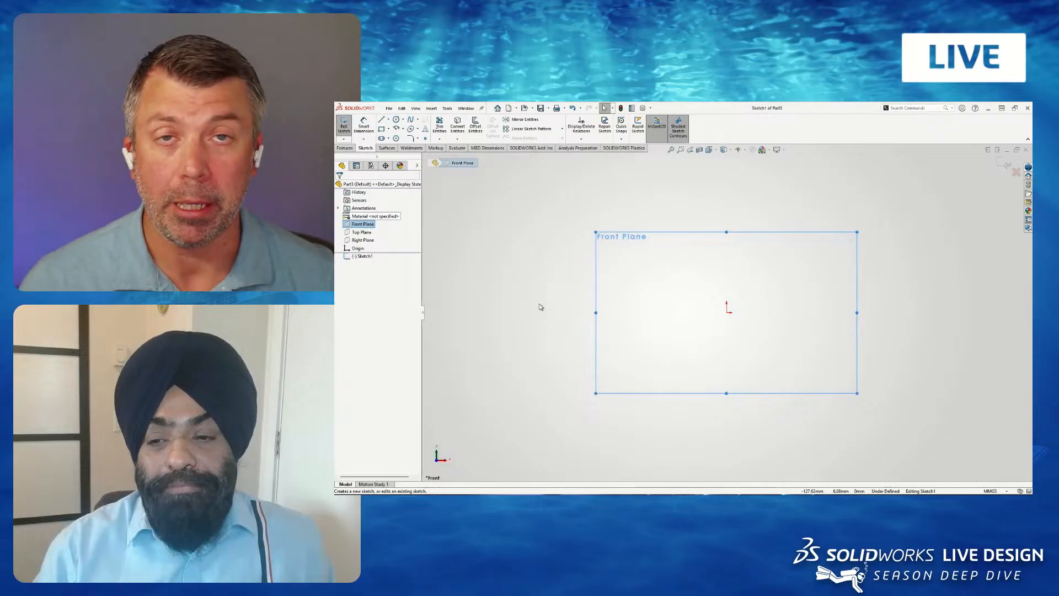
Sketch a circle about 135 mm in diameter centred on the origin of the Front Plane, and exit the sketch.
click(568, 249)
key(s)
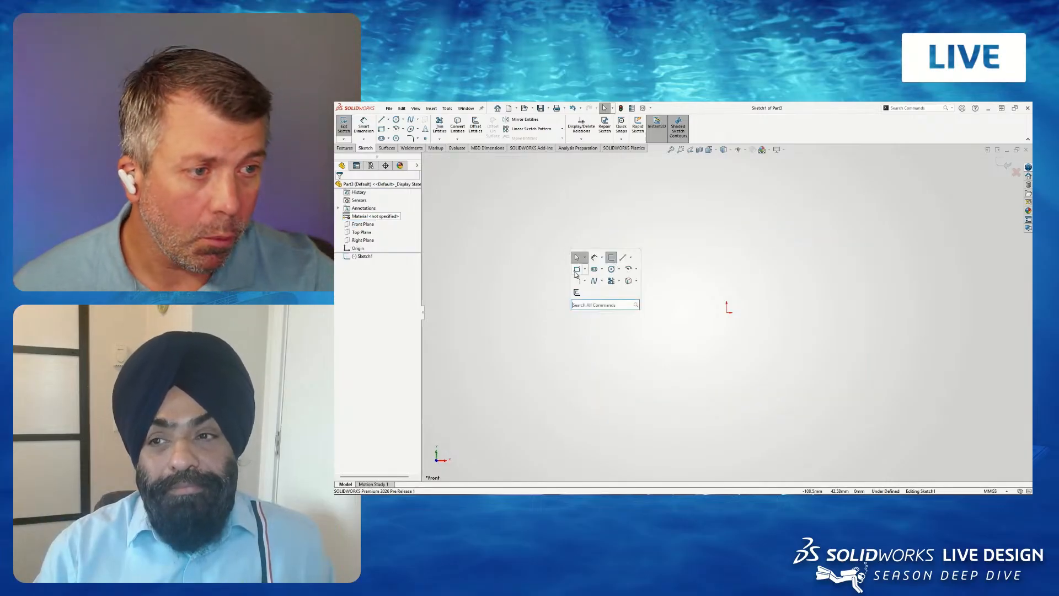
click(611, 274)
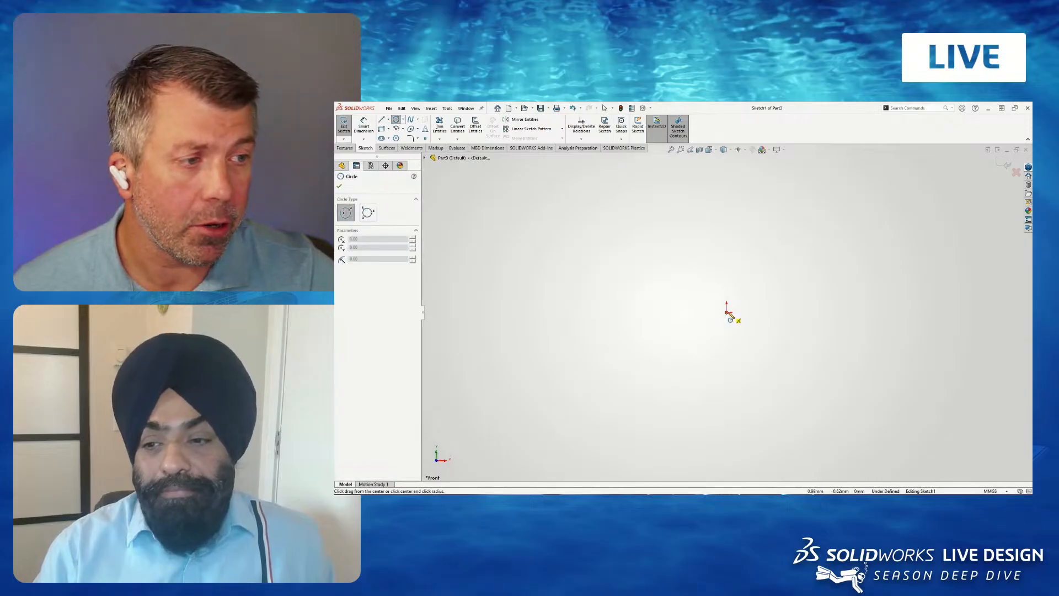
click(727, 311)
click(643, 276)
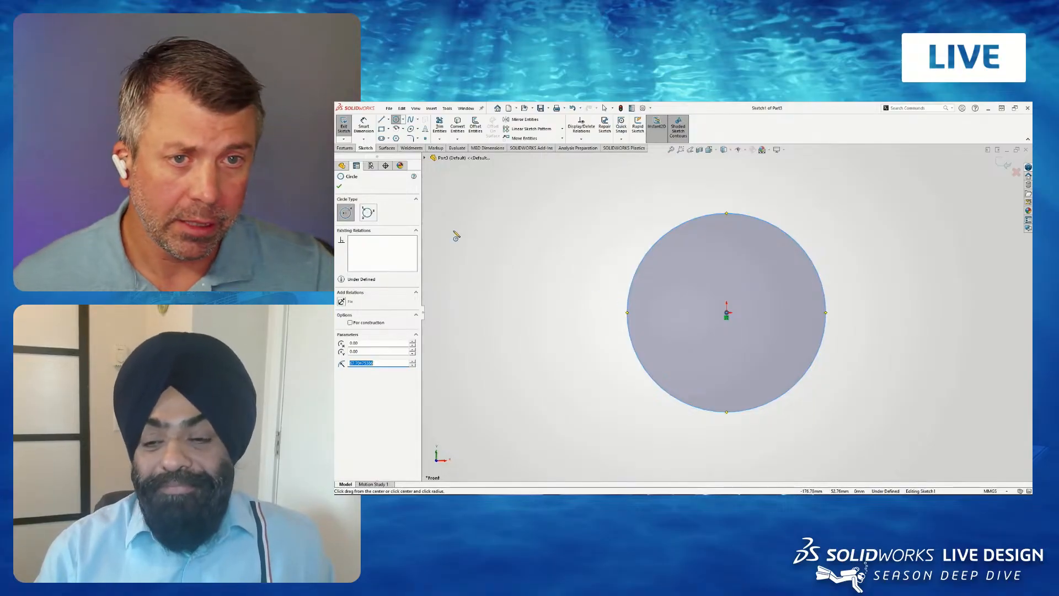
click(340, 186)
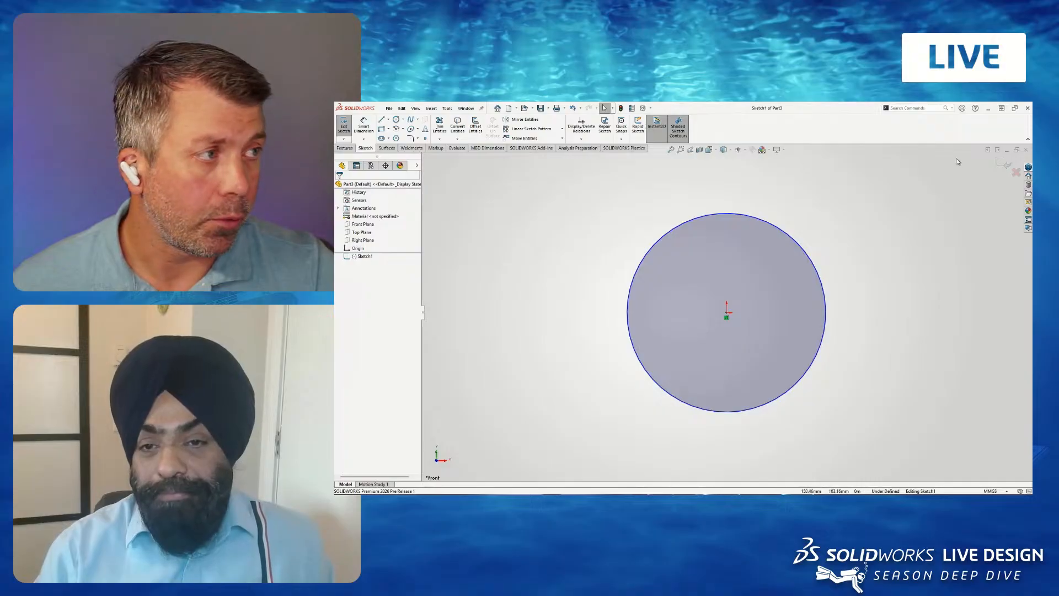
click(1006, 165)
click(625, 208)
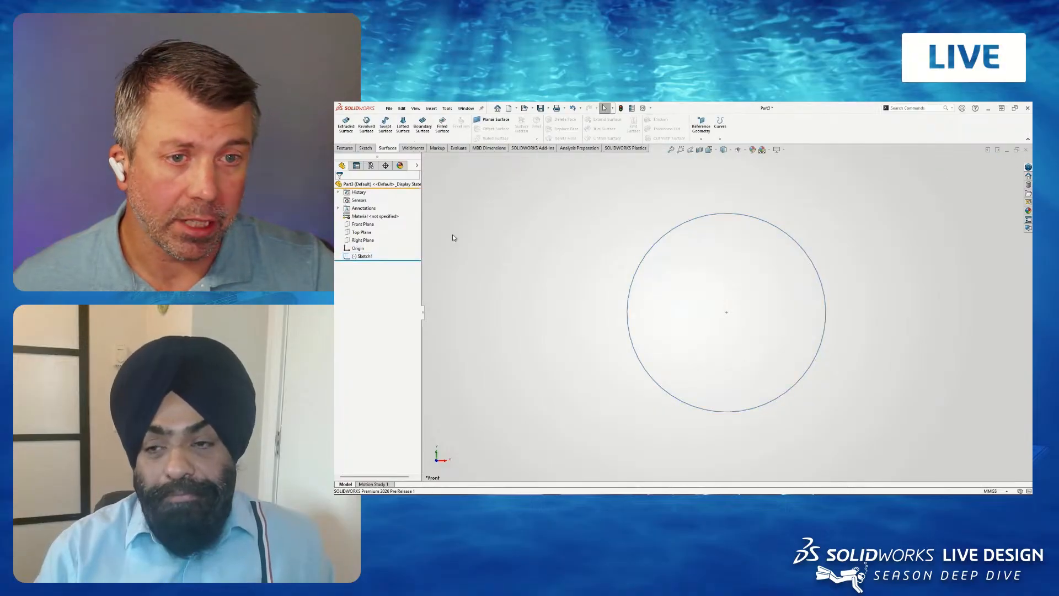
click(365, 225)
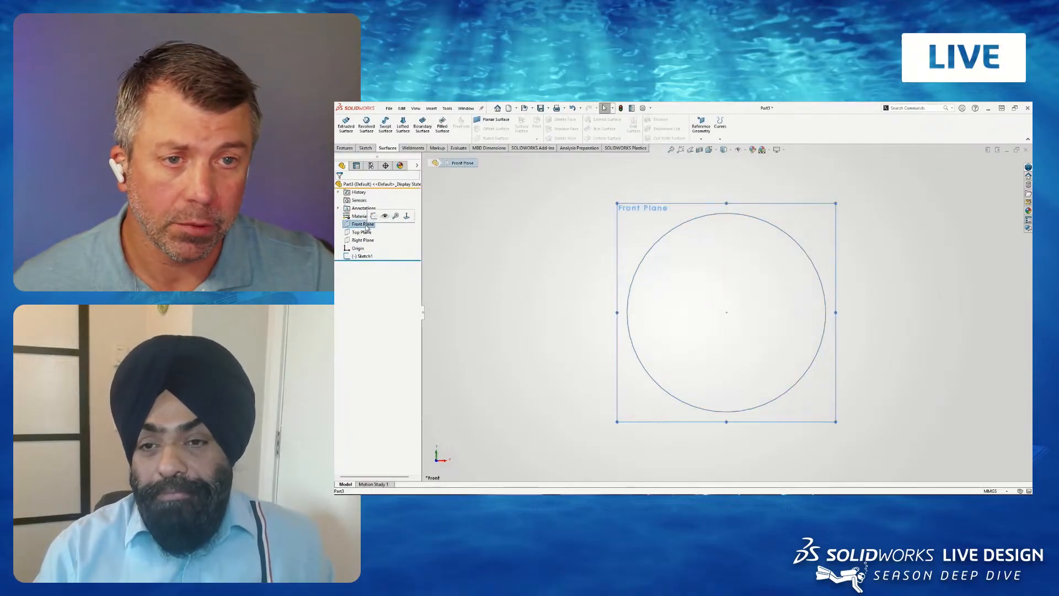
click(371, 217)
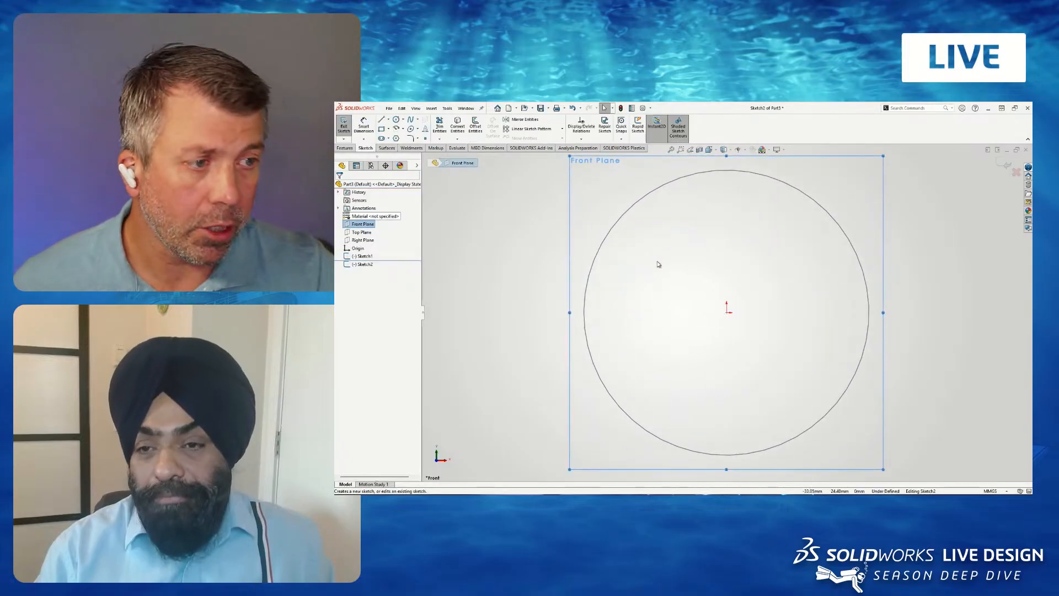
key(s)
click(700, 283)
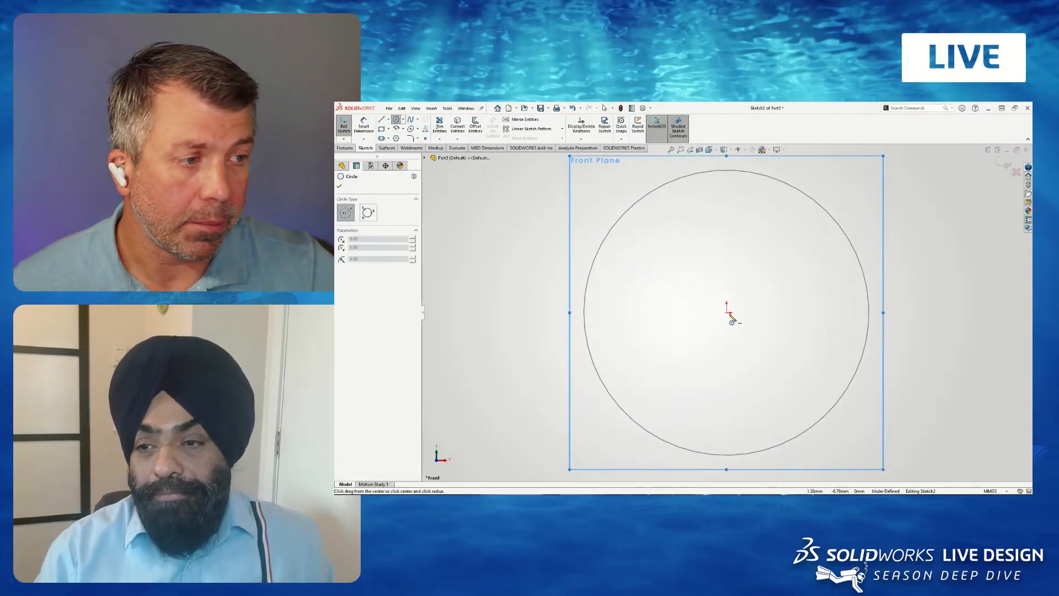
click(727, 313)
click(691, 265)
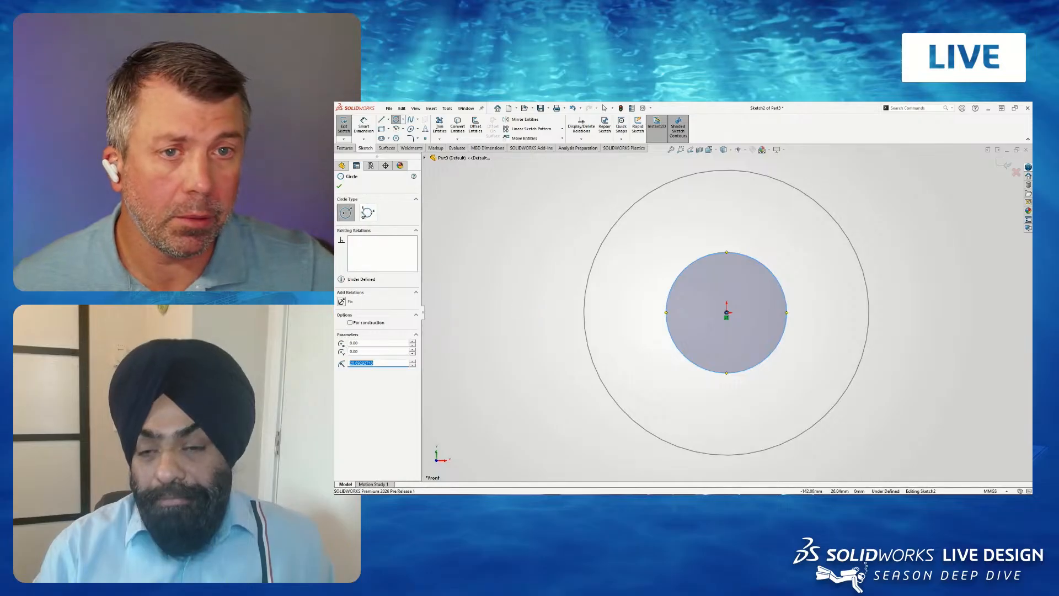
click(339, 186)
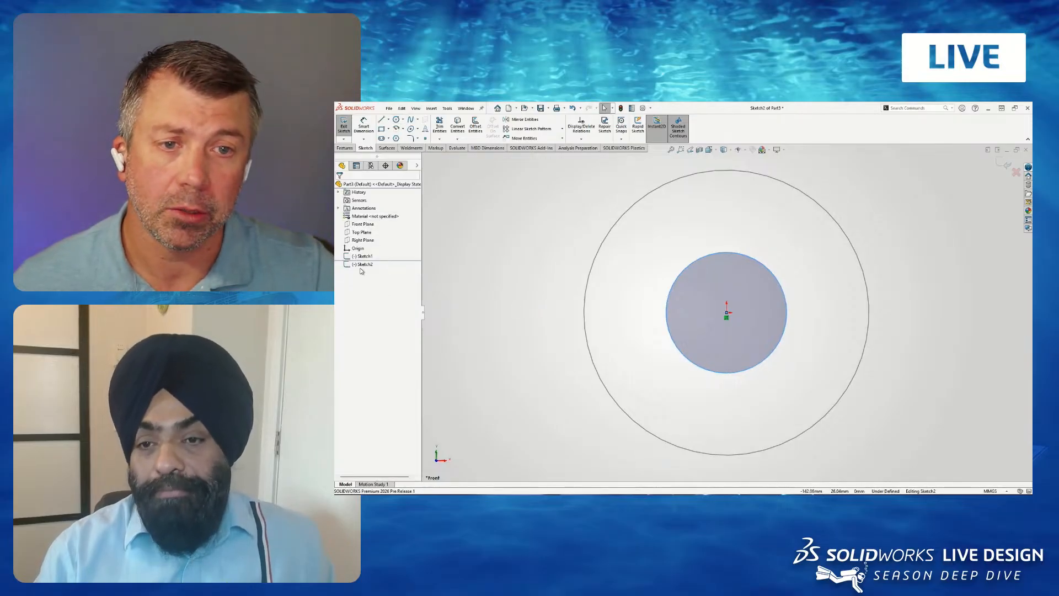
click(695, 284)
key(Delete)
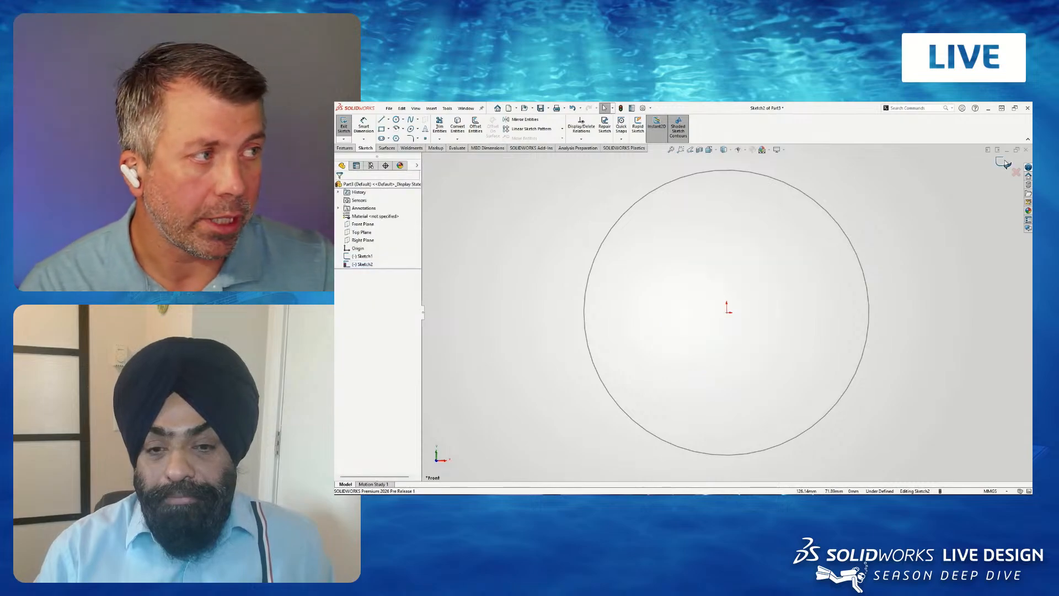
click(1004, 163)
Reopen the circle's sketch for editing and dimension the circle's diameter as 100 mm.
right_click(359, 257)
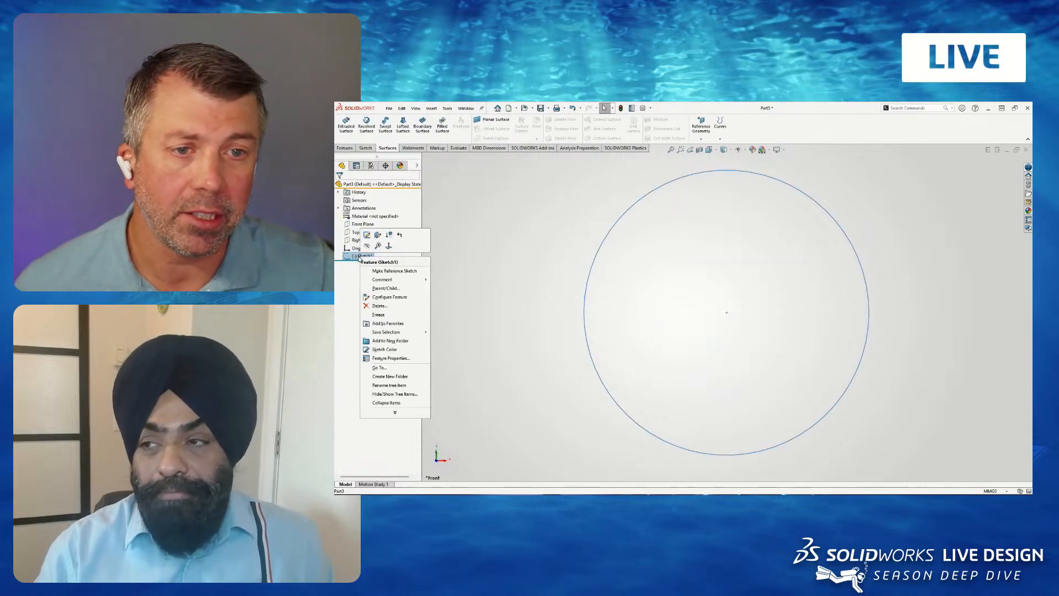
click(367, 234)
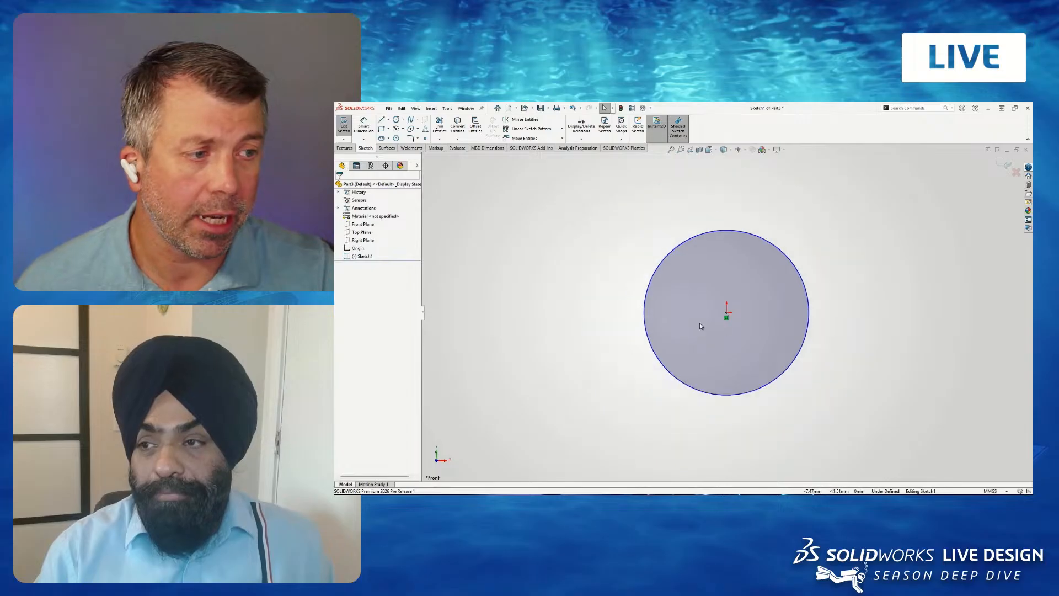
right_drag(601, 353, 599, 301)
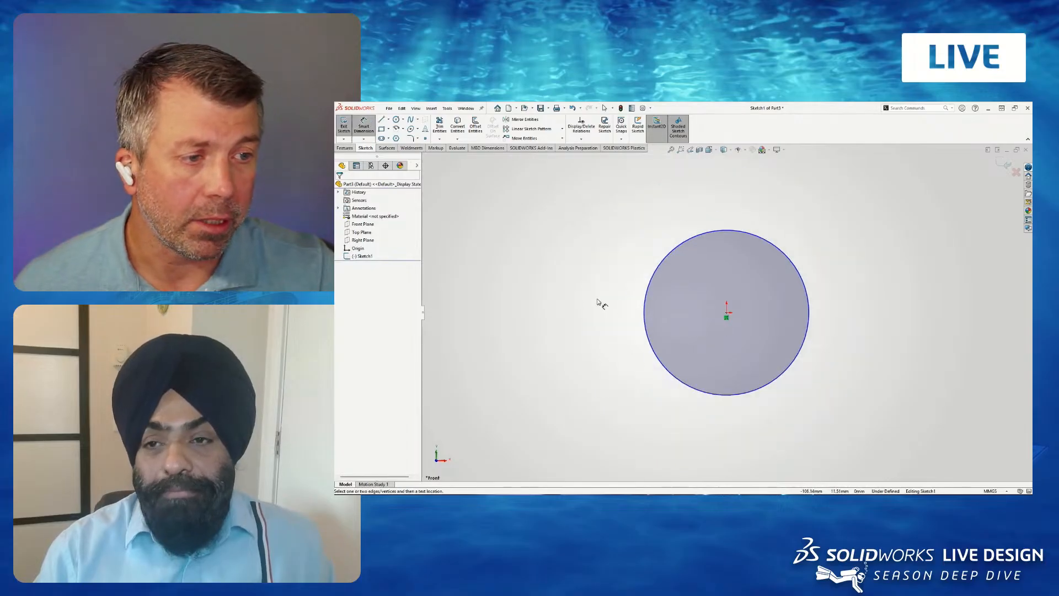
click(643, 311)
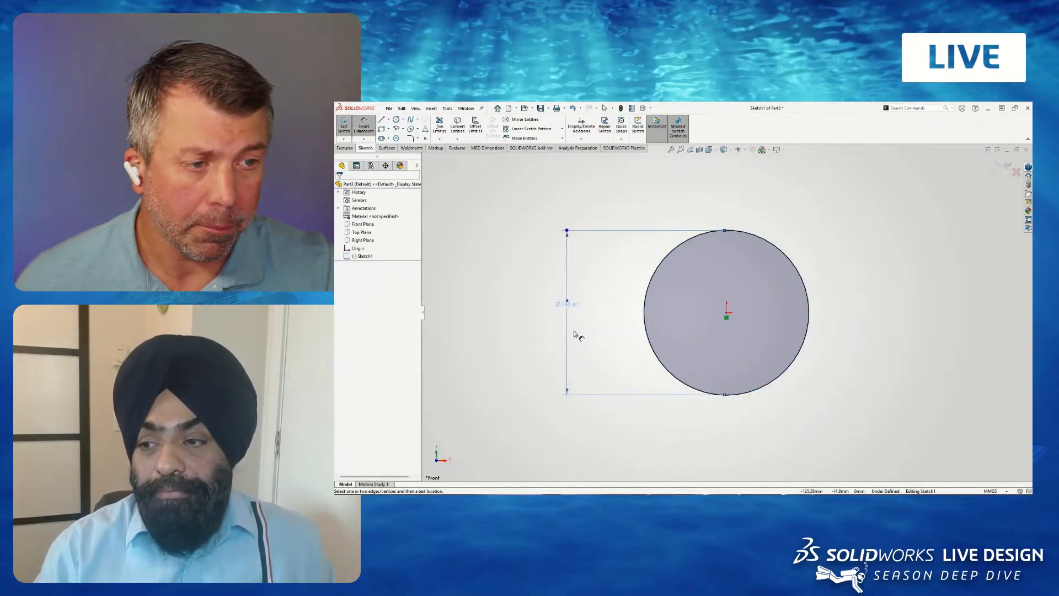
click(571, 306)
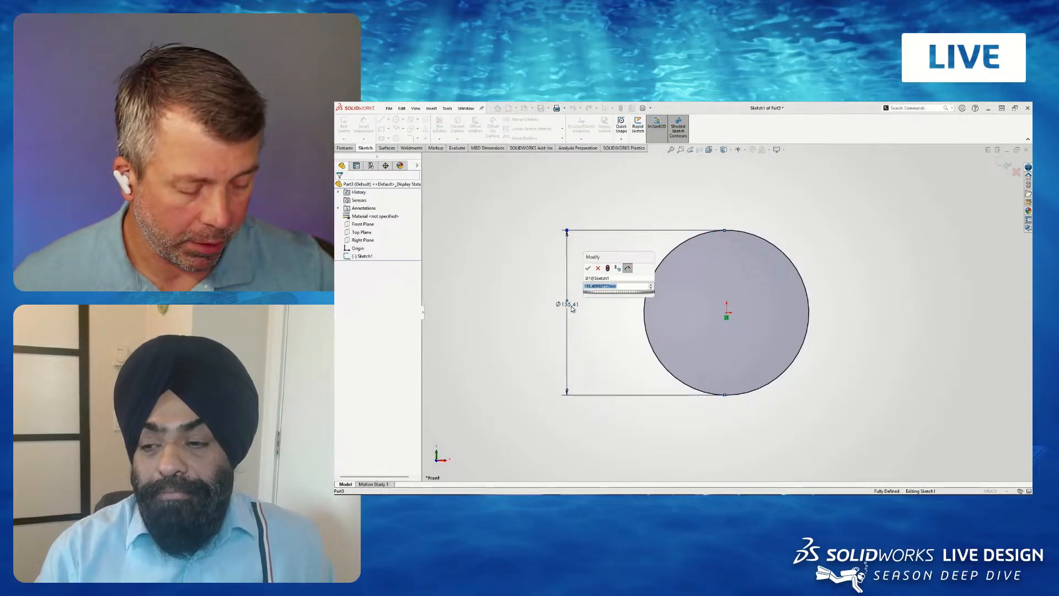
key(Return)
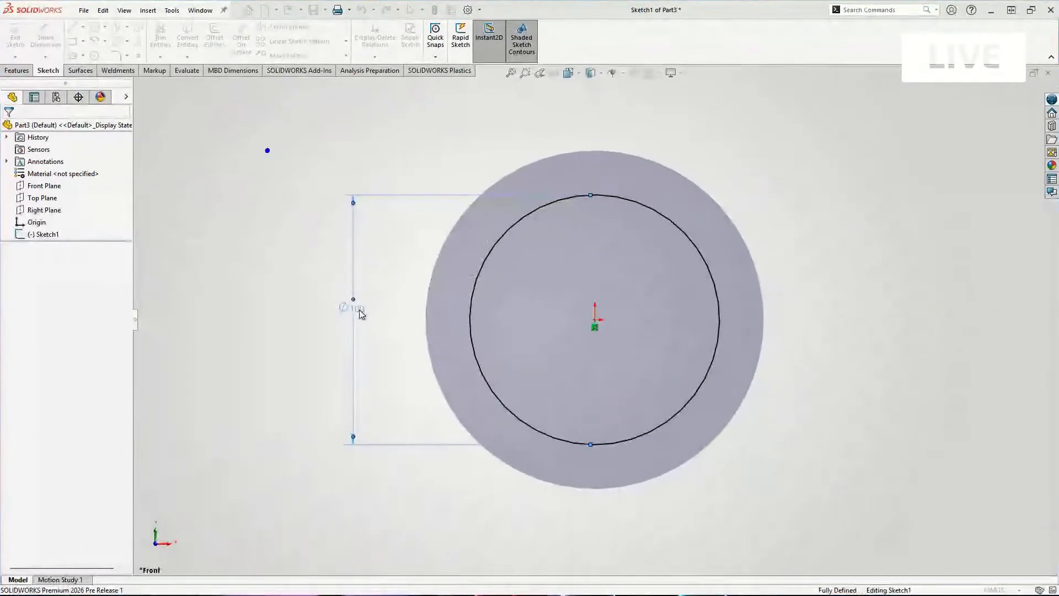
key(Escape)
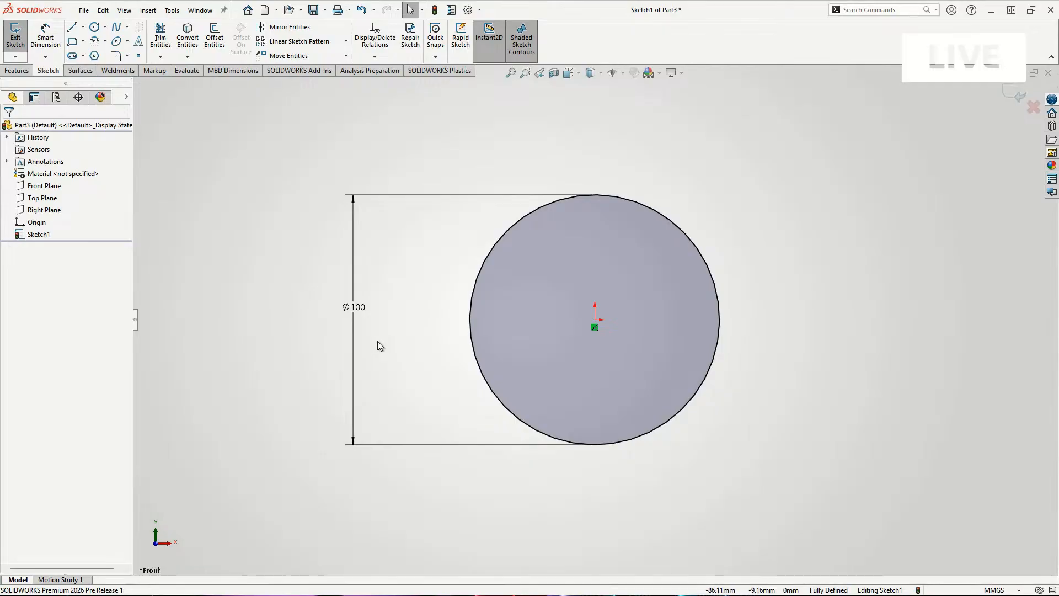
click(358, 313)
double_click(362, 309)
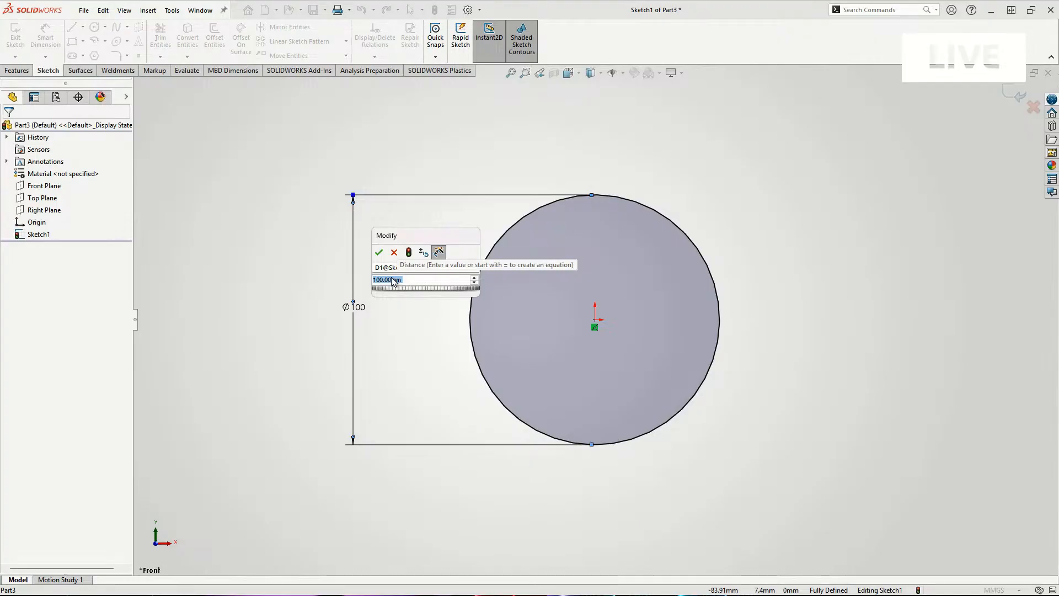
click(436, 368)
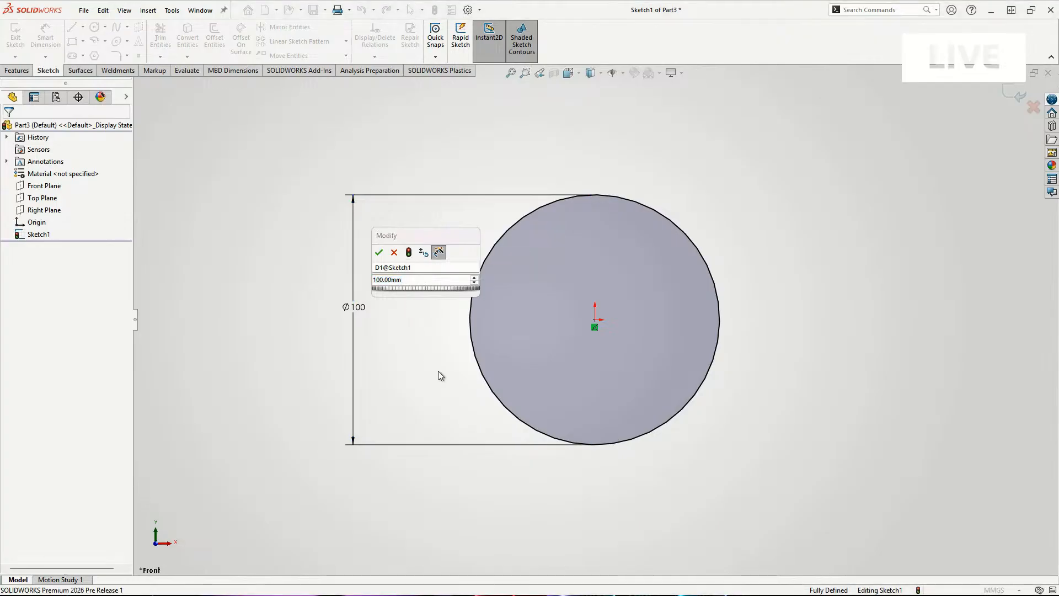
click(394, 253)
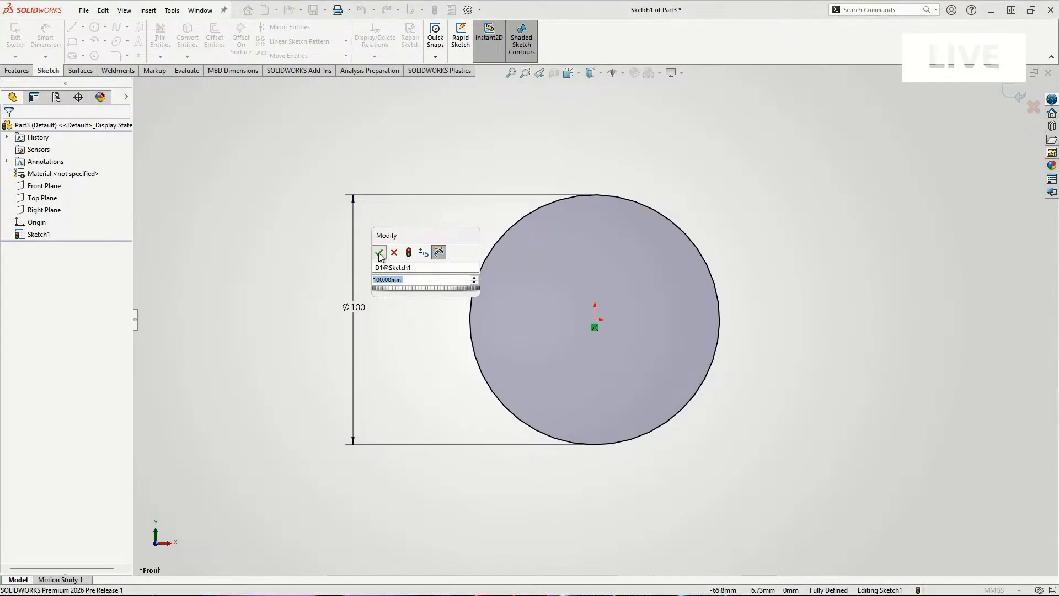
Rename the circle's diameter dimension to Diam, keeping its value of 100 mm.
double_click(354, 309)
click(419, 269)
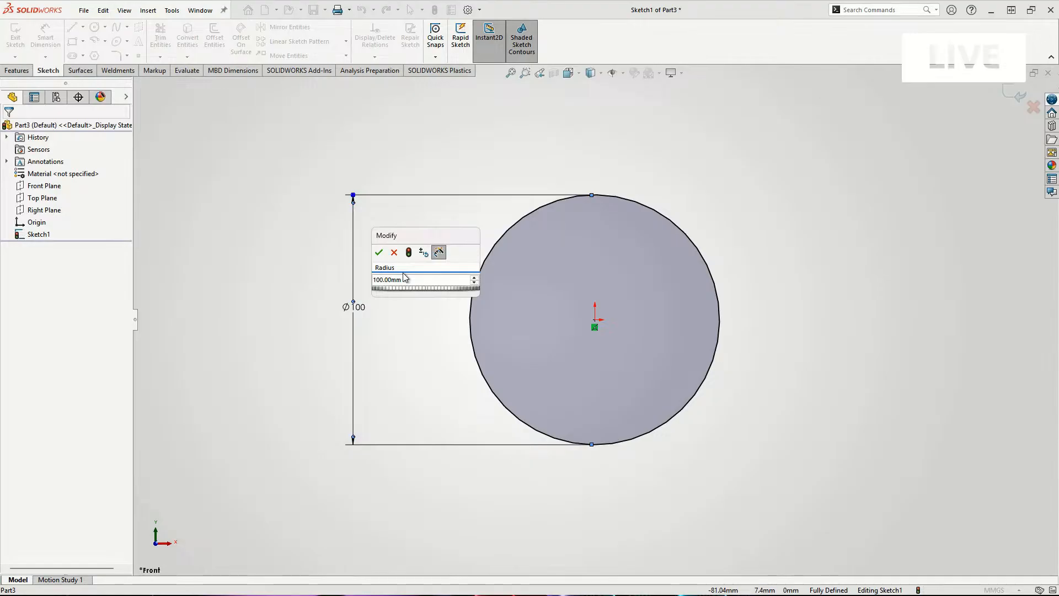
key(ctrl+a)
text(Diam)
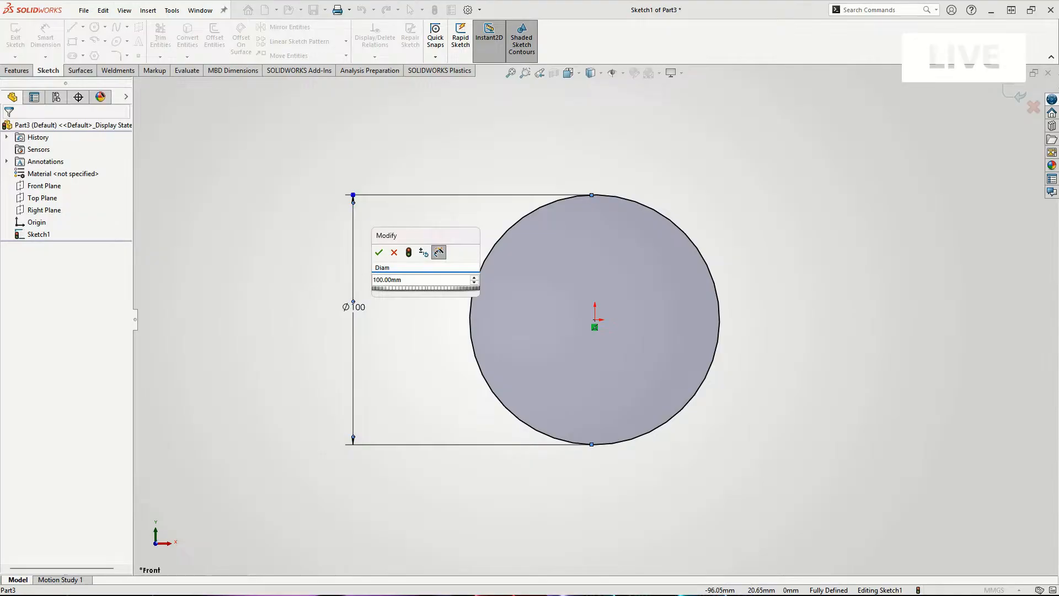
click(379, 253)
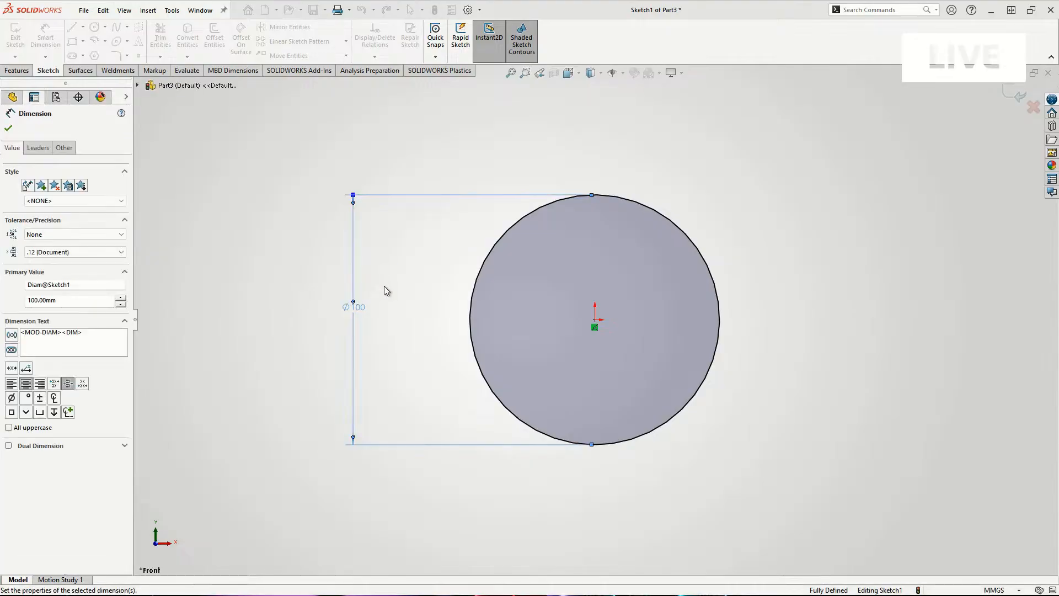
key(Escape)
double_click(359, 308)
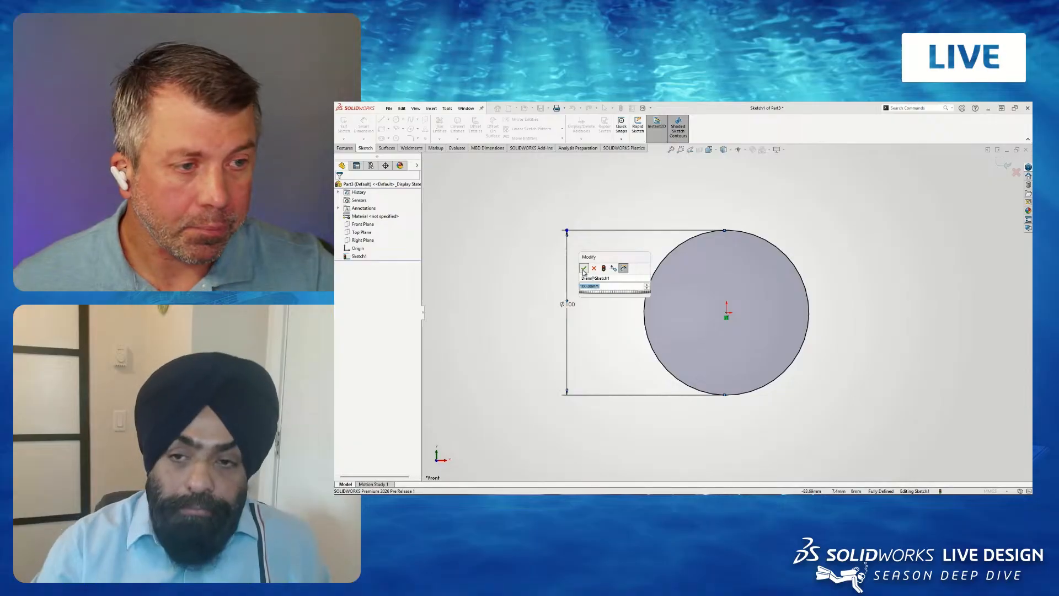
key(Return)
Sketch a corner rectangle about 145 mm high to the left of the circle.
scroll(618, 331, up, 4)
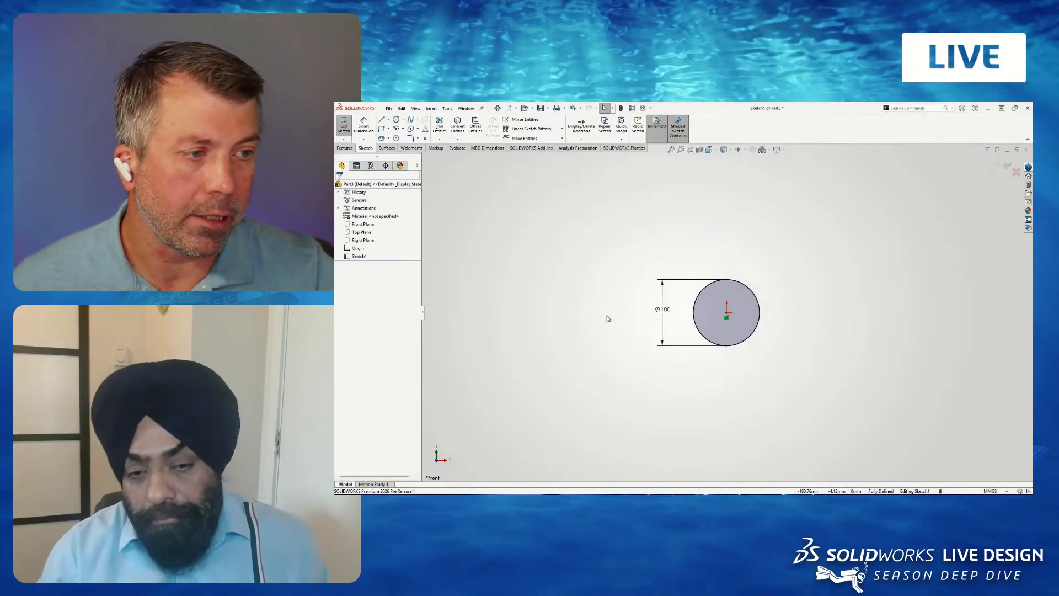
key(s)
click(616, 337)
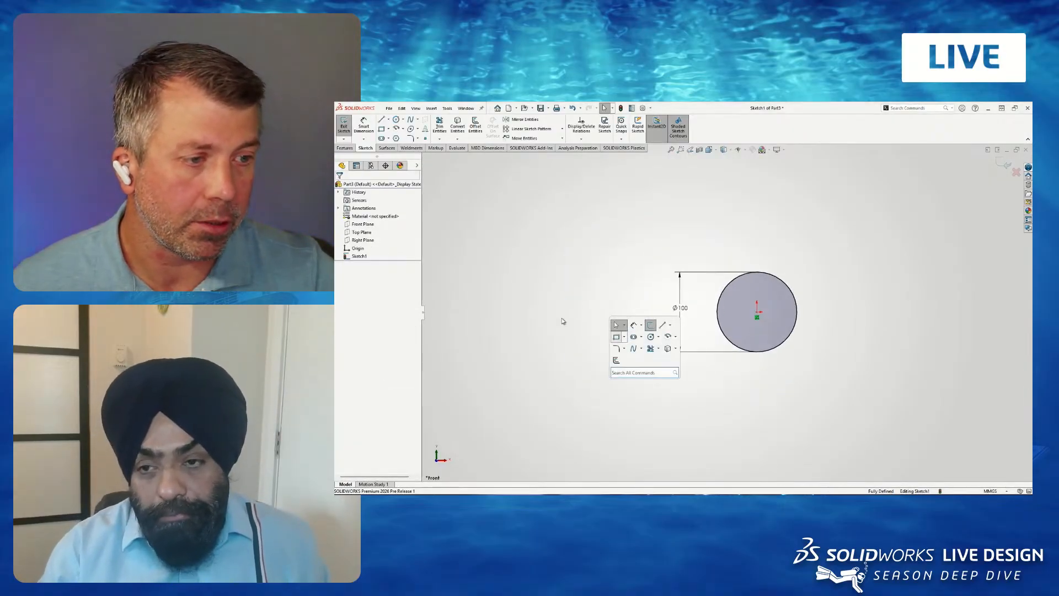
mouse_move(515, 255)
mouse_down()
mouse_move(563, 323)
mouse_move(646, 372)
mouse_up()
key(Escape)
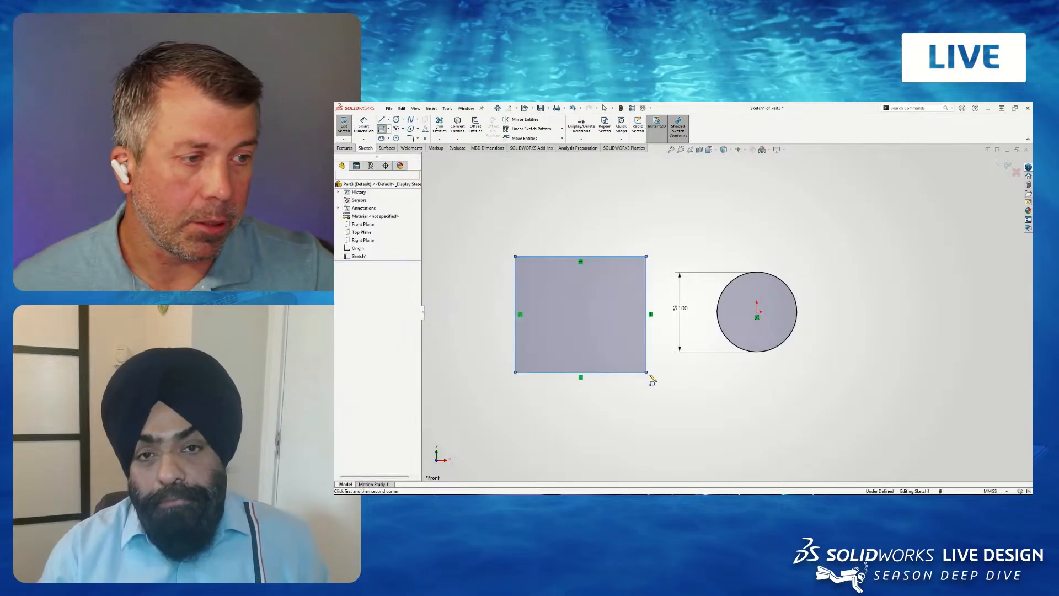
Add a vertical dimension to the rectangle's left edge with Smart Dimension, placed outside the rectangle.
right_drag(657, 409, 647, 375)
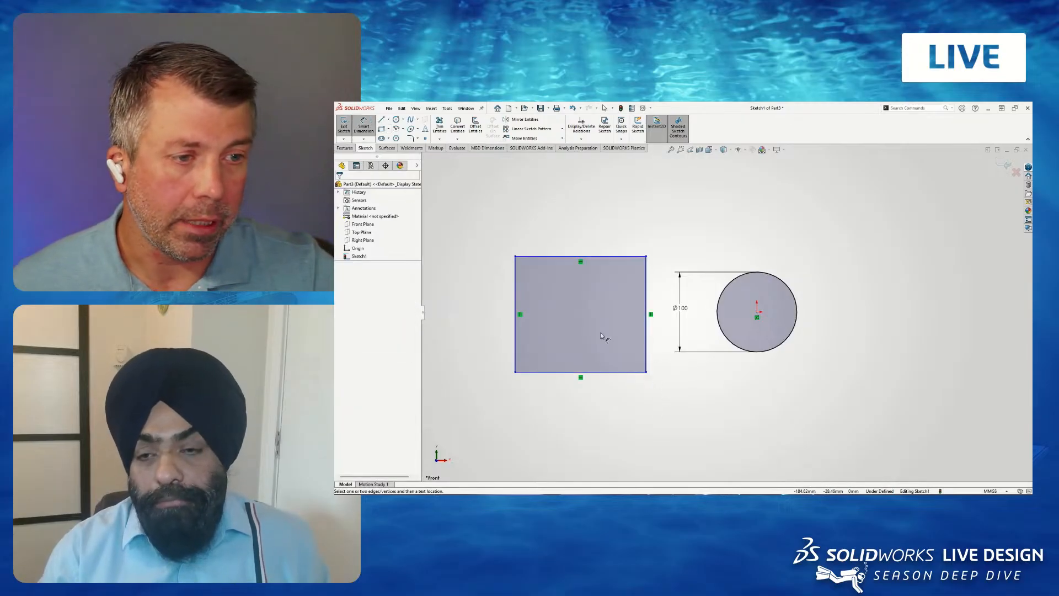
key(Escape)
click(516, 311)
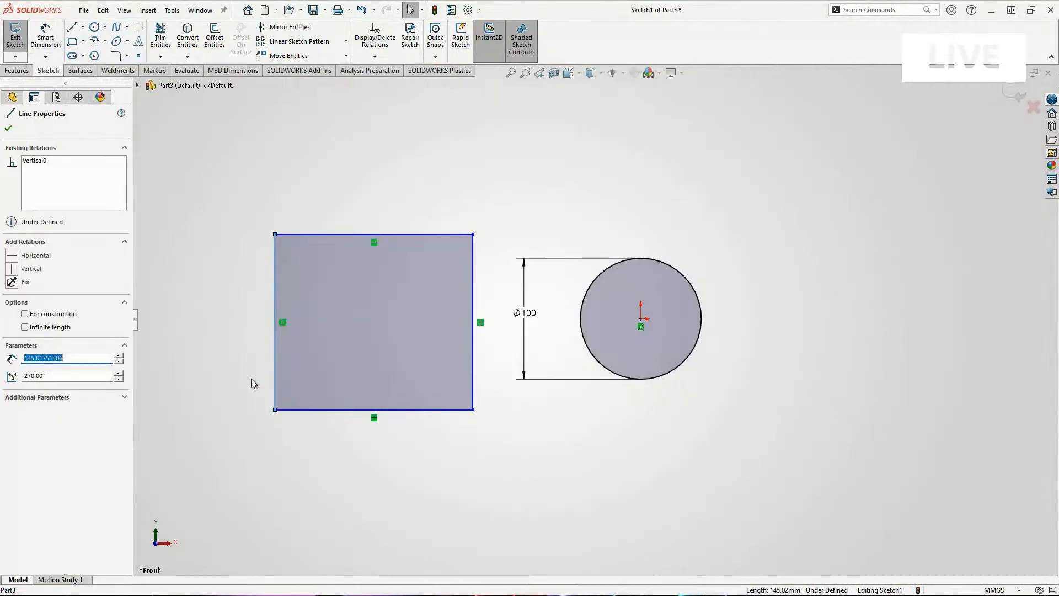
click(499, 353)
right_drag(249, 411, 259, 364)
click(275, 330)
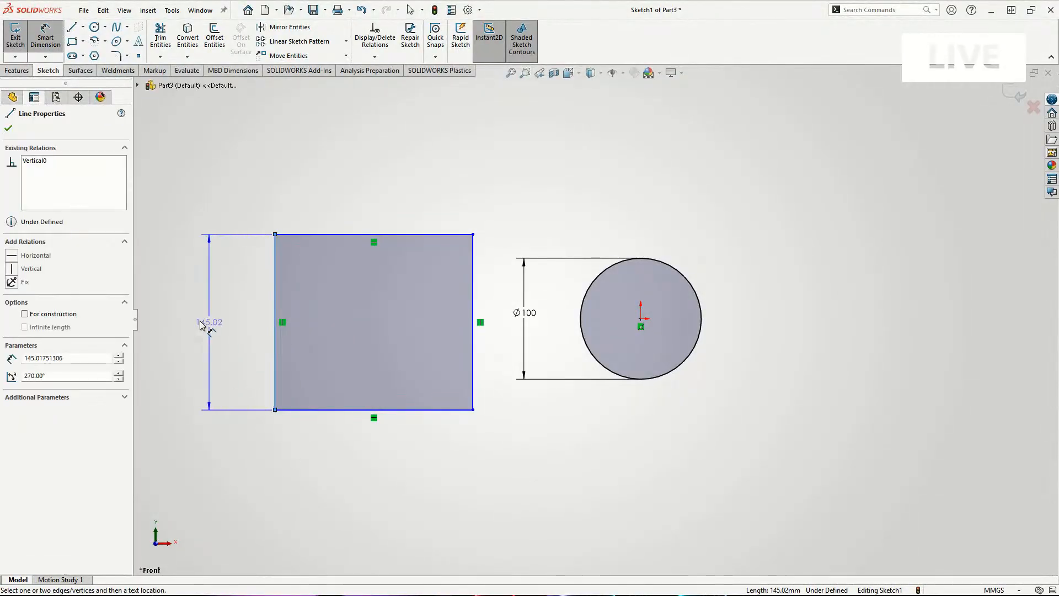
click(200, 323)
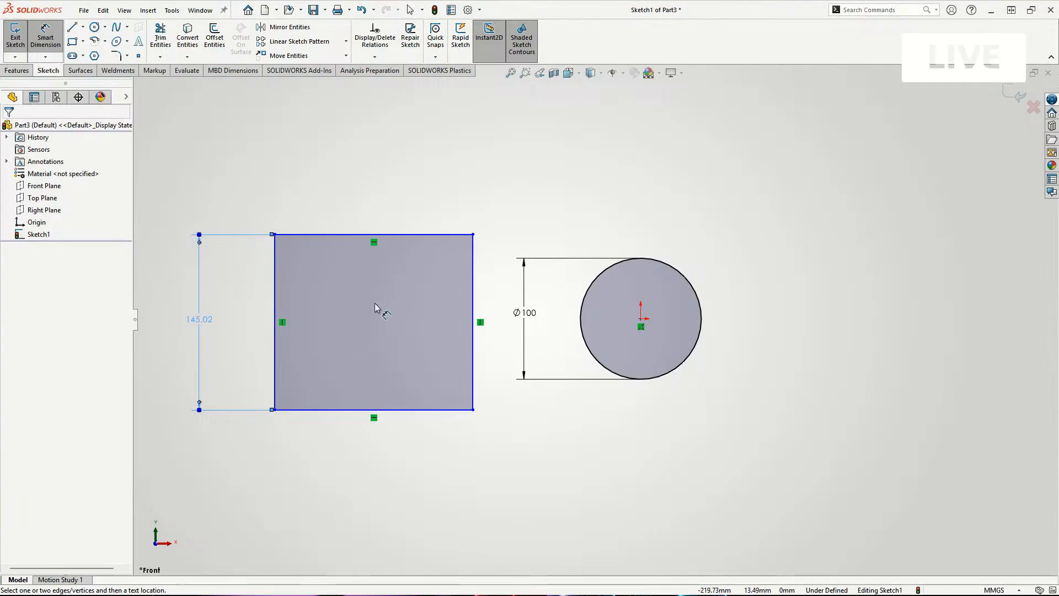
click(206, 324)
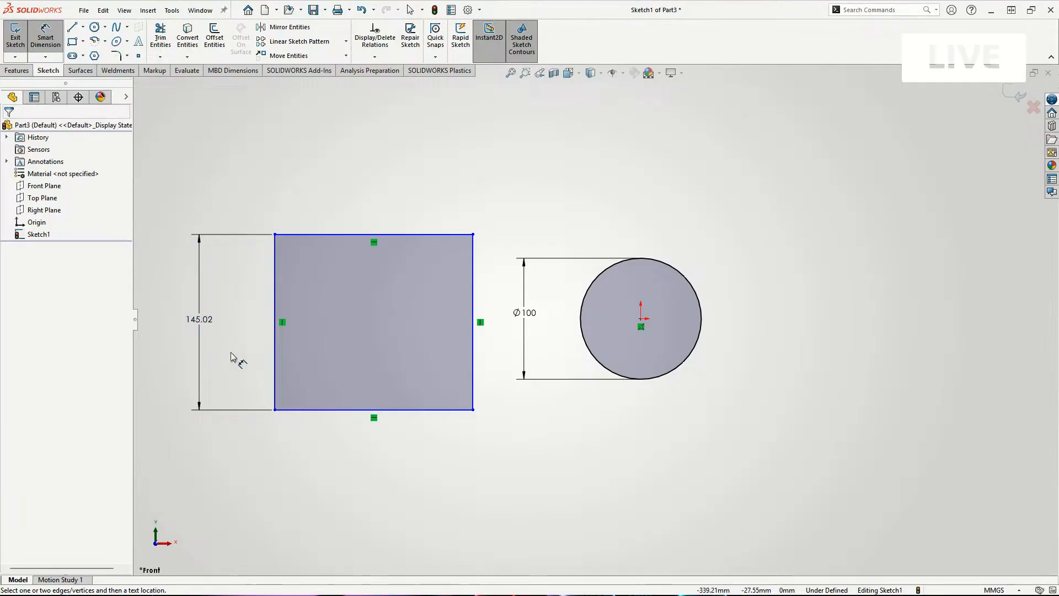
key(Escape)
Rename the rectangle's vertical dimension to Height, keeping its value.
double_click(210, 323)
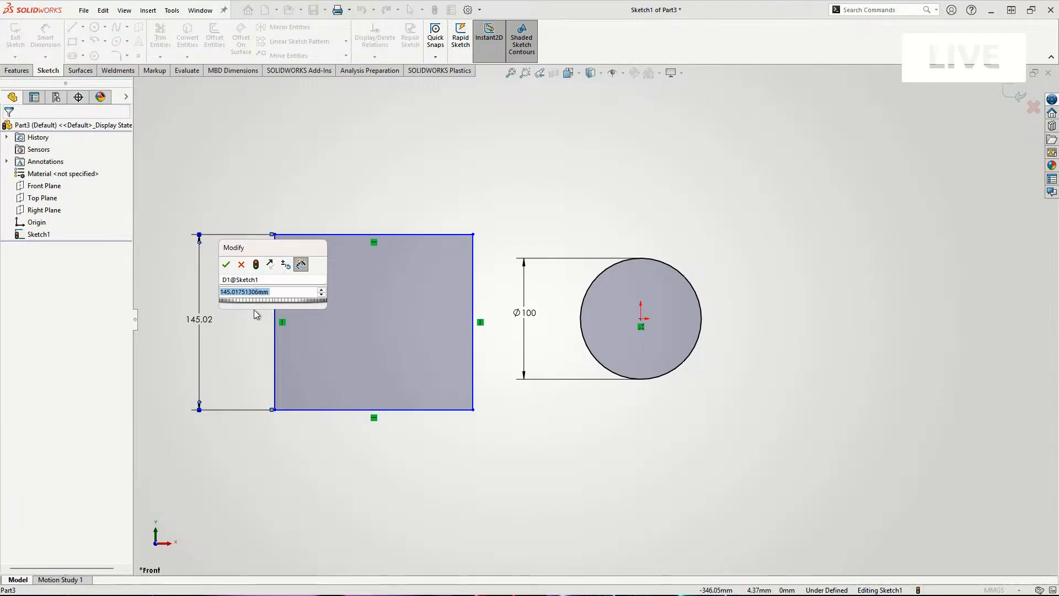
click(240, 278)
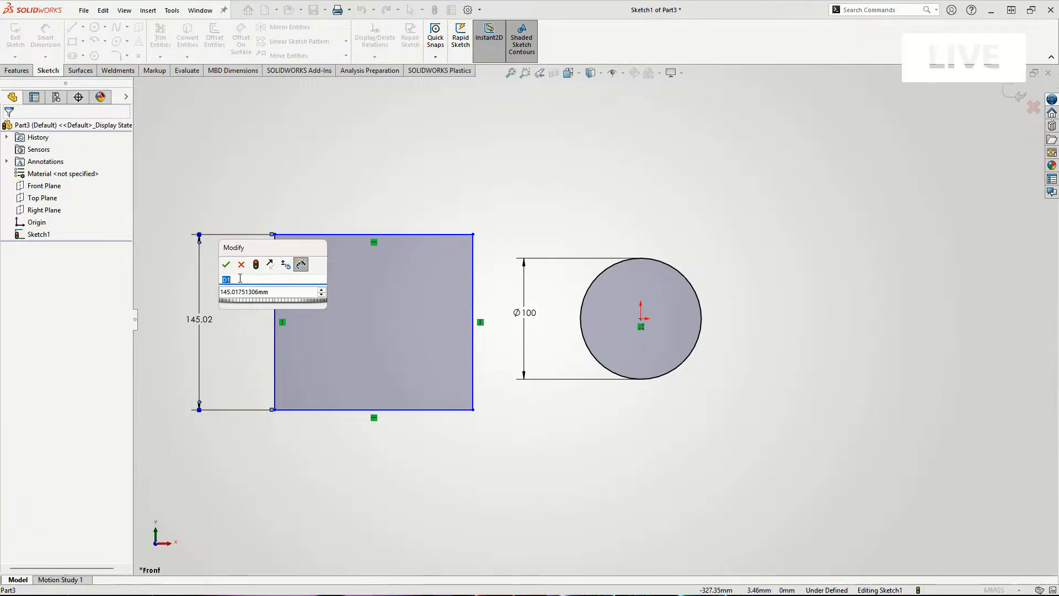
text(Wid)
click(227, 265)
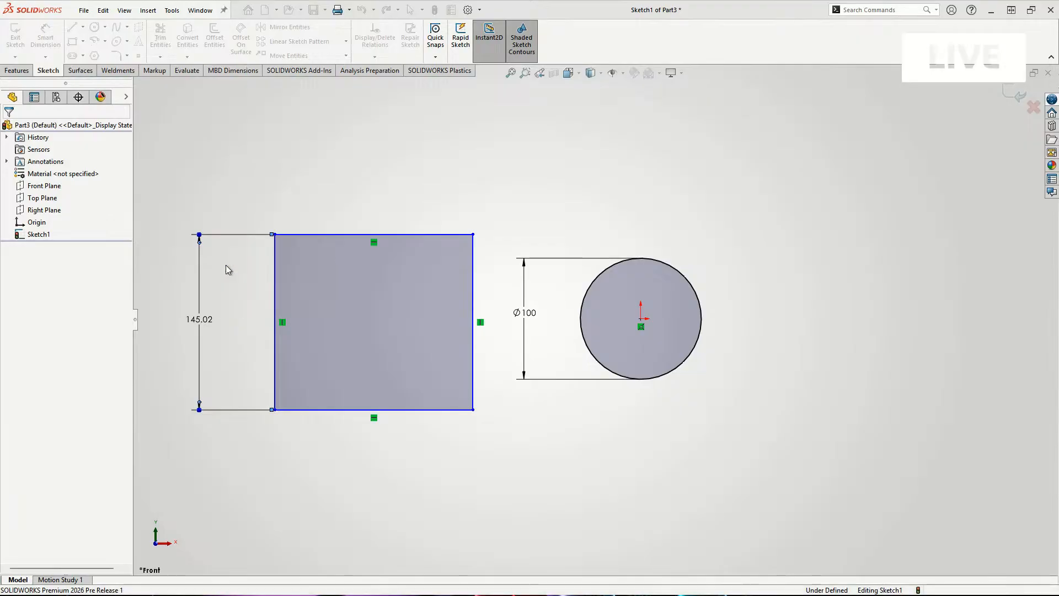
click(260, 347)
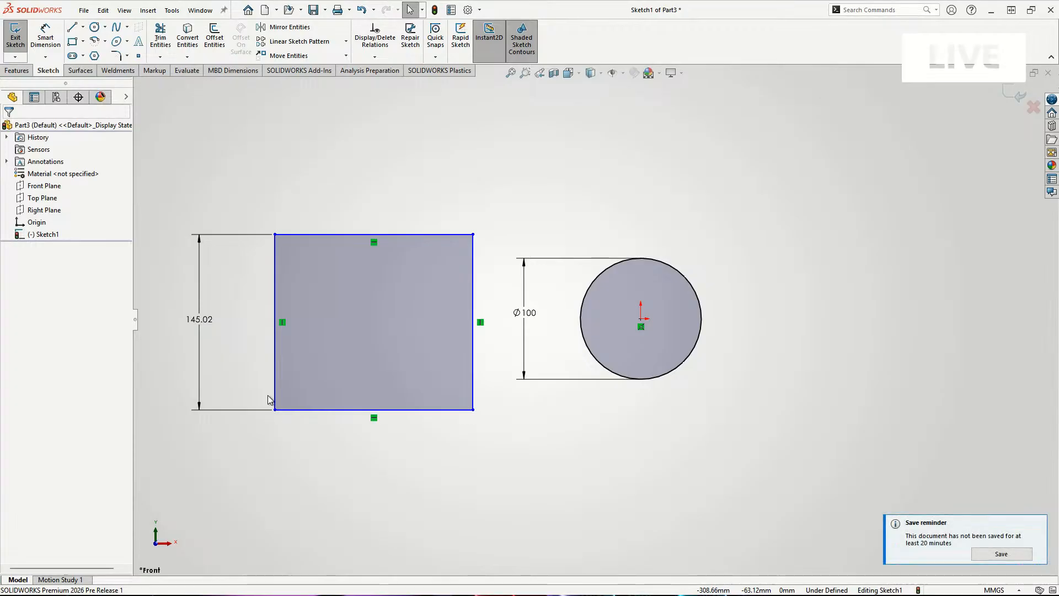
Make the rectangle's Height dimension equal to the circle's diameter with the equation ="Diam@Sketch1".
double_click(205, 319)
text(=)
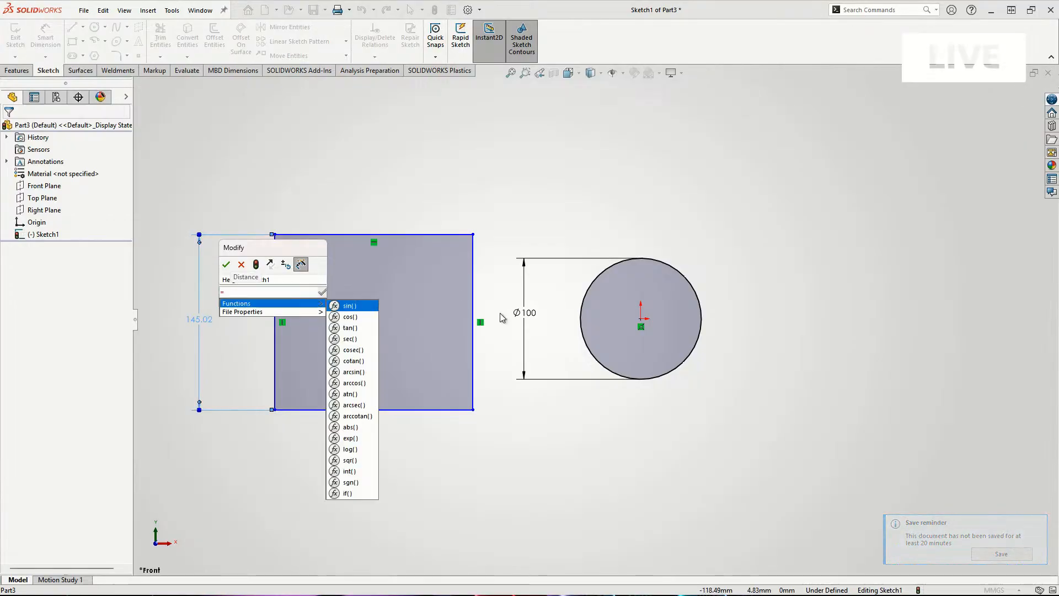
click(534, 321)
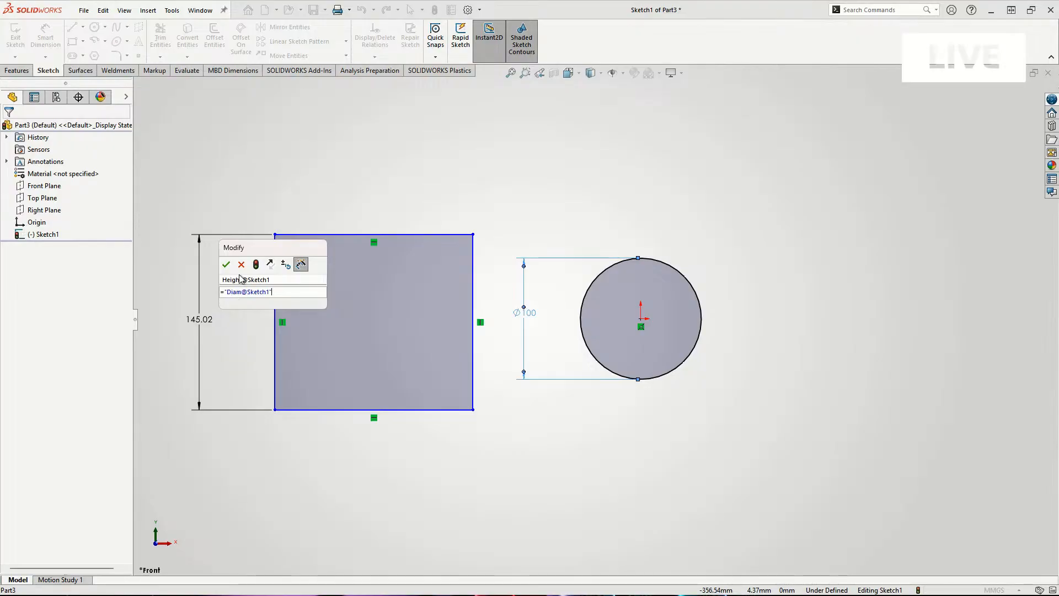
click(226, 264)
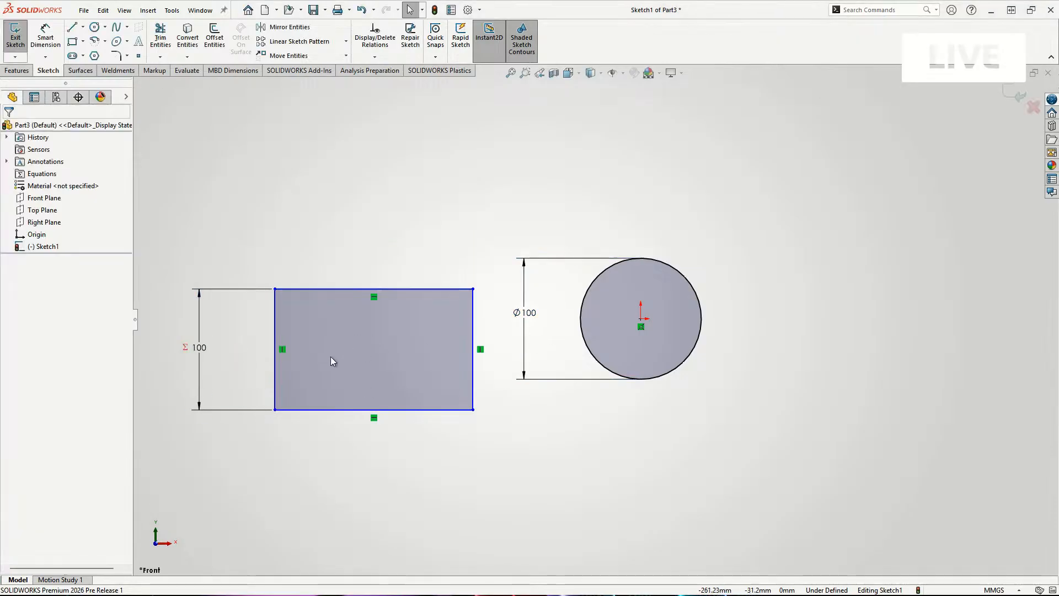
Set the circle's diameter to 150 mm.
click(528, 313)
double_click(528, 313)
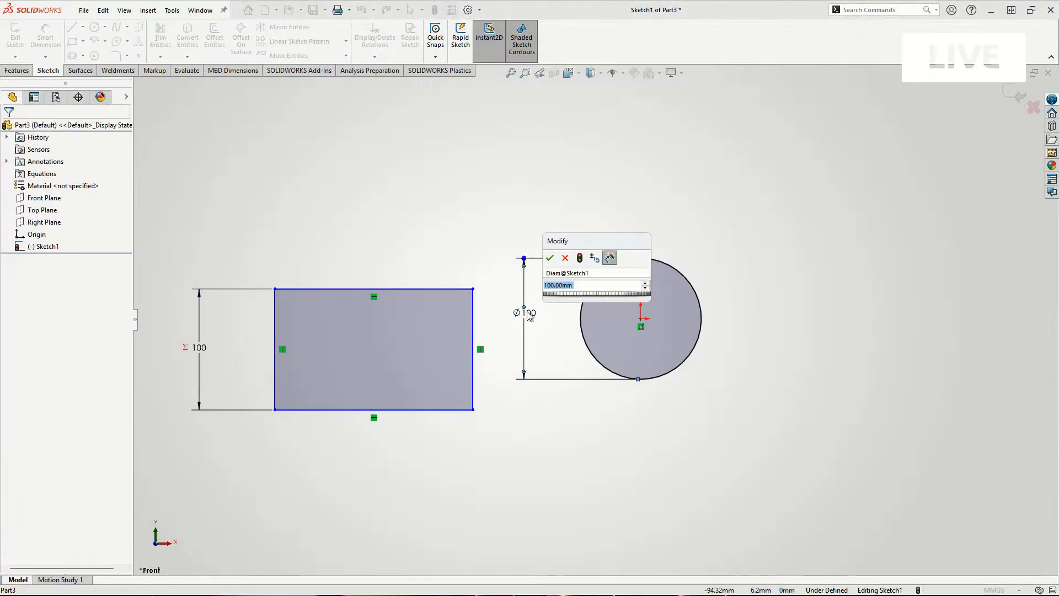
text(150)
key(Return)
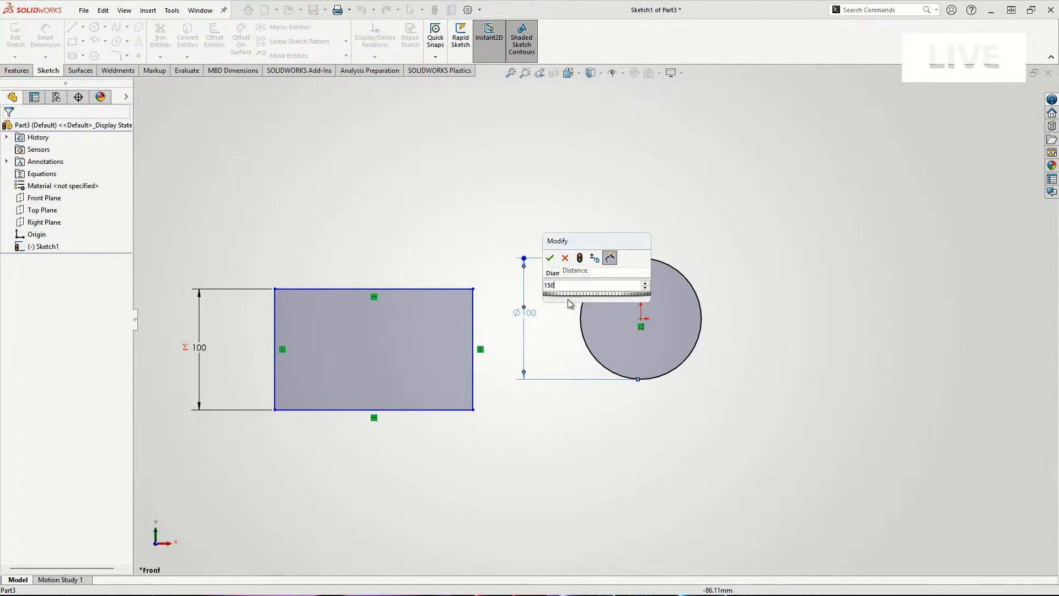
Check the equation behind the rectangle's height dimension without changing it.
click(252, 338)
double_click(199, 316)
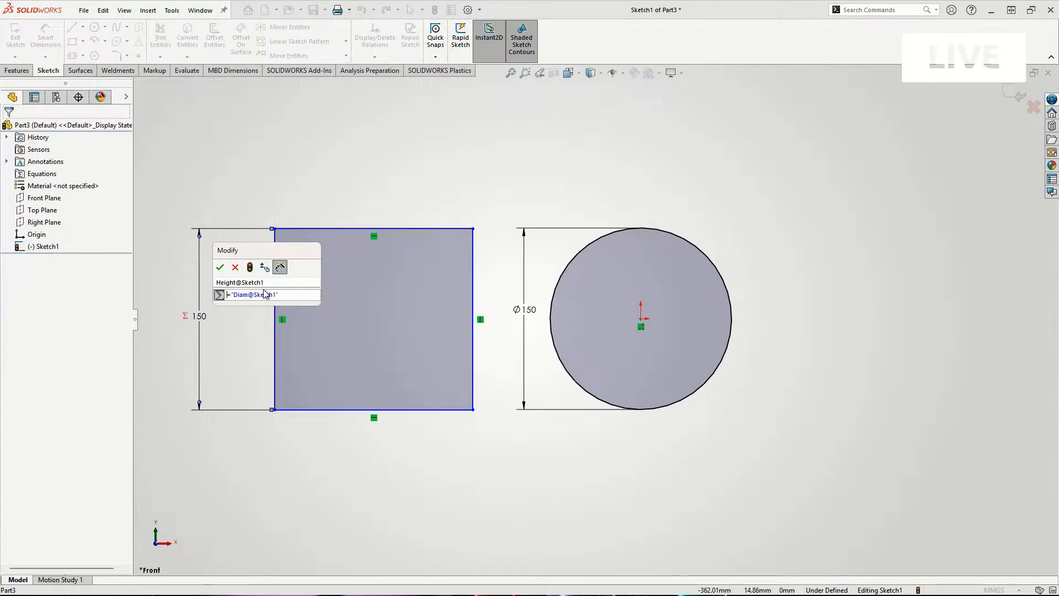
click(236, 267)
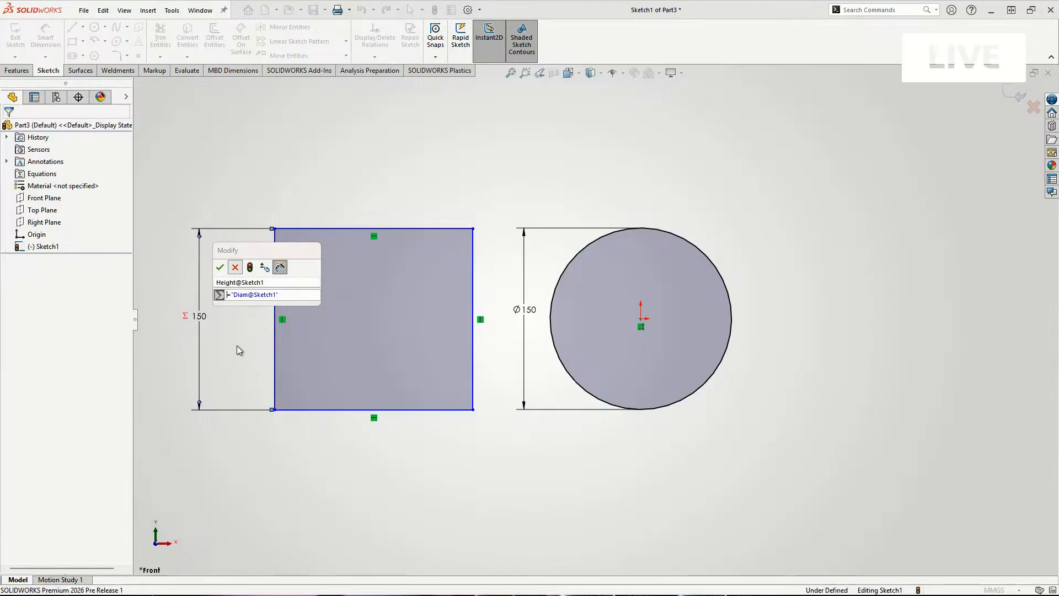
Delete the rectangle's equation-driven height dimension and dimension its left edge again with Smart Dimension, outside the rectangle.
click(200, 327)
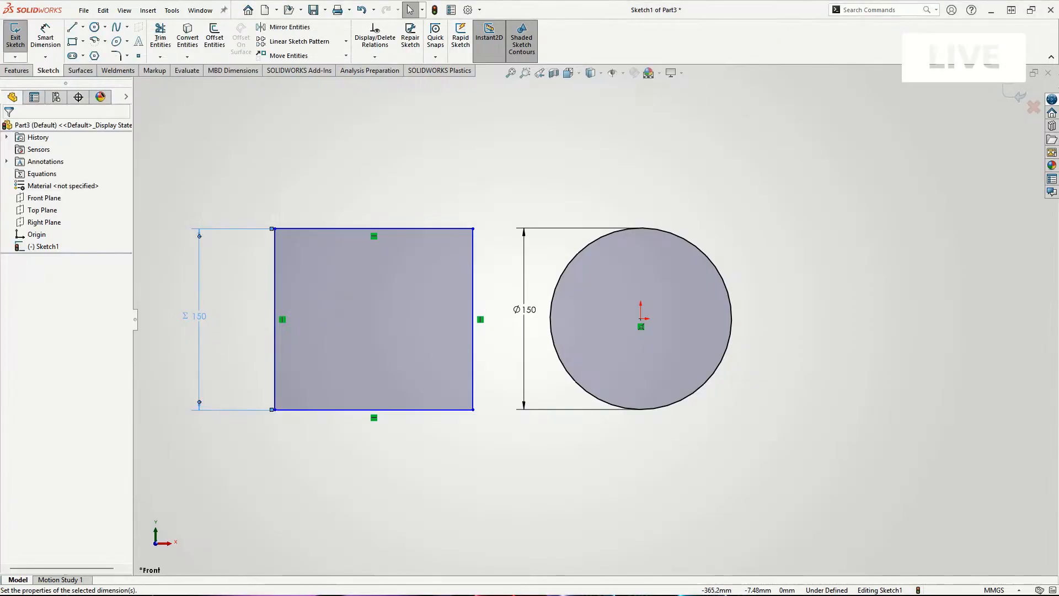
key(Delete)
right_drag(260, 407, 260, 353)
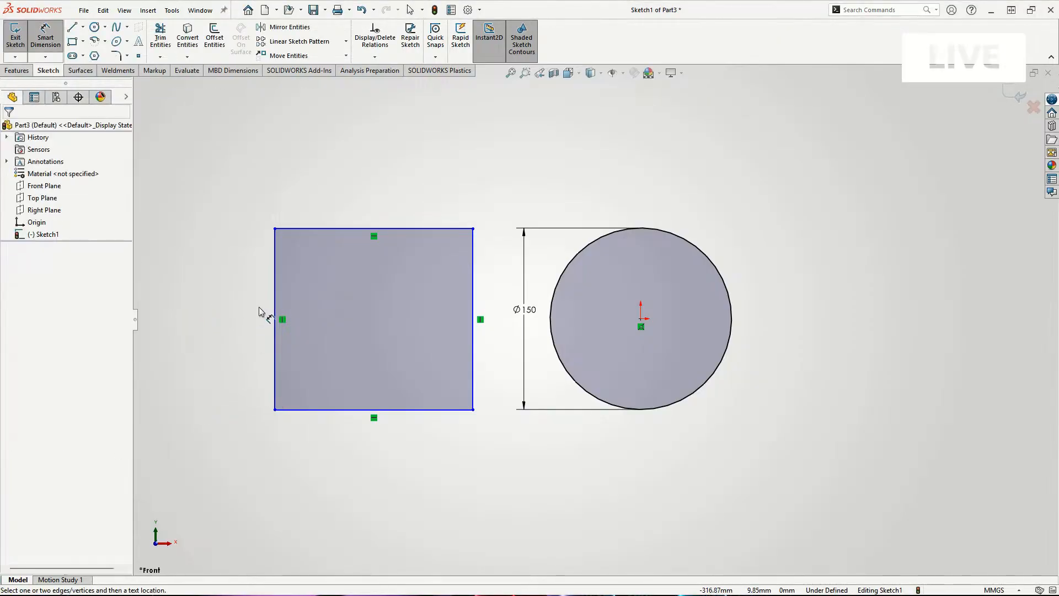
click(273, 309)
click(206, 302)
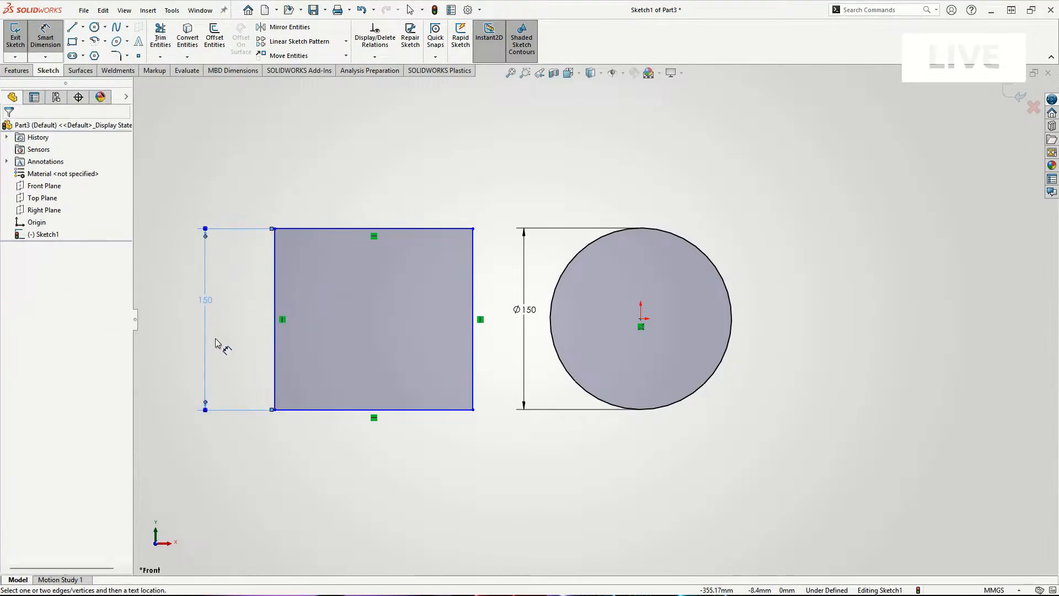
key(Escape)
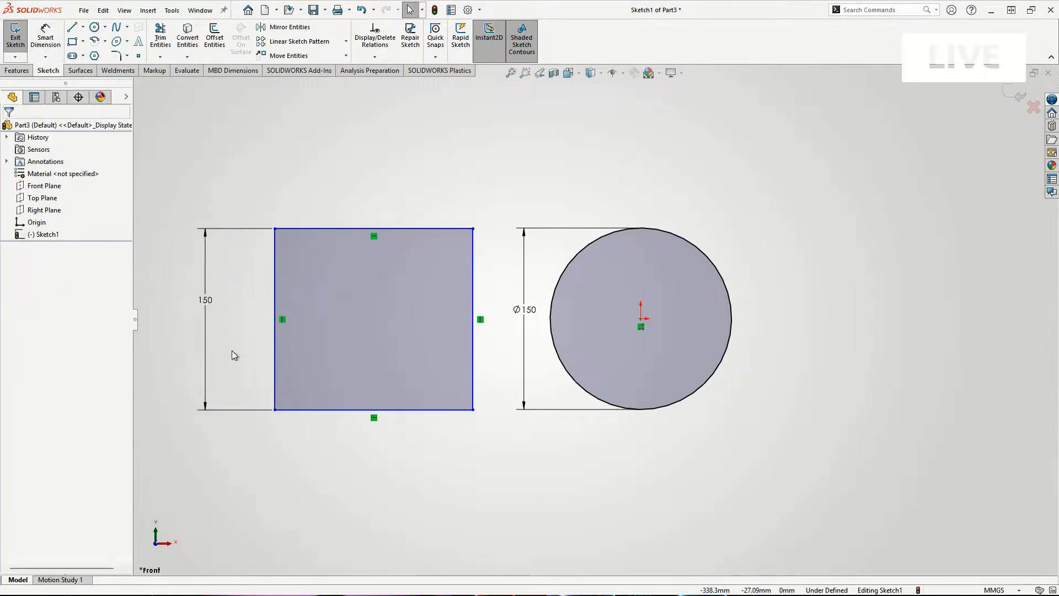
Link the rectangle's height dimension to a new shared value named Master Dimension.
right_click(208, 304)
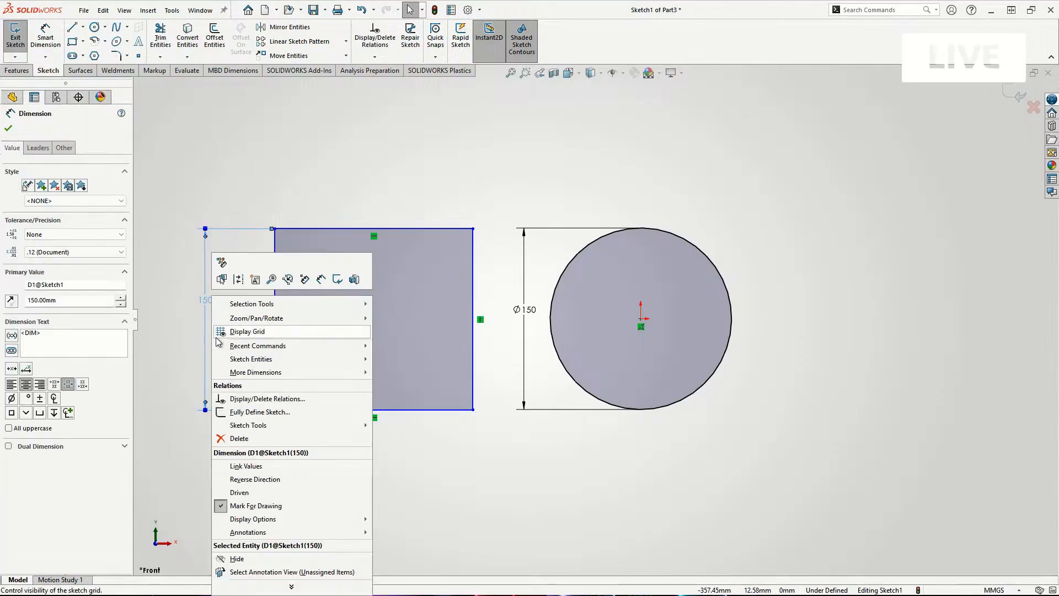
click(264, 467)
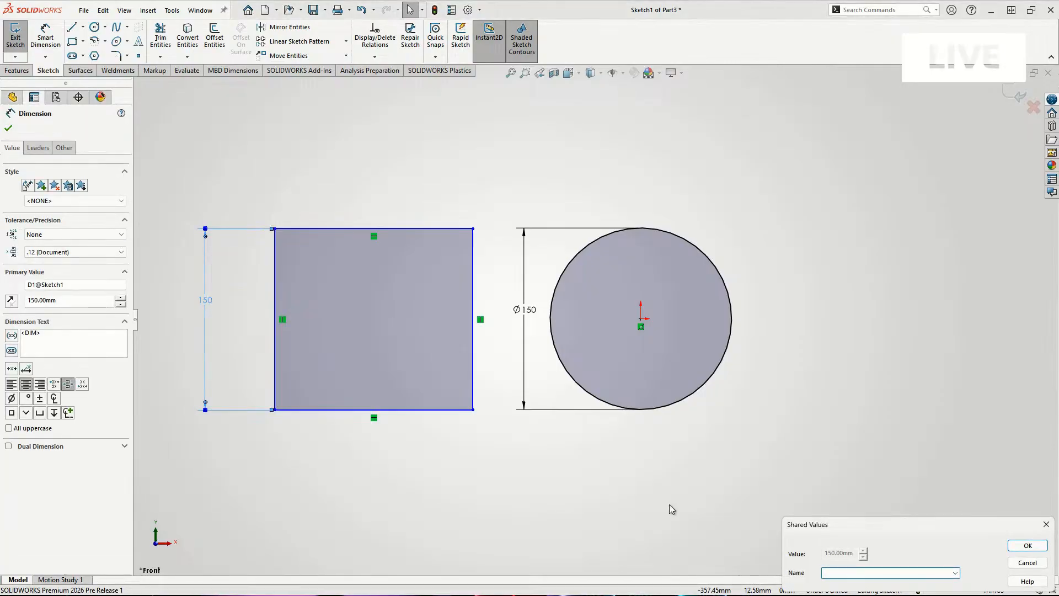
drag(858, 529, 328, 123)
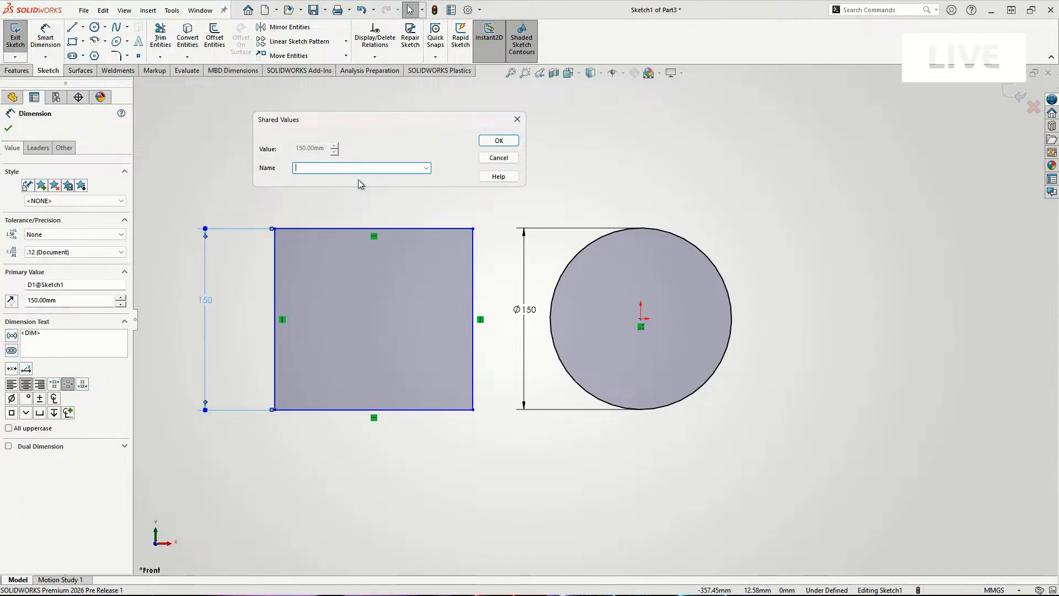
text(Master Dimension)
click(498, 141)
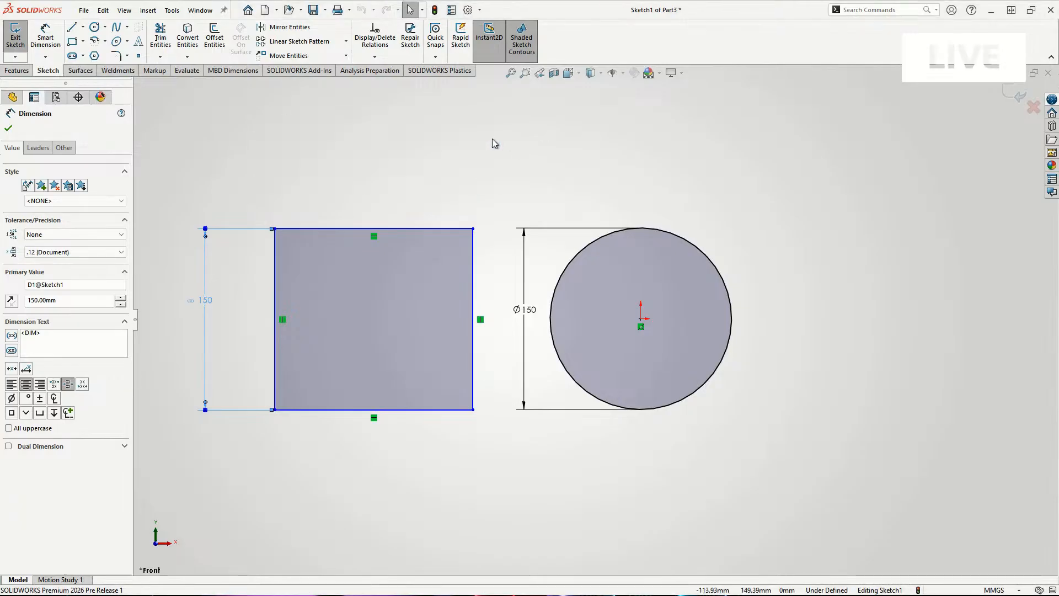
Link the circle's diameter dimension to the existing shared value Master Dimension.
click(530, 315)
right_click(529, 315)
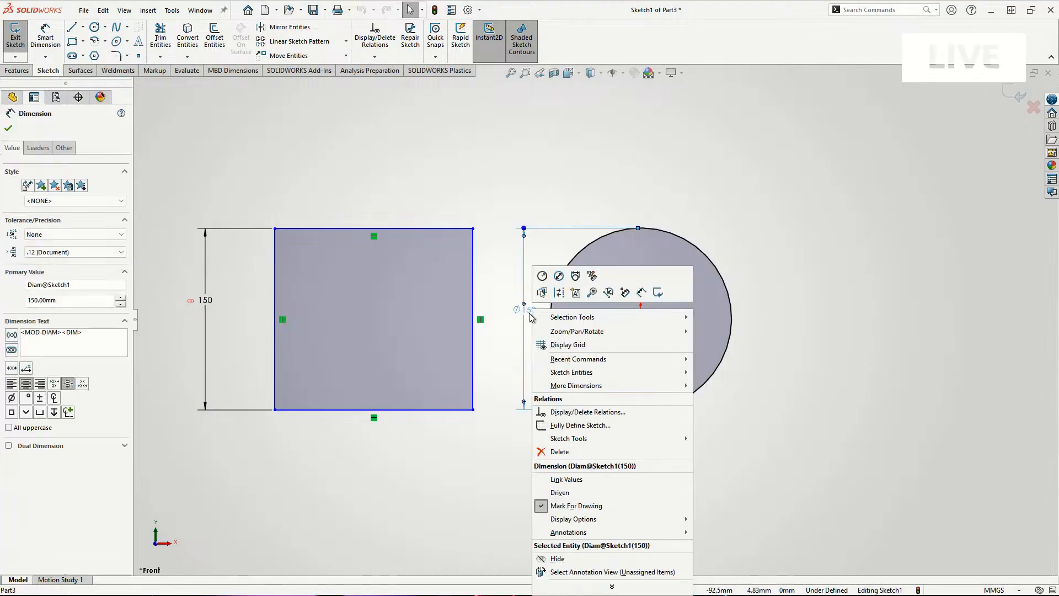
click(577, 479)
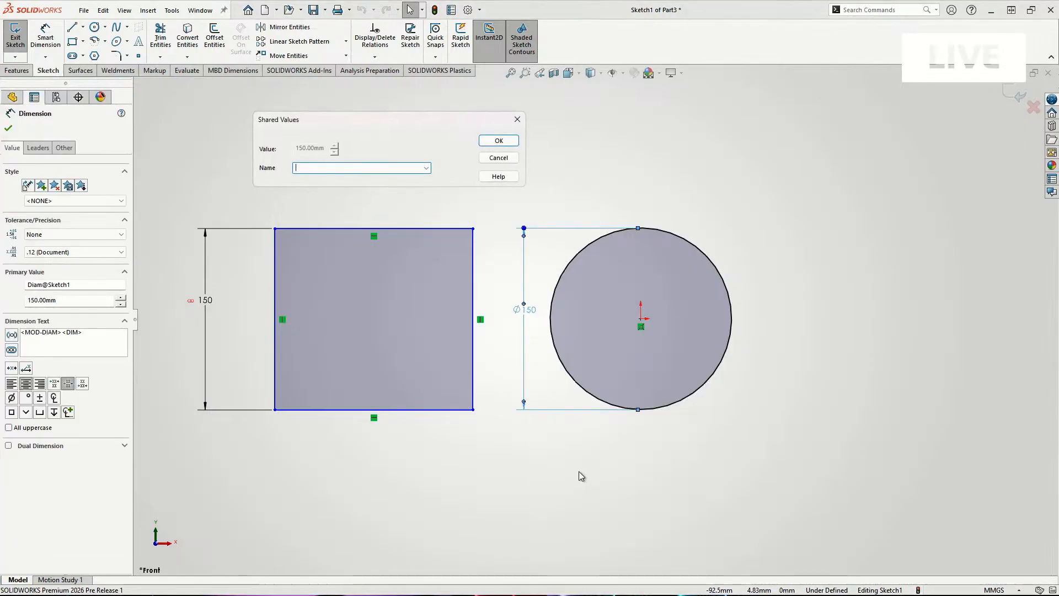
click(427, 167)
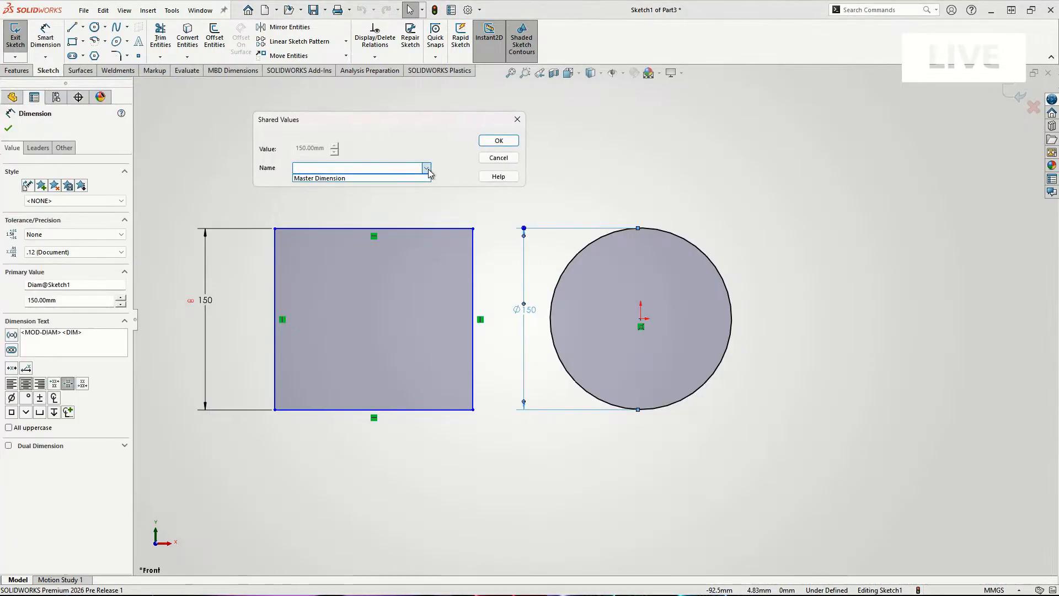
click(353, 178)
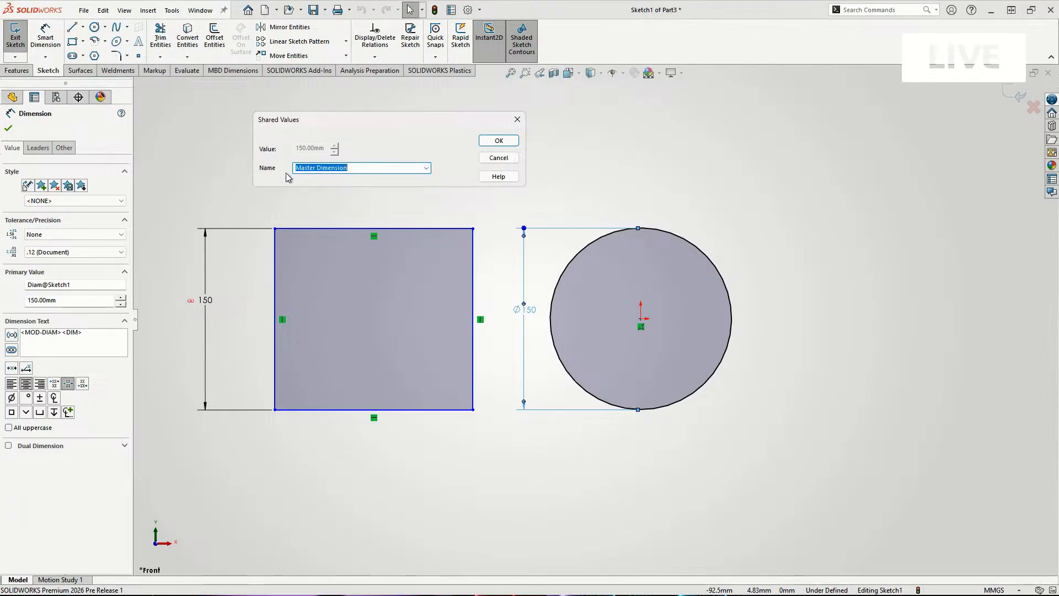
click(500, 142)
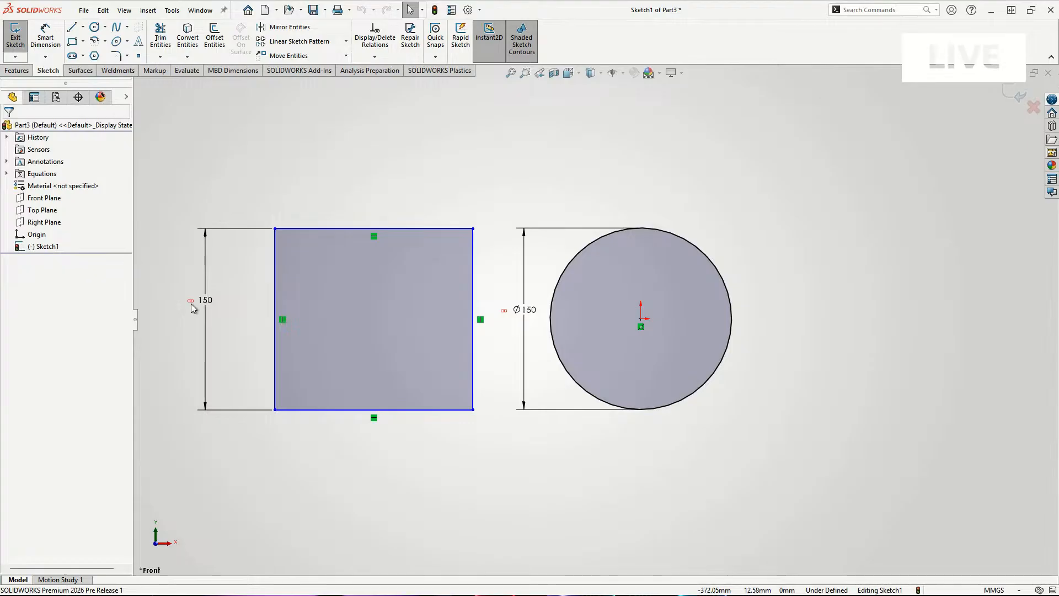
Set the shared Master Dimension to 120 mm through the rectangle's height dimension.
click(210, 300)
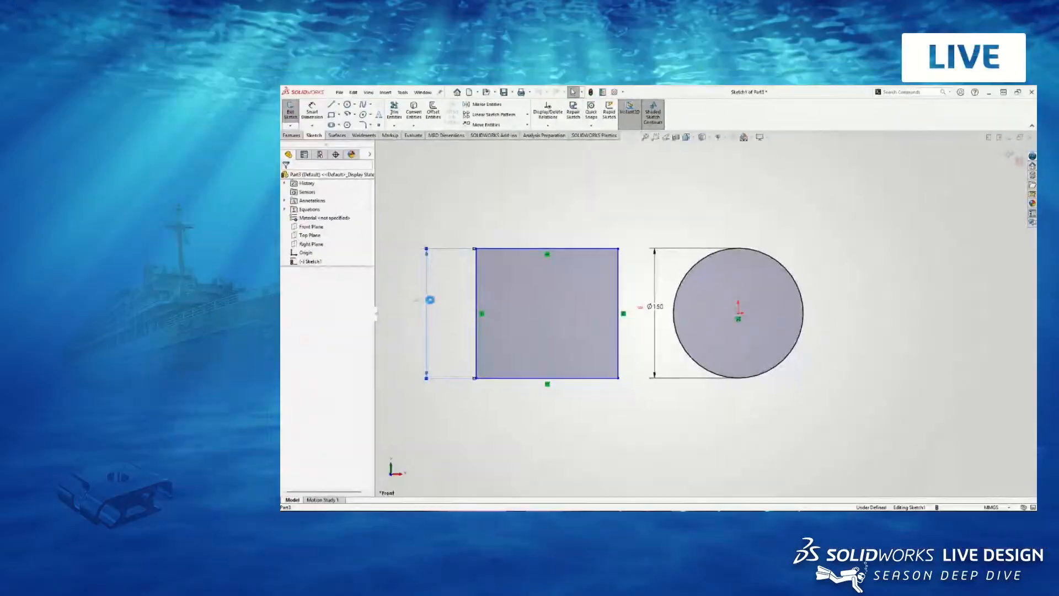
double_click(430, 301)
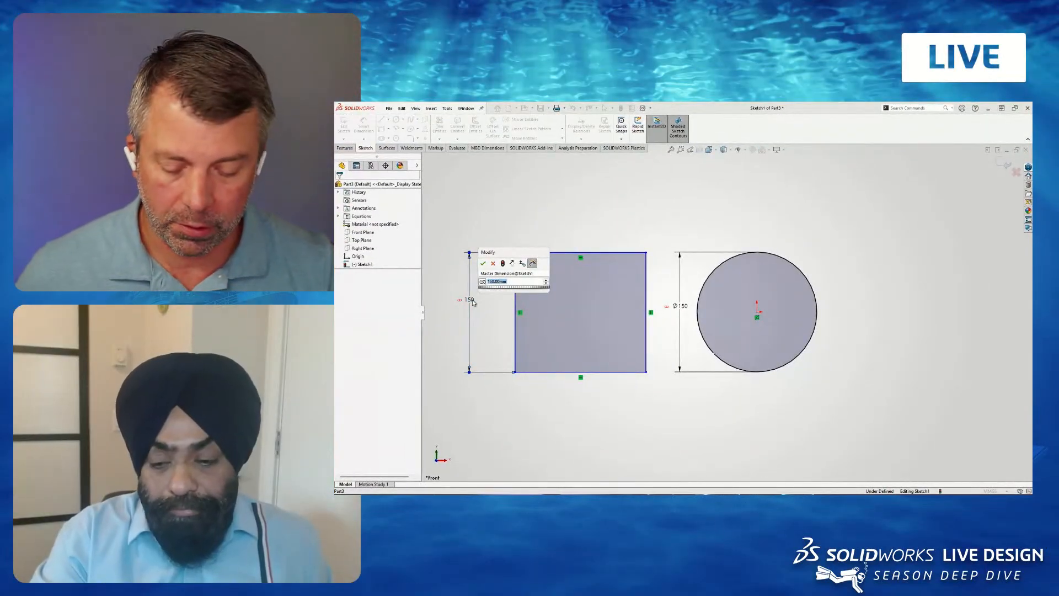
text(120)
key(Return)
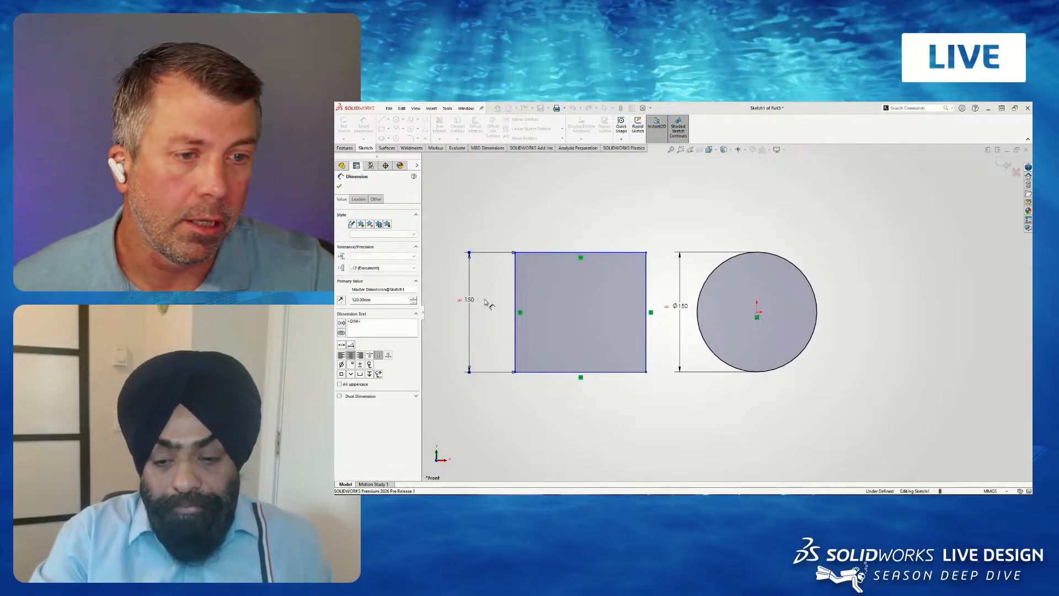
Set the shared Master Dimension to 200 mm through the circle's diameter dimension.
double_click(683, 307)
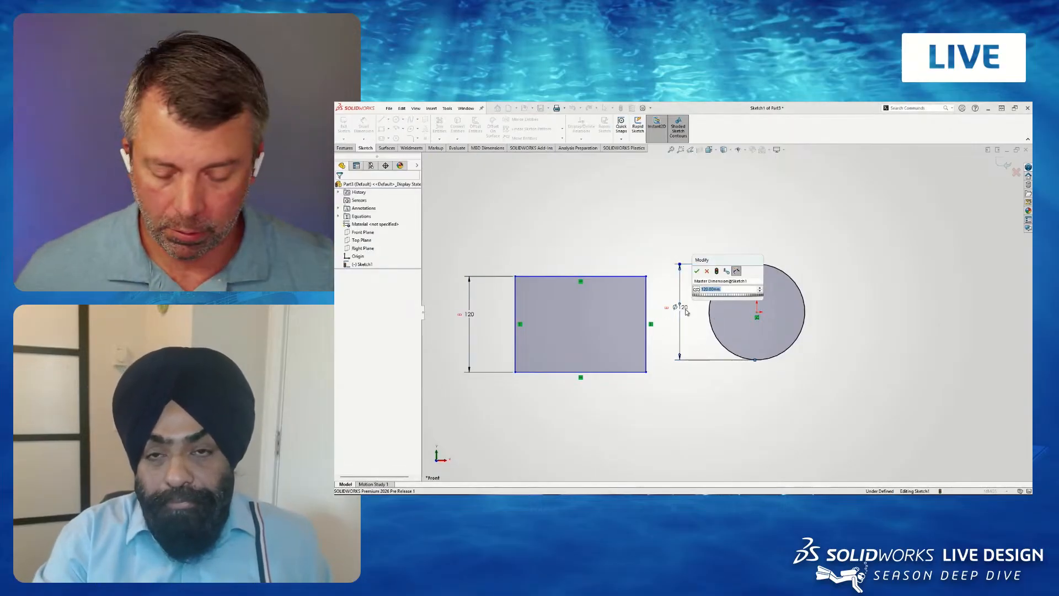
key(Return)
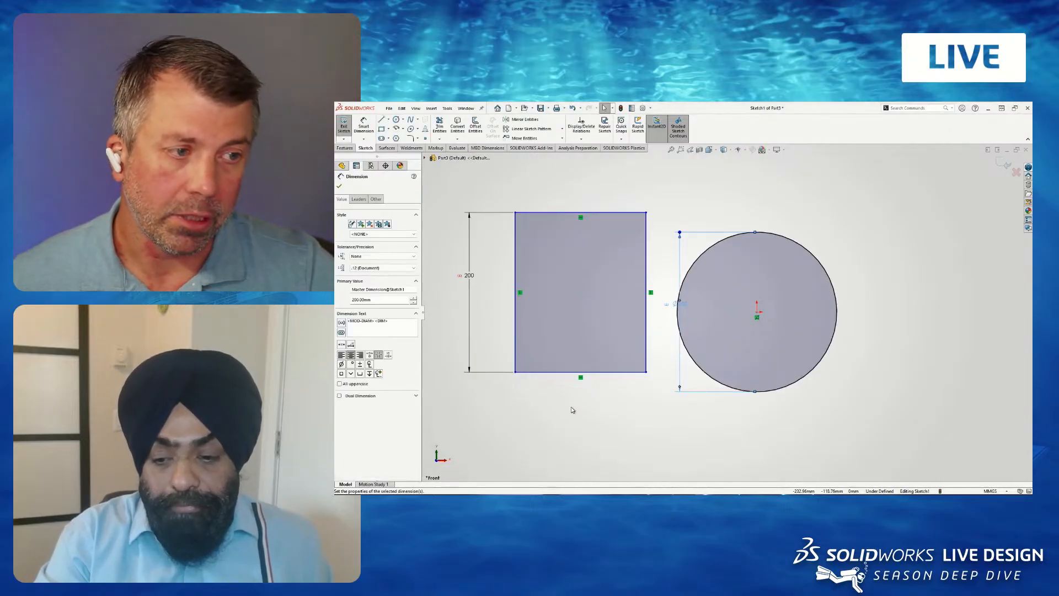
key(Escape)
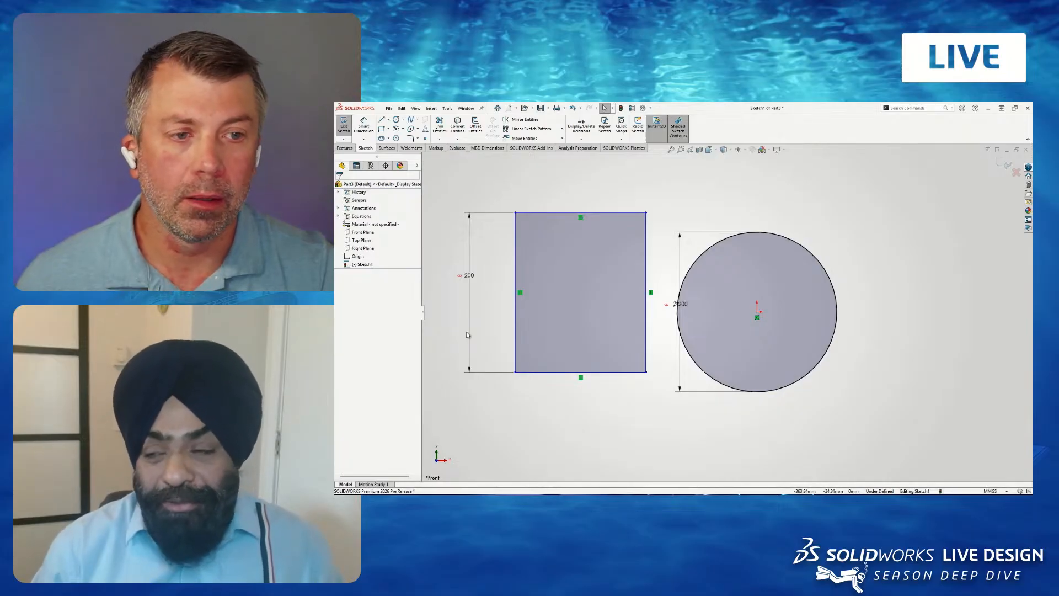
Move the circle's diameter dimension to the right side of the circle.
scroll(648, 329, up, 3)
scroll(764, 284, down, 2)
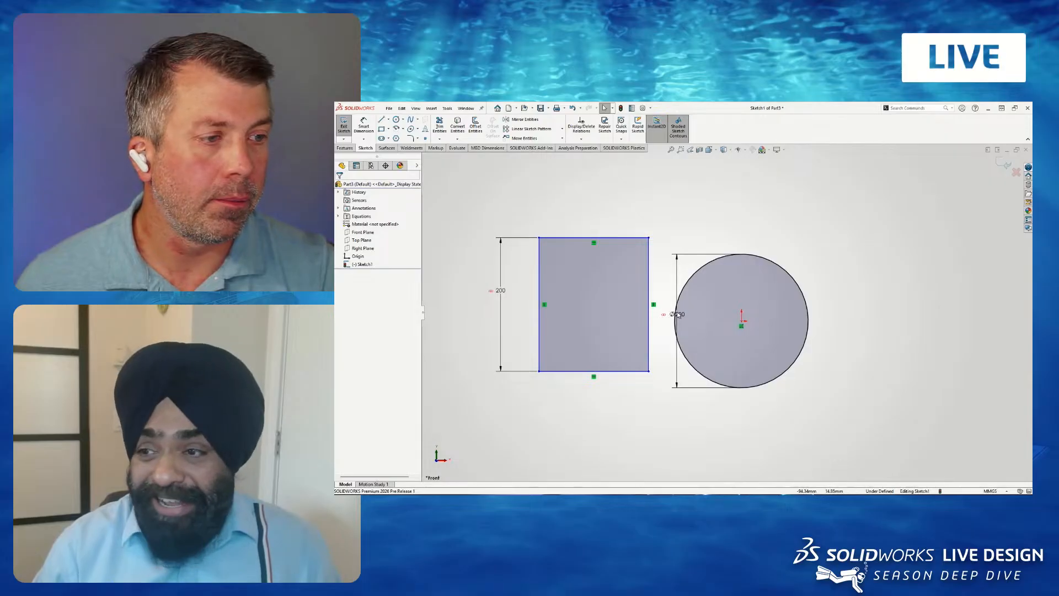
drag(678, 314, 836, 316)
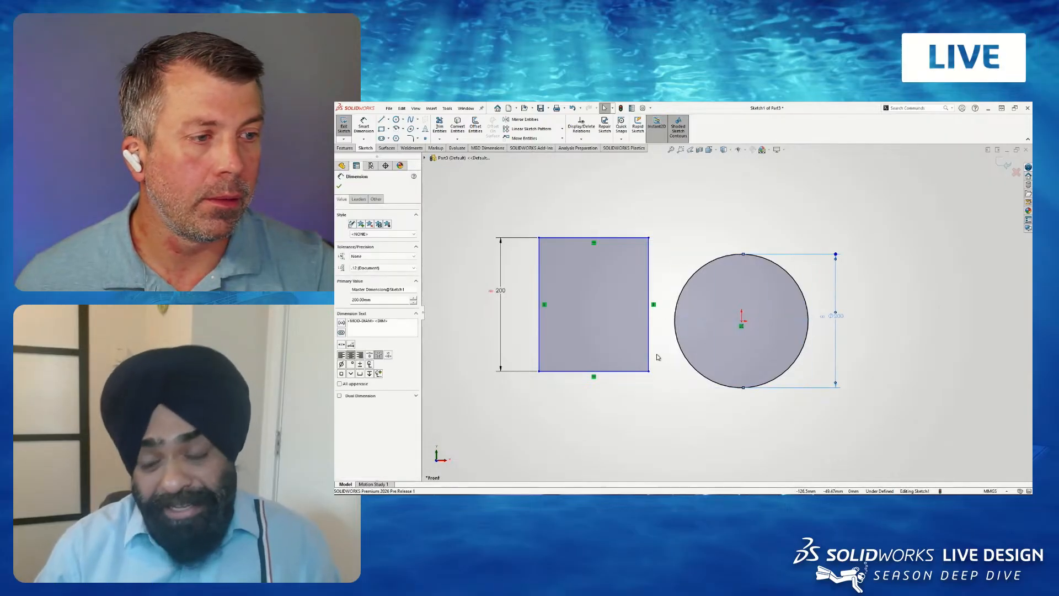
click(662, 347)
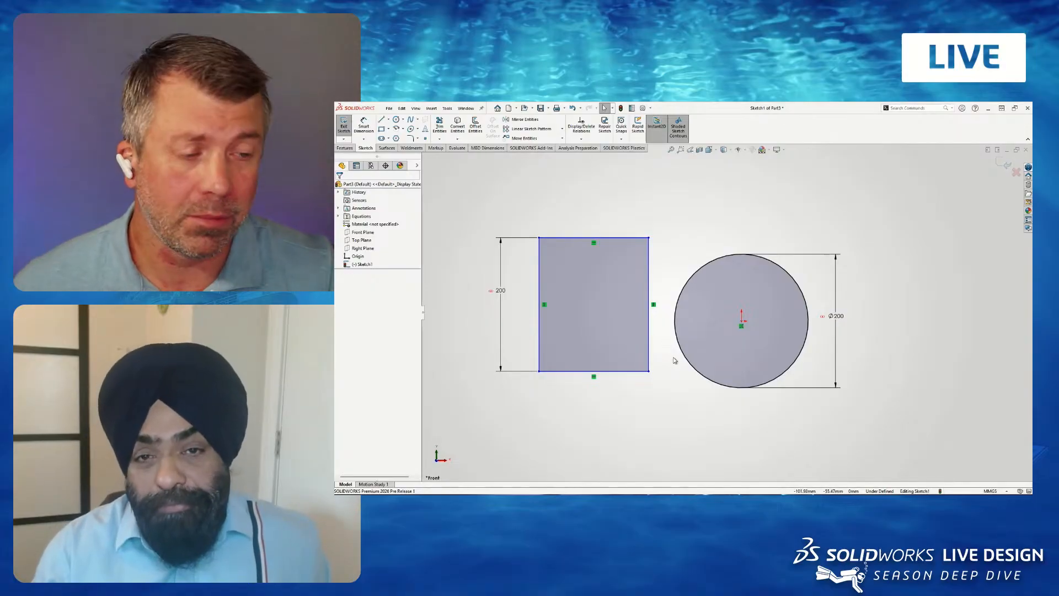
Add a horizontal dimension to the rectangle's top edge with Smart Dimension, placed above the rectangle.
right_drag(669, 367, 663, 311)
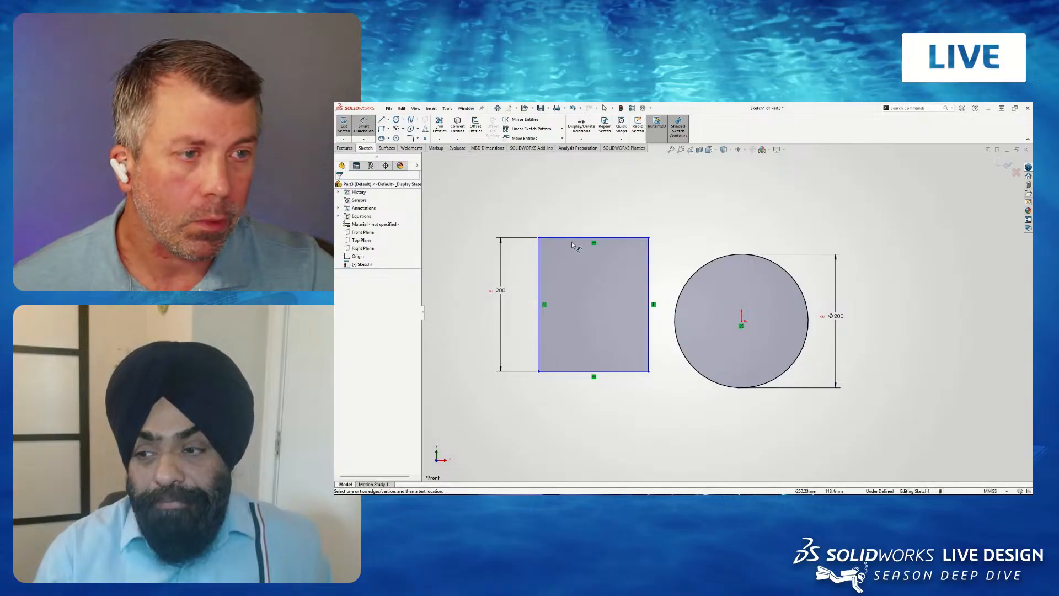
click(602, 238)
click(589, 204)
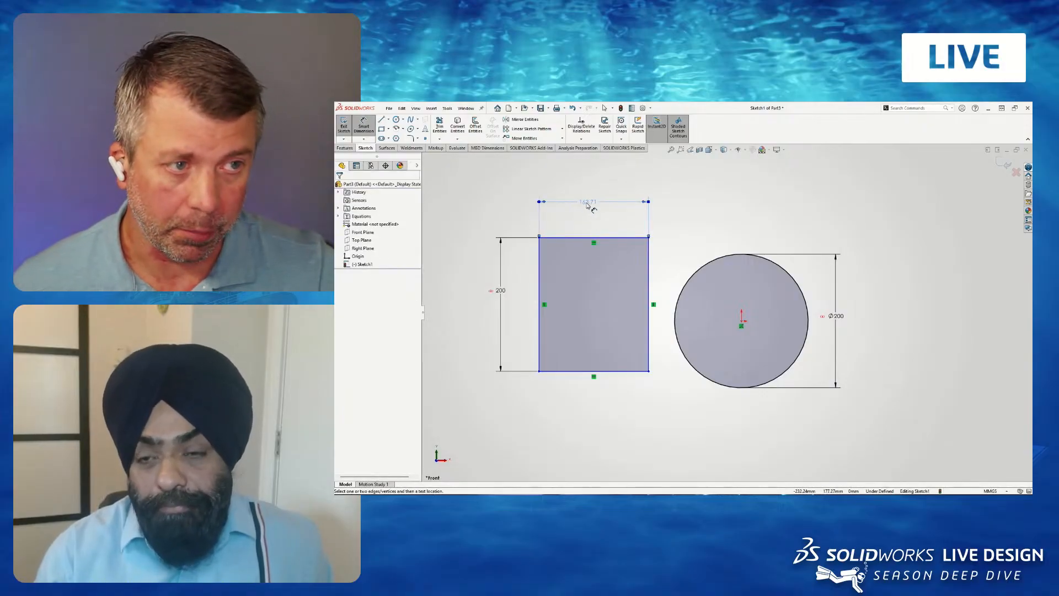
Set the rectangle's width dimension to 160 mm.
click(594, 218)
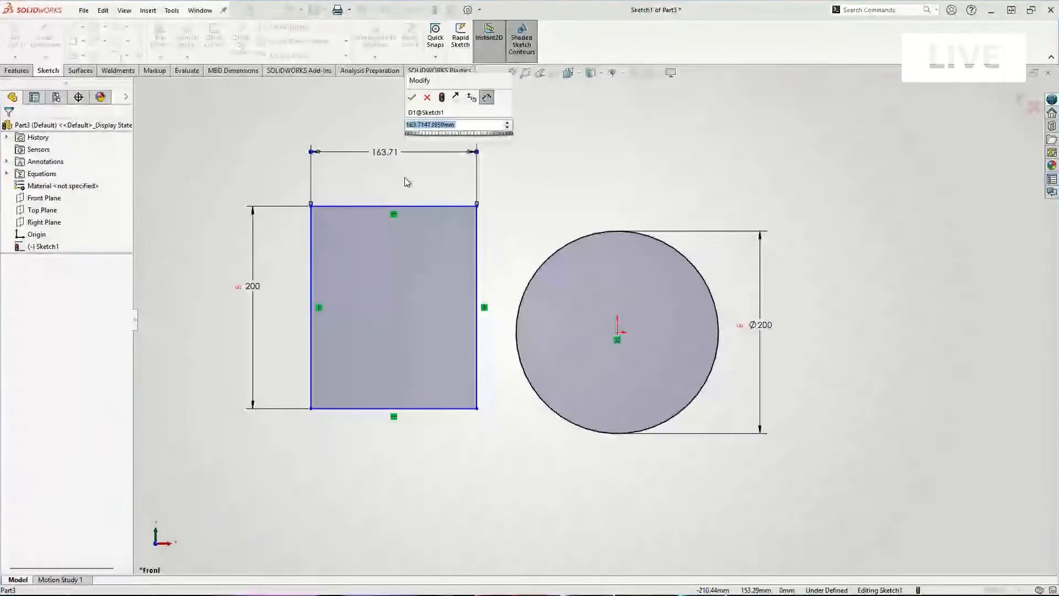
text(150)
key(Return)
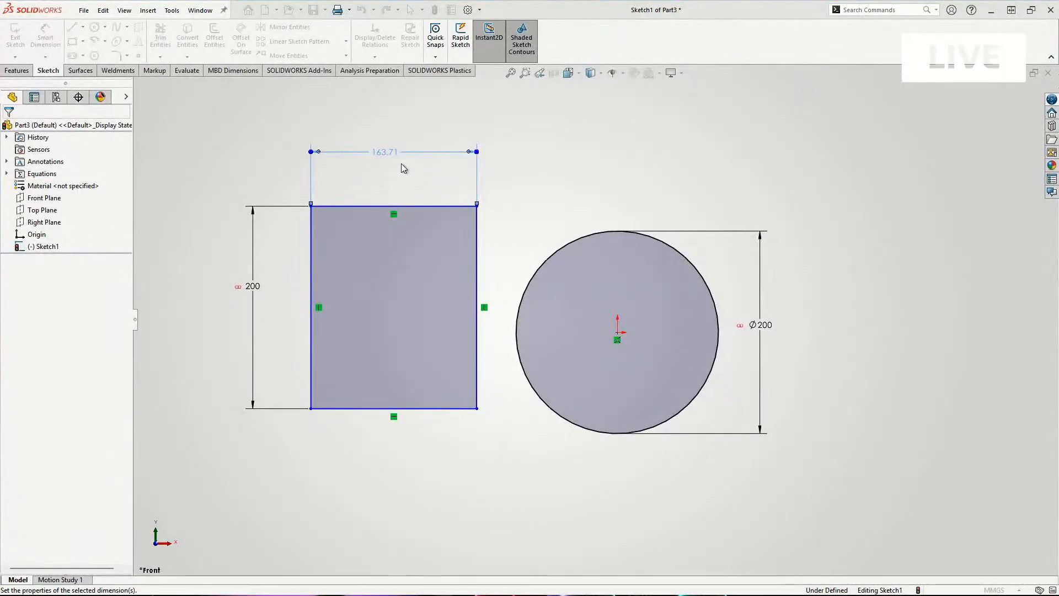
double_click(389, 154)
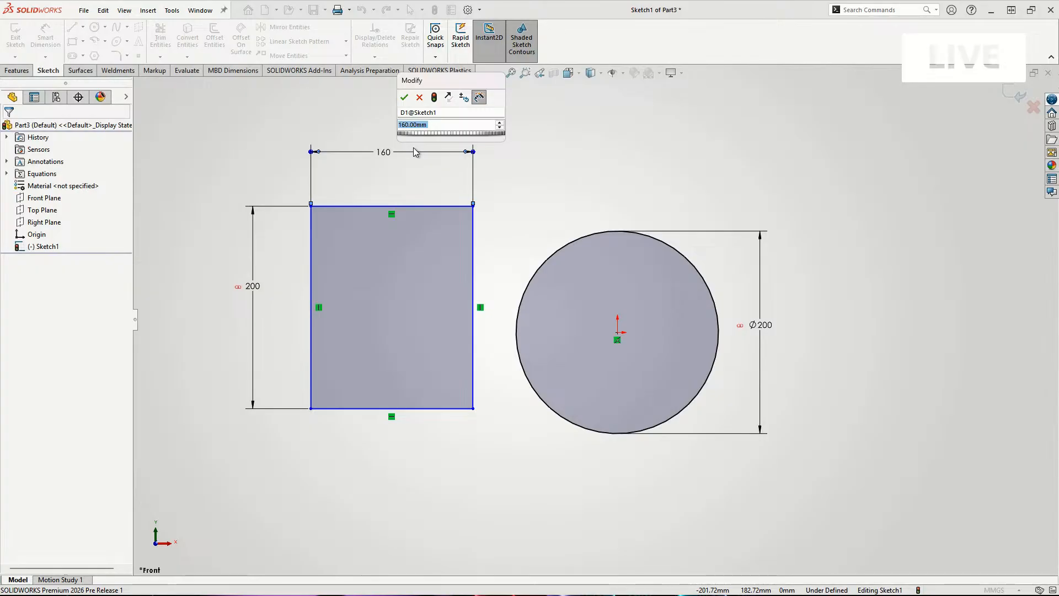
Drive the rectangle's width dimension with a new global variable named Width, toggling between the variable and value display.
text(=)
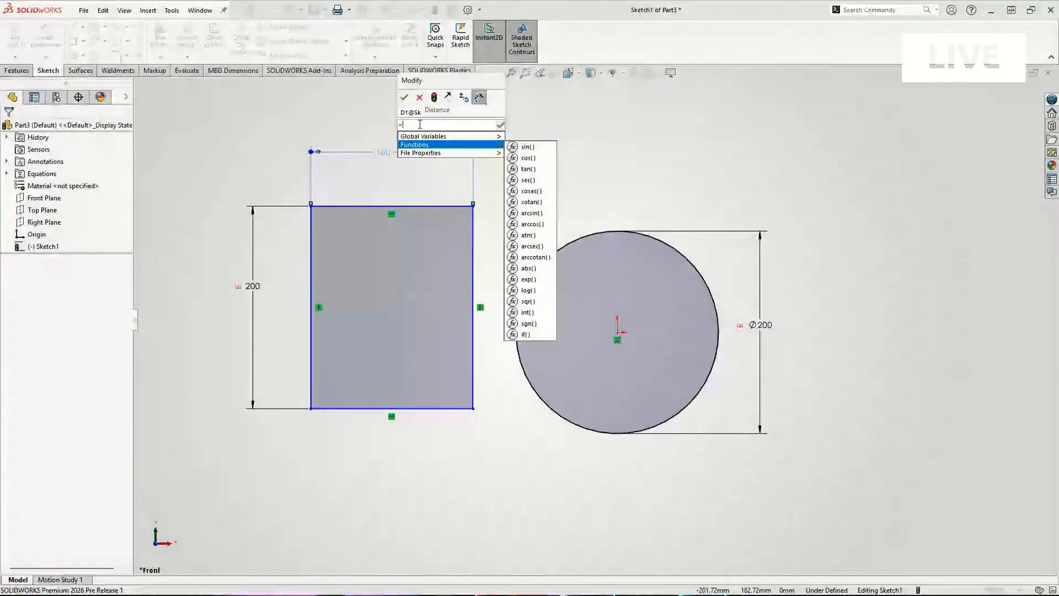
text(Width)
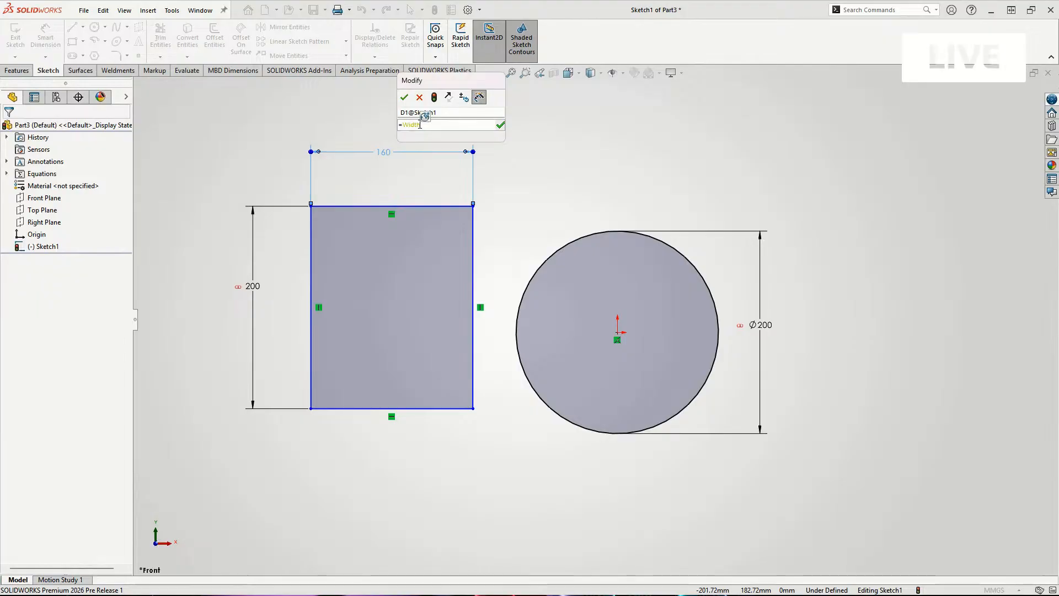
key(Return)
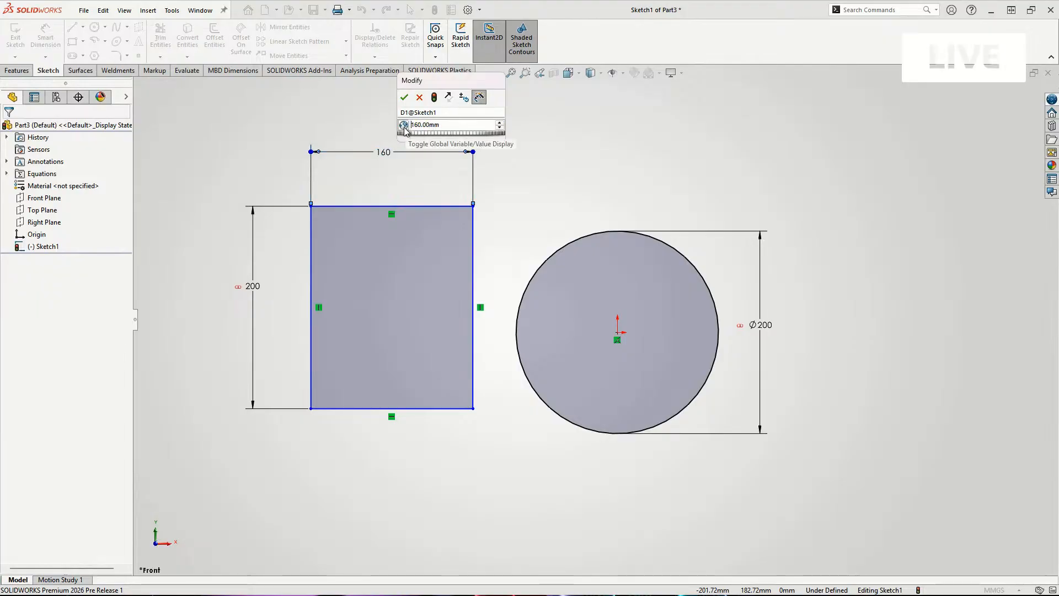
click(404, 127)
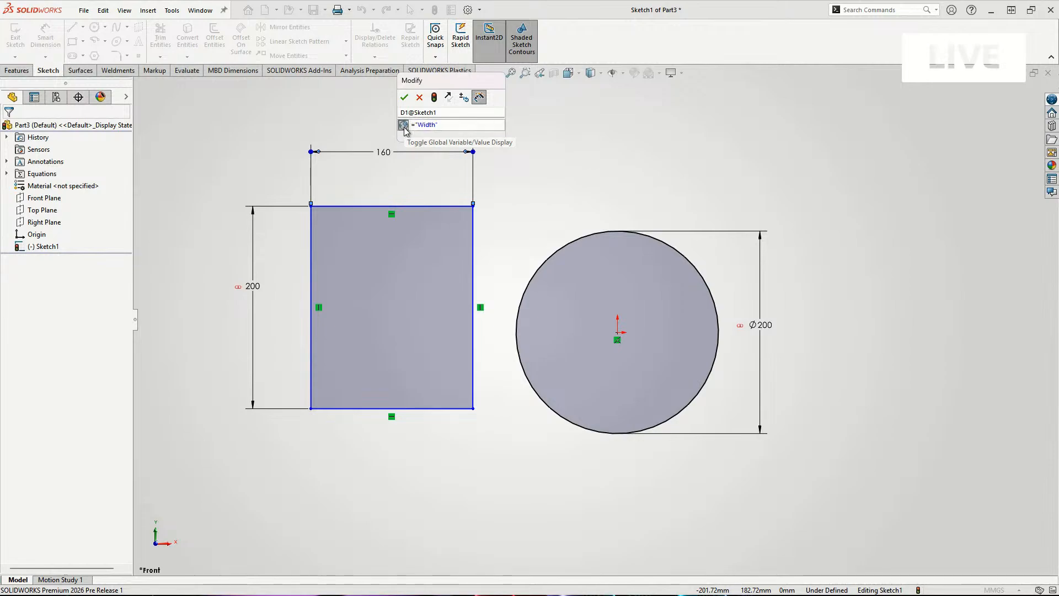
click(404, 127)
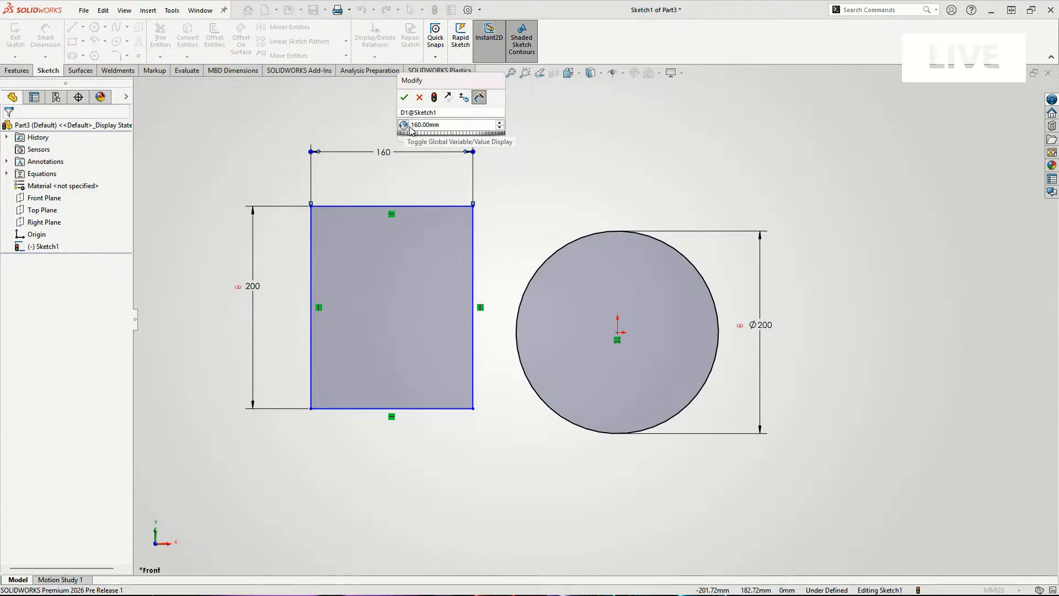
click(405, 127)
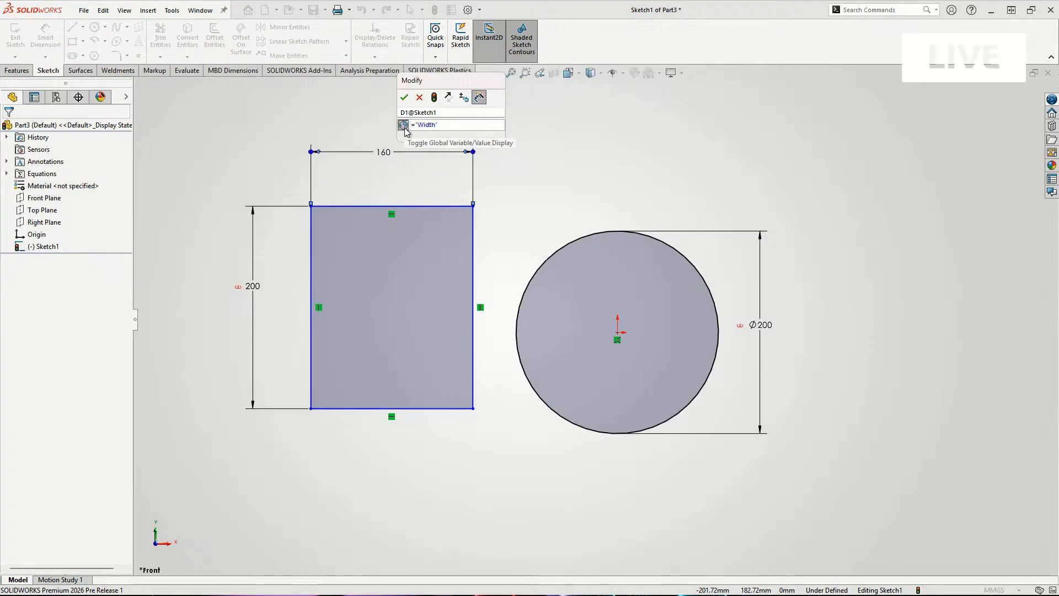
click(406, 97)
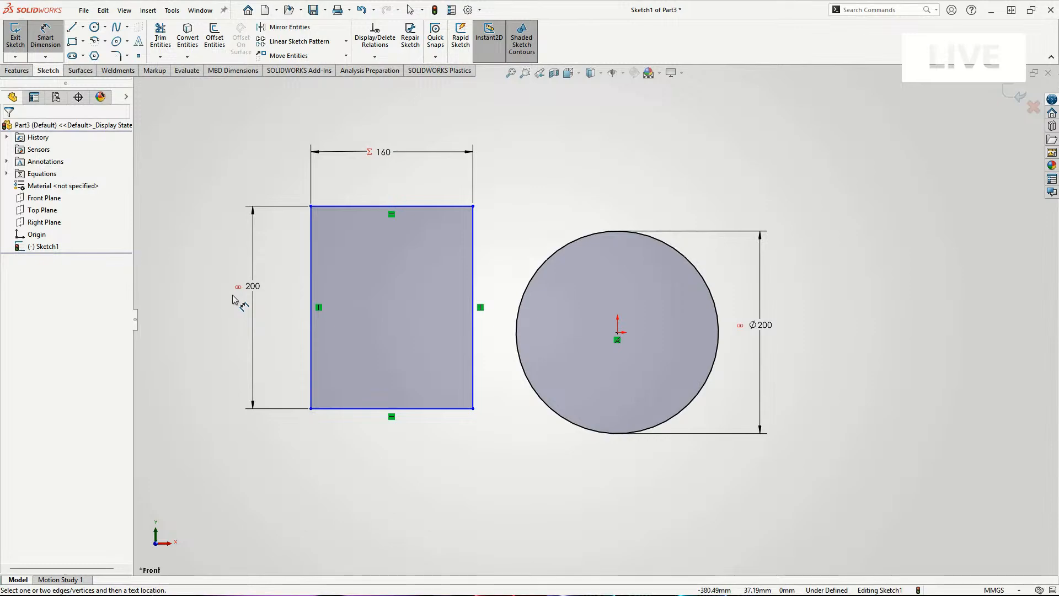
key(Escape)
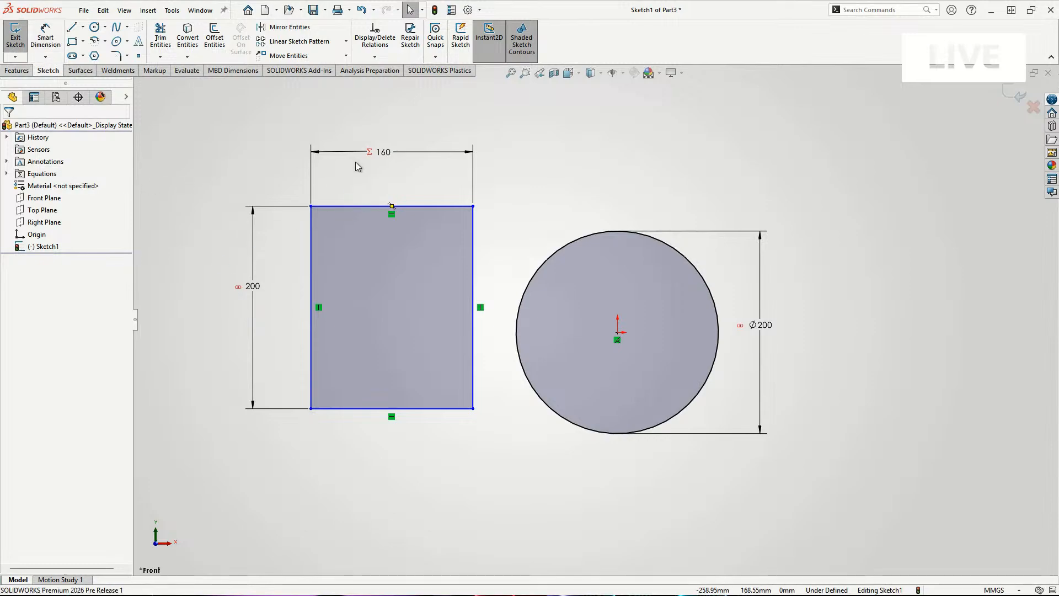
Expand the part's equations in the tree, open the equations manager and enlarge its window.
right_click(36, 176)
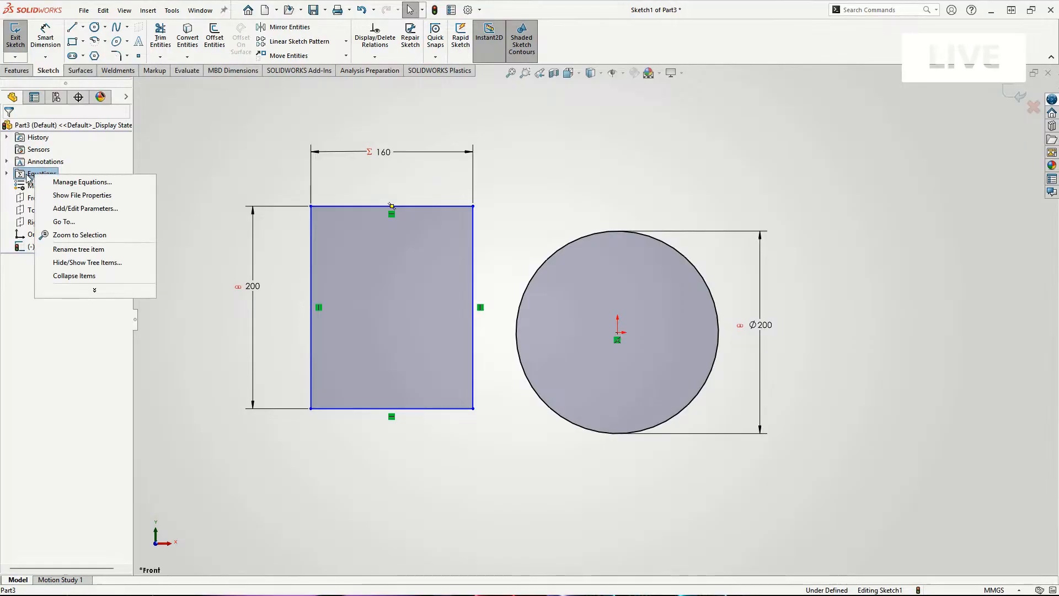
click(192, 196)
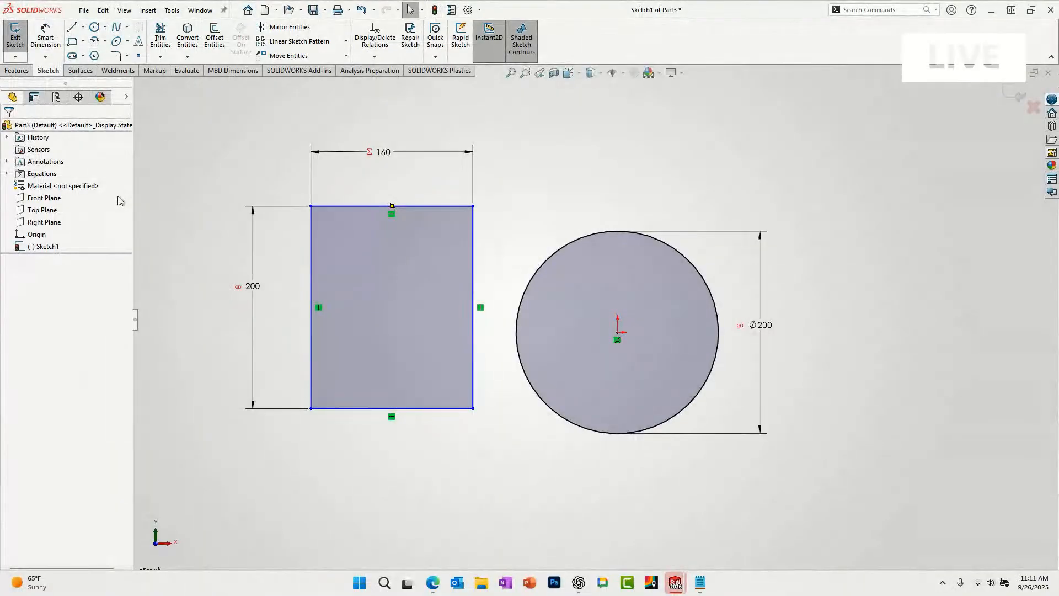
click(7, 174)
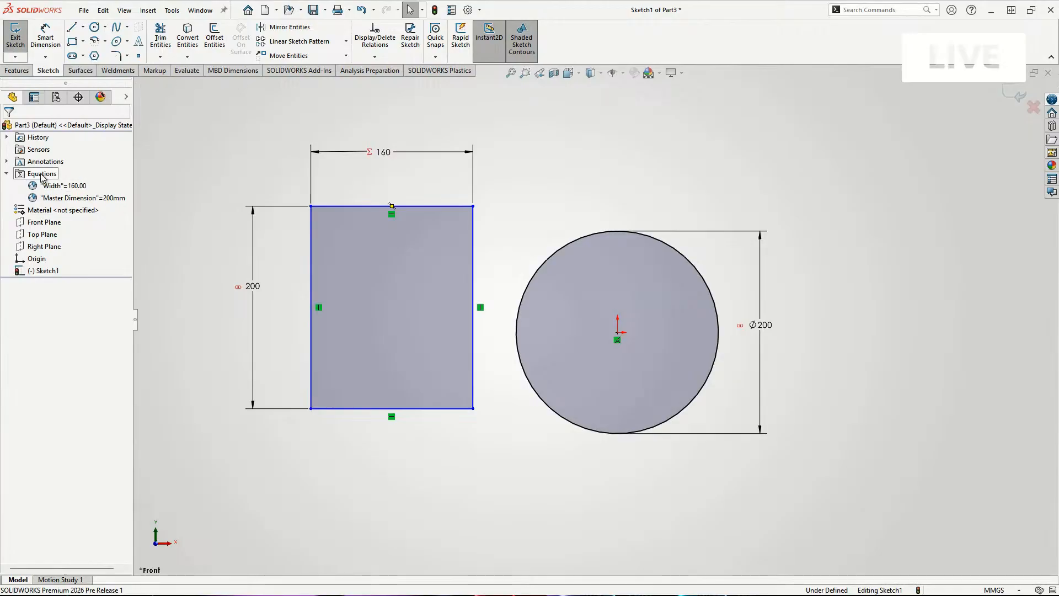
right_click(40, 175)
click(81, 183)
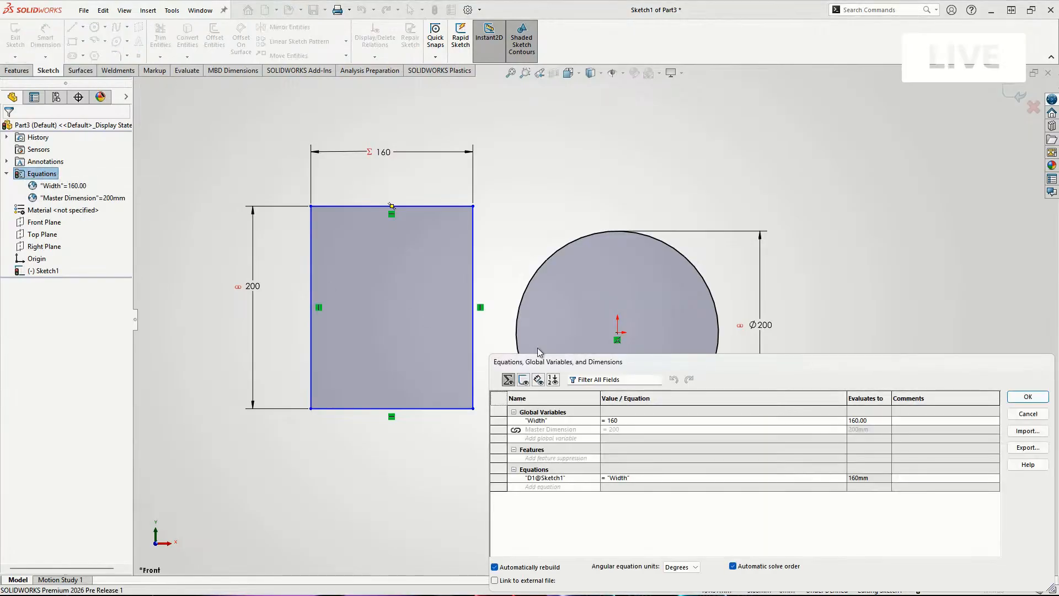
mouse_move(657, 363)
mouse_down()
mouse_move(362, 181)
mouse_move(328, 184)
mouse_move(331, 107)
mouse_up()
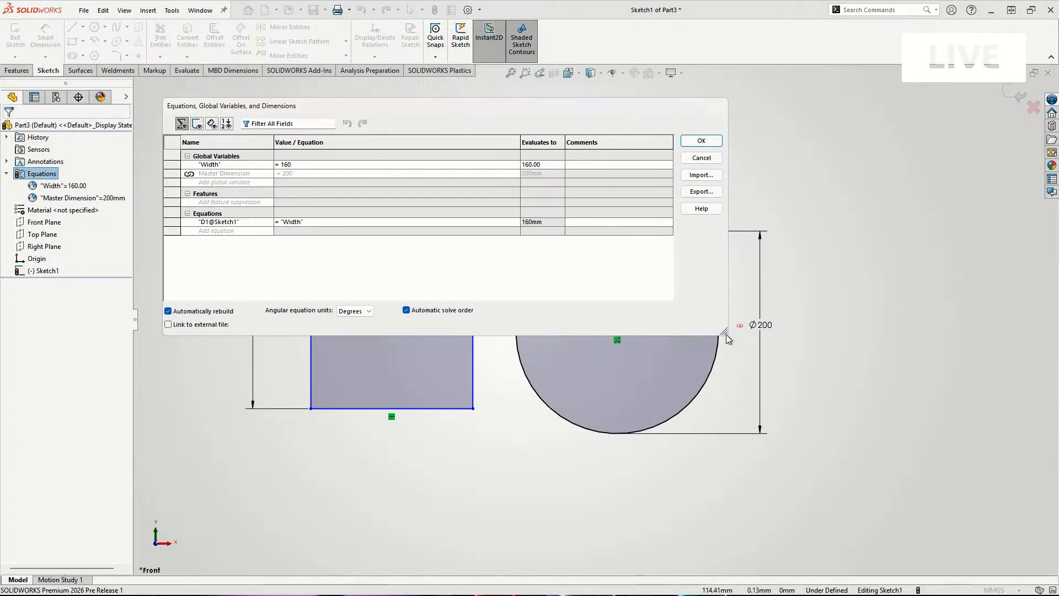
drag(728, 334, 838, 440)
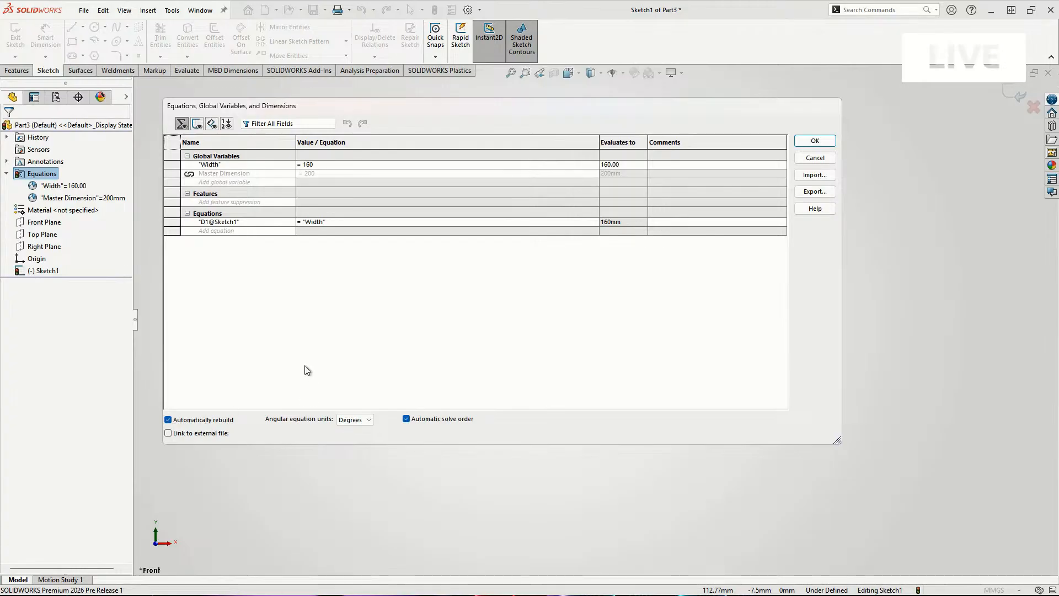
Set the global variable Width to "Master Dimension" / 3 and apply the equations.
click(232, 182)
click(332, 165)
key(BackSpace)
key(BackSpace)
key(BackSpace)
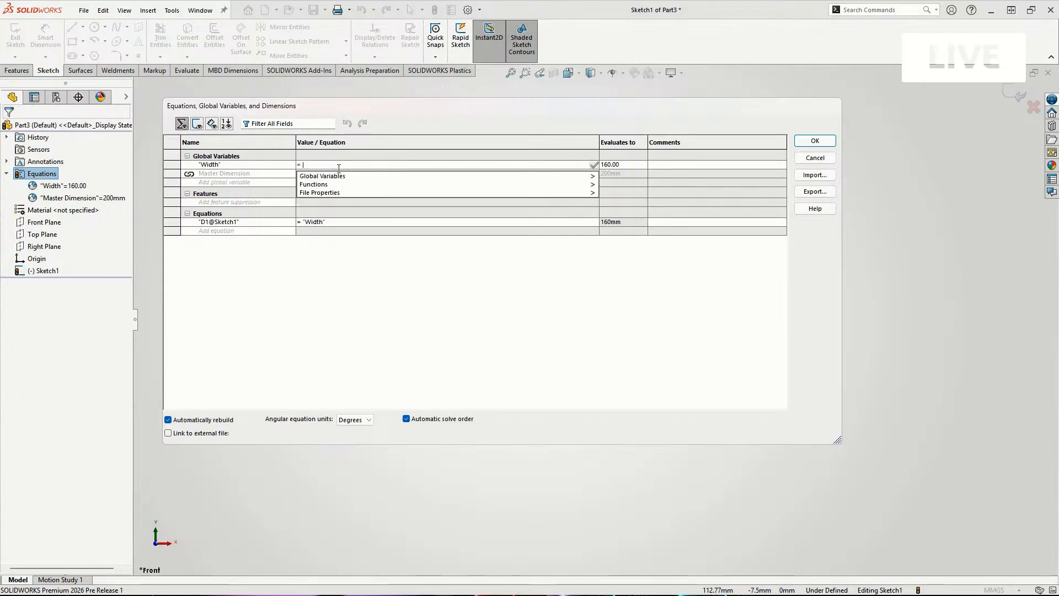
mouse_move(354, 179)
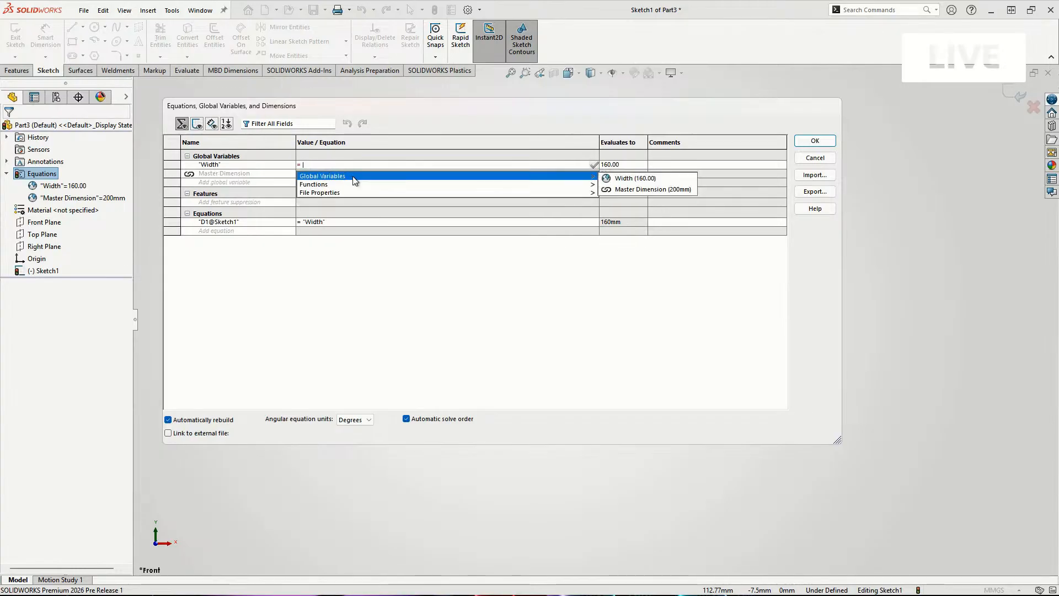
click(635, 190)
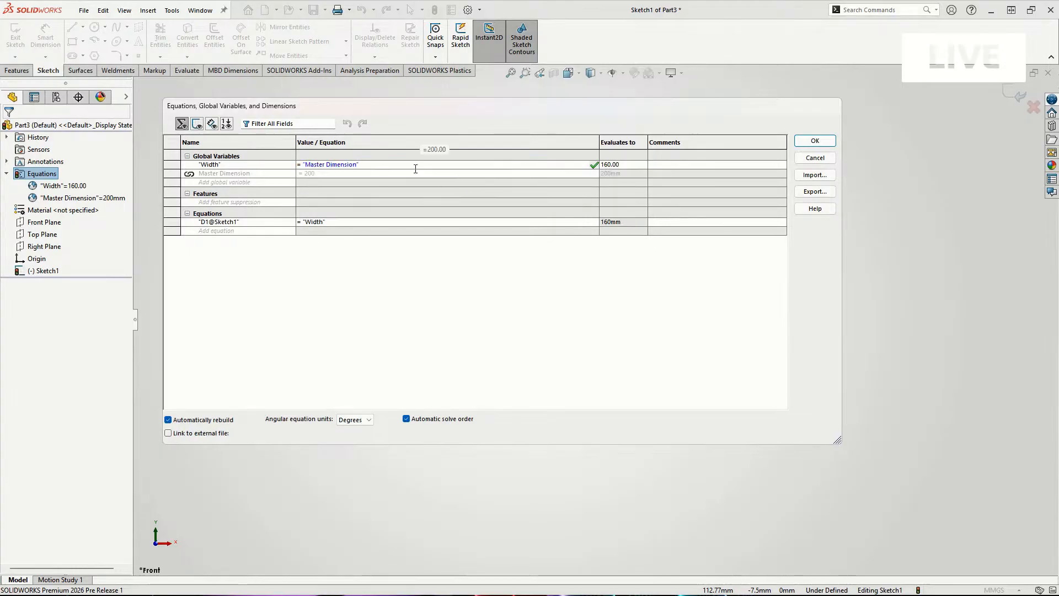
text(/ )
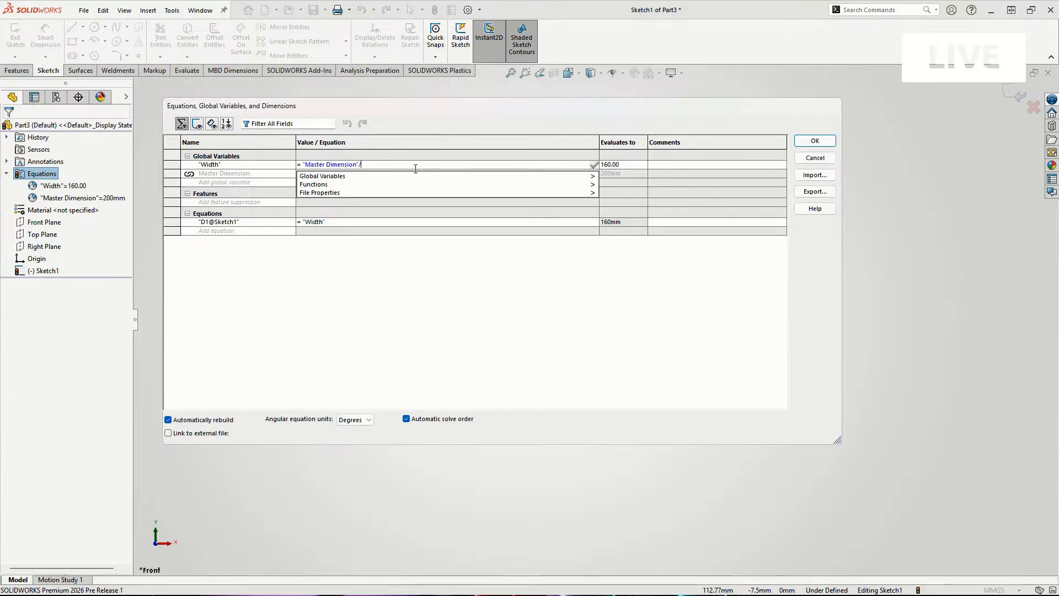
text(3)
key(Return)
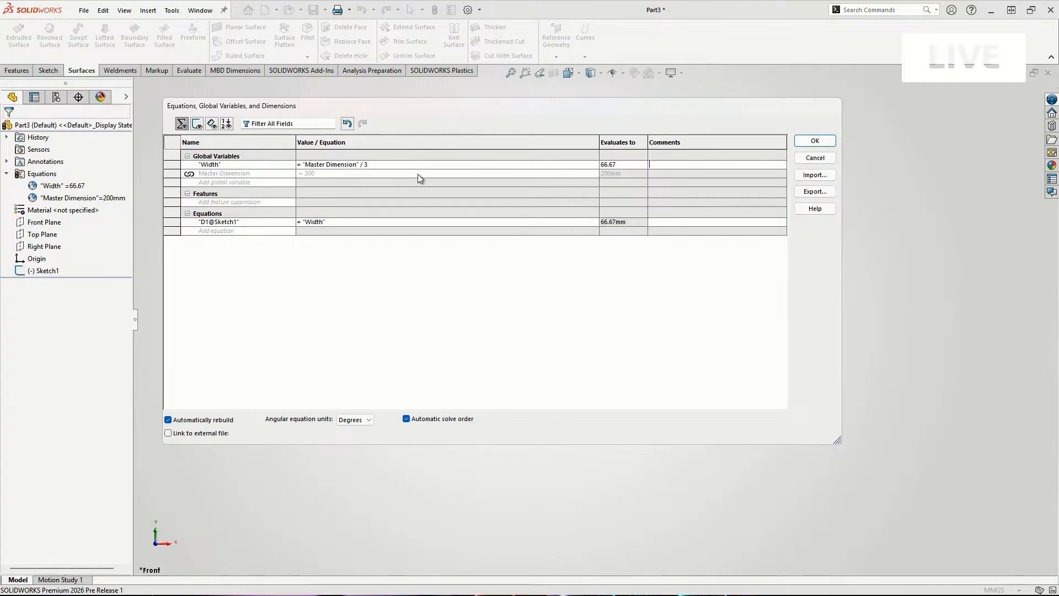
click(817, 145)
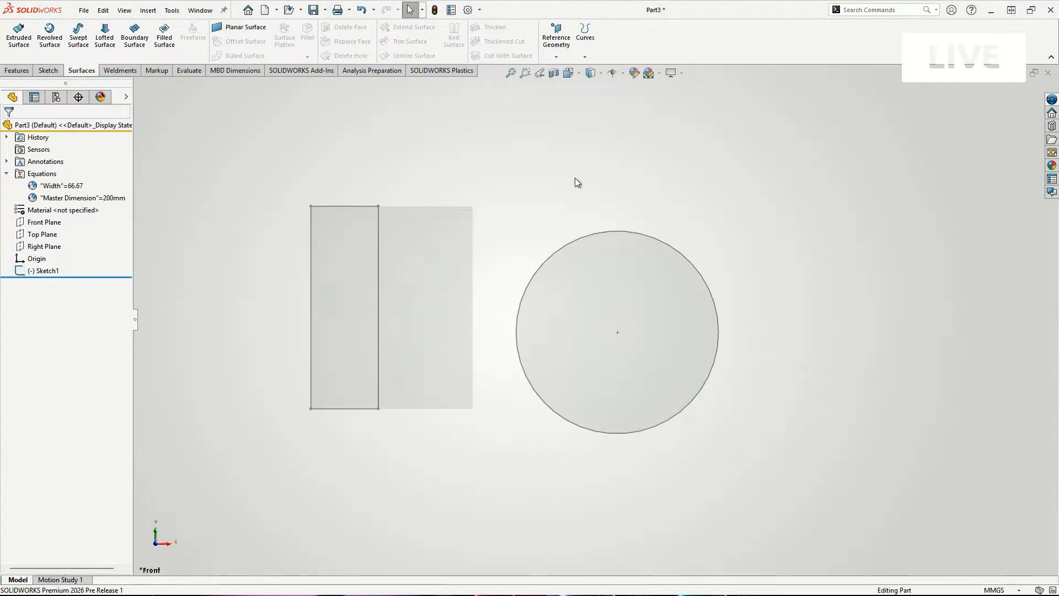
Reopen Sketch1 for editing and set the shared Master Dimension to 150 mm through the circle's diameter dimension.
right_click(25, 261)
right_click(20, 271)
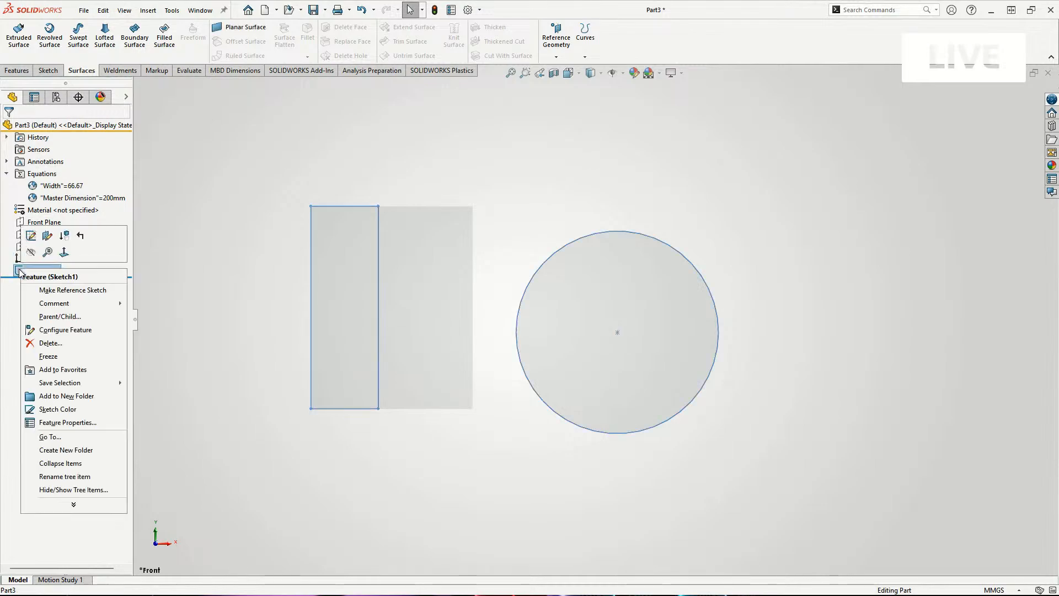
click(38, 234)
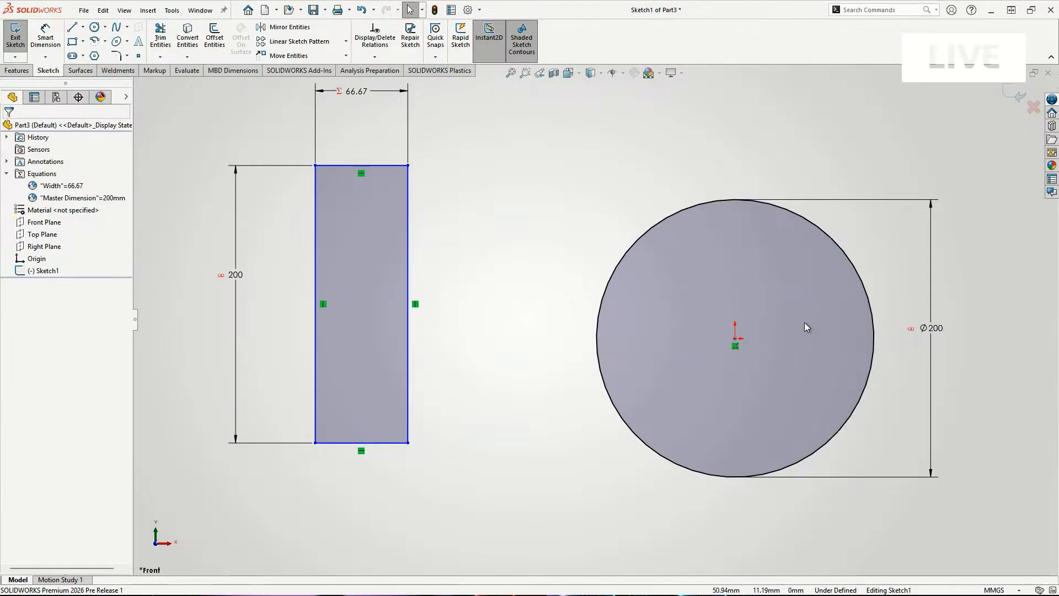
drag(804, 322, 827, 317)
click(930, 329)
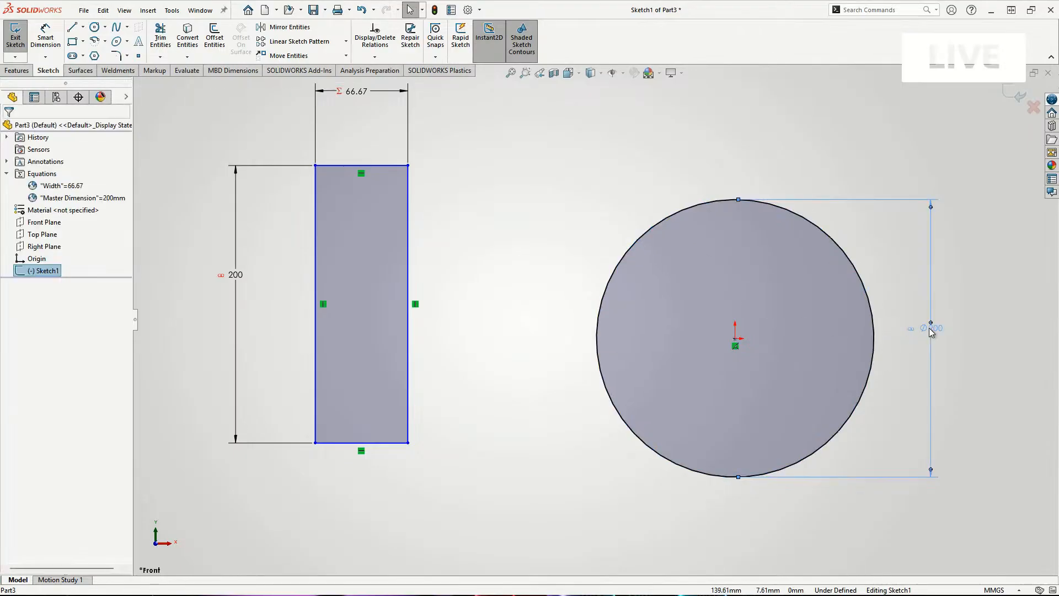
double_click(931, 330)
text(15)
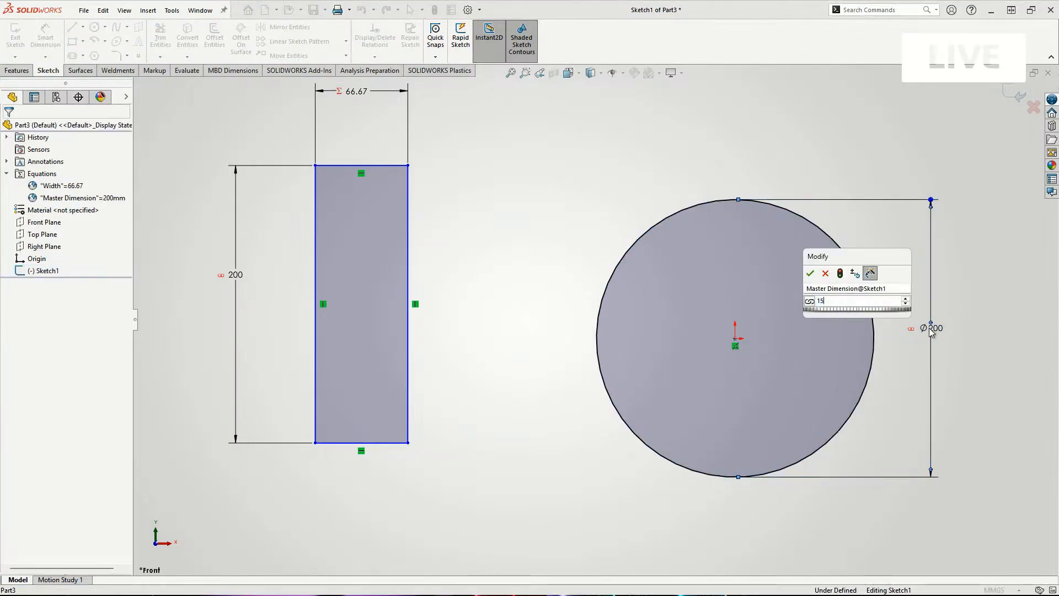
text(0)
key(Return)
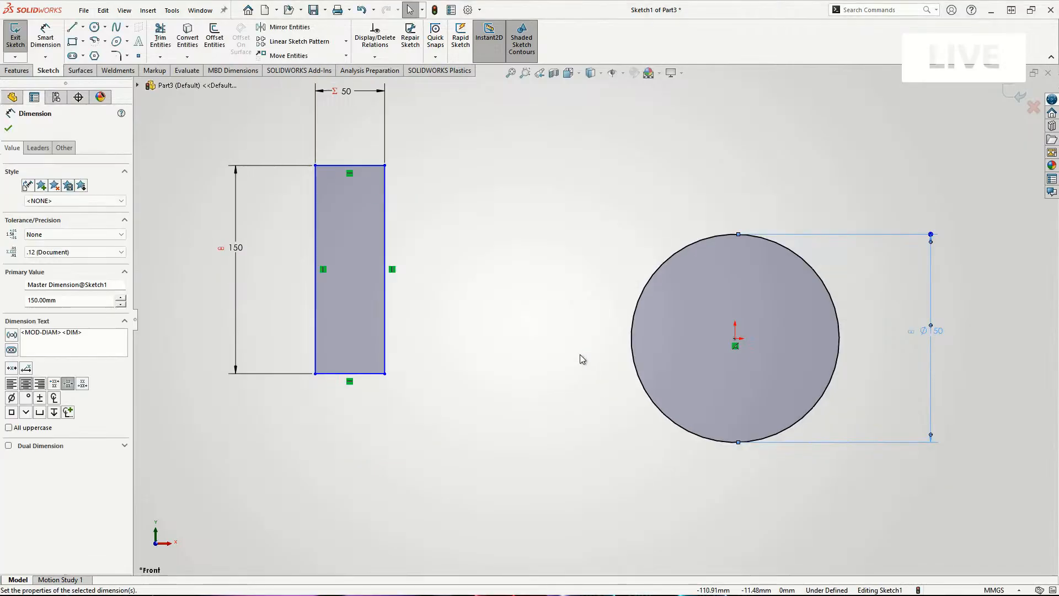
Move the rectangle closer to the circle and exit the sketch, discarding its changes.
drag(379, 252, 512, 275)
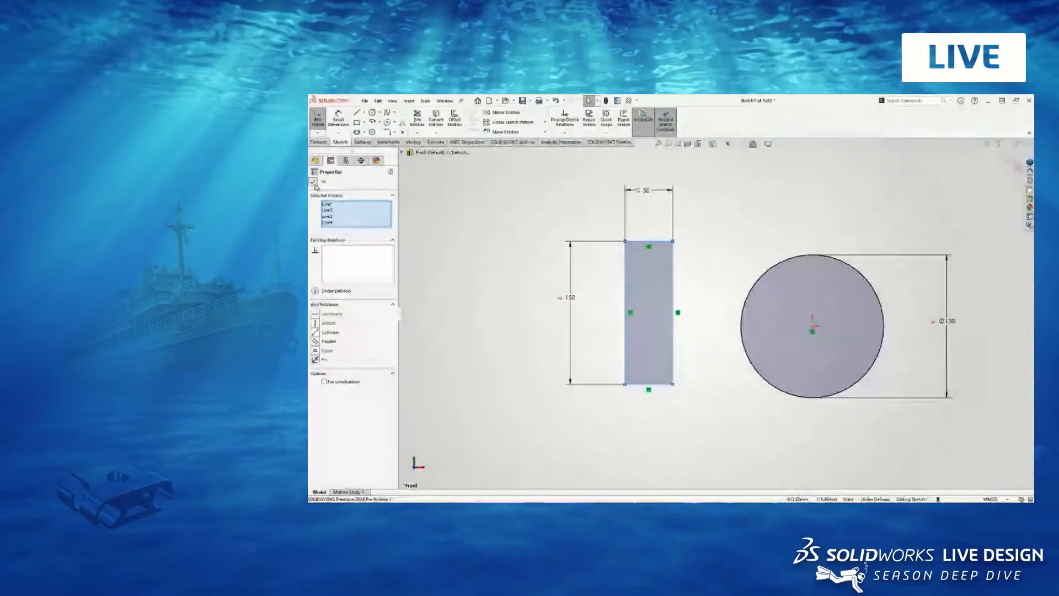
click(8, 128)
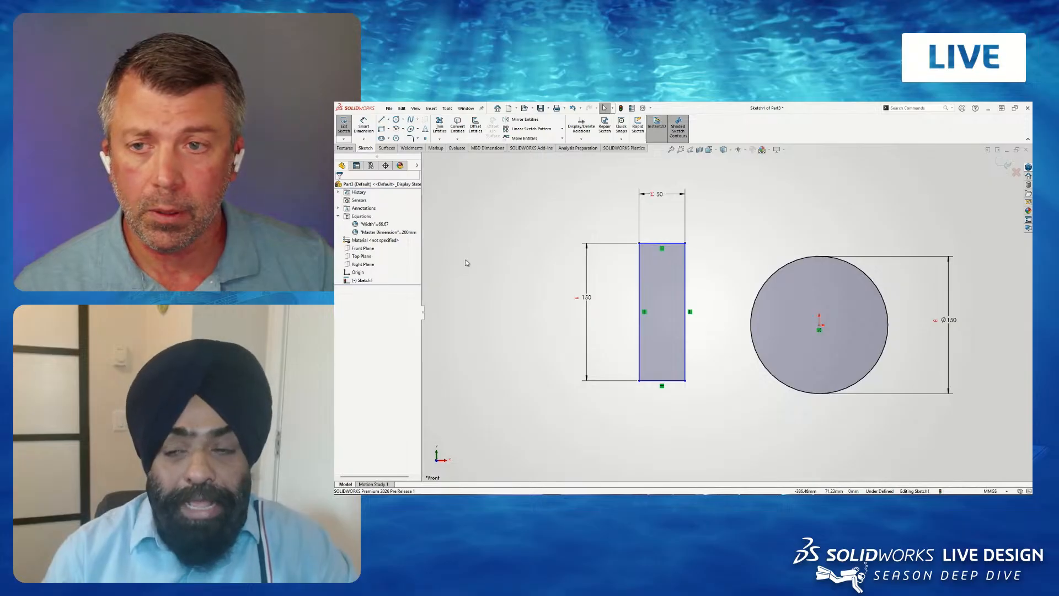
click(1017, 175)
click(679, 309)
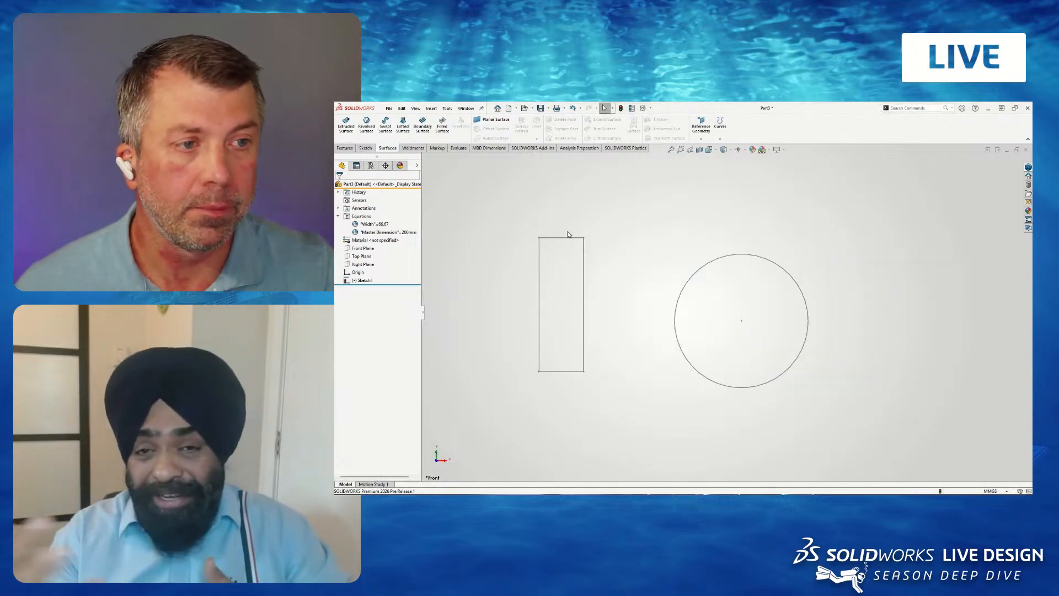
Open the part Linked Variables.SLDPRT from the recent documents and view it at an angle.
key(r)
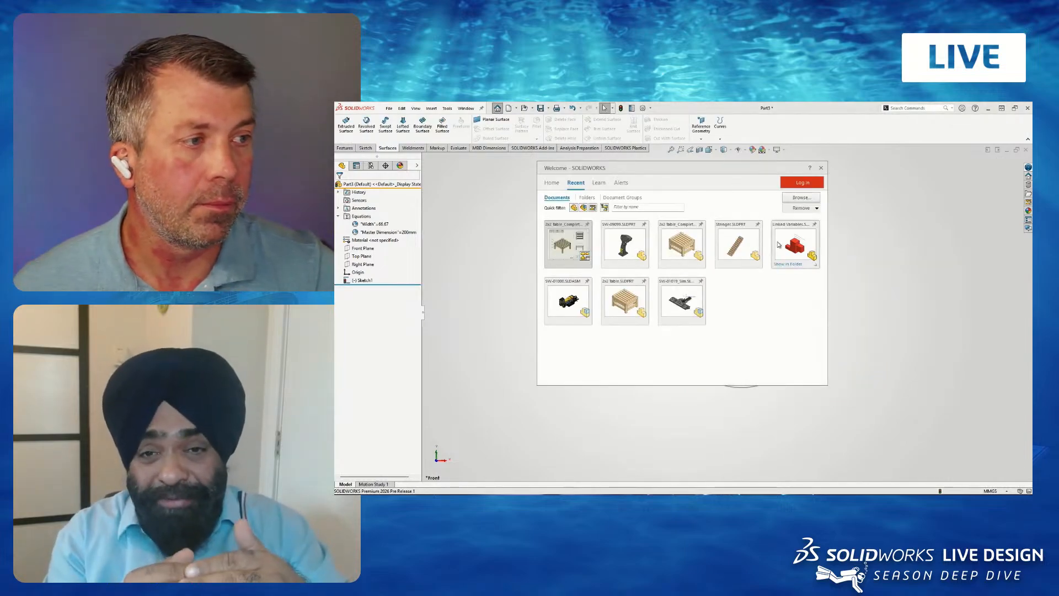
click(784, 241)
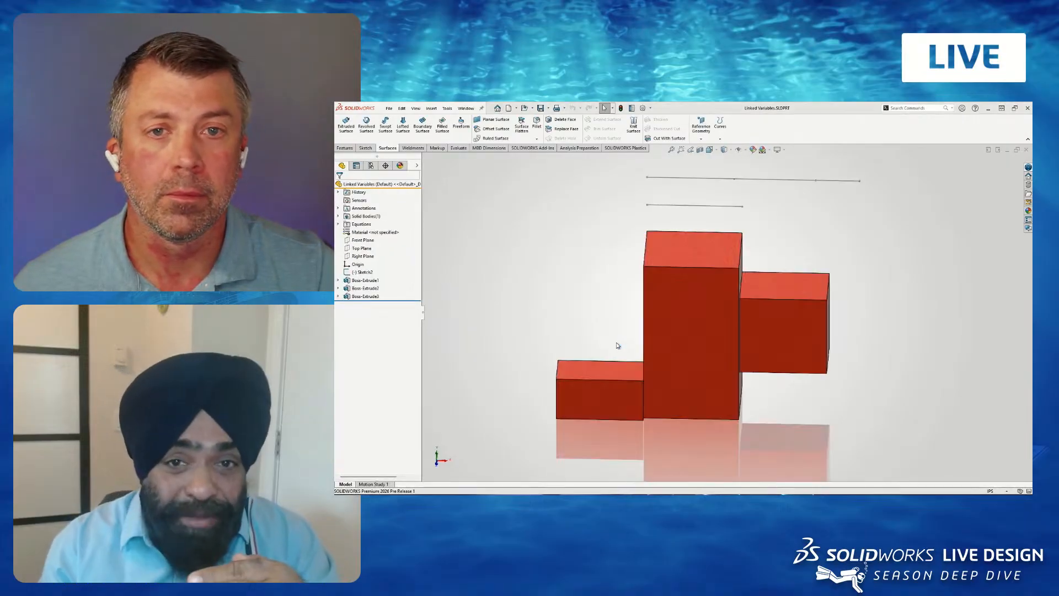
middle_drag(627, 331, 606, 316)
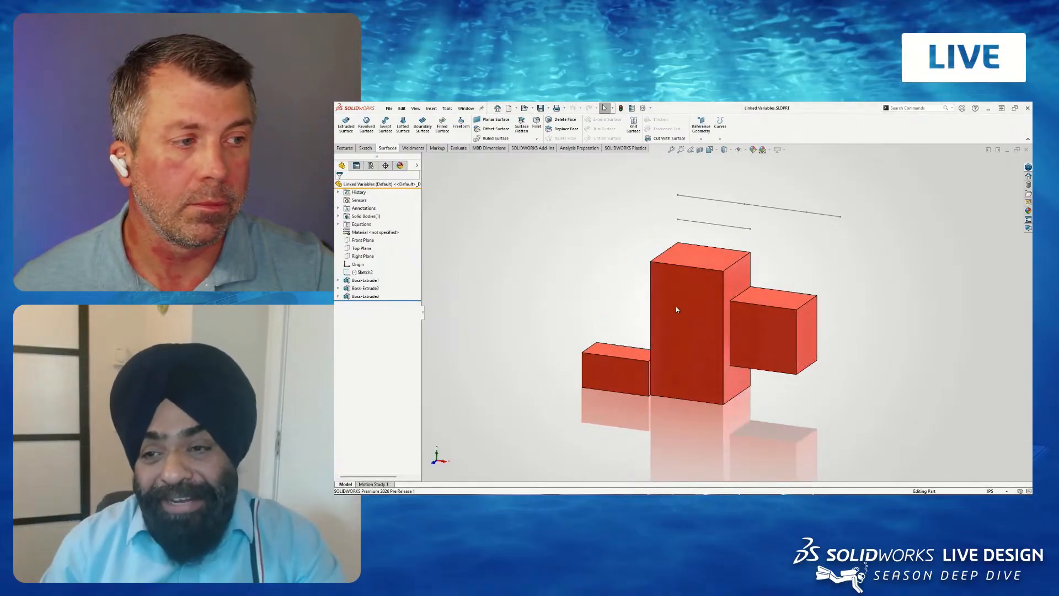
scroll(770, 304, down, 2)
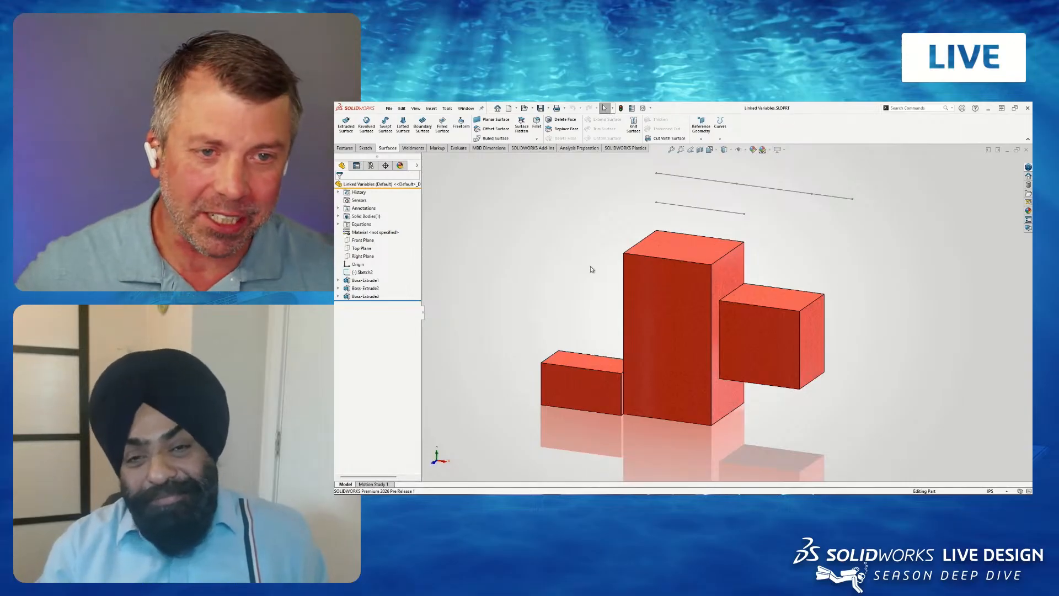
Open Sketch1 under Boss-Extrude1 for editing with all its dimensions in view.
middle_drag(586, 270, 600, 270)
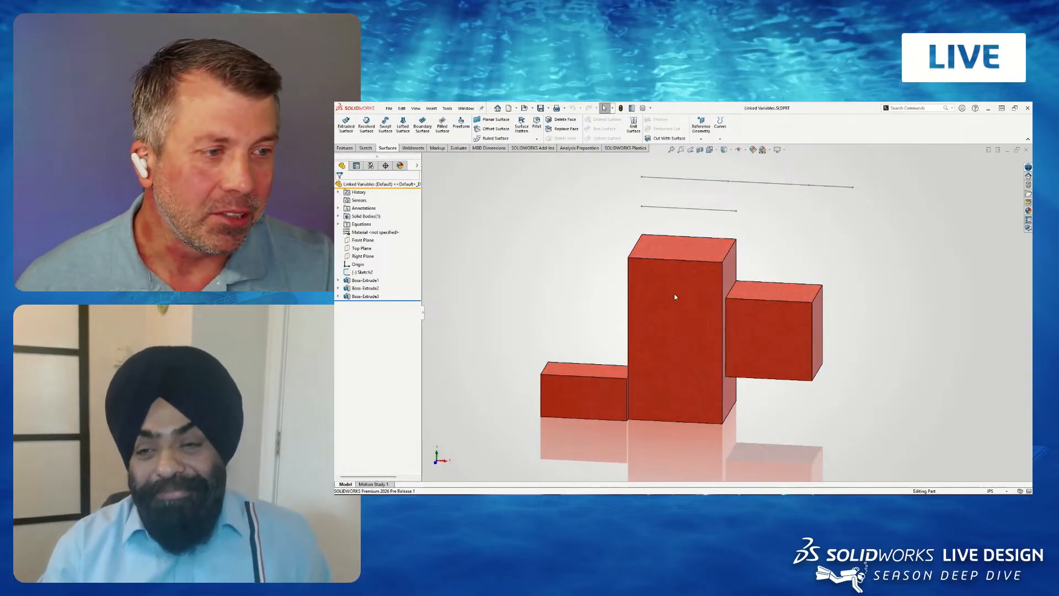
double_click(675, 294)
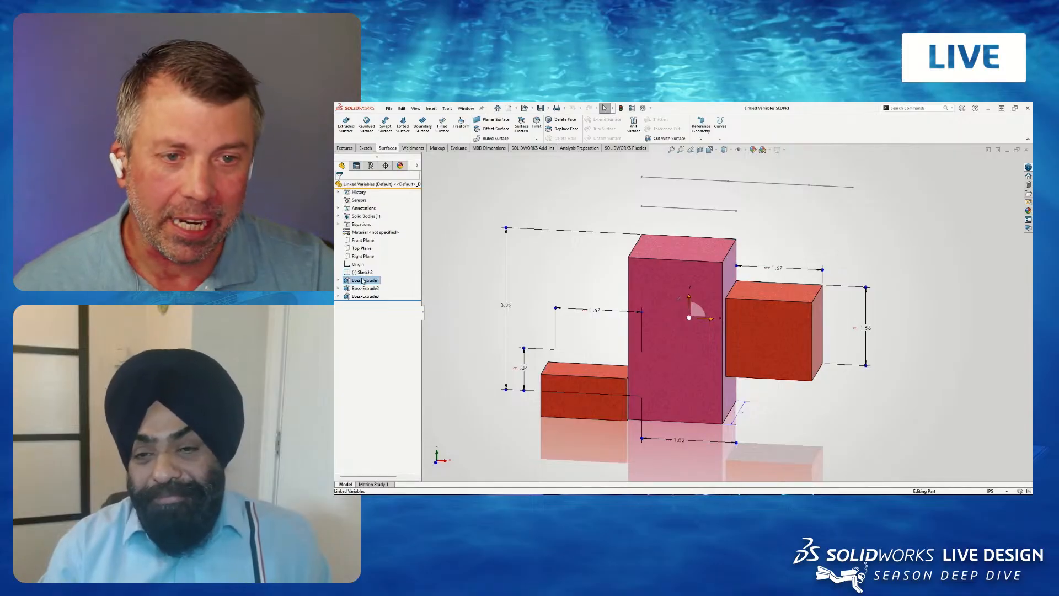
click(339, 281)
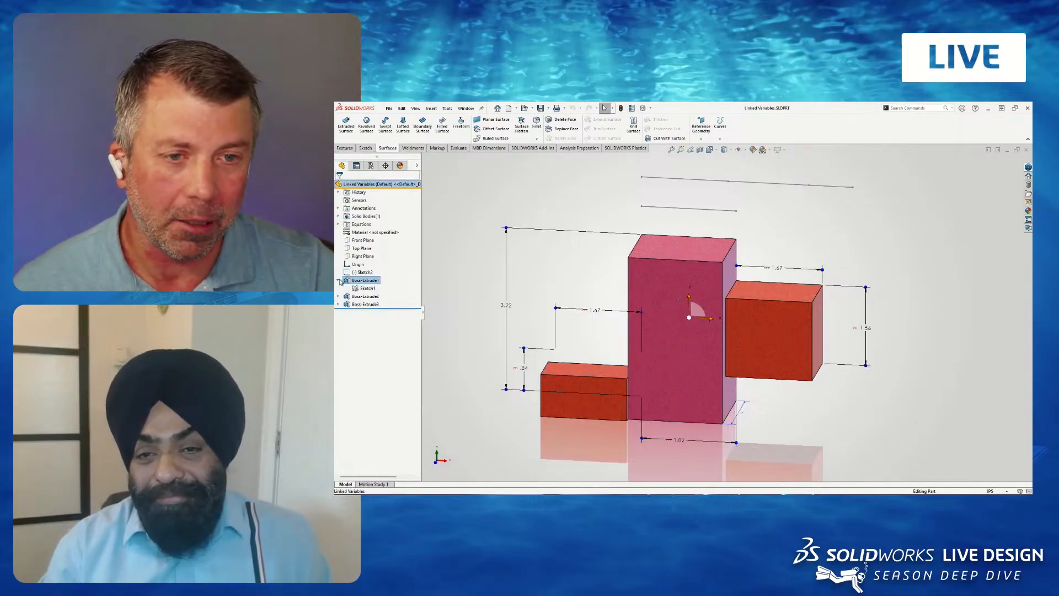
right_click(367, 289)
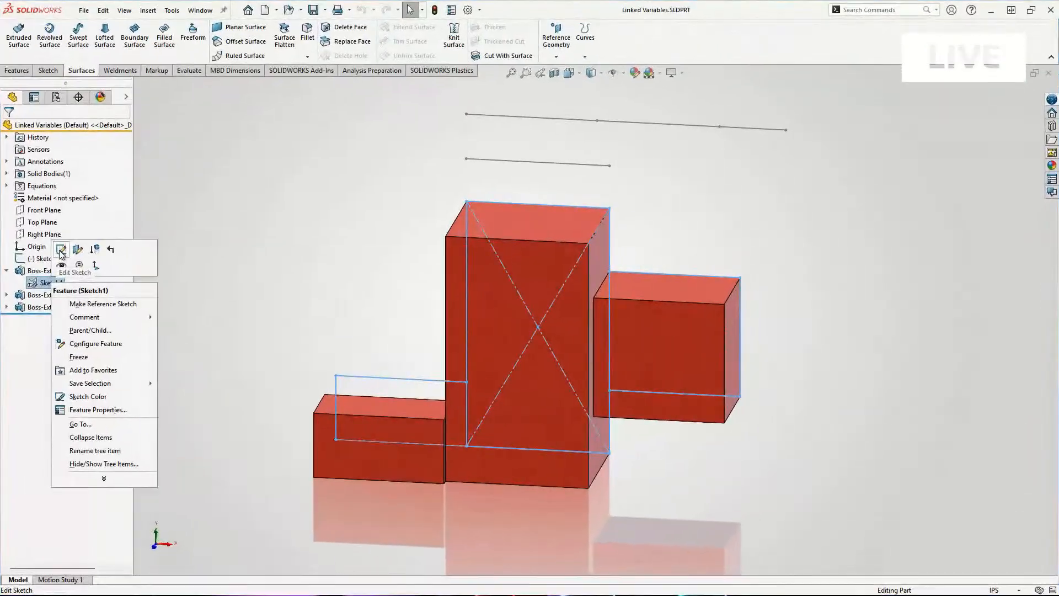
click(375, 266)
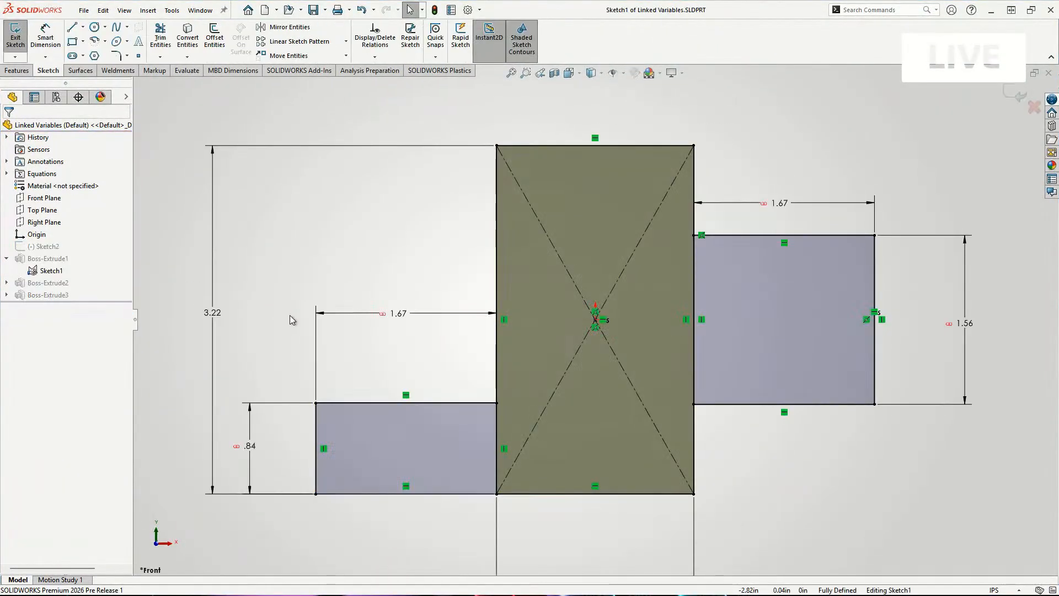
scroll(668, 417, up, 2)
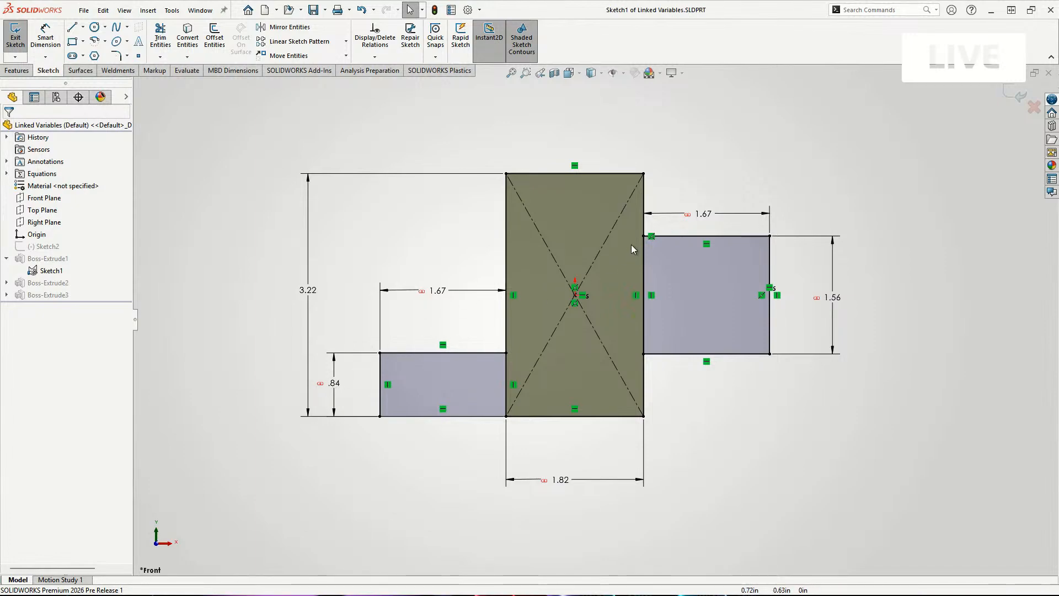
Check which linked variables drive the tall box's width and the length of the small lower tab.
click(560, 480)
click(512, 489)
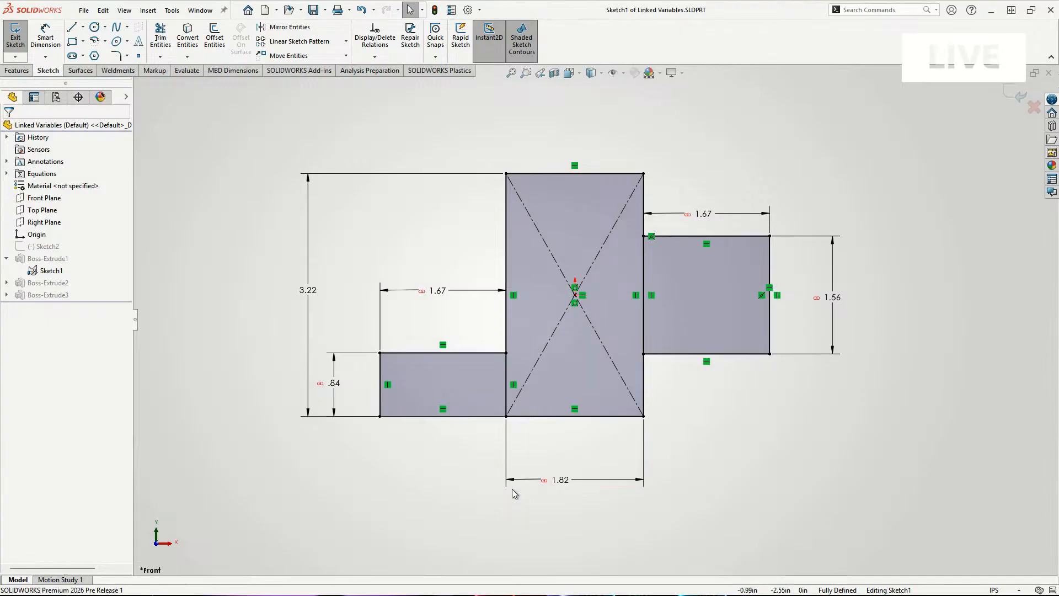
double_click(567, 480)
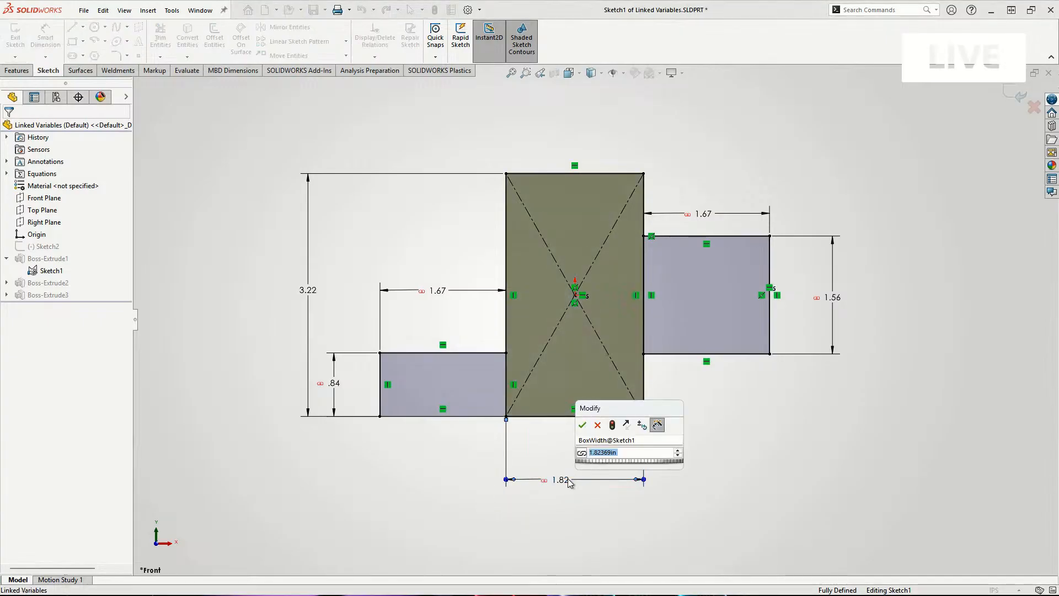
click(582, 453)
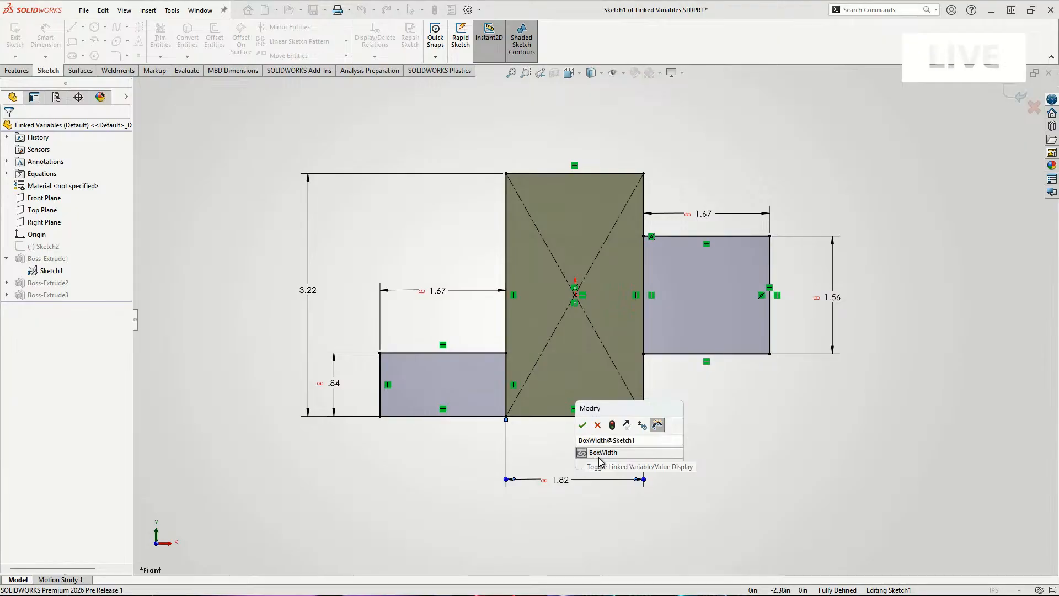
click(582, 424)
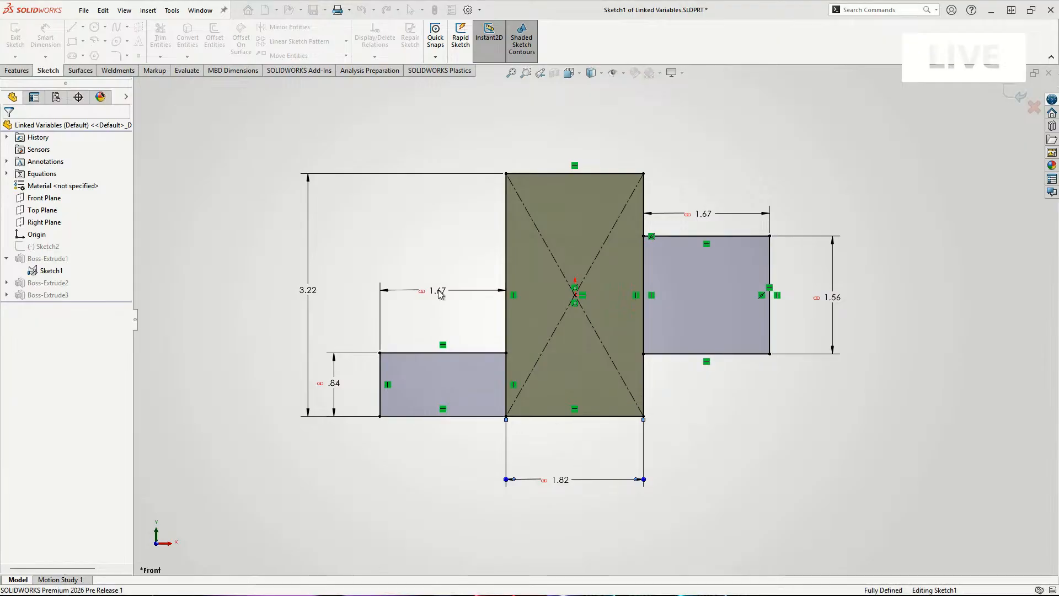
double_click(438, 291)
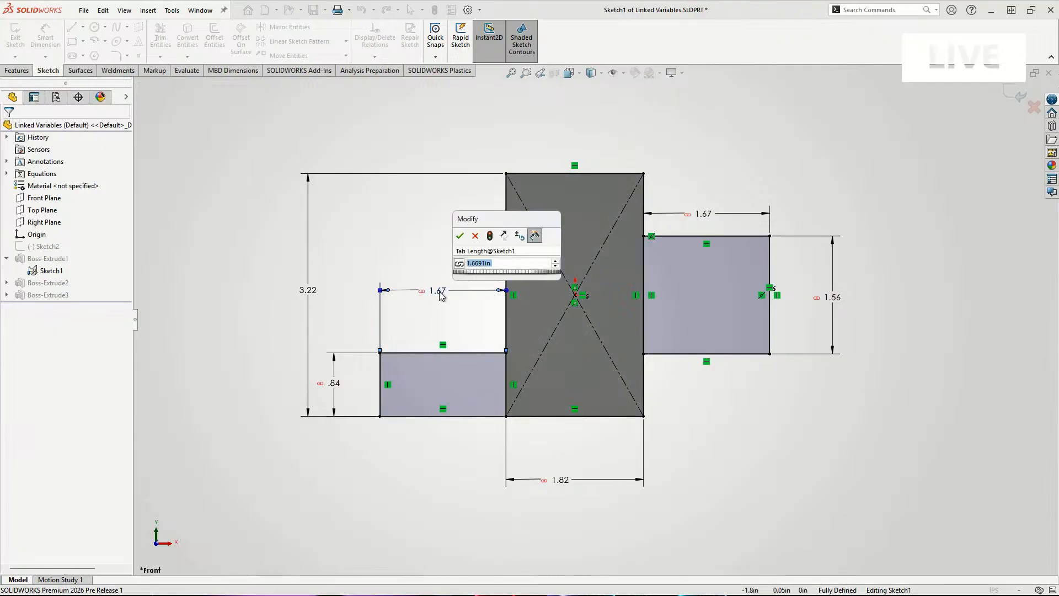
click(460, 266)
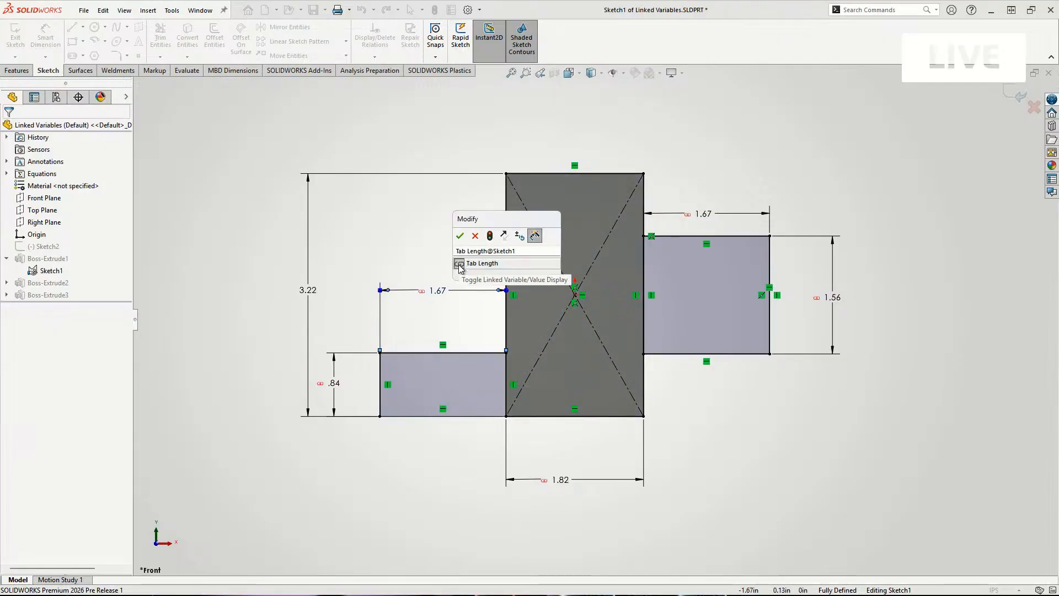
click(460, 236)
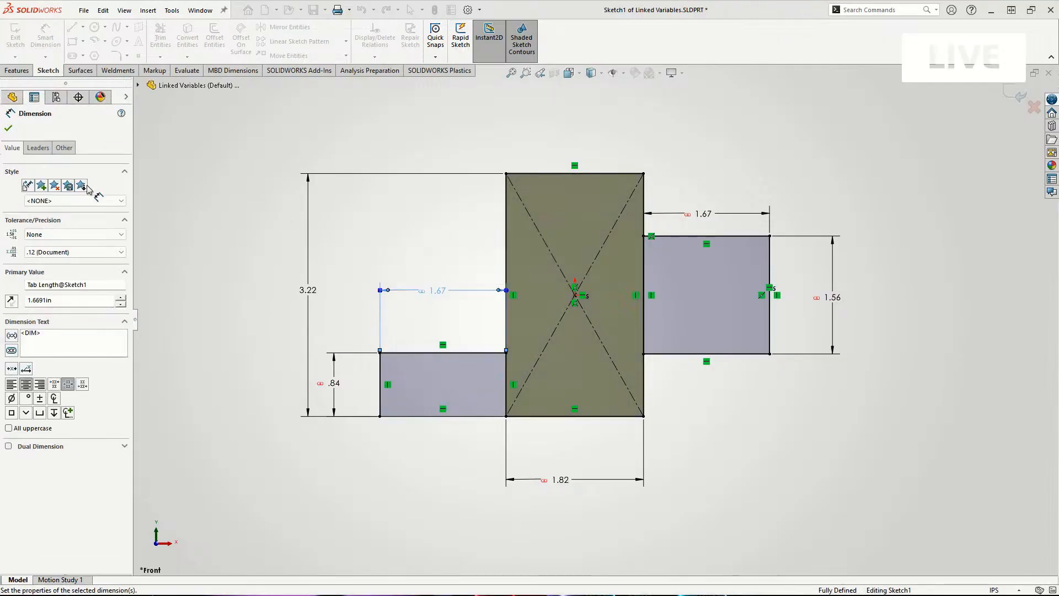
Review the part's global variables and equations, leave them without saving changes, and exit the sketch.
click(182, 198)
right_click(43, 175)
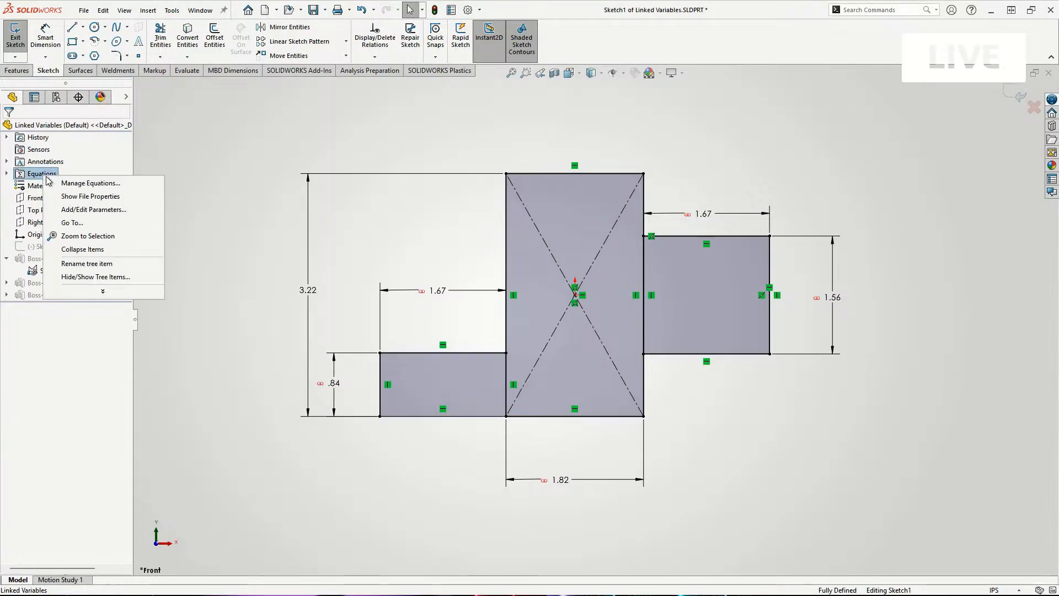
click(93, 184)
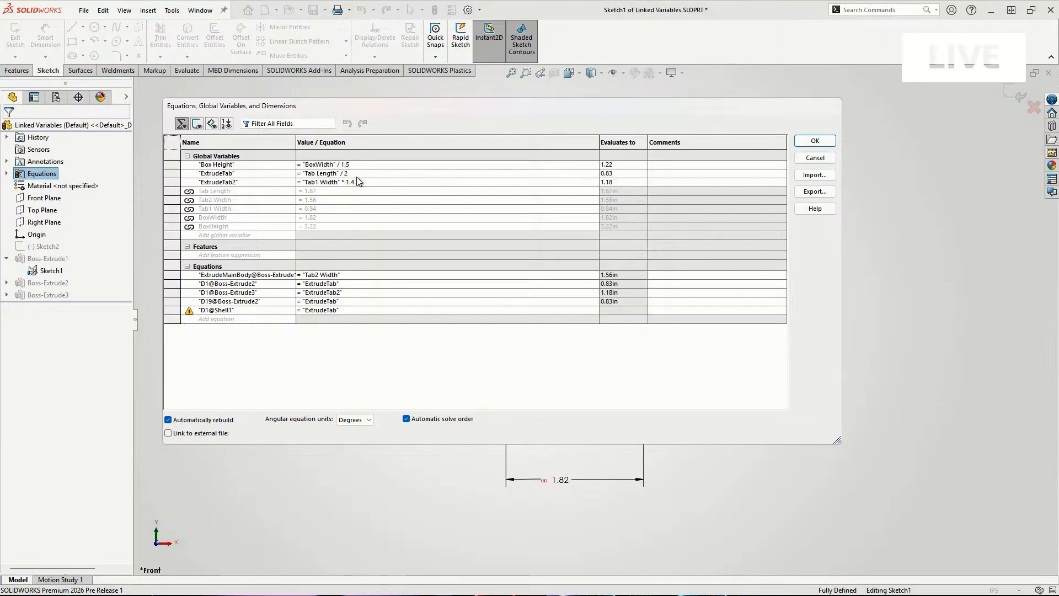
click(814, 141)
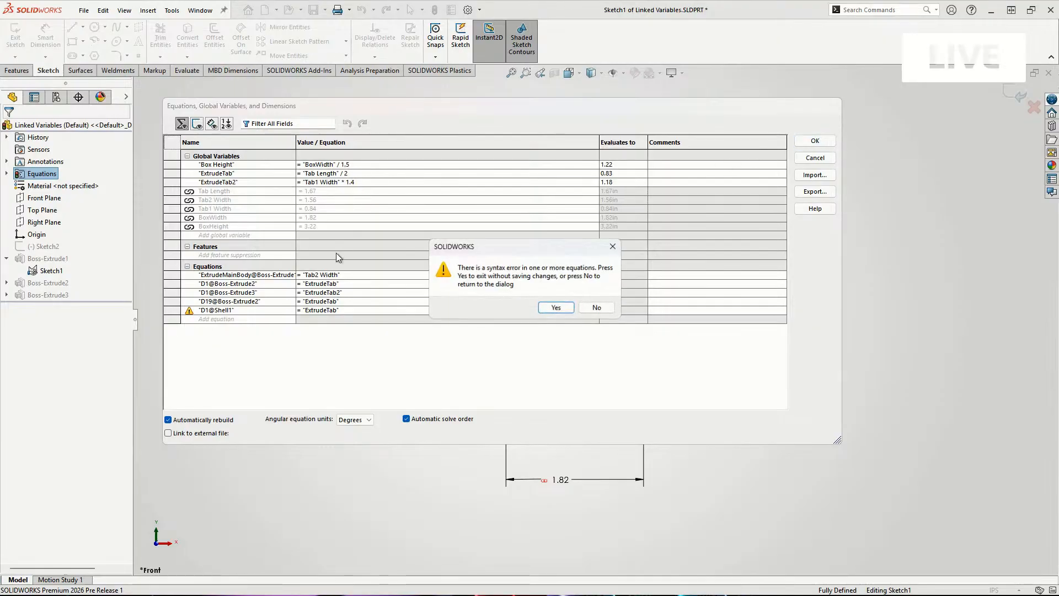
click(556, 307)
click(565, 313)
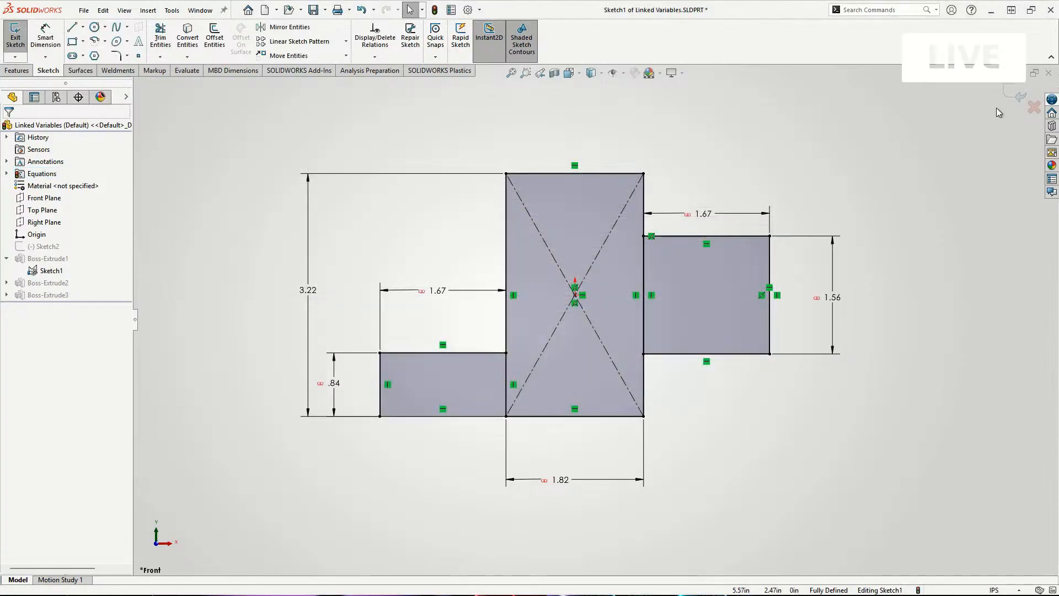
click(1018, 98)
Open Sketch2 with the control lines above the model, examine its linked dimensions and exit the sketch.
middle_drag(518, 301, 473, 310)
scroll(634, 243, up, 3)
scroll(712, 171, down, 2)
double_click(545, 230)
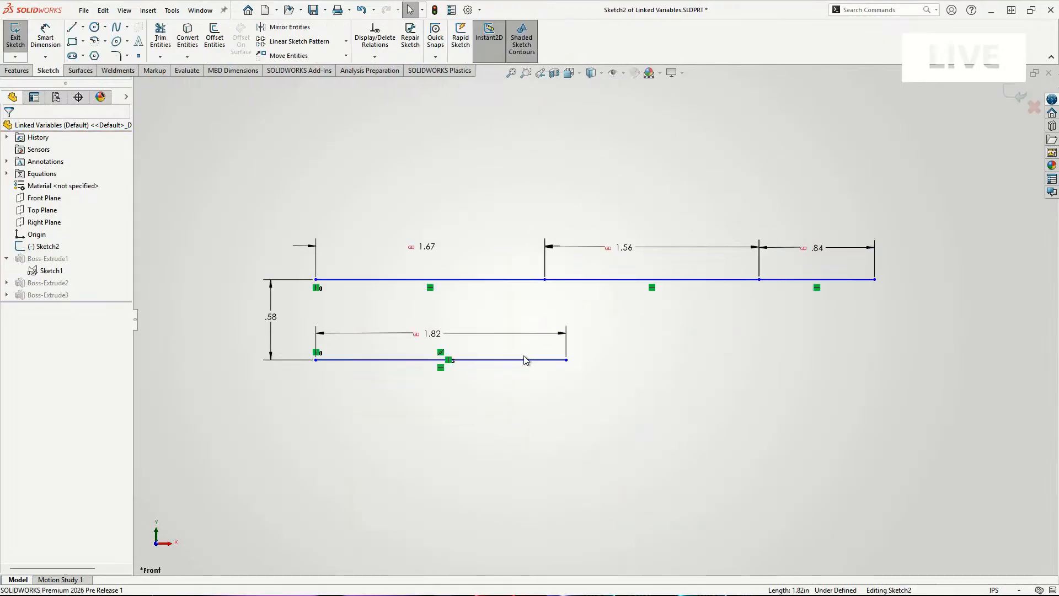
click(1014, 94)
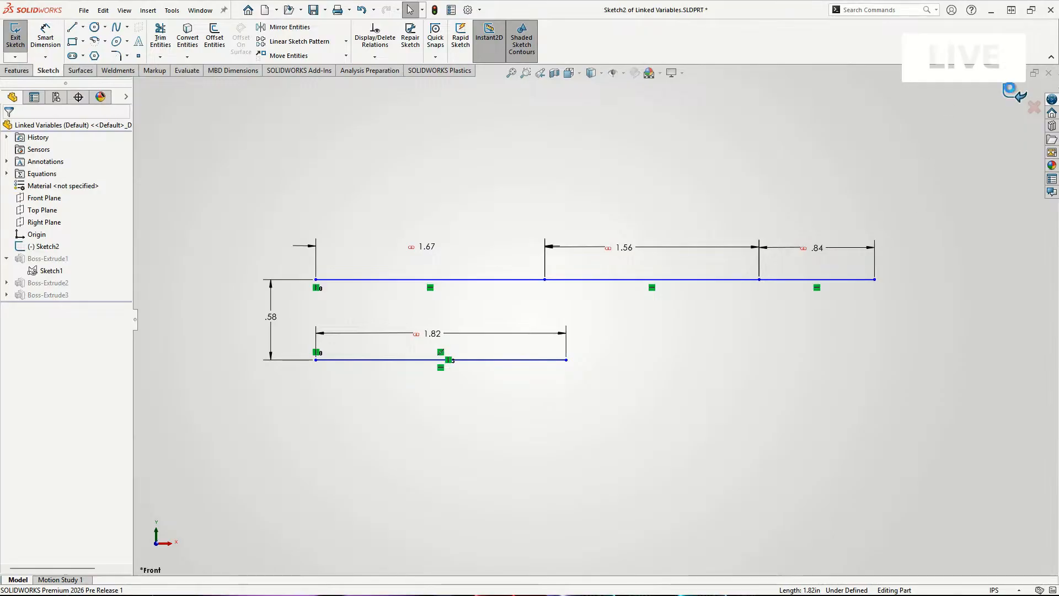
Display Sketch2's dimensions and lengthen its lower line to about 2.70 in and the upper line's middle segment to about 2.31 in.
click(401, 280)
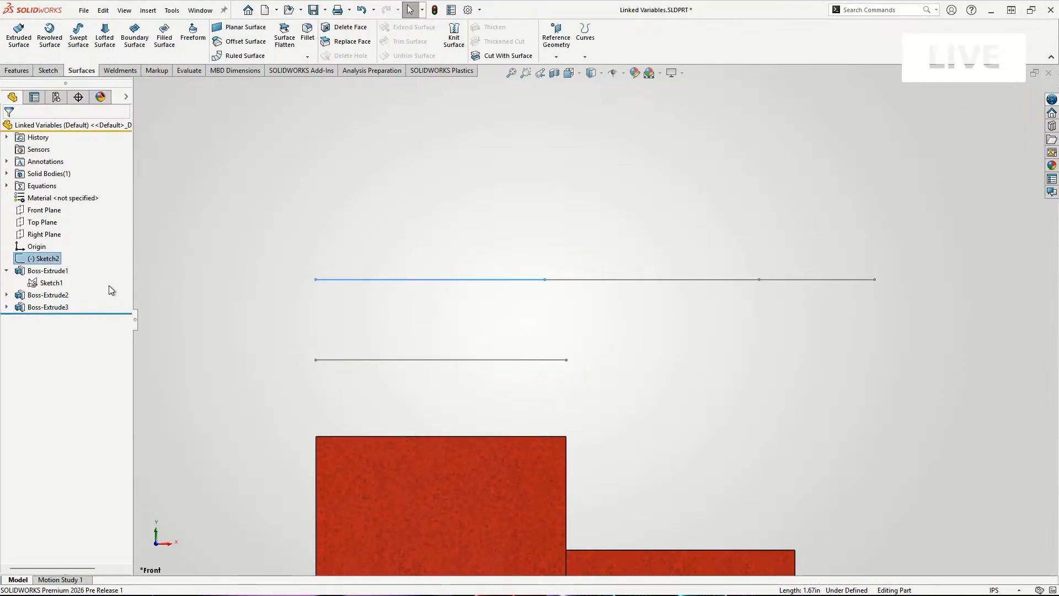
click(29, 259)
scroll(637, 438, up, 5)
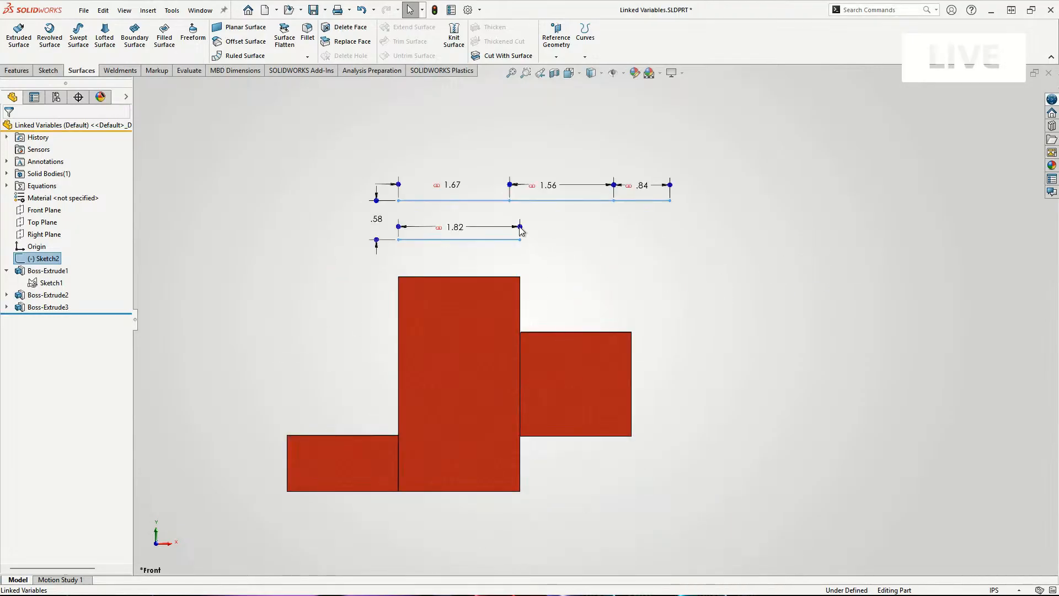
drag(521, 228, 578, 229)
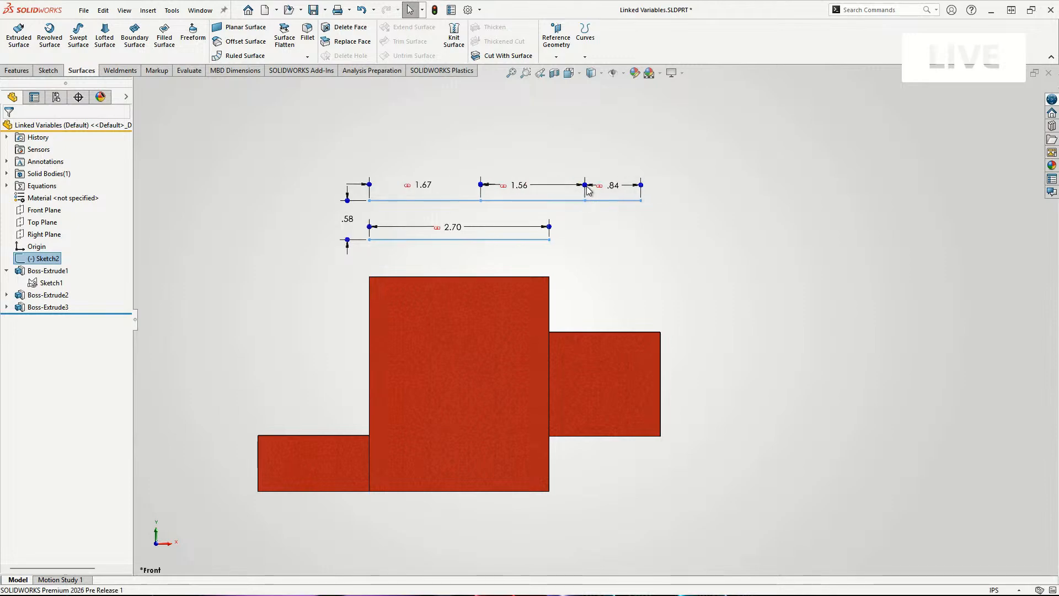
drag(588, 191, 636, 186)
Resize the first segment of Sketch2's upper line to about 1.46 in and its middle segment to about 2.20 in.
middle_drag(611, 267, 662, 289)
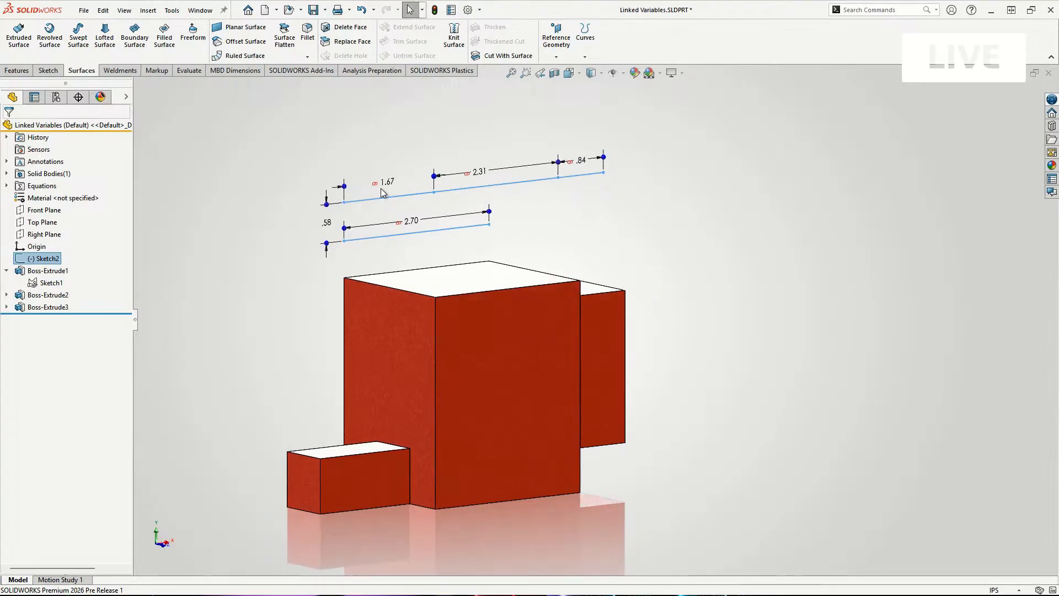
mouse_move(344, 189)
mouse_down()
mouse_move(326, 194)
mouse_move(390, 187)
mouse_move(360, 190)
mouse_up()
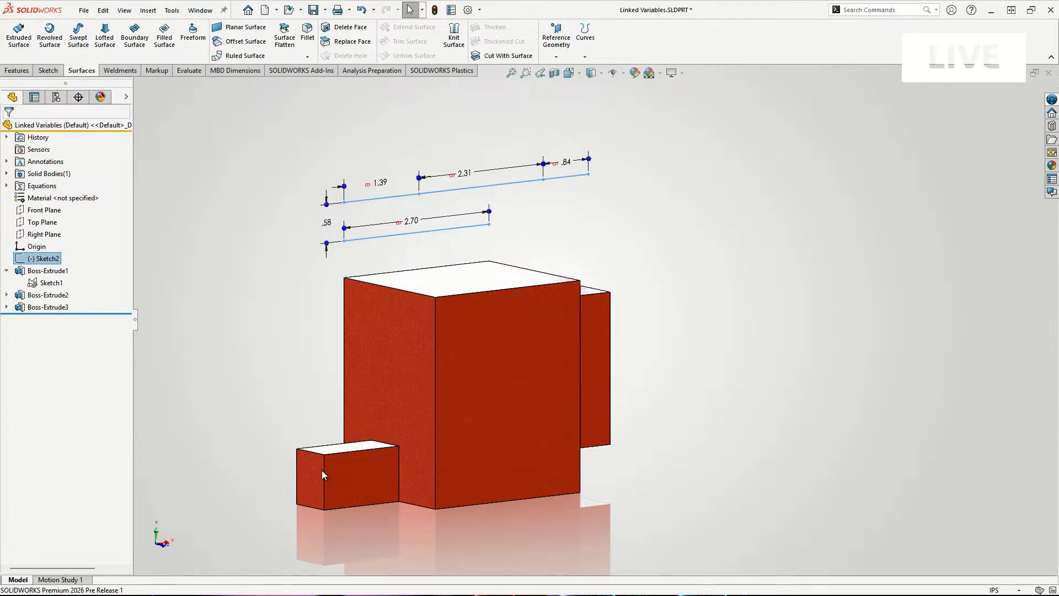
scroll(341, 492, down, 2)
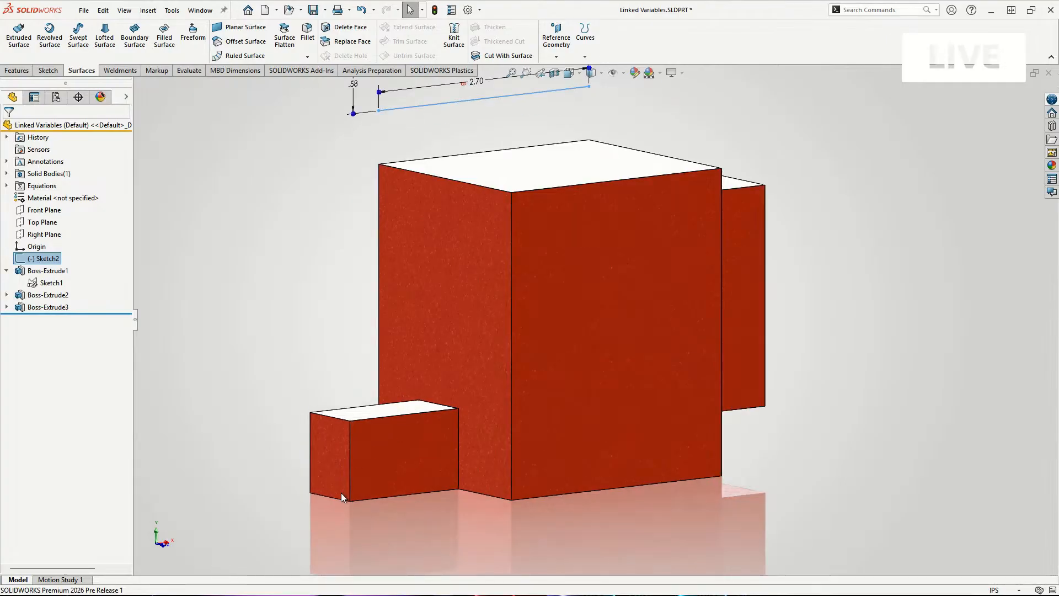
scroll(341, 493, up, 2)
mouse_move(486, 210)
mouse_down()
mouse_move(516, 204)
mouse_move(491, 208)
mouse_up()
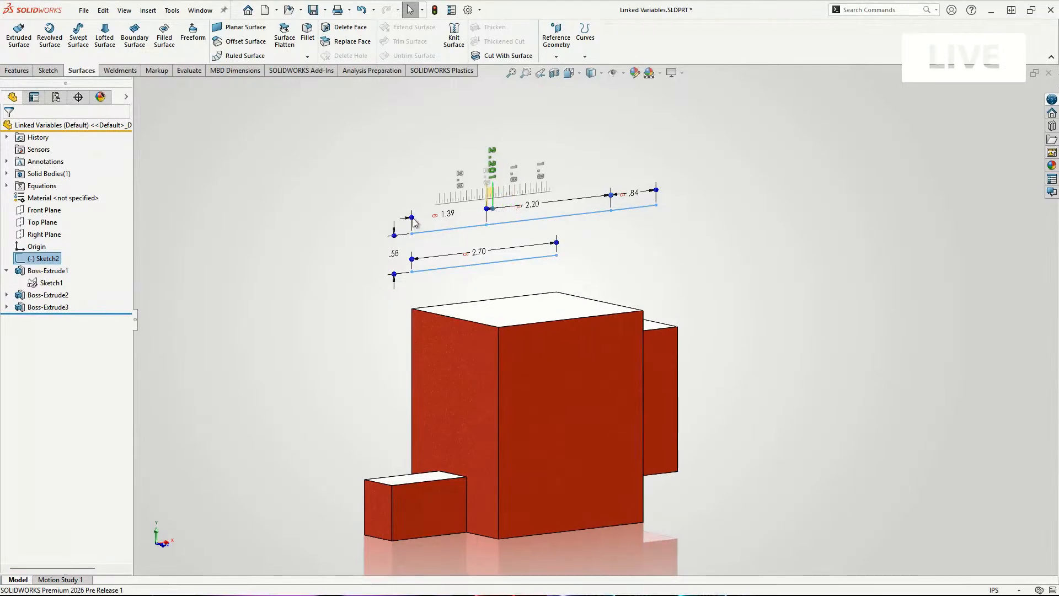
mouse_move(412, 219)
mouse_down()
mouse_move(391, 220)
mouse_move(409, 223)
mouse_up()
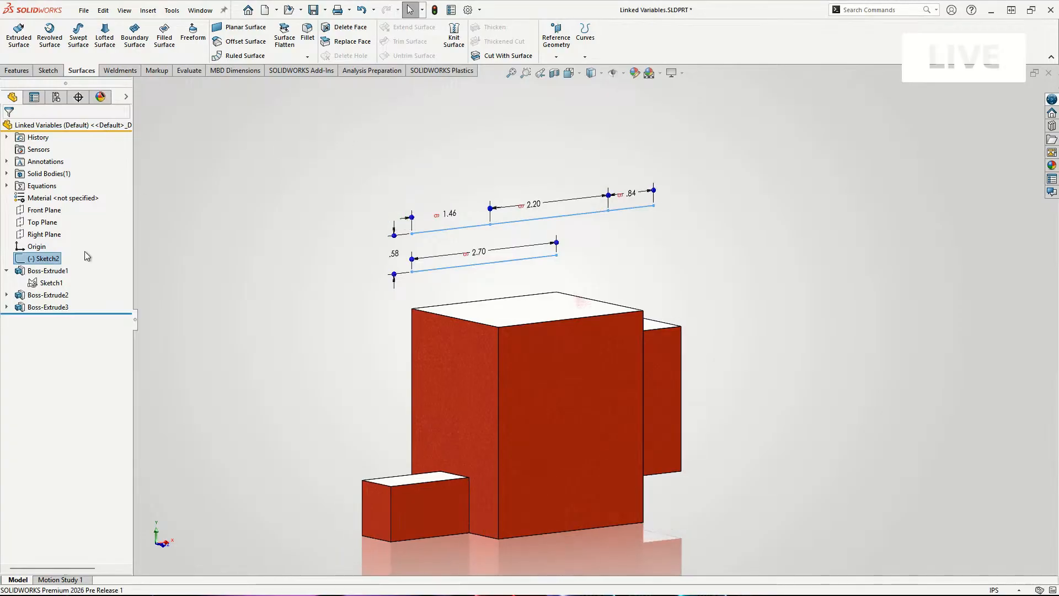
Open Boss-Extrude1's definition, examine the variable that drives its depth and close it.
click(66, 271)
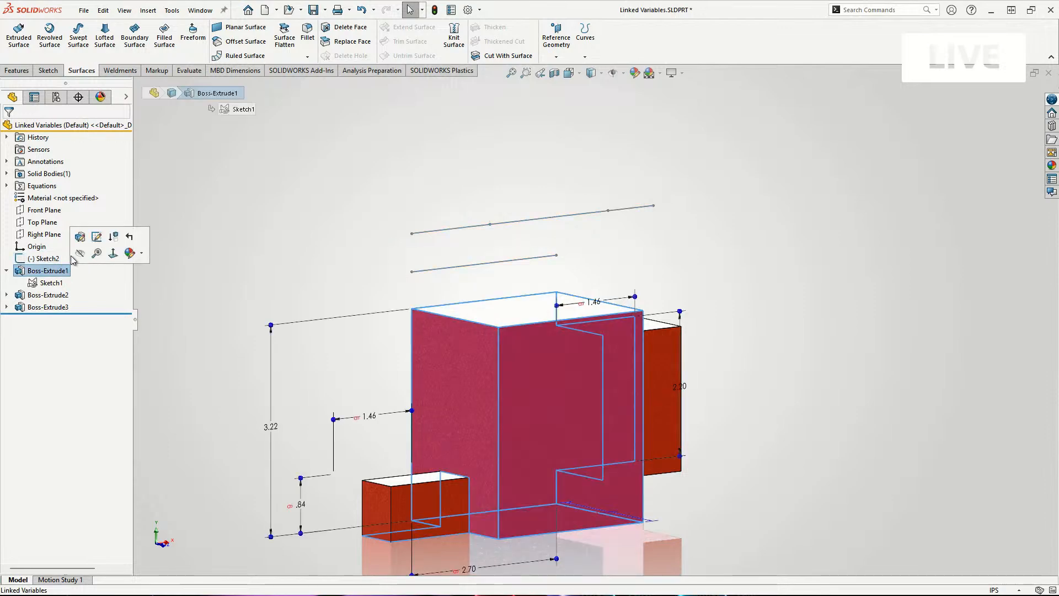
click(96, 236)
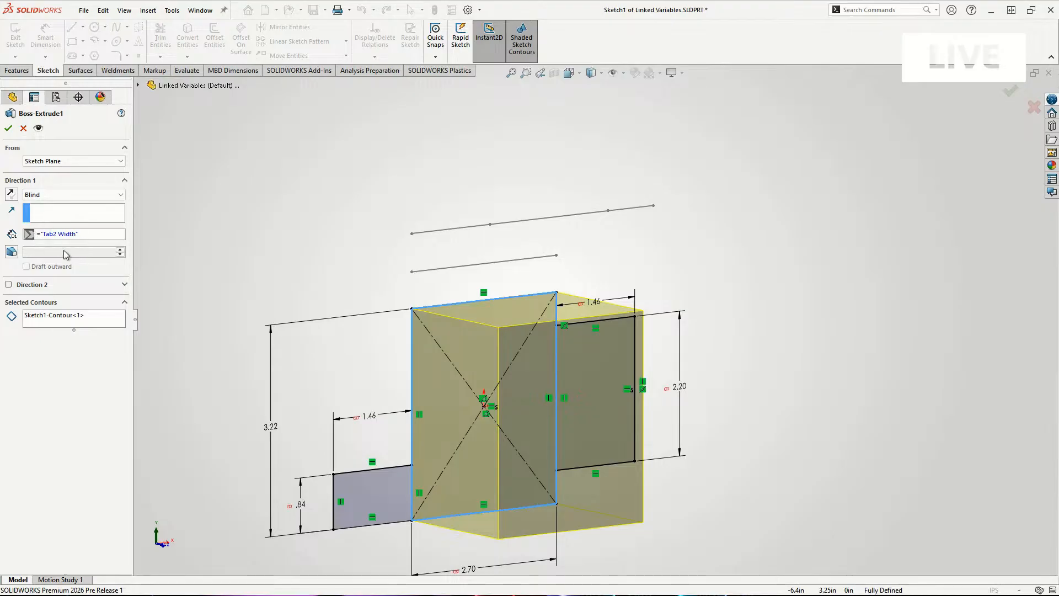
mouse_move(80, 237)
click(8, 128)
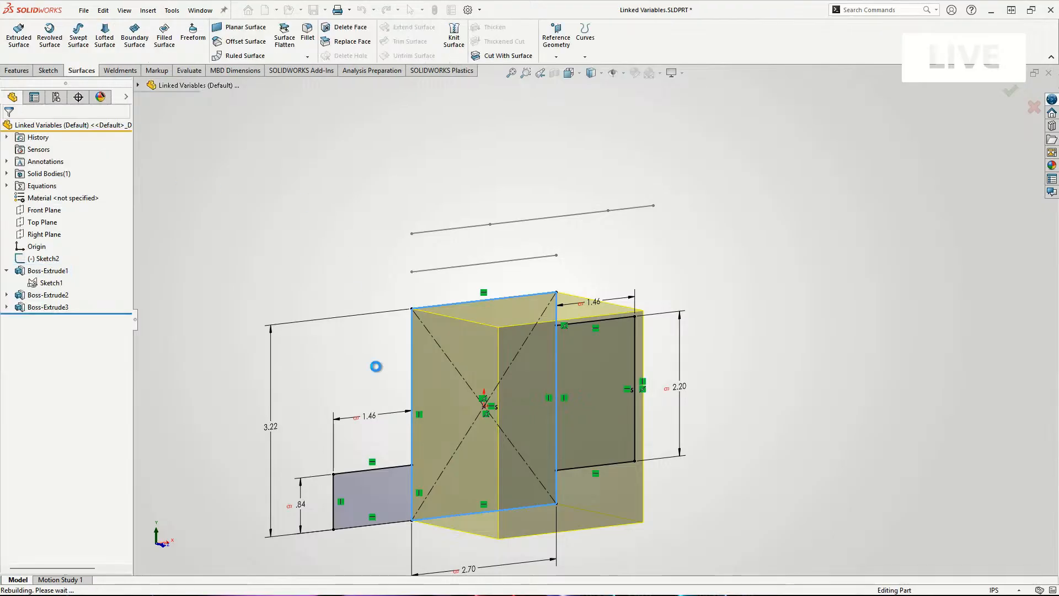
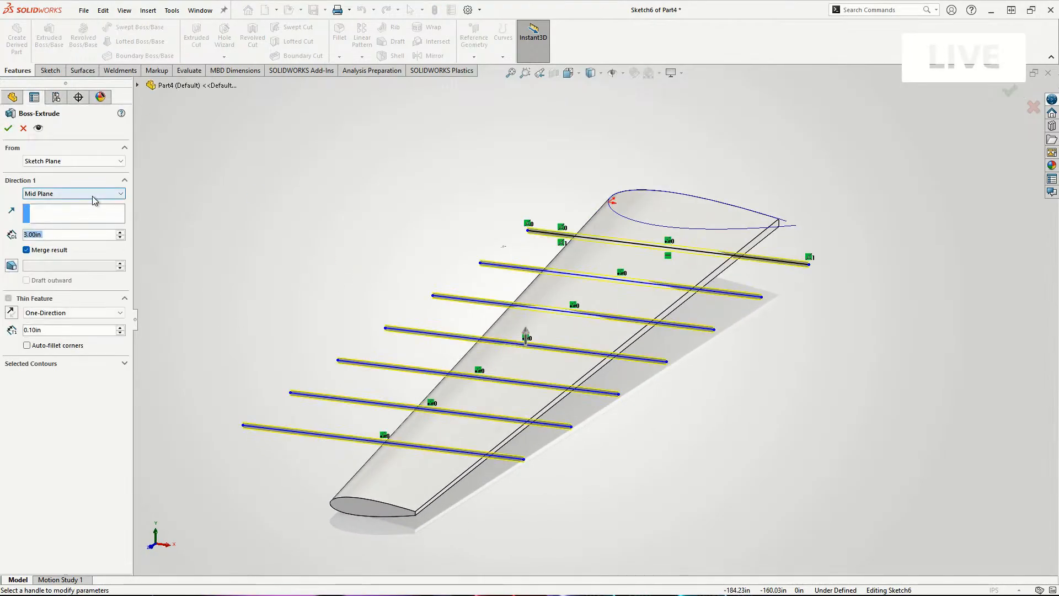
Try a blind extrusion of the rib lines downward through the wing to a depth of about 41.89 in.
click(76, 194)
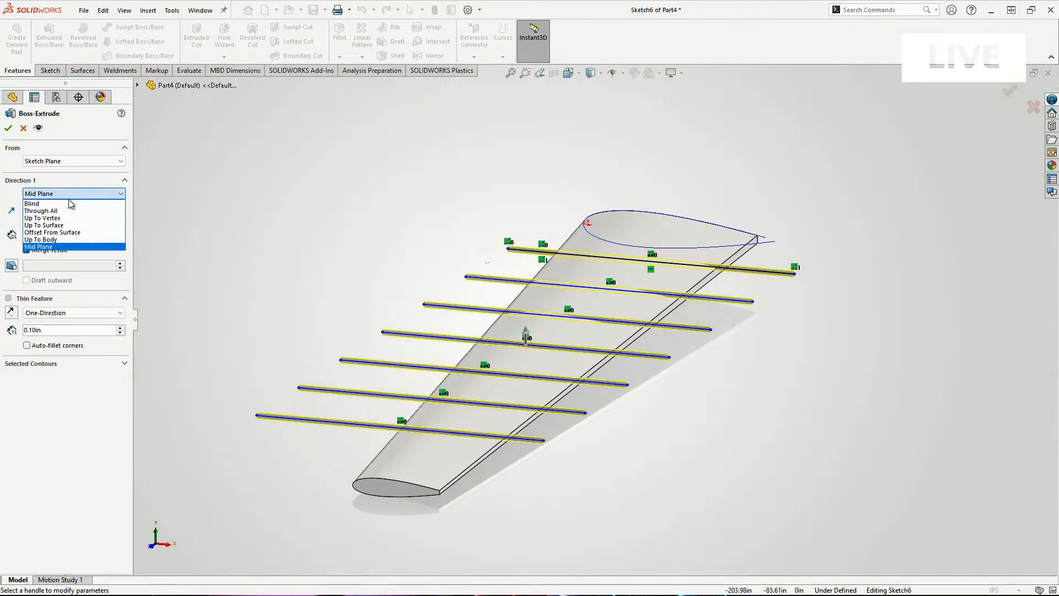
click(66, 202)
middle_drag(545, 486, 559, 439)
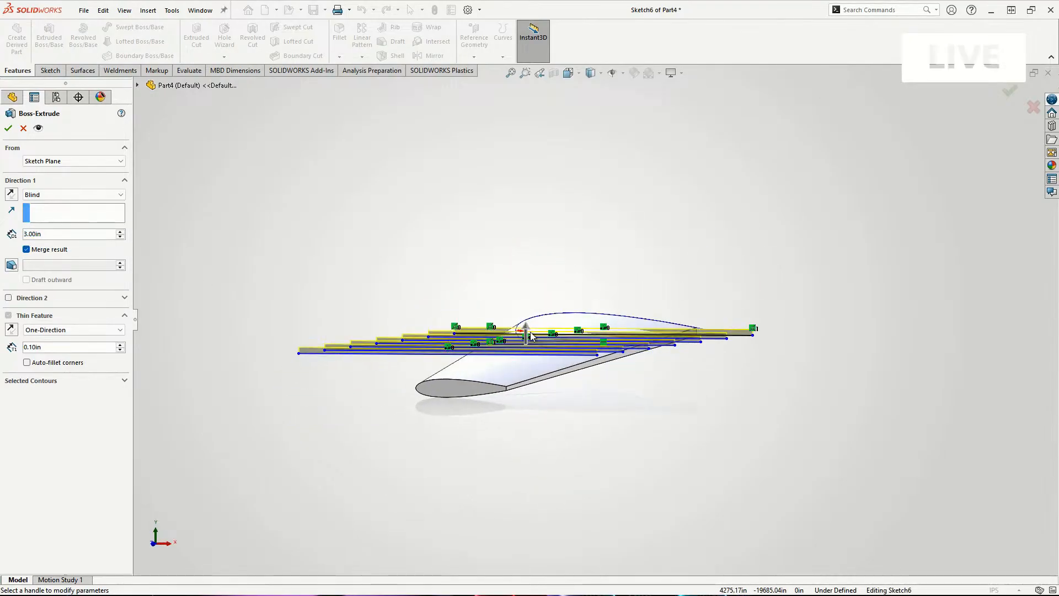
mouse_move(529, 334)
mouse_down()
mouse_move(526, 276)
mouse_move(526, 441)
mouse_up()
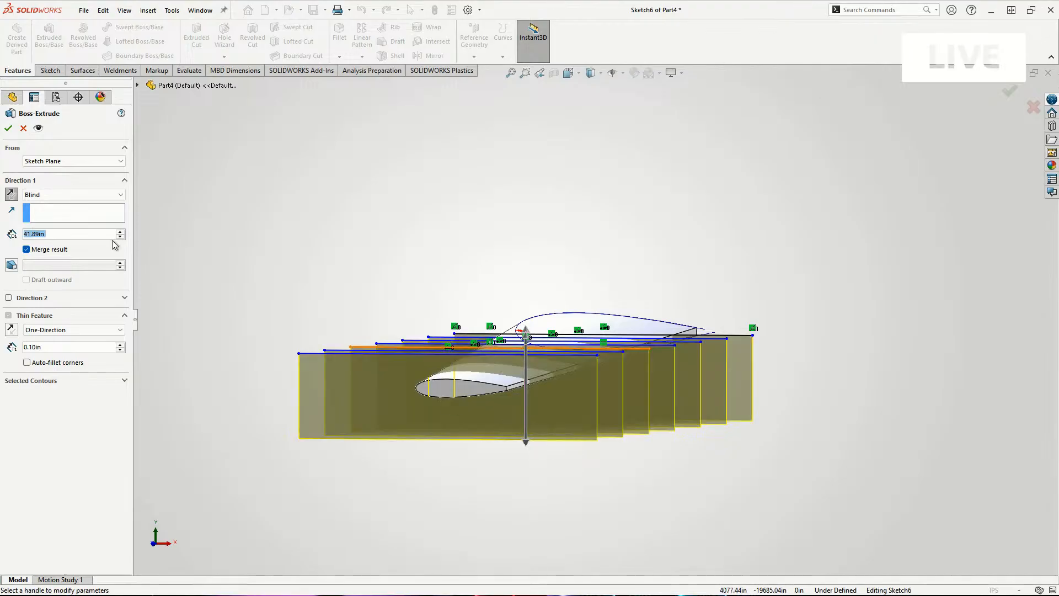
Extrude the rib lines as a thin feature with the Mid Plane end condition and a depth of about 83.09 in.
click(76, 194)
click(56, 248)
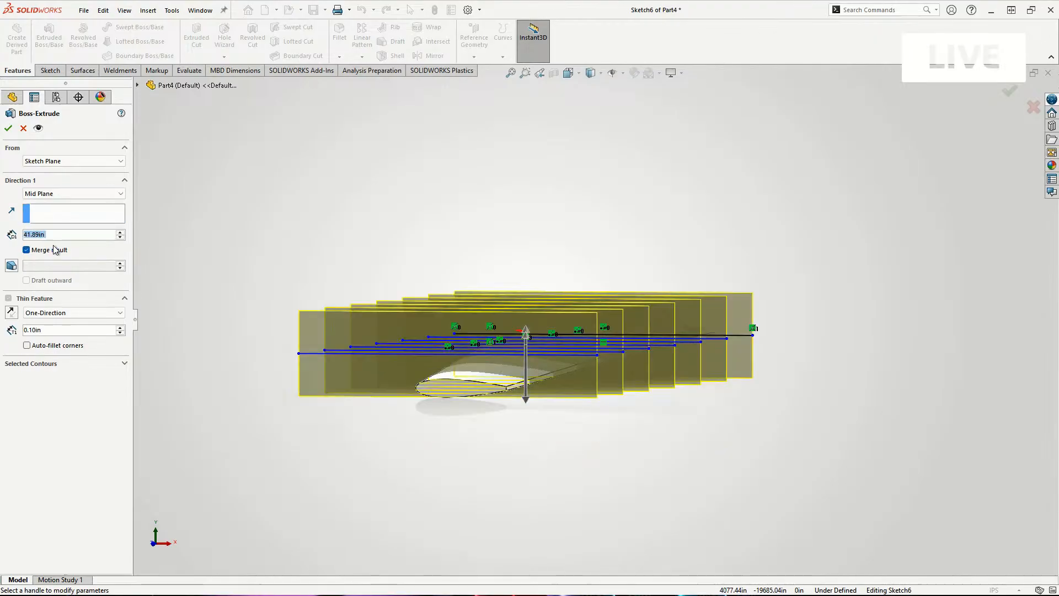
middle_drag(383, 265, 372, 277)
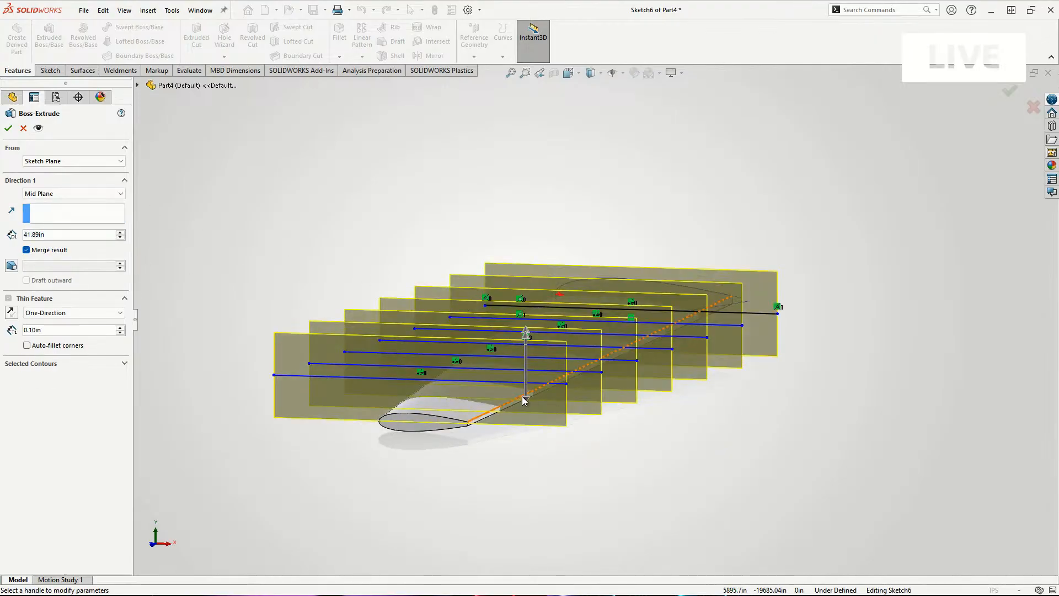
drag(525, 398, 525, 436)
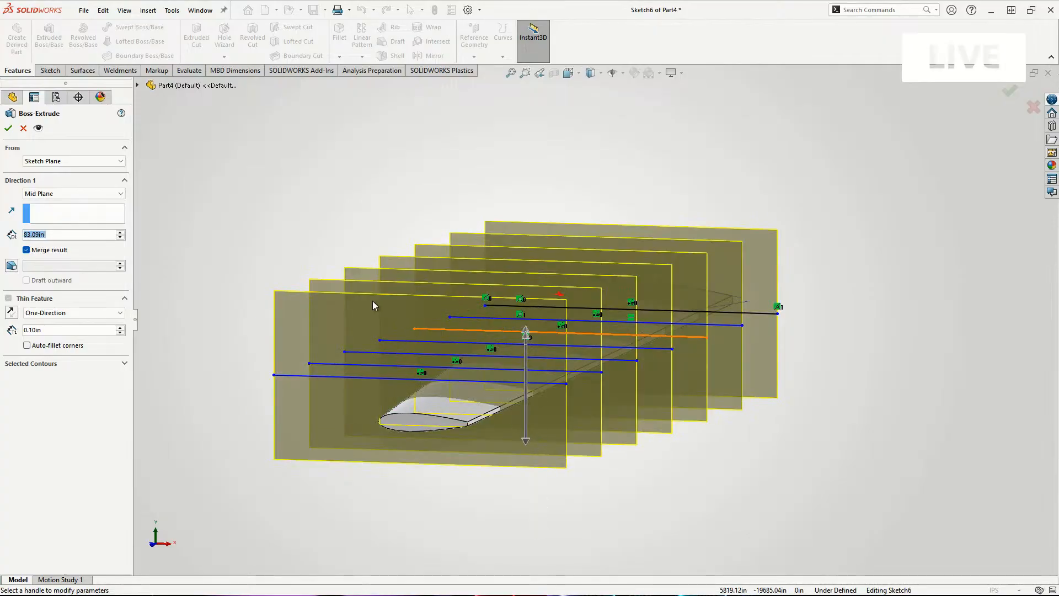
click(8, 128)
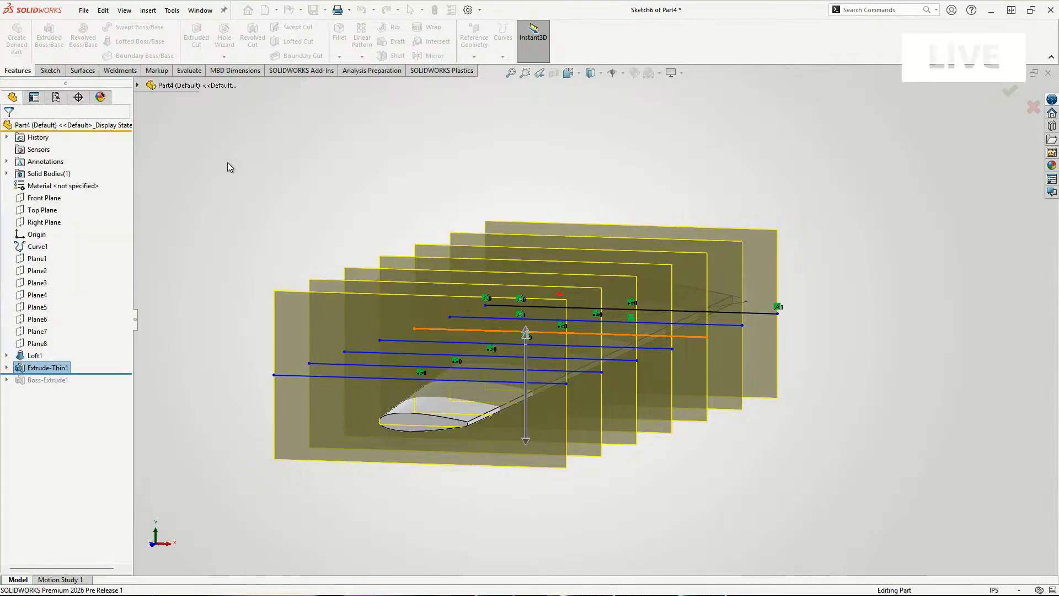
Edit the thin rib extrusion and turn off Merge result so the plates stay separate from the wing body.
right_click(67, 368)
click(61, 295)
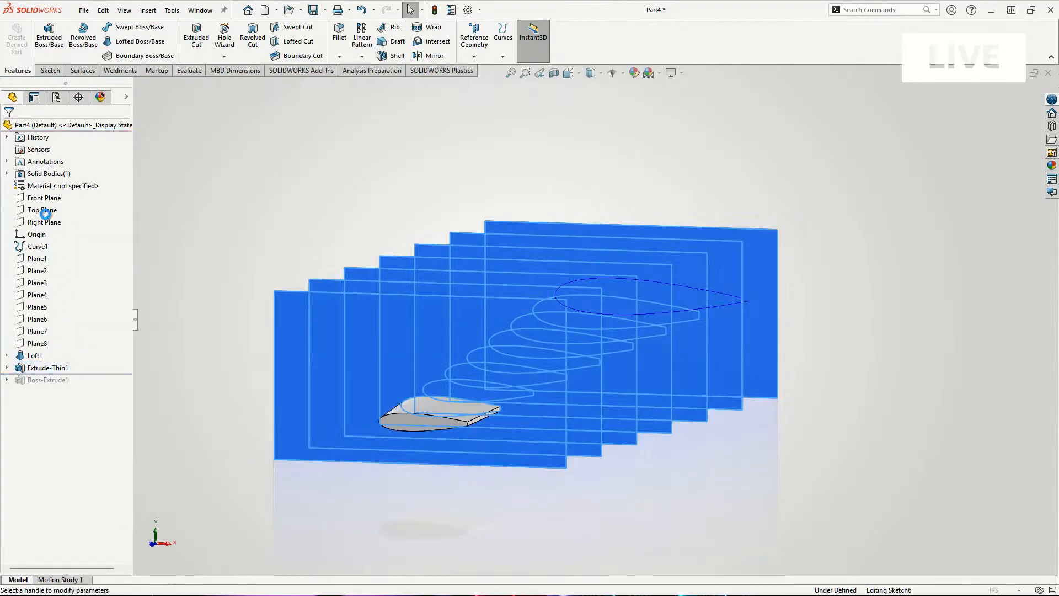
click(27, 250)
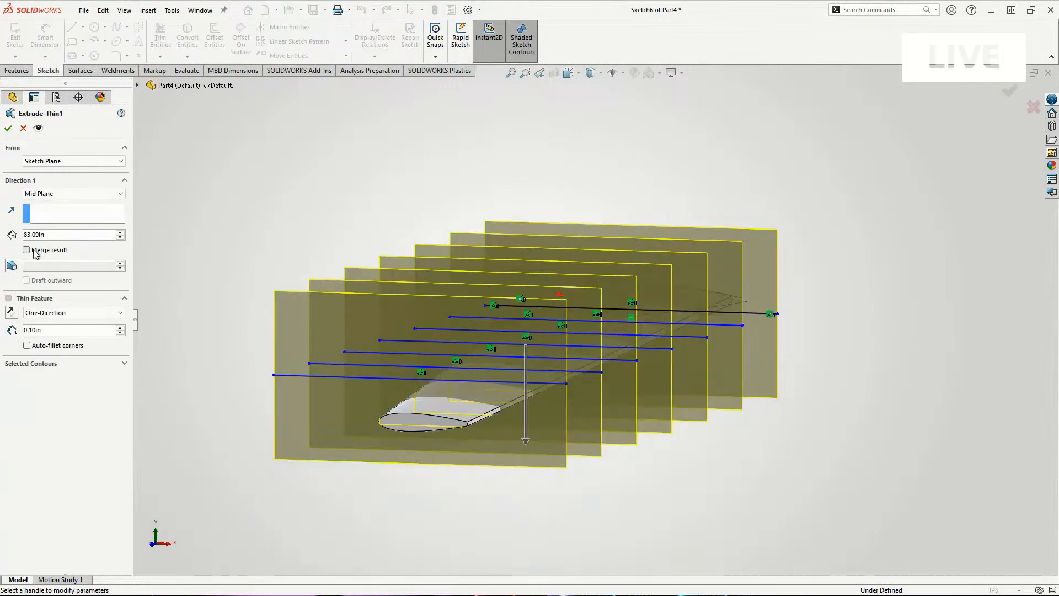
click(8, 128)
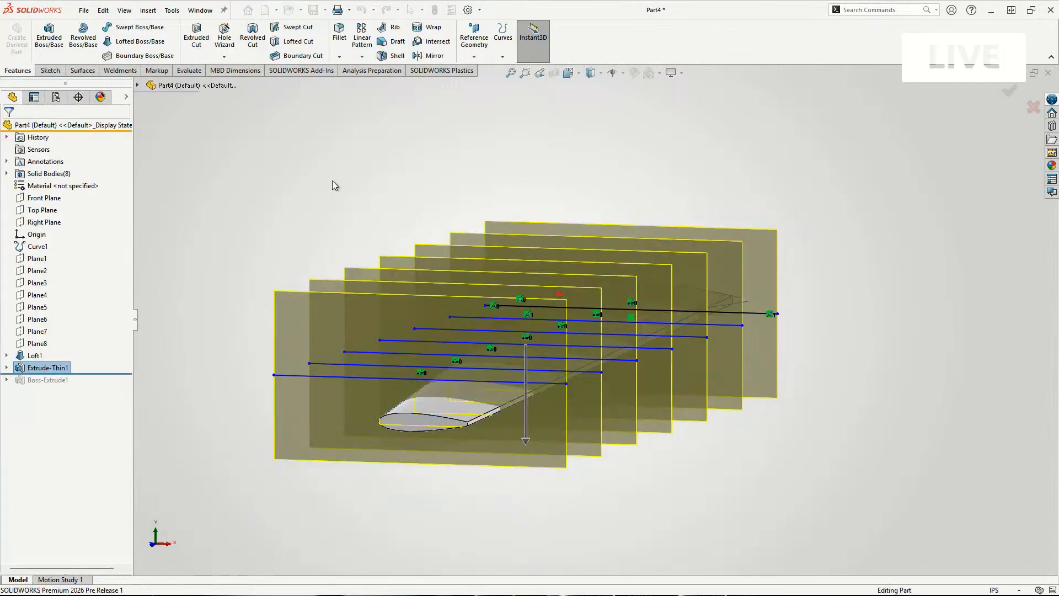
middle_drag(333, 181, 369, 359)
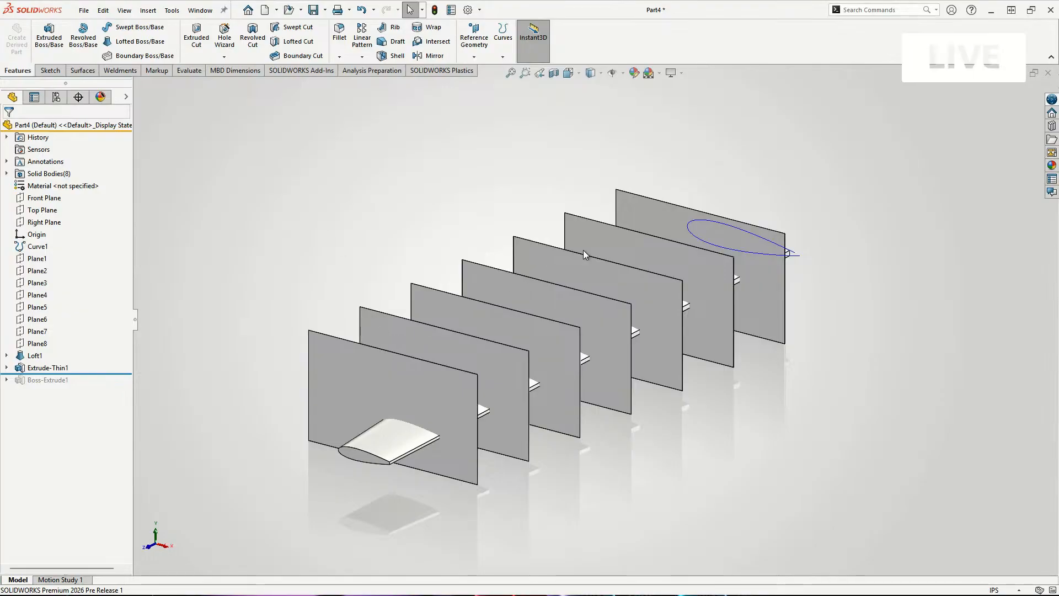
mouse_move(379, 238)
middle_down()
mouse_move(291, 226)
mouse_move(367, 230)
middle_up()
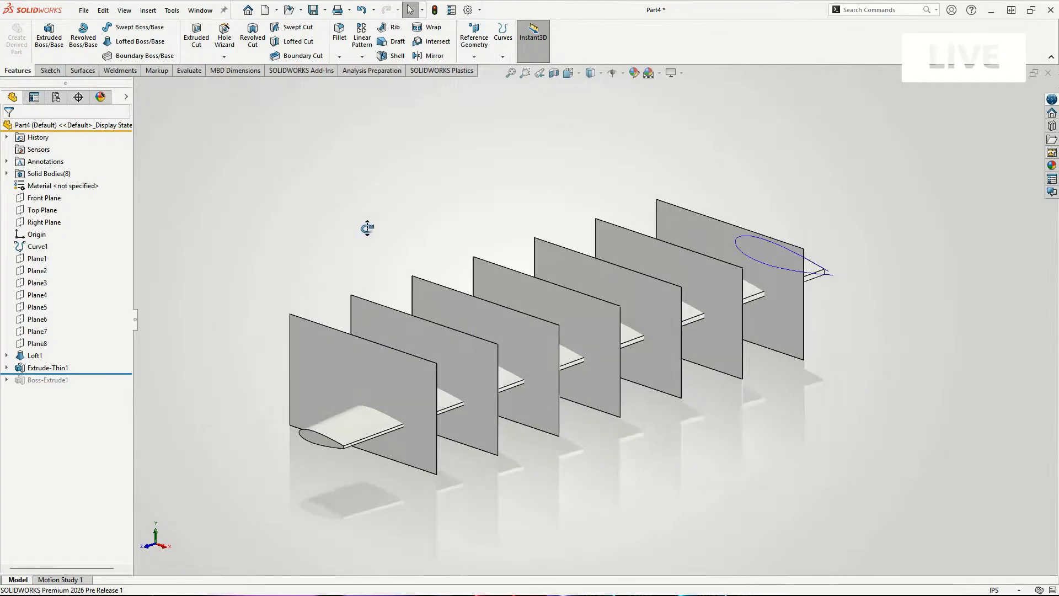
Edit the thin rib extrusion to a wall thickness of 4 in, applied mid-plane about the rib lines.
right_click(40, 368)
click(50, 293)
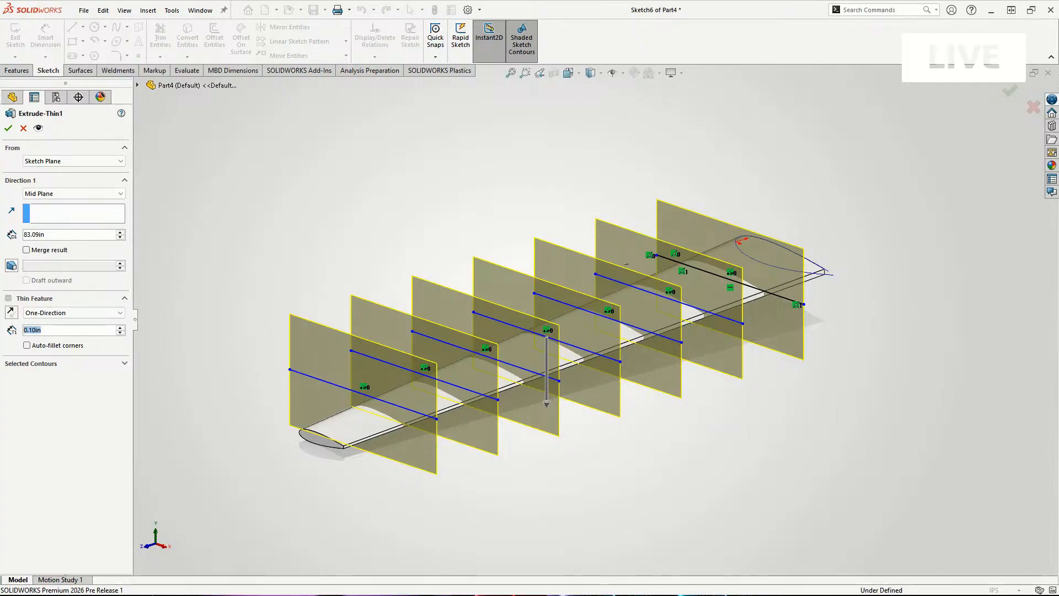
text(4)
key(Return)
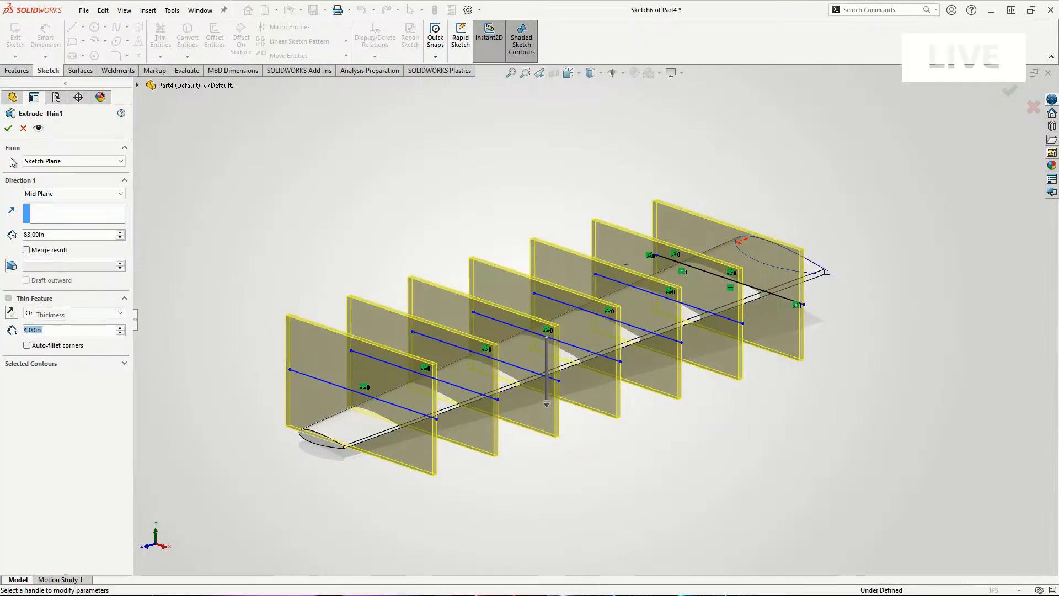
click(78, 312)
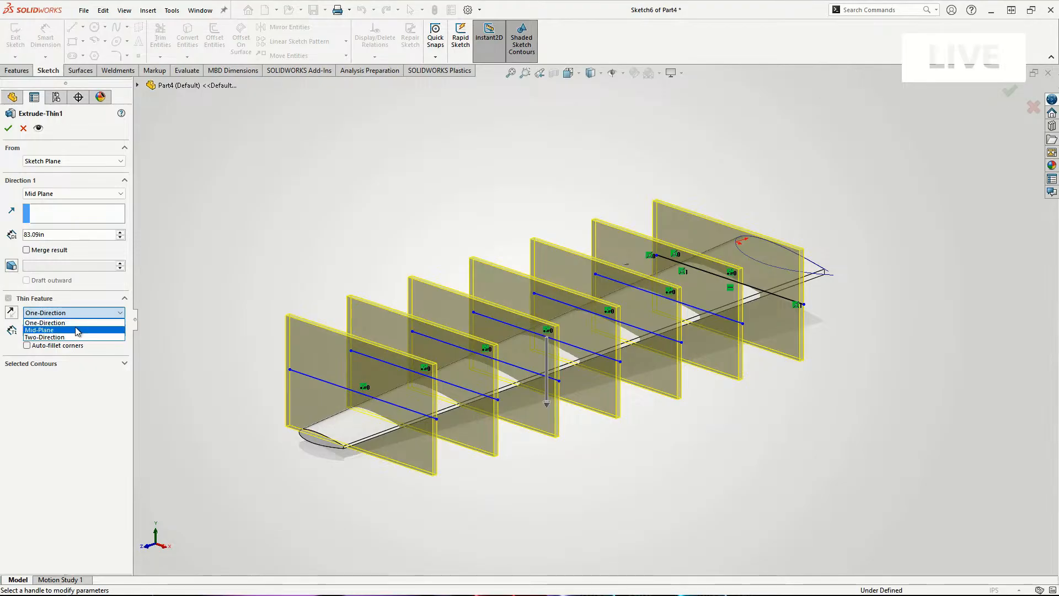
click(71, 330)
click(8, 128)
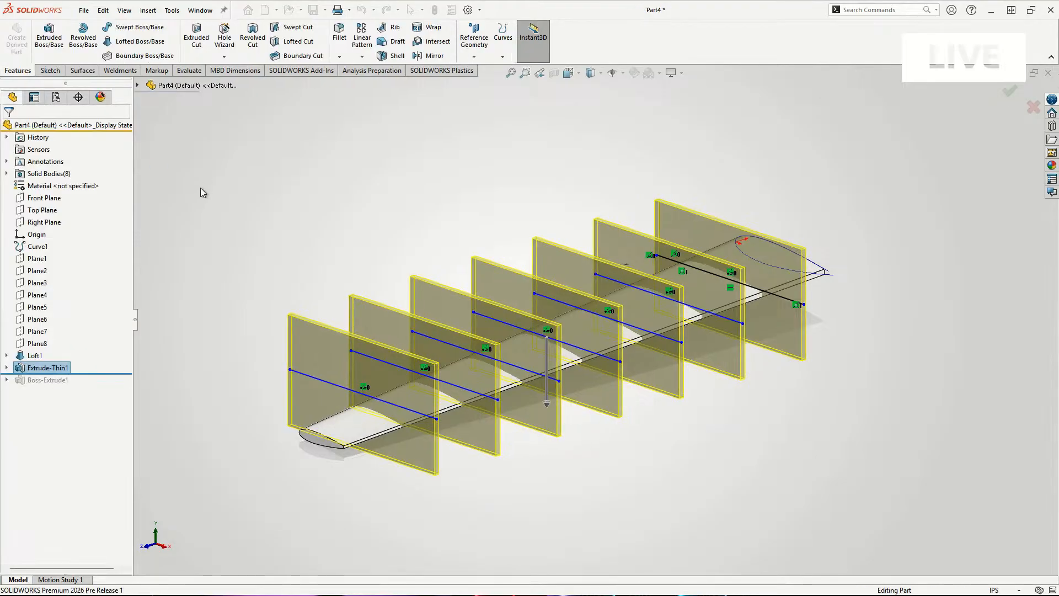
Make seven copies of the lofted wing body in place with Move/Copy Bodies, without any translation or rotation.
key(s)
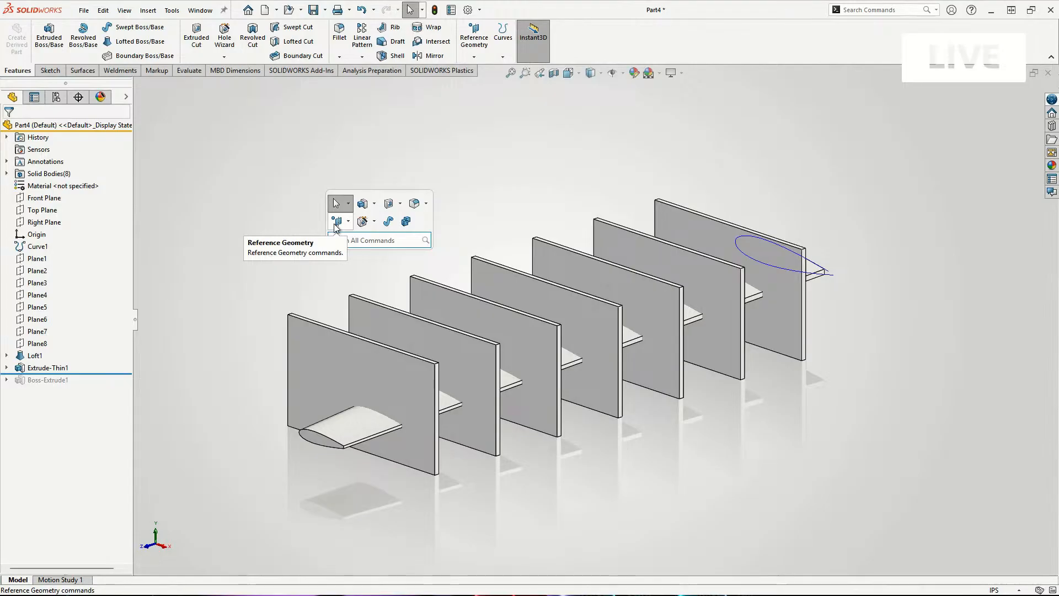
text(COP)
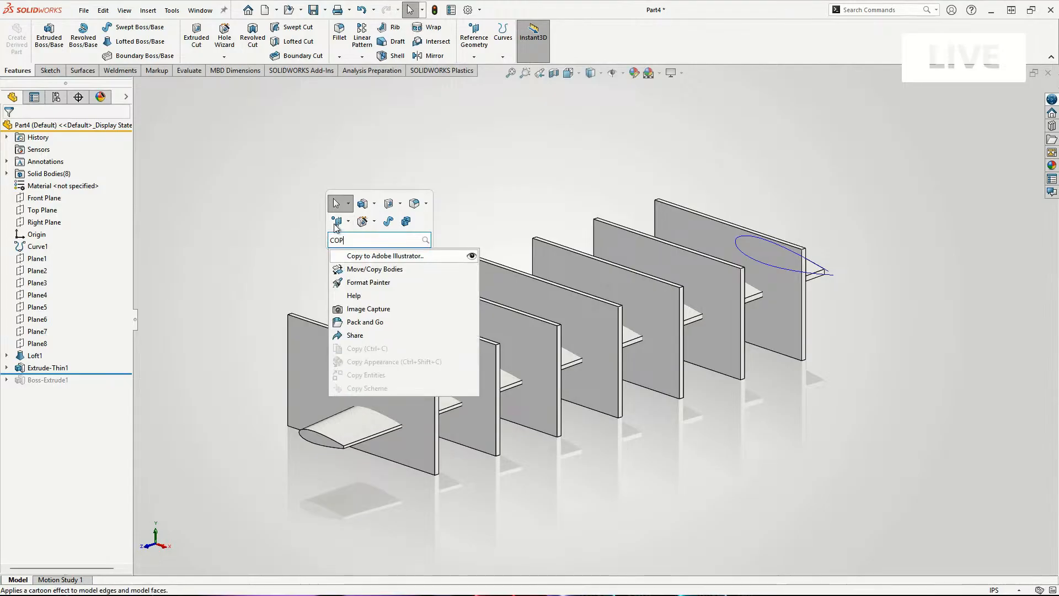
click(379, 270)
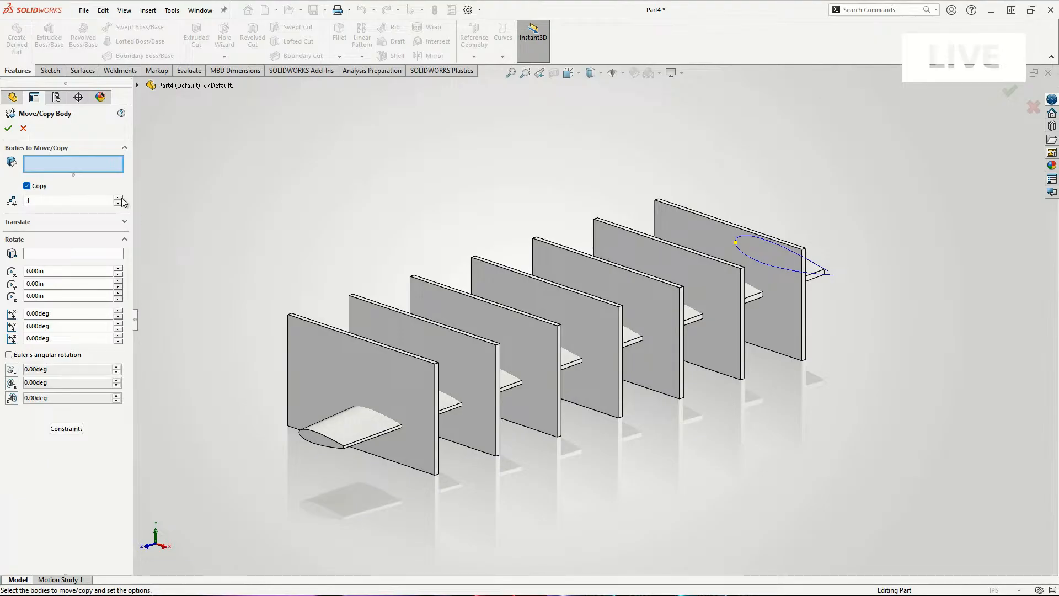
click(357, 435)
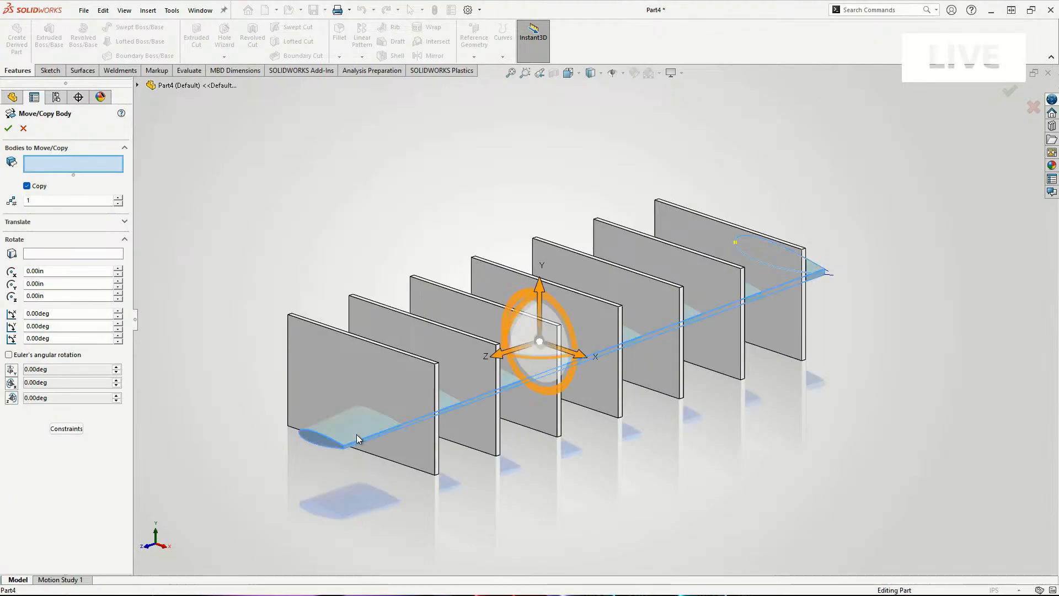
click(117, 200)
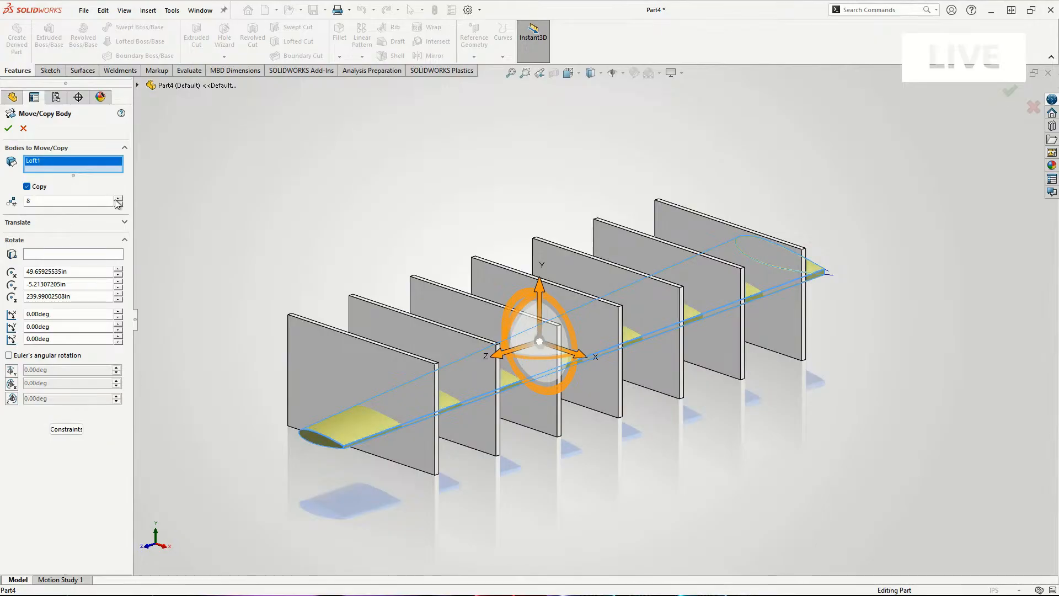
click(8, 131)
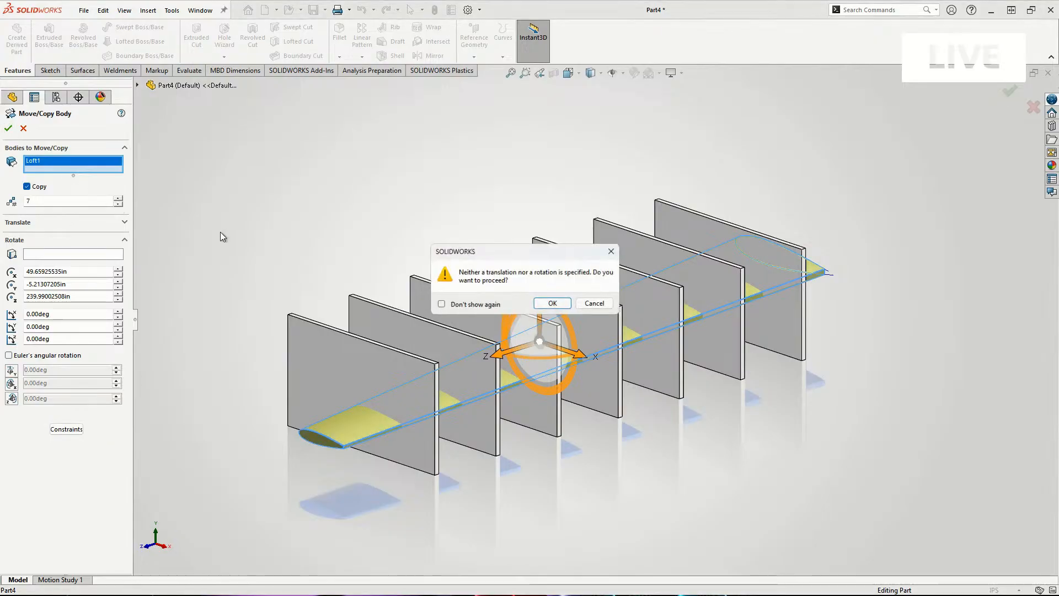
click(544, 303)
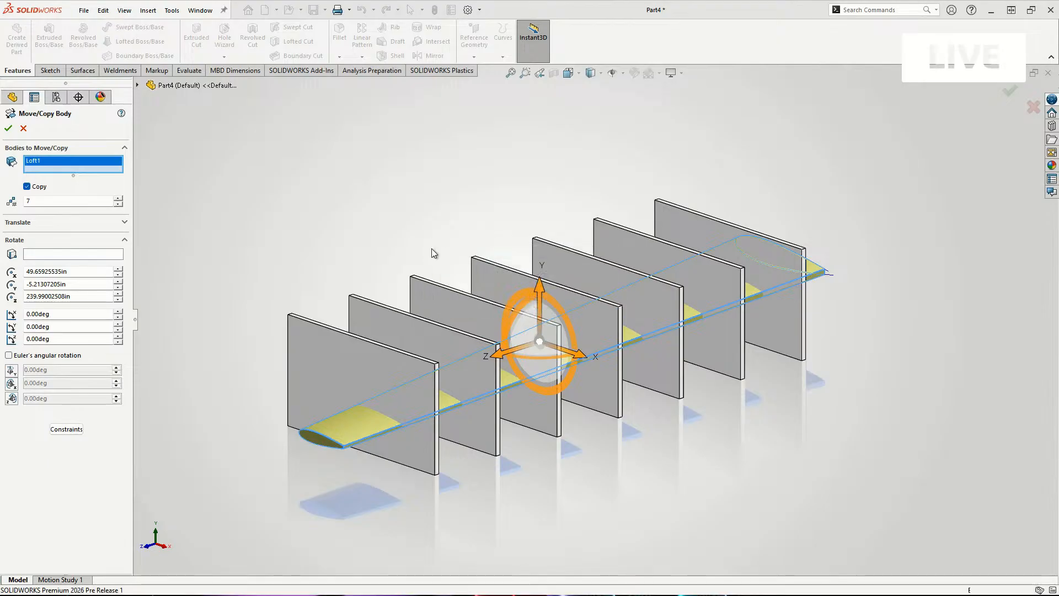
Combine the original lofted wing body with the rib plate nearest the wing tip, using the Common operation.
key(s)
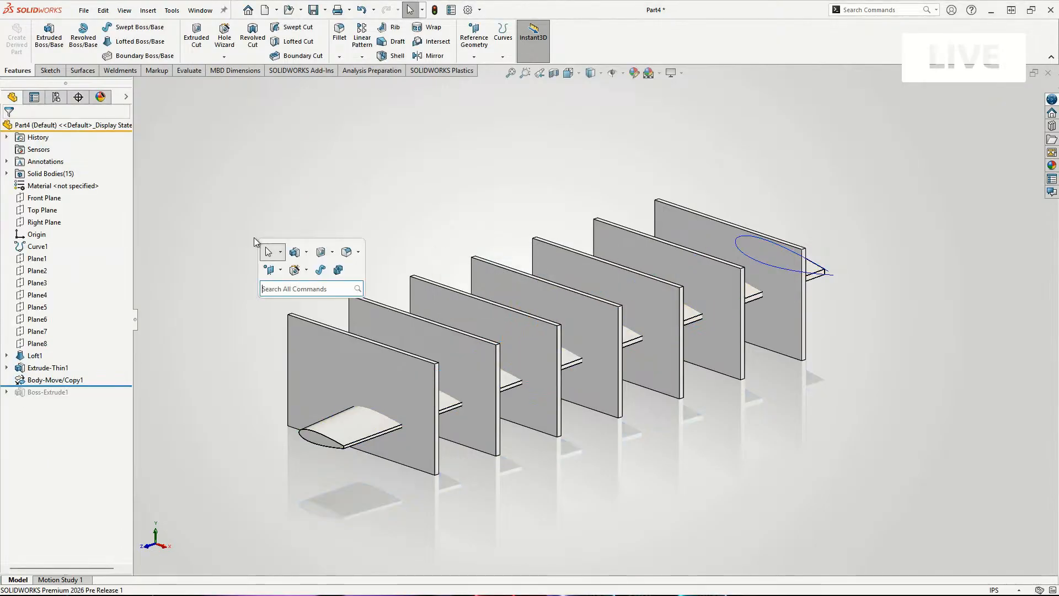
text(COMBIN)
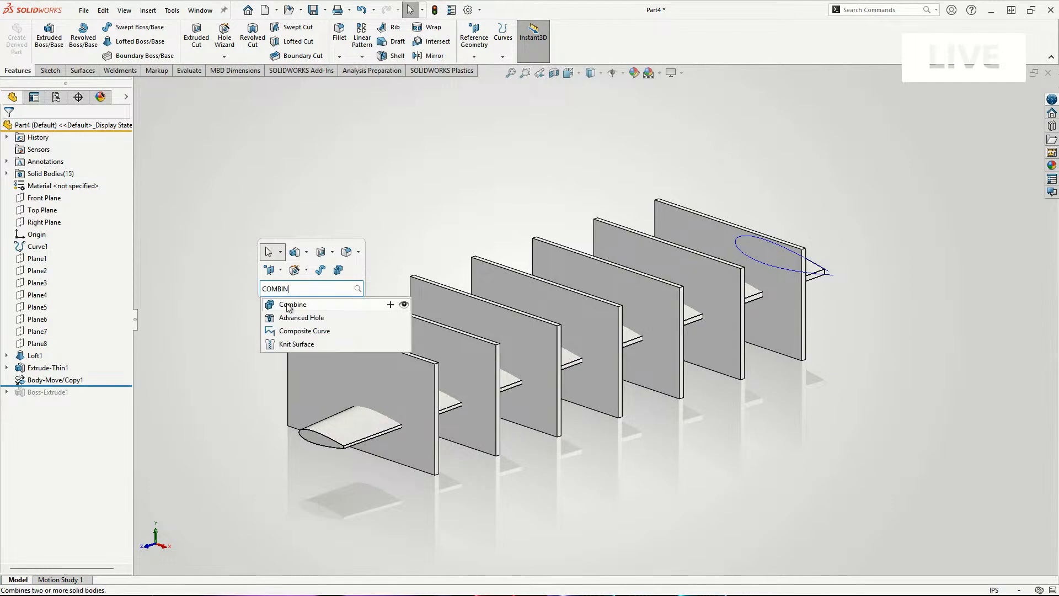
click(289, 305)
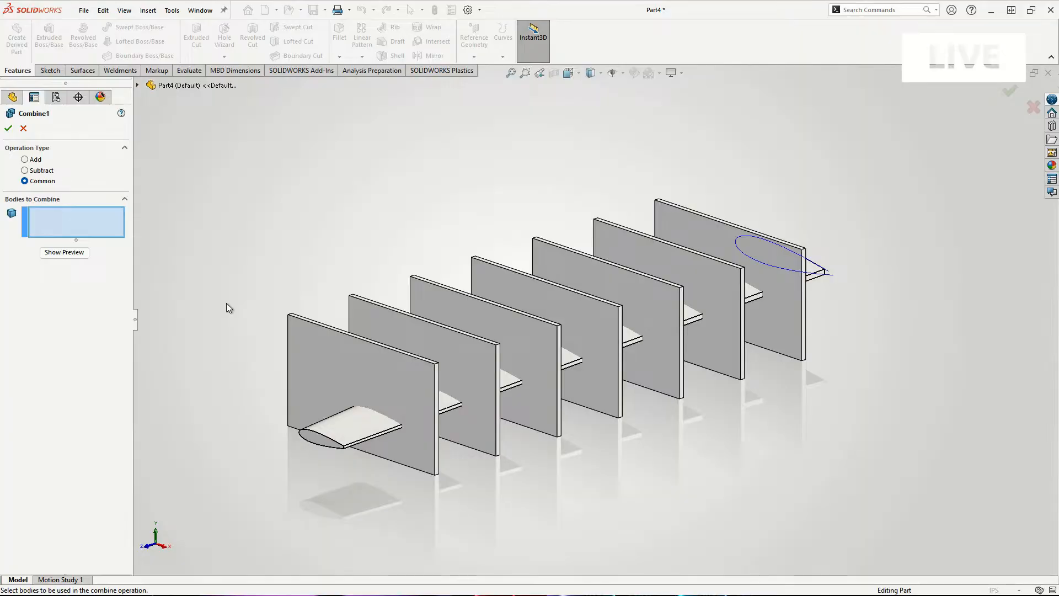
ctrl+middle_drag(235, 304, 238, 300)
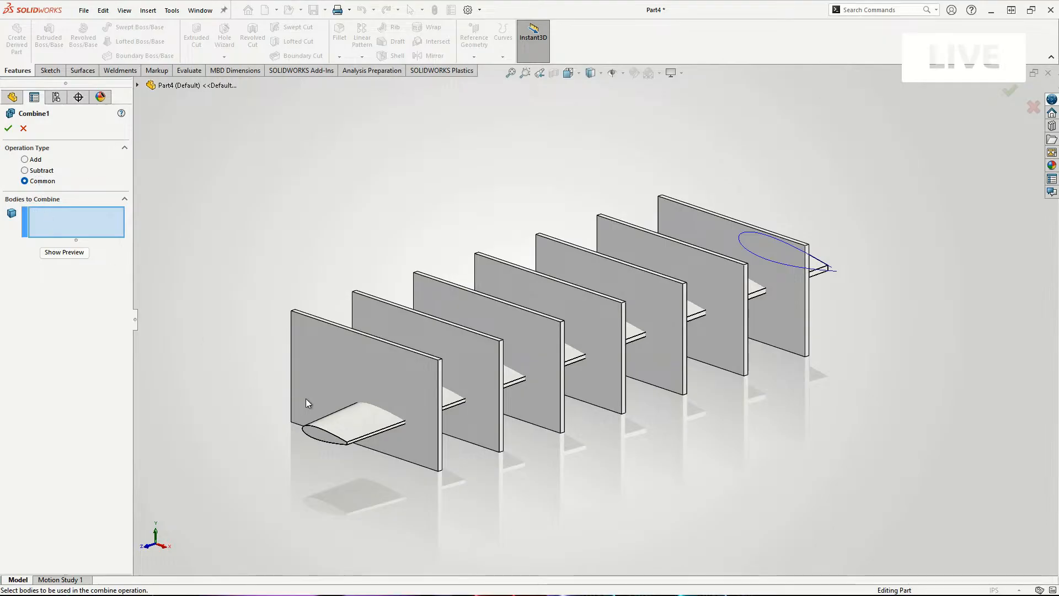
click(351, 411)
click(348, 367)
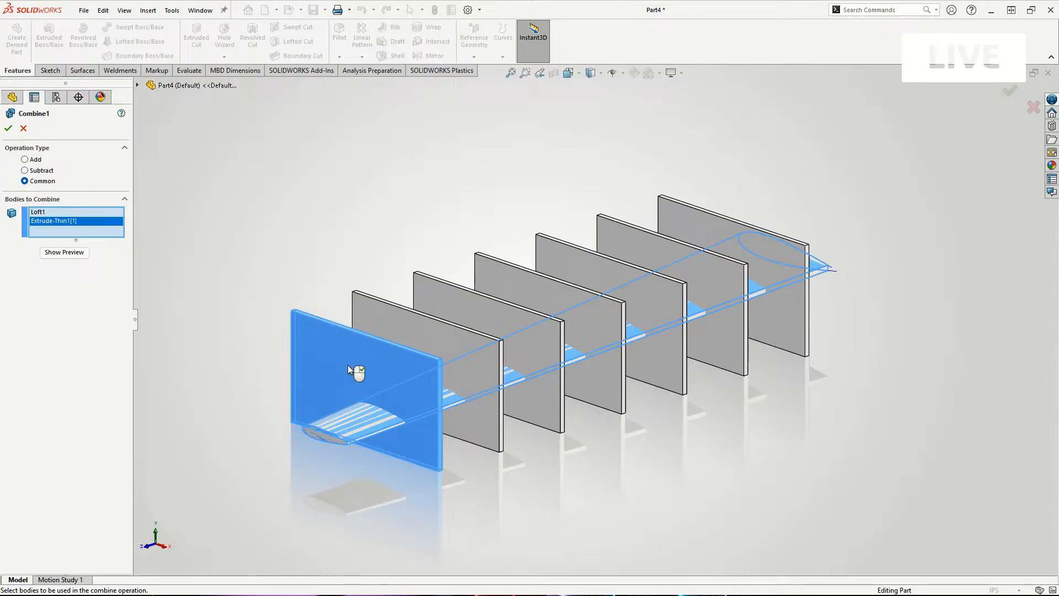
click(8, 128)
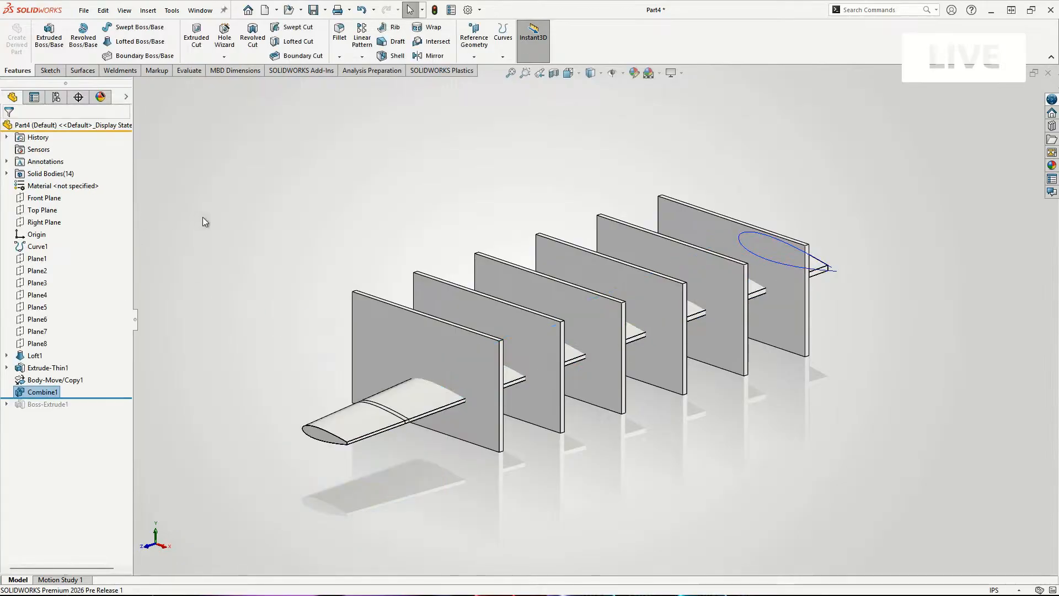
Combine a wing body copy with the third rib plate from the wing tip, keeping only their common volume.
key(s)
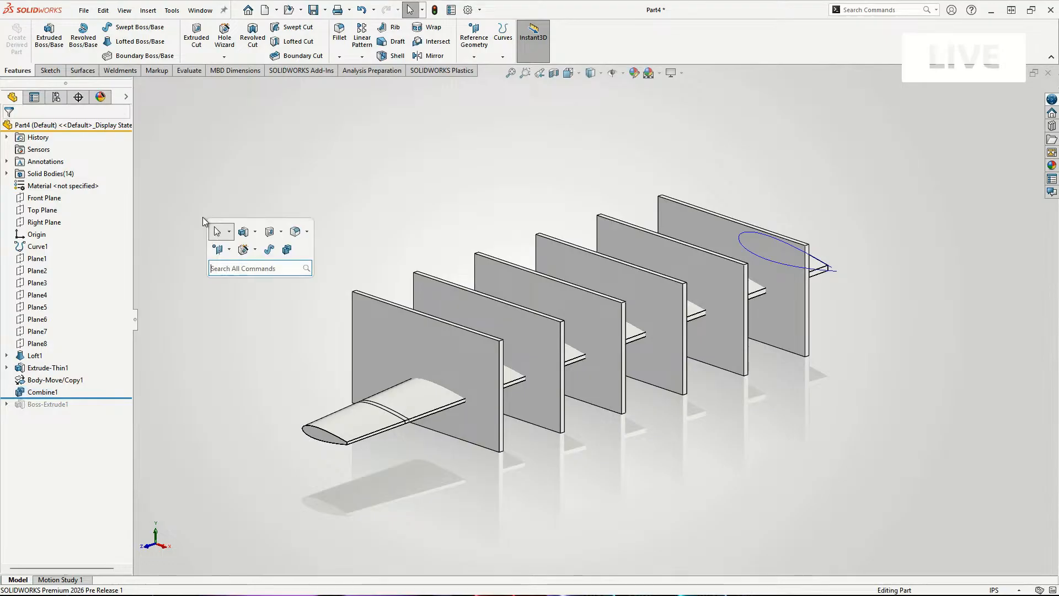
click(289, 251)
click(408, 399)
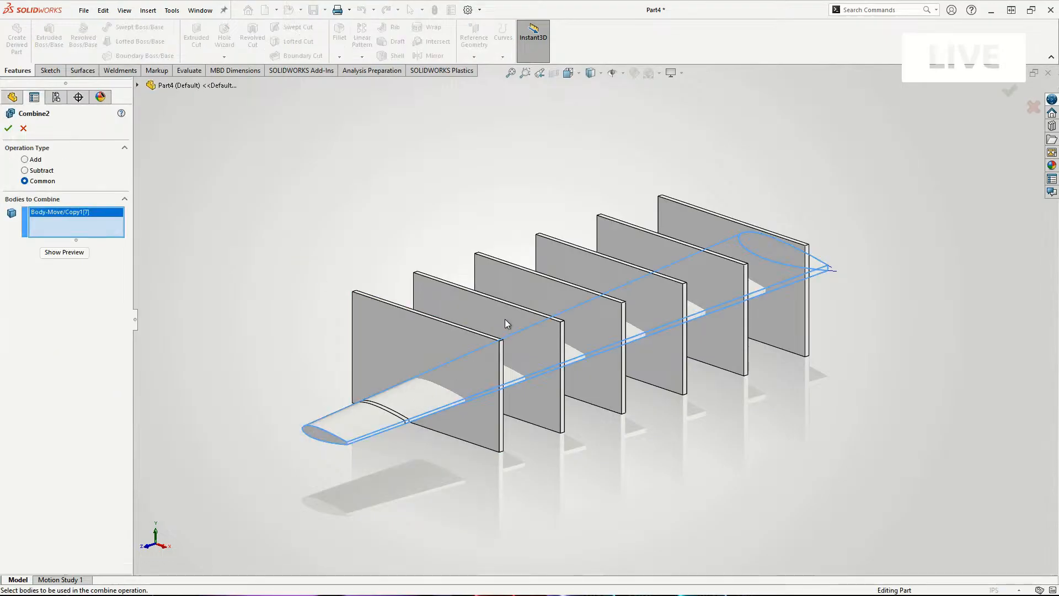
click(504, 319)
right_click(505, 319)
Combine another wing body copy with the fourth rib plate from the wing tip, keeping only their common volume.
key(s)
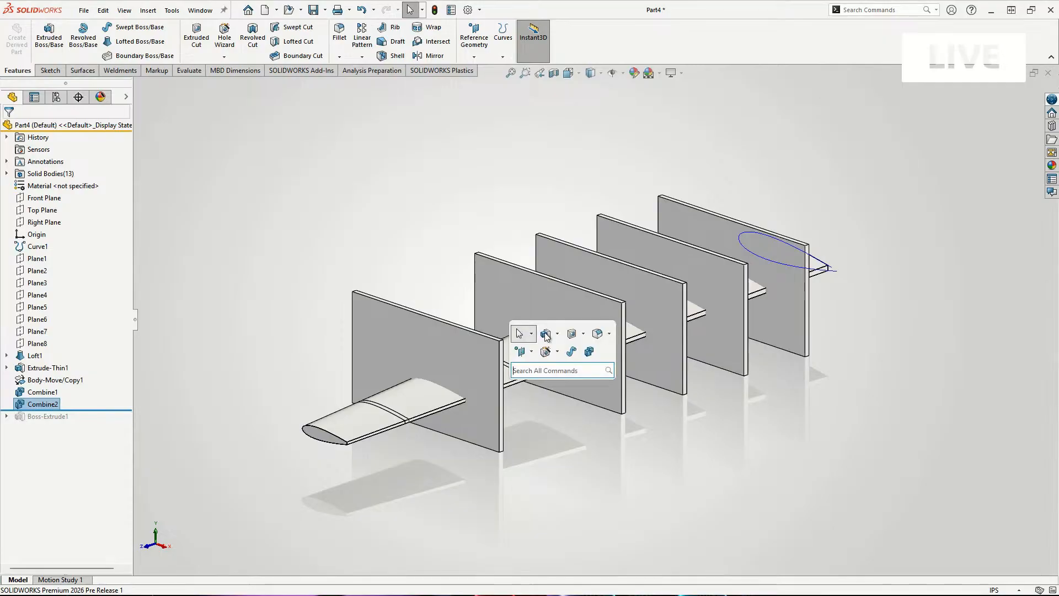
click(589, 352)
click(565, 319)
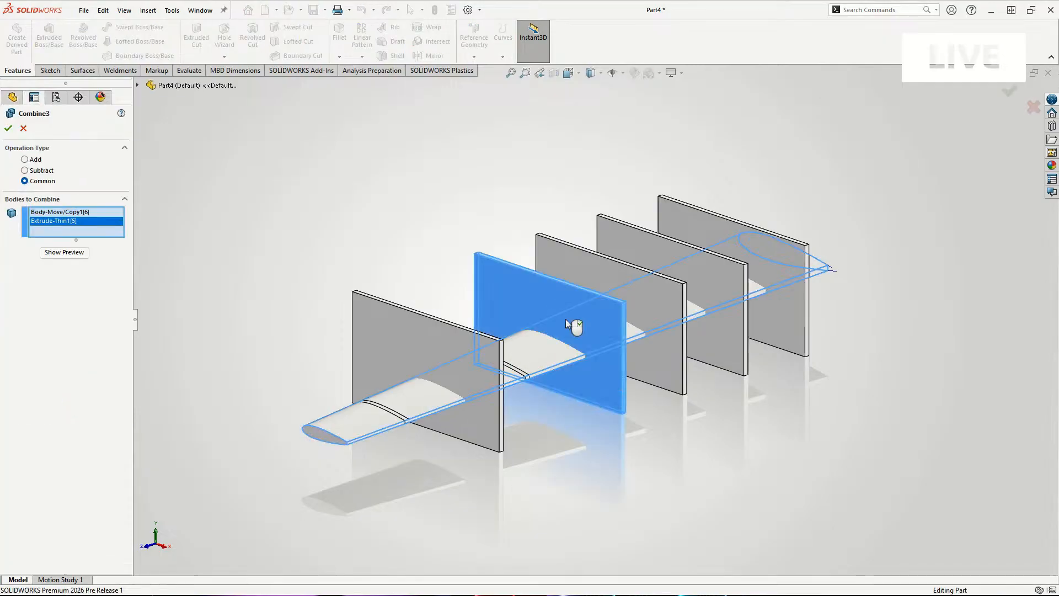
right_click(565, 319)
Combine a wing body copy with the second rib plate from the wing tip, keeping only their common volume.
key(s)
click(432, 409)
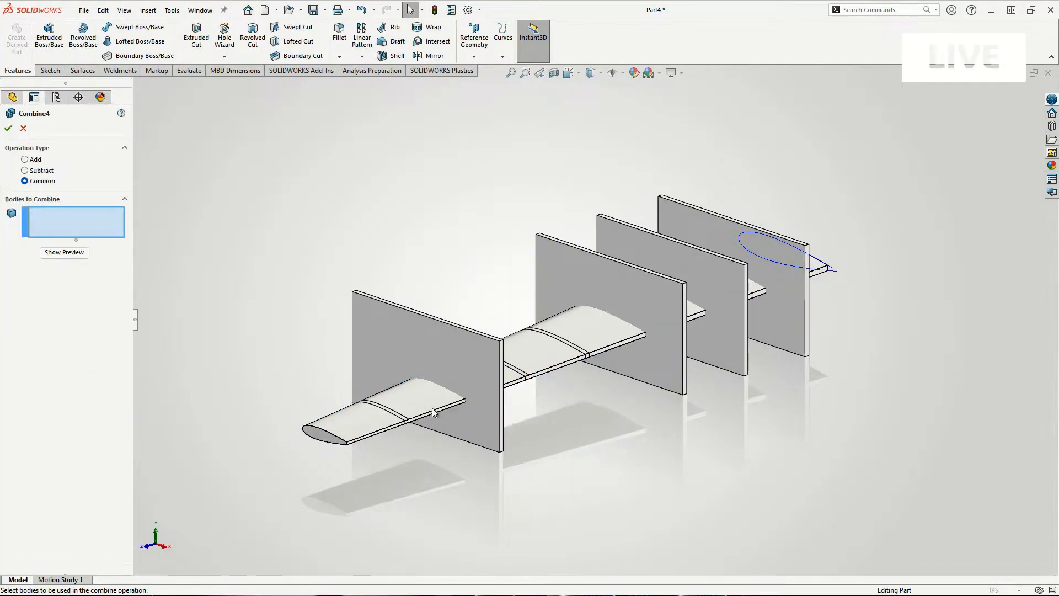
click(436, 361)
click(437, 361)
key(s)
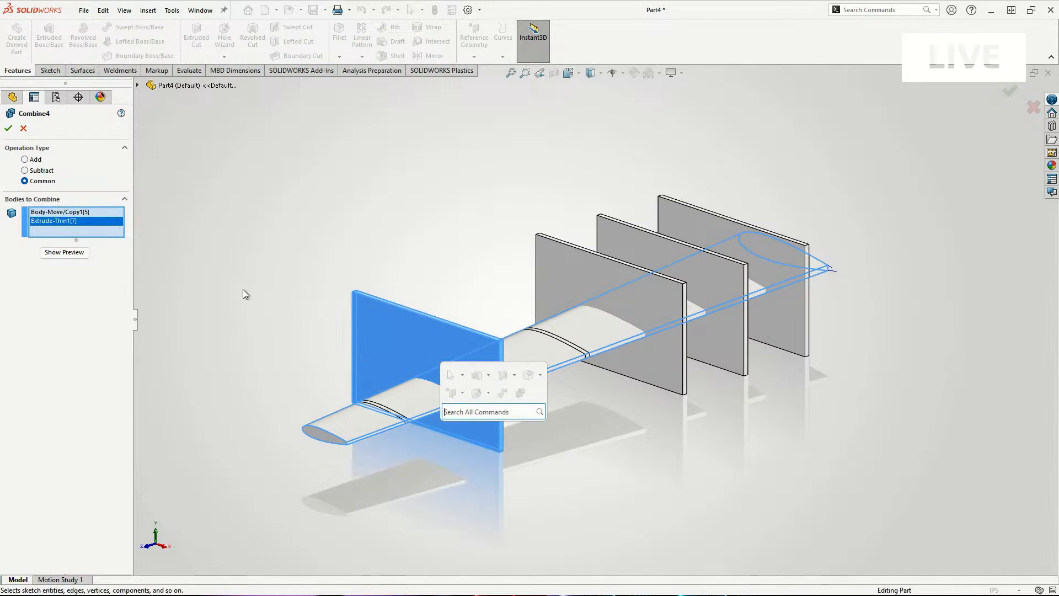
click(9, 130)
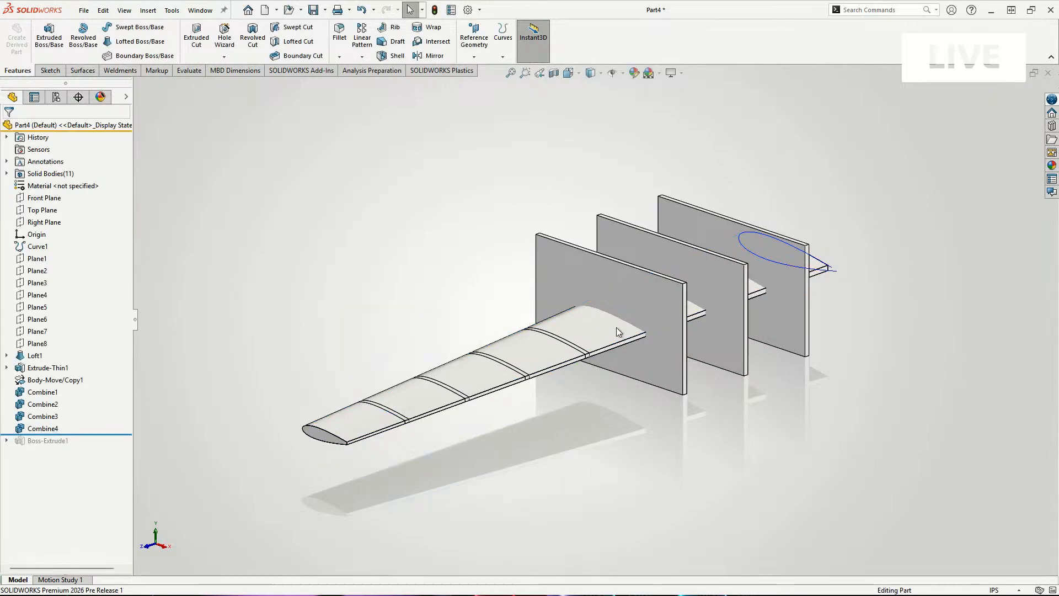
Combine another wing body copy with the fifth rib plate from the wing tip using the Common operation.
key(s)
click(668, 367)
click(595, 336)
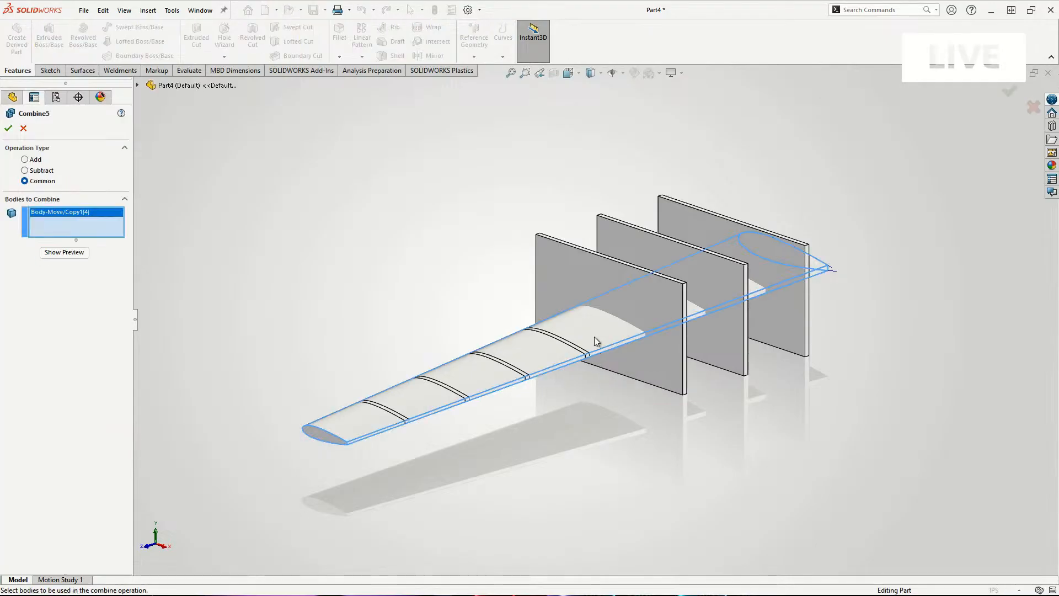
click(625, 302)
right_click(626, 304)
Combine a further wing body copy with the sixth rib plate from the wing tip, keeping only their common volume.
key(s)
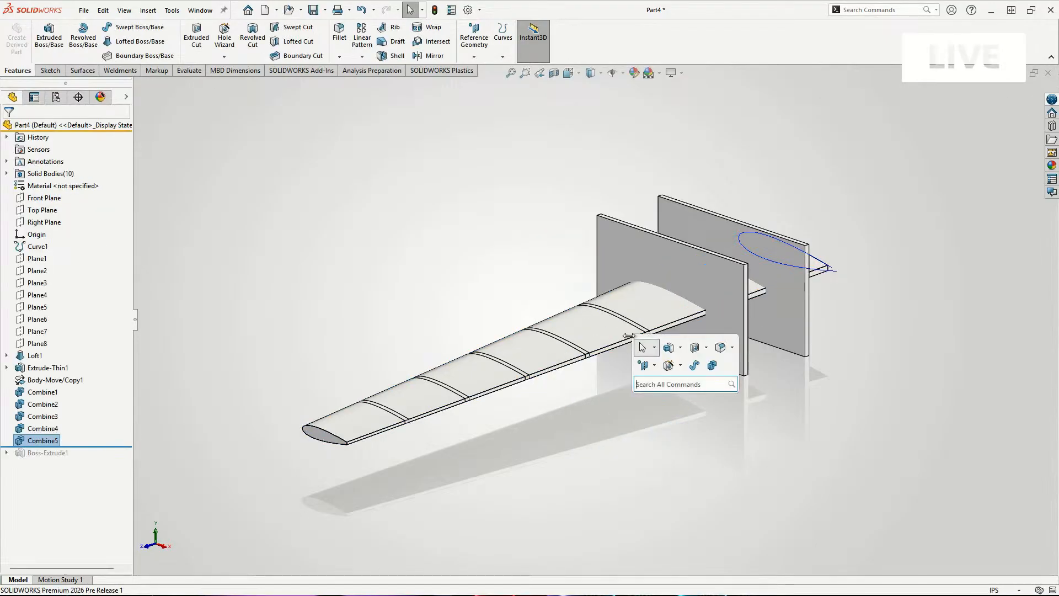
click(696, 366)
click(679, 309)
click(688, 277)
key(s)
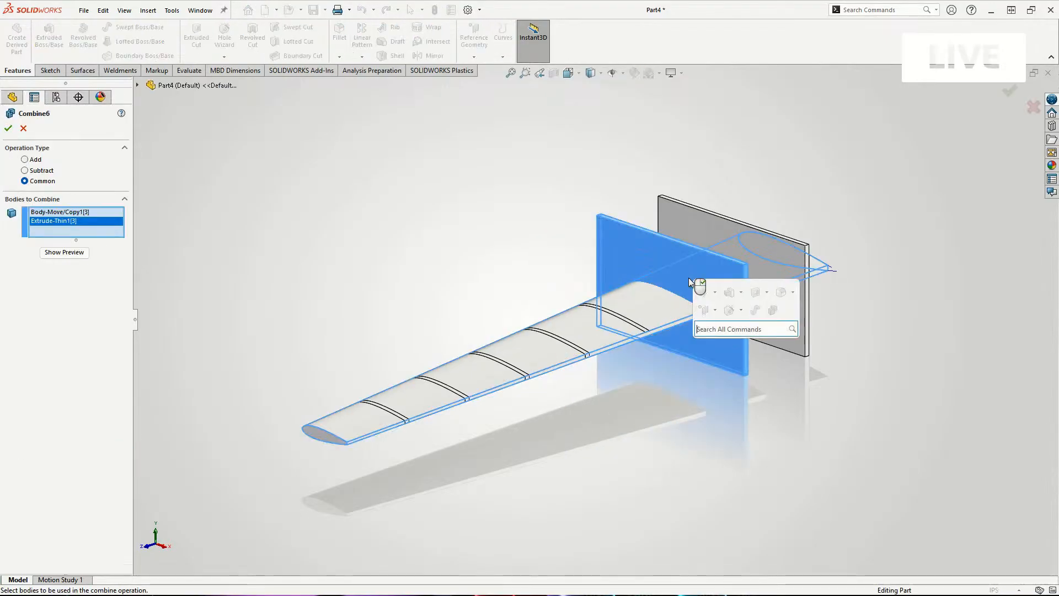
click(8, 128)
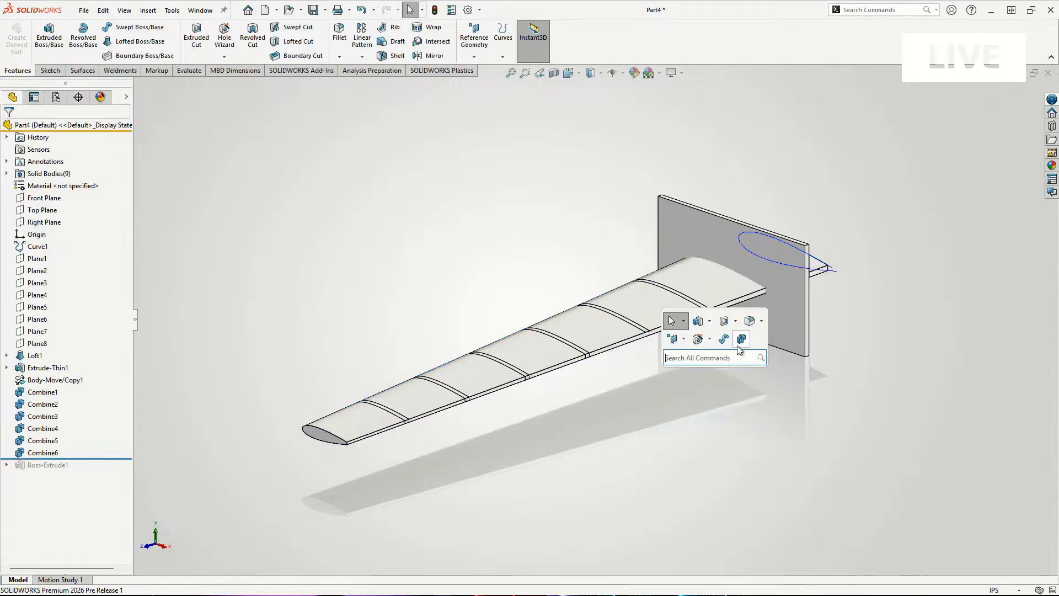
Combine a wing body copy with the last rib plate, nearest the wing root, using the Common operation.
click(742, 338)
click(717, 290)
click(719, 244)
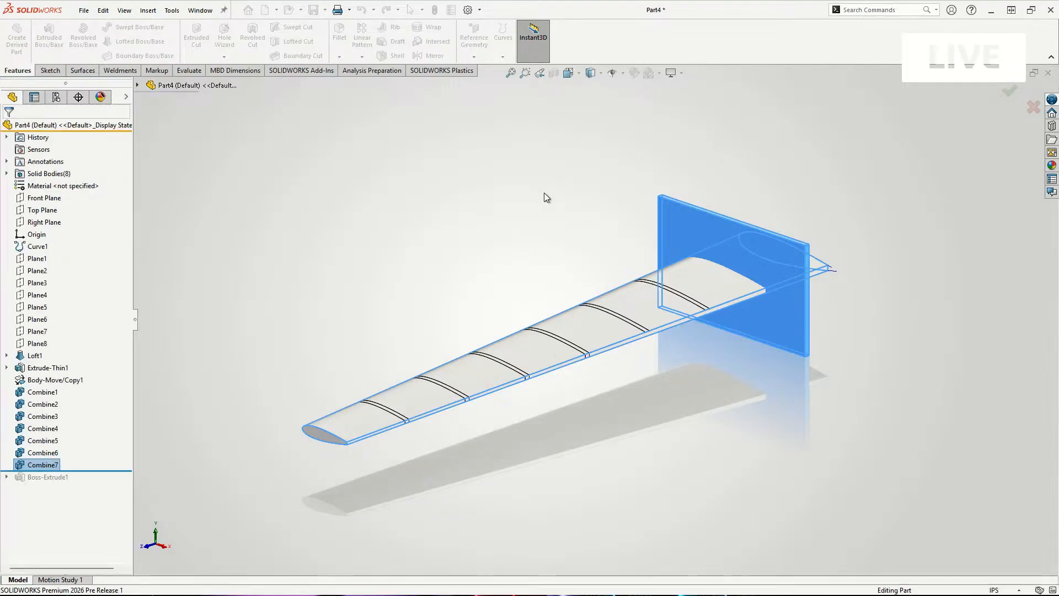
Hide the leftover wing body copy temporarily and examine the airfoil-shaped ribs along the span.
click(7, 174)
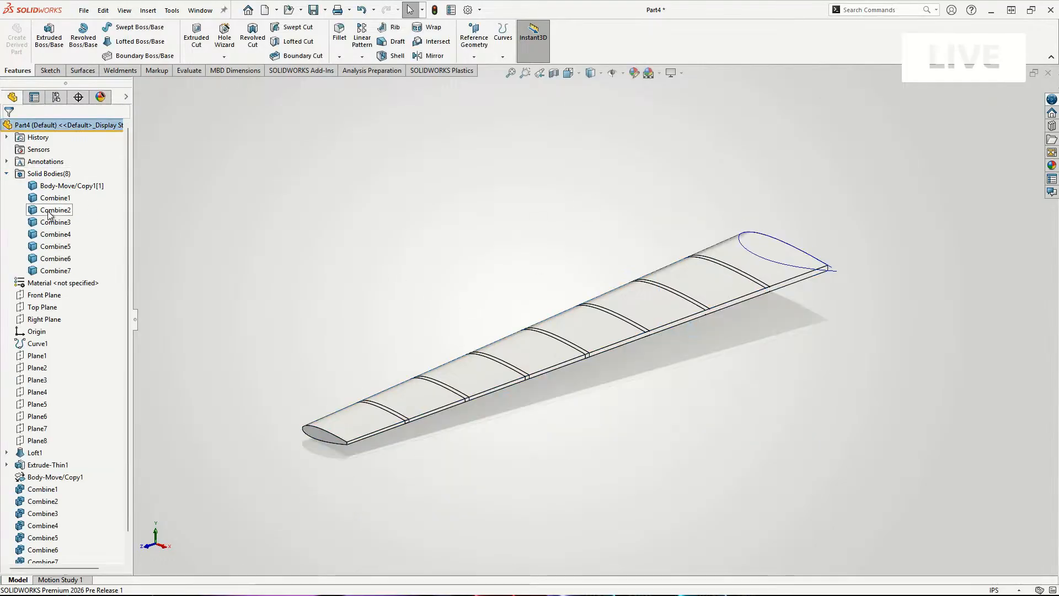
click(66, 185)
click(409, 364)
key(Tab)
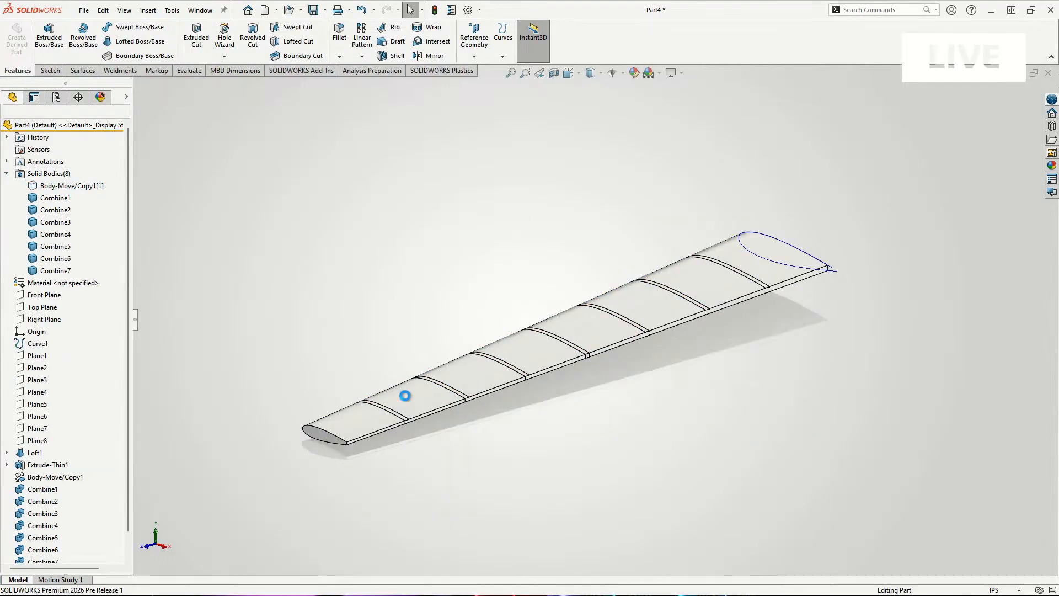
middle_drag(584, 426, 593, 421)
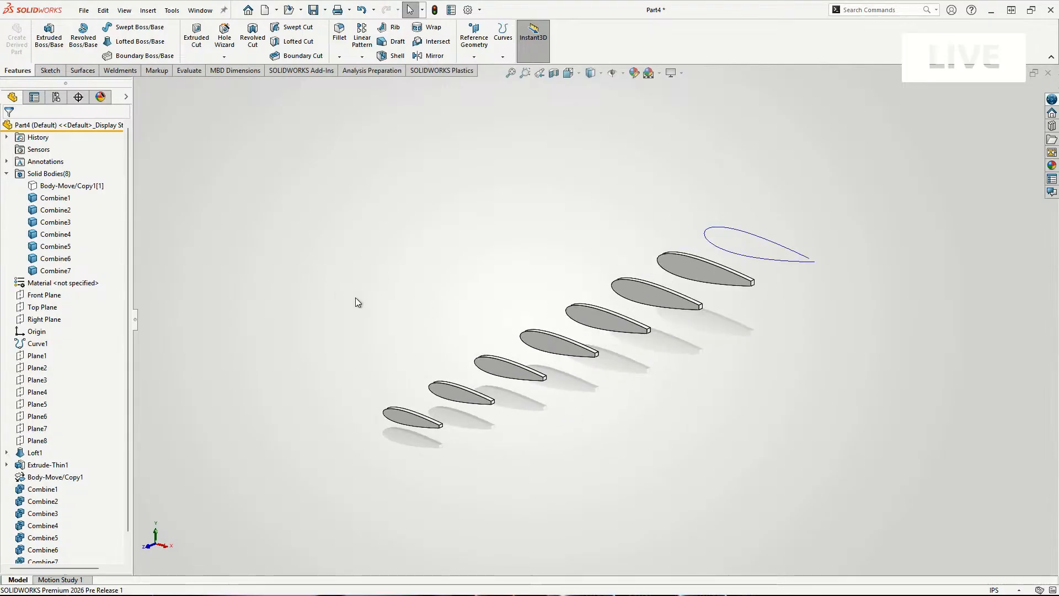
click(7, 173)
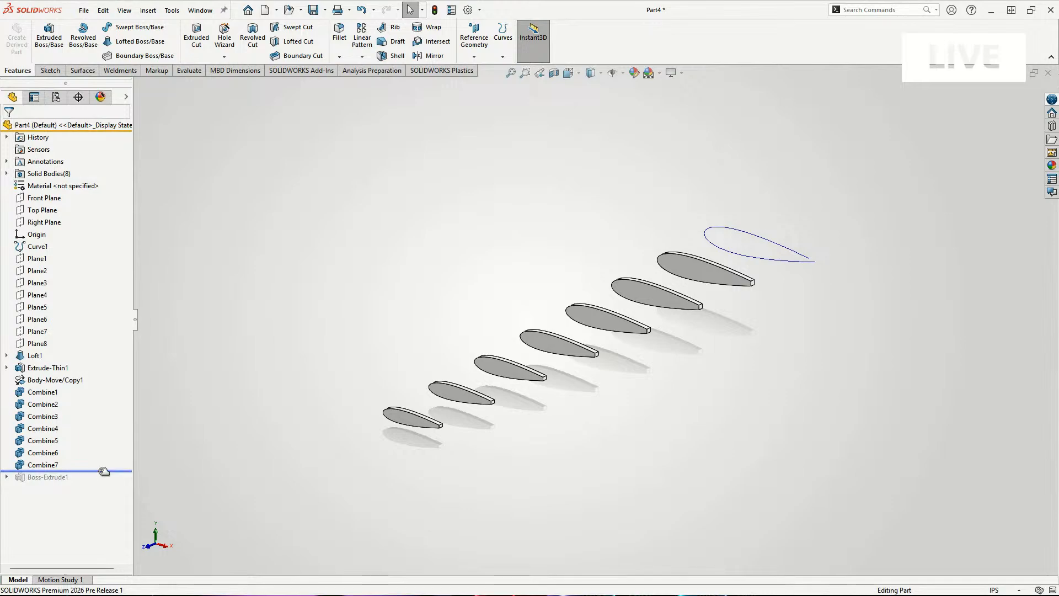
mouse_move(103, 470)
mouse_down()
mouse_move(113, 390)
mouse_move(102, 365)
mouse_move(97, 494)
mouse_move(96, 470)
mouse_up()
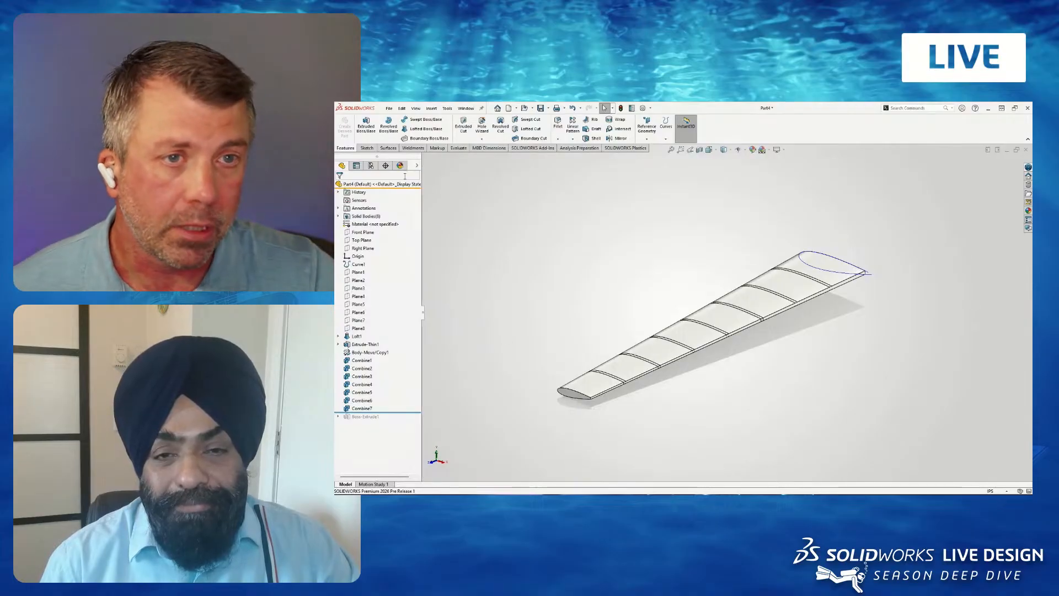
Copy the wing's lofted outer face as a surface body using Offset Surface with a distance of 0.
click(388, 148)
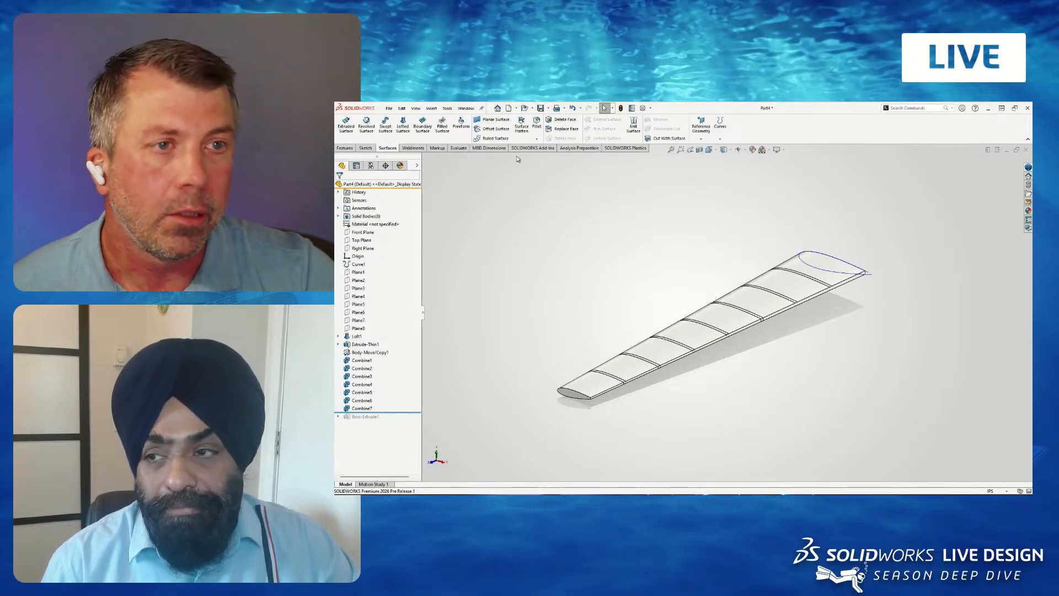
click(496, 129)
click(596, 389)
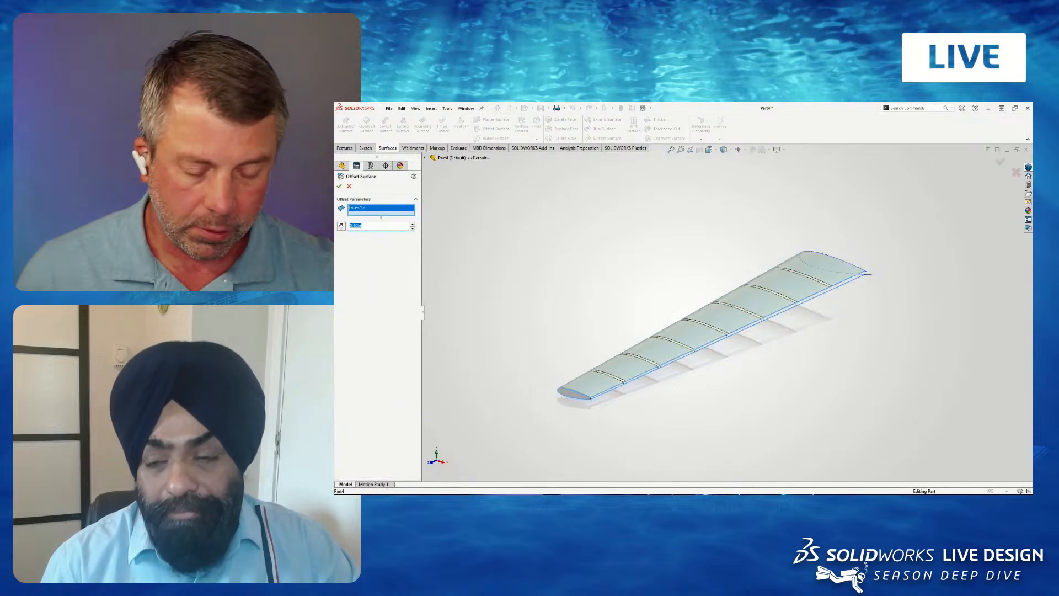
text(0)
key(Return)
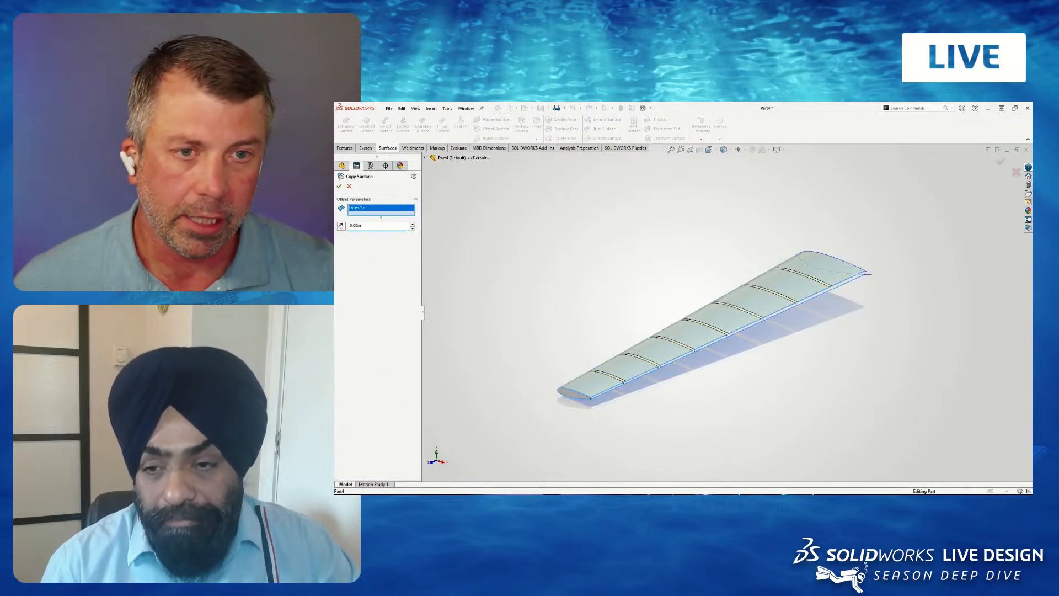
click(339, 186)
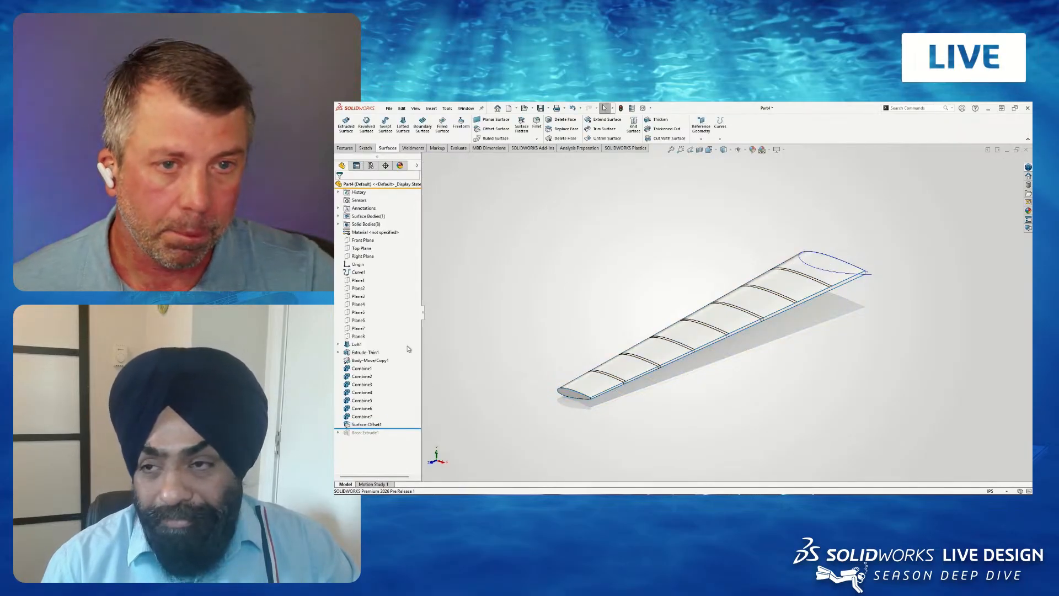
Locate the offset surface among the surface bodies and hide the leftover solid wing body Body-Move/Copy1[1].
click(338, 217)
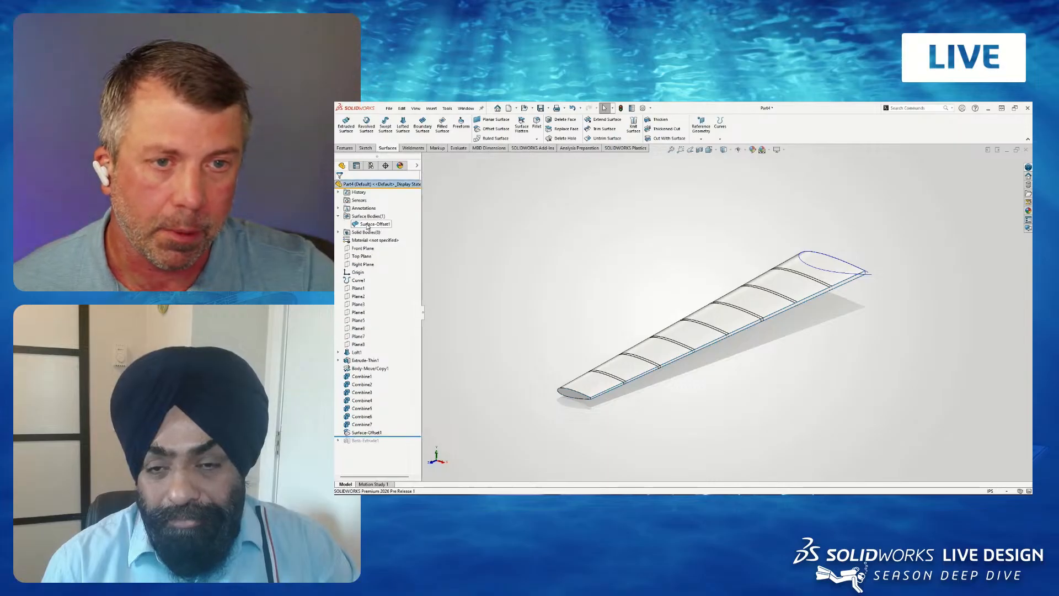
click(369, 224)
click(516, 253)
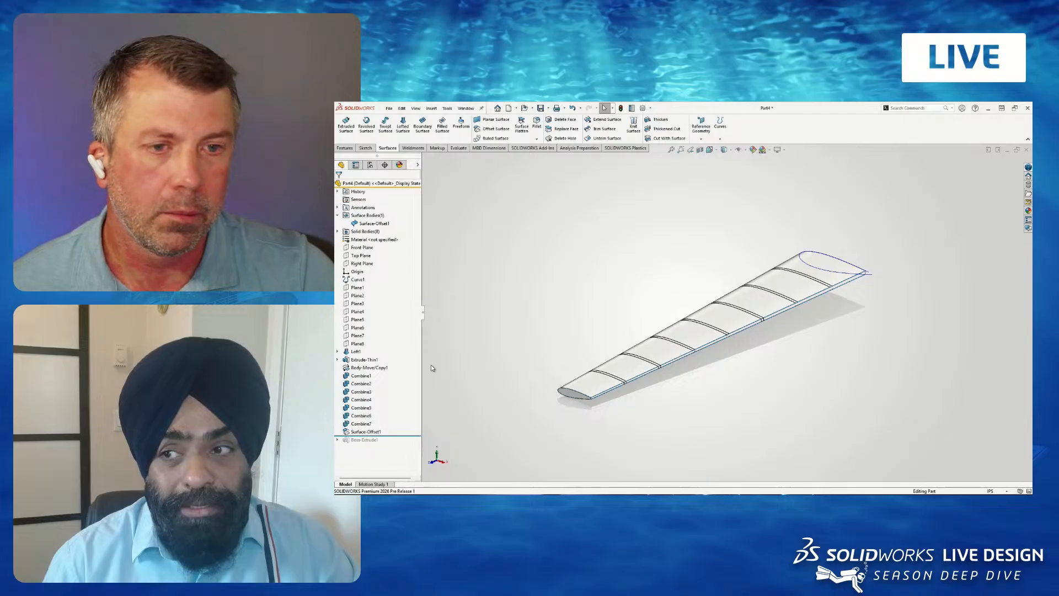
click(338, 232)
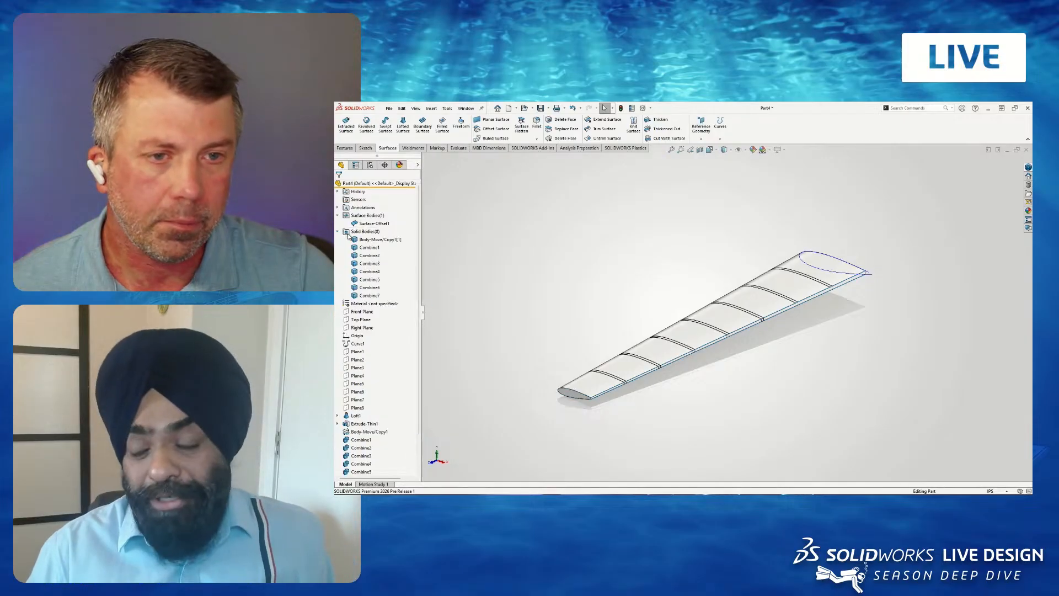
click(381, 239)
right_click(387, 246)
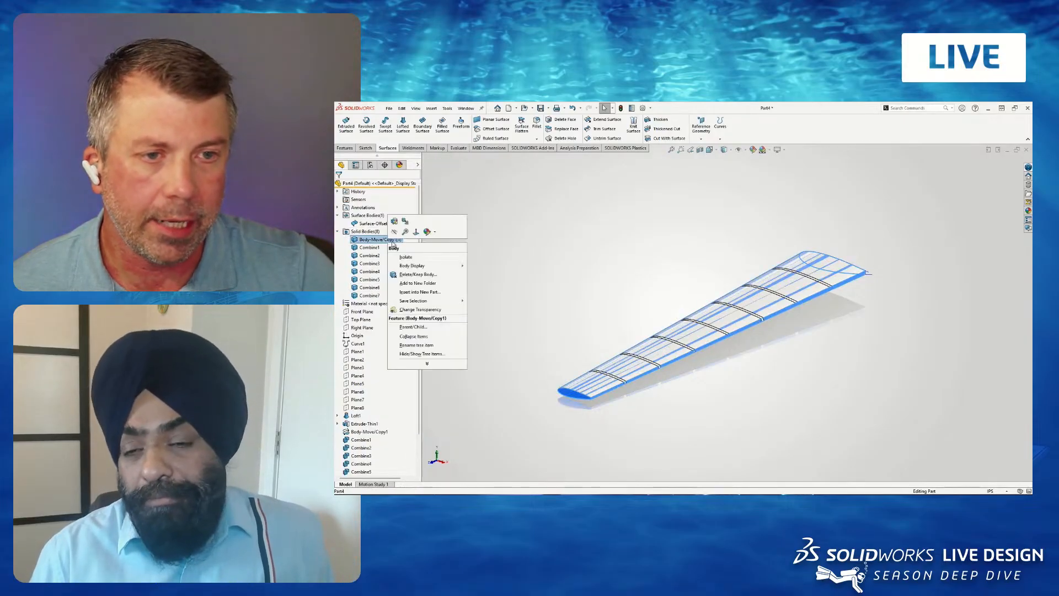
click(395, 226)
middle_drag(609, 351, 708, 354)
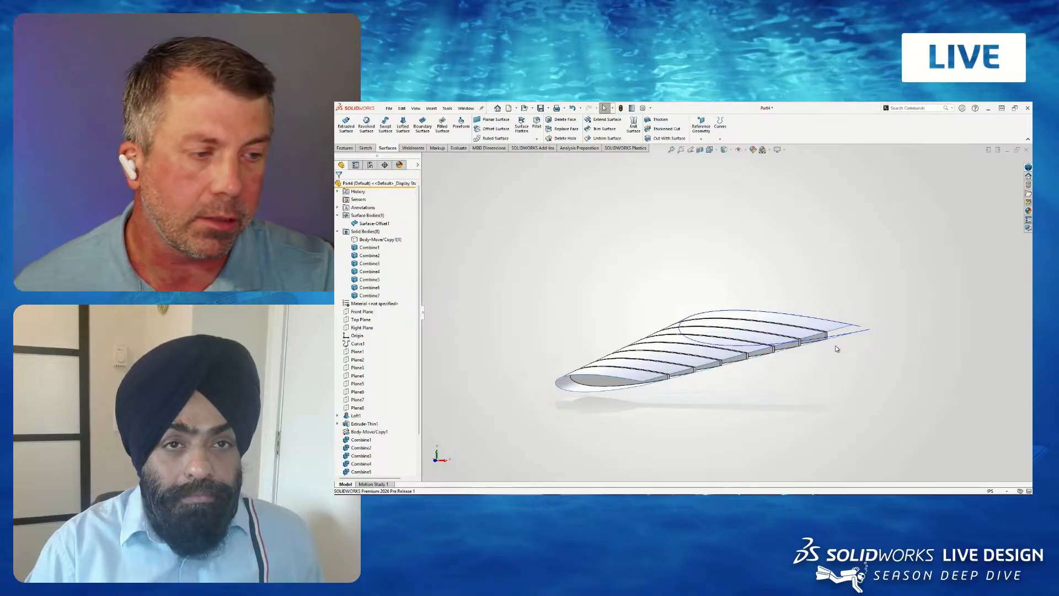
Flatten the copied wing skin surface with Surface Flatten, starting from the trailing edge at the wing tip.
middle_drag(533, 332, 532, 340)
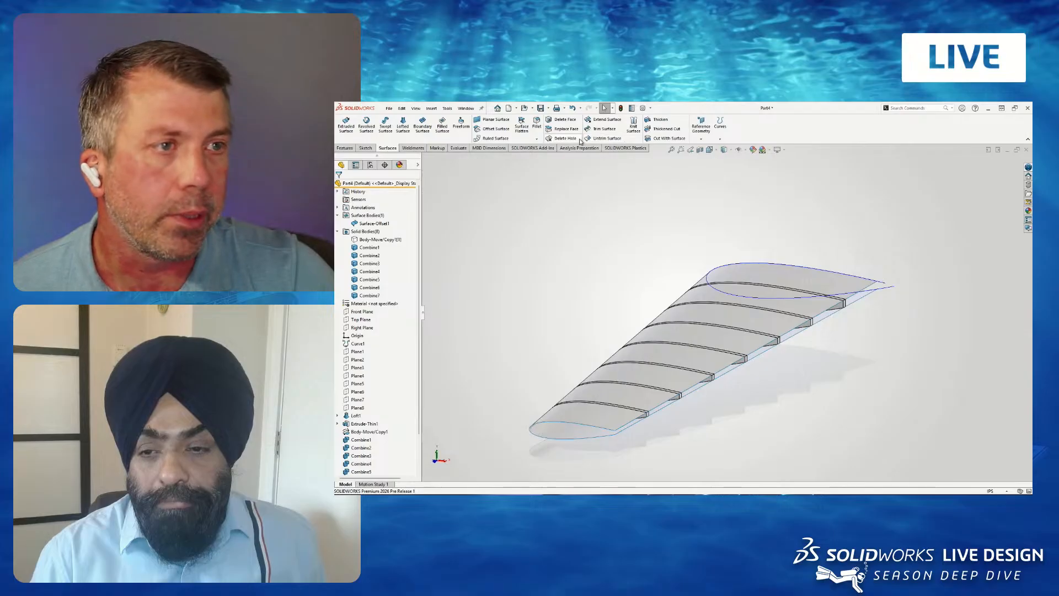
key(s)
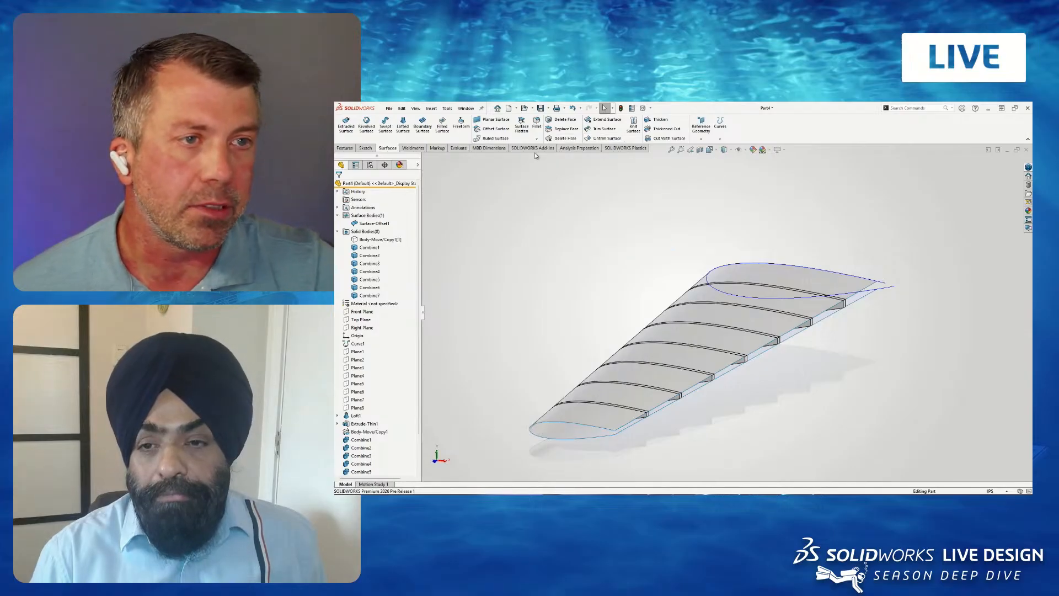
click(525, 131)
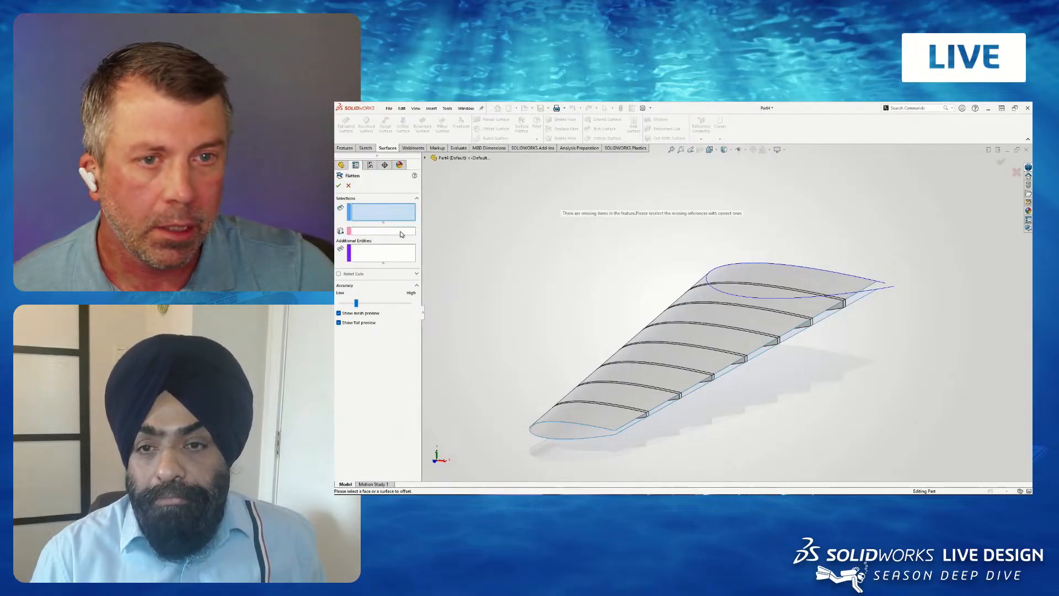
click(612, 385)
click(72, 230)
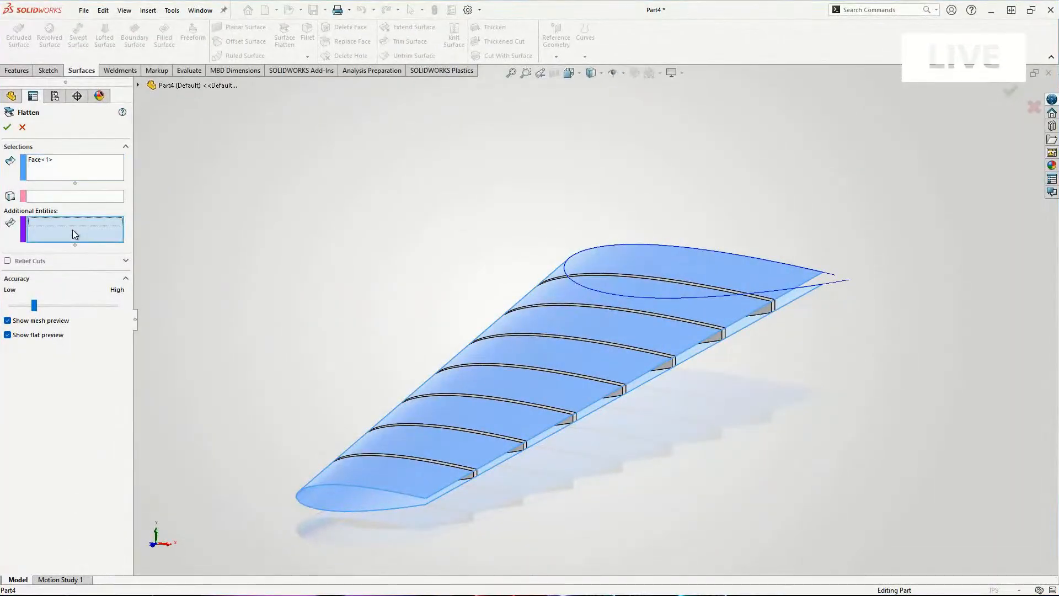
click(71, 196)
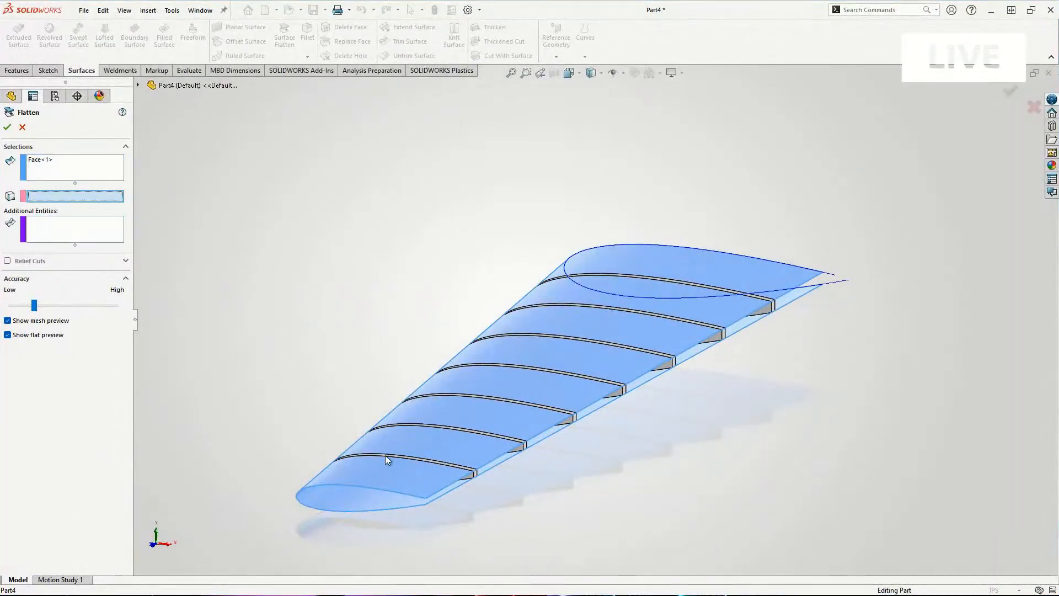
click(431, 504)
middle_drag(402, 458, 554, 364)
scroll(553, 365, down, 1)
click(6, 128)
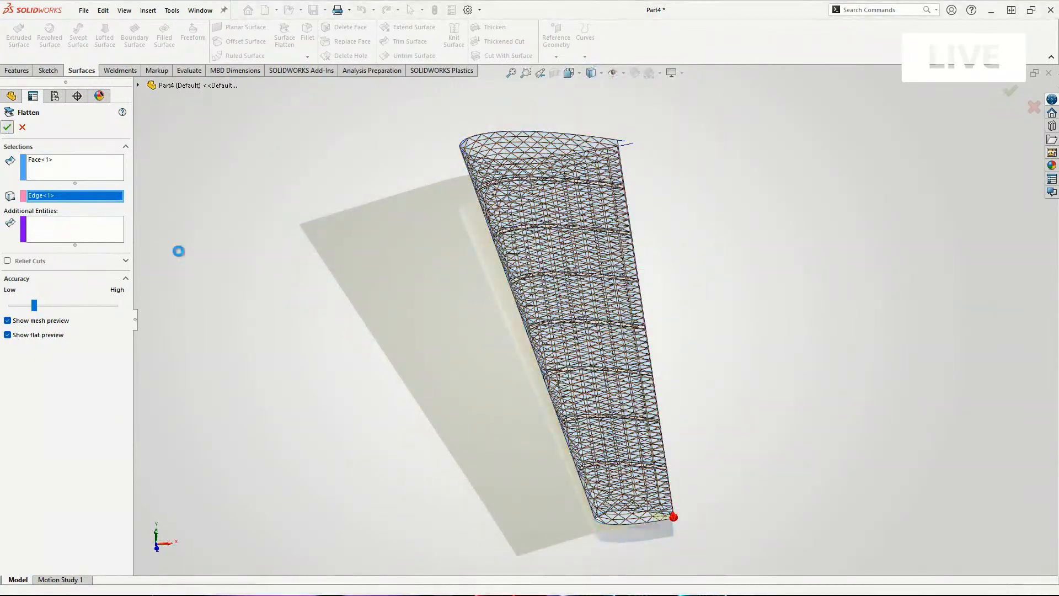
Inspect the flattened wing skin beside the ribs and display its Deformation Plot.
mouse_move(398, 426)
middle_down()
mouse_move(405, 407)
mouse_move(379, 369)
mouse_move(350, 255)
mouse_move(352, 377)
mouse_move(374, 426)
mouse_move(399, 442)
middle_up()
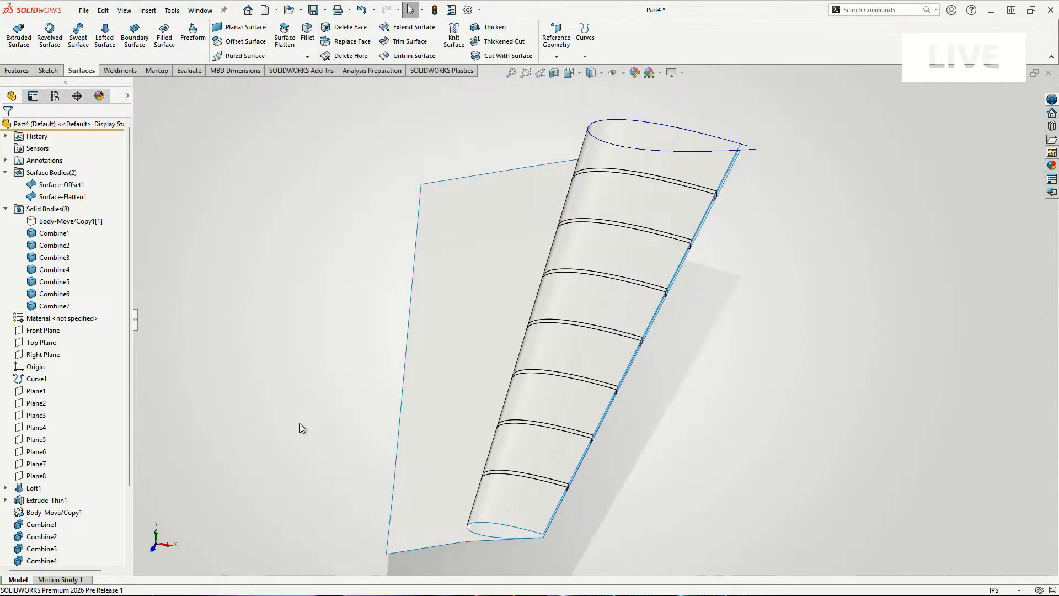
mouse_move(299, 422)
middle_down()
mouse_move(293, 355)
mouse_move(272, 314)
mouse_move(302, 420)
middle_up()
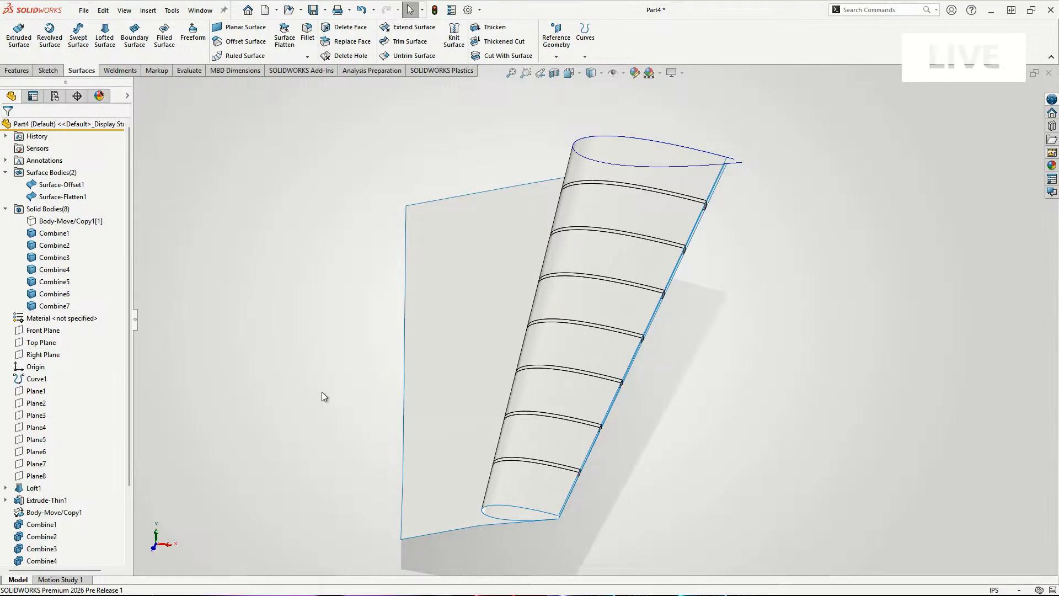
middle_drag(324, 395, 310, 364)
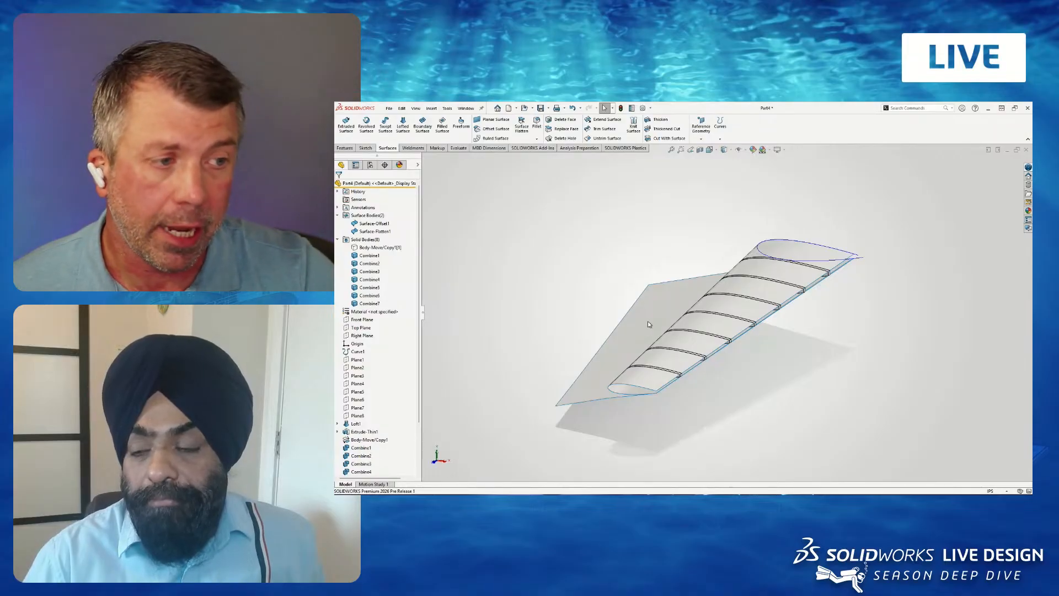
middle_drag(652, 320, 643, 332)
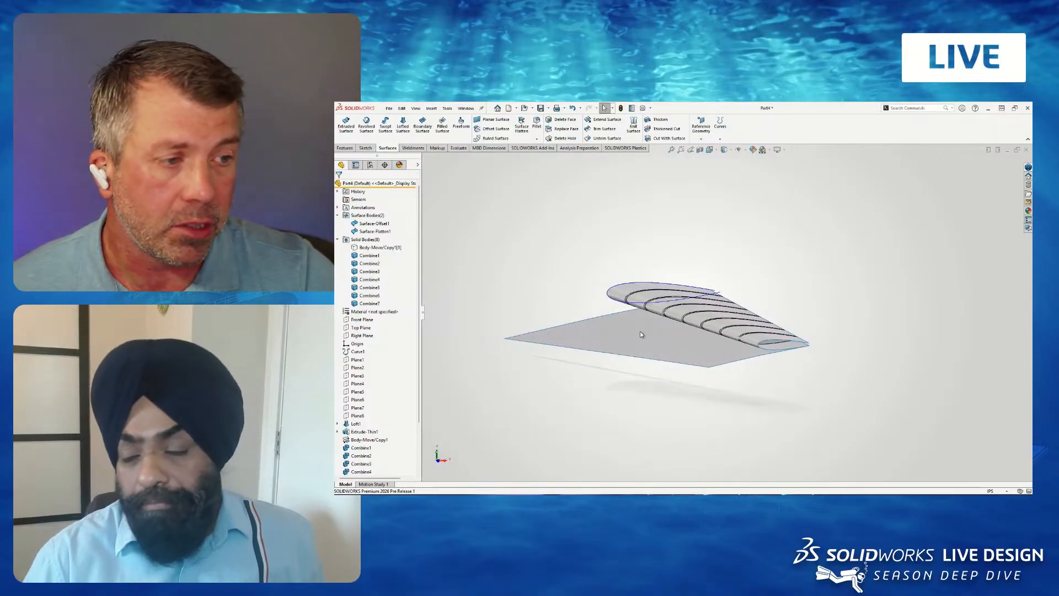
right_click(642, 334)
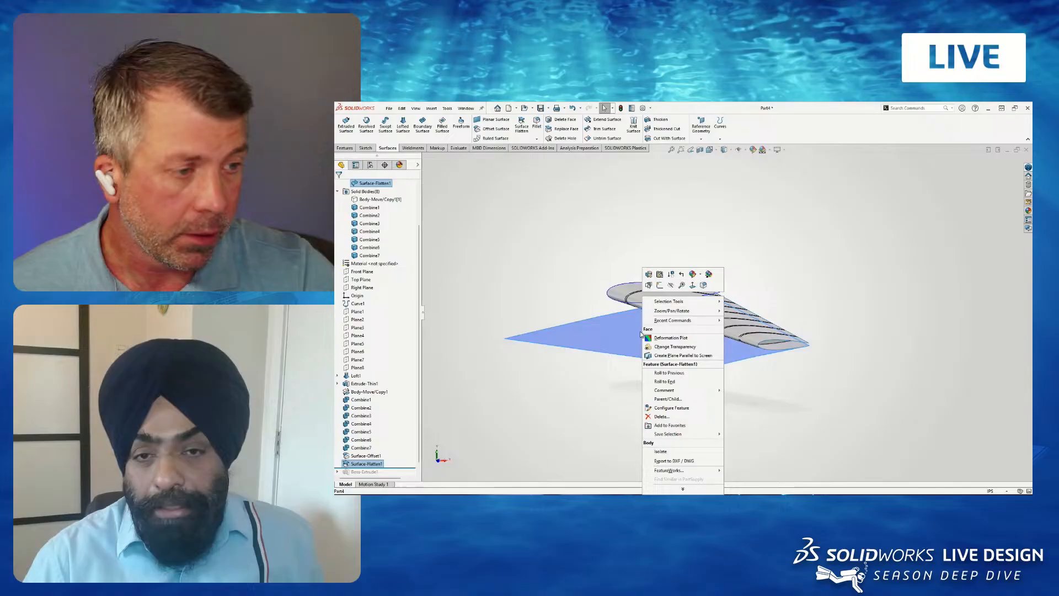
click(688, 337)
middle_drag(687, 337, 708, 399)
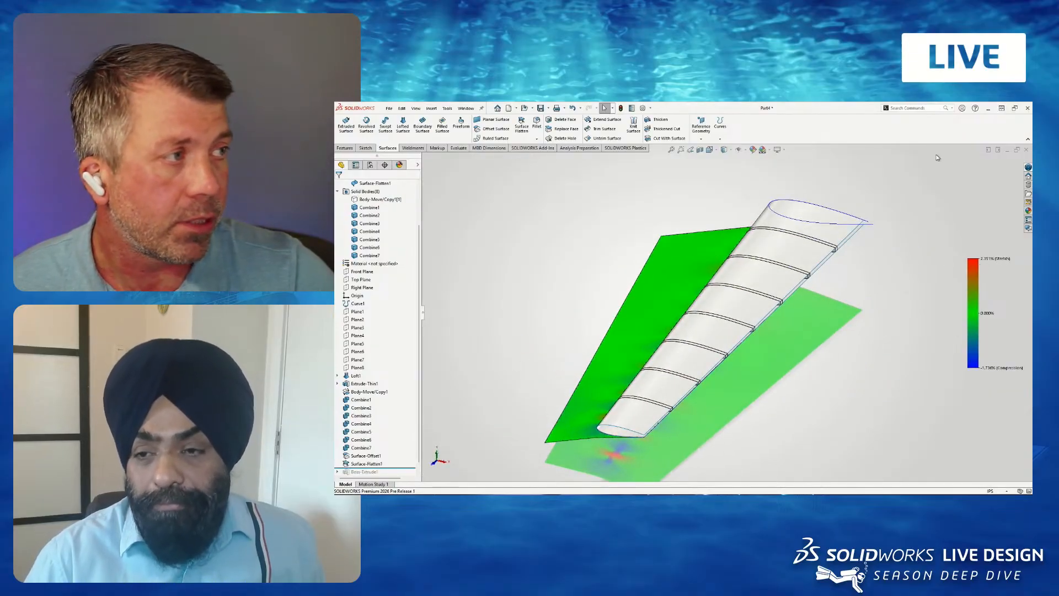
Turn off the flattened skin's Deformation Plot and close the wing part without saving it.
right_click(621, 323)
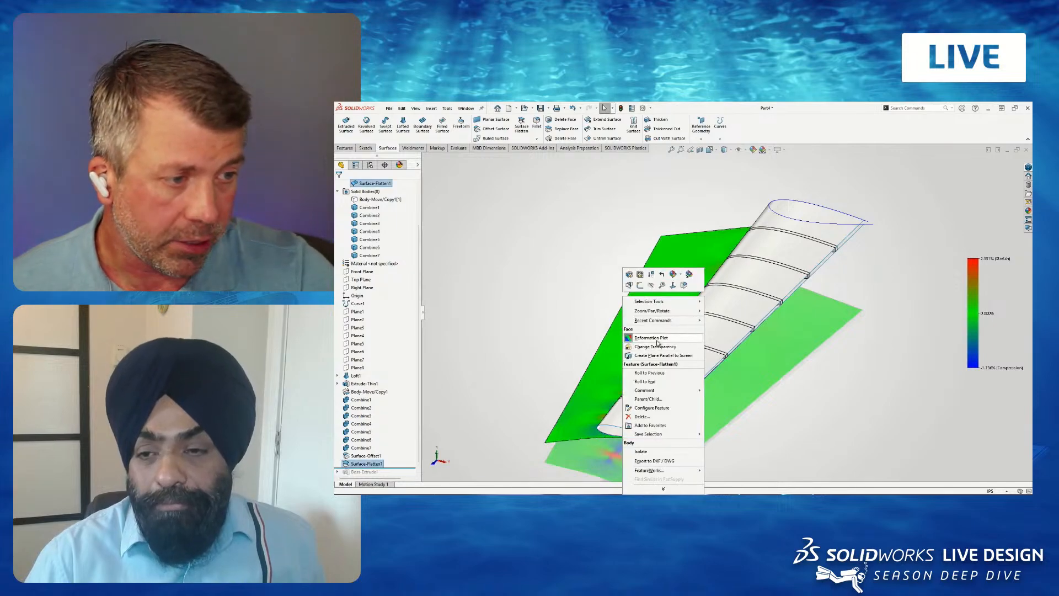
click(654, 338)
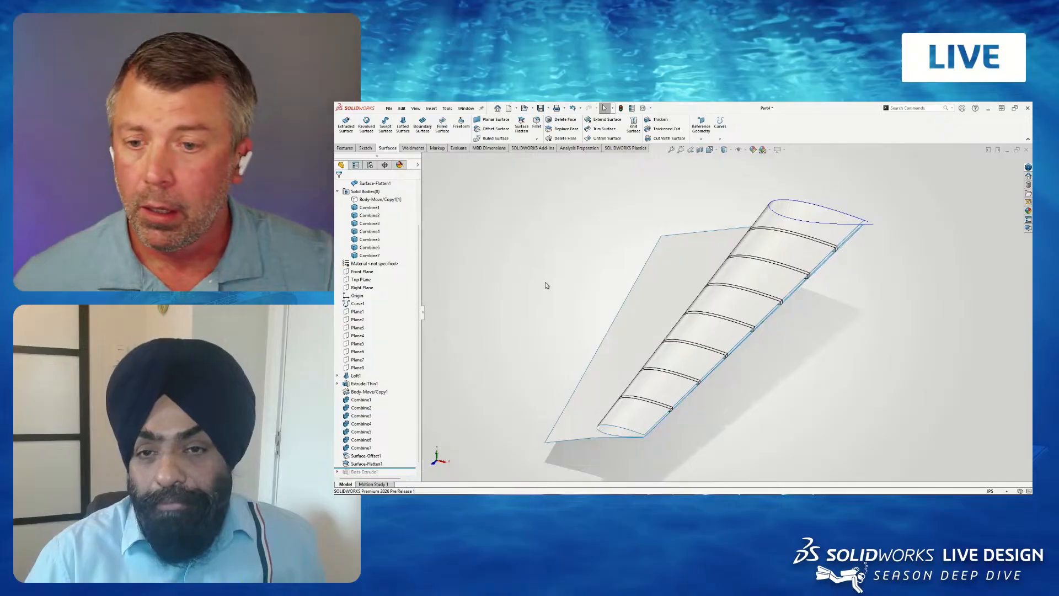
click(1027, 150)
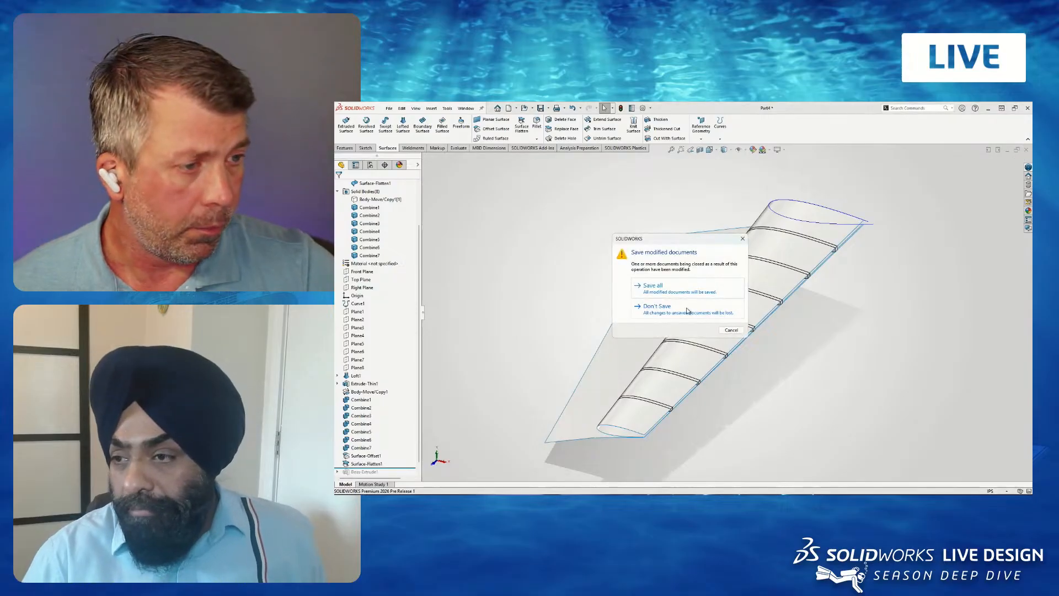
click(635, 301)
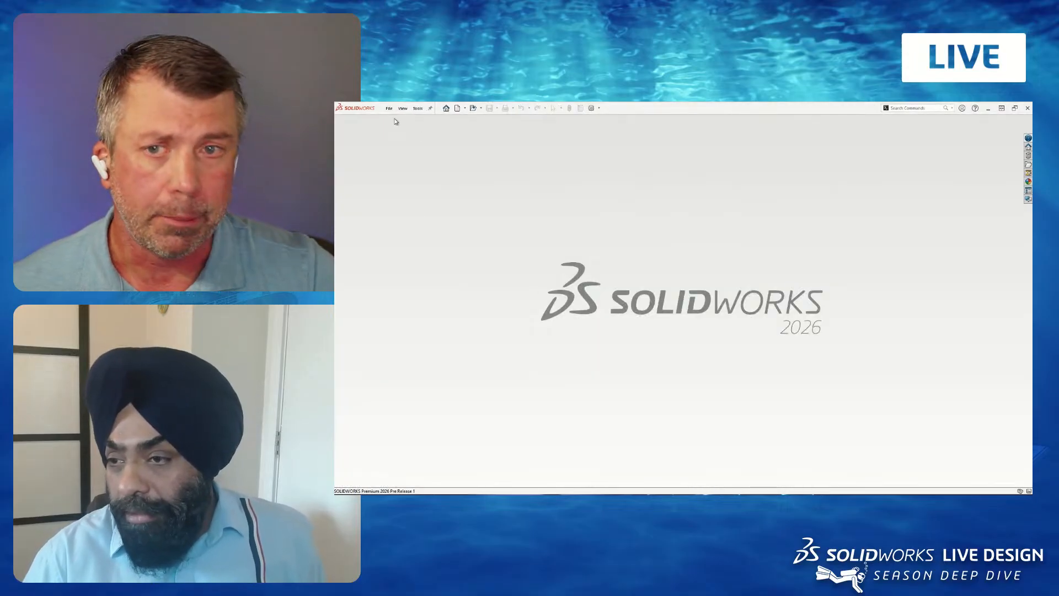
Create a new part from the MMGS part template in the standard templates.
click(389, 109)
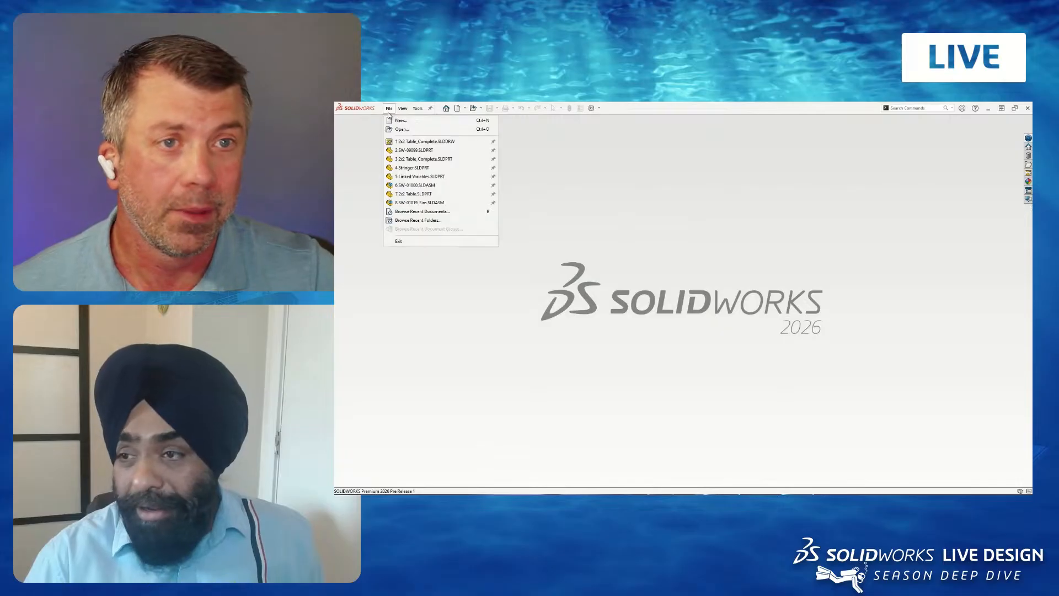
click(395, 120)
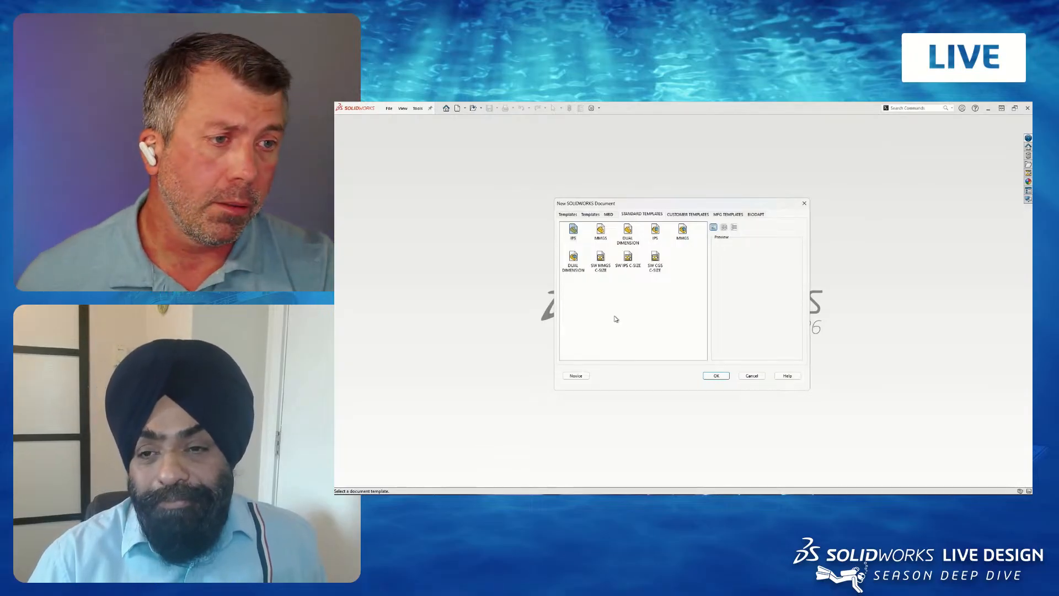
drag(678, 204, 640, 193)
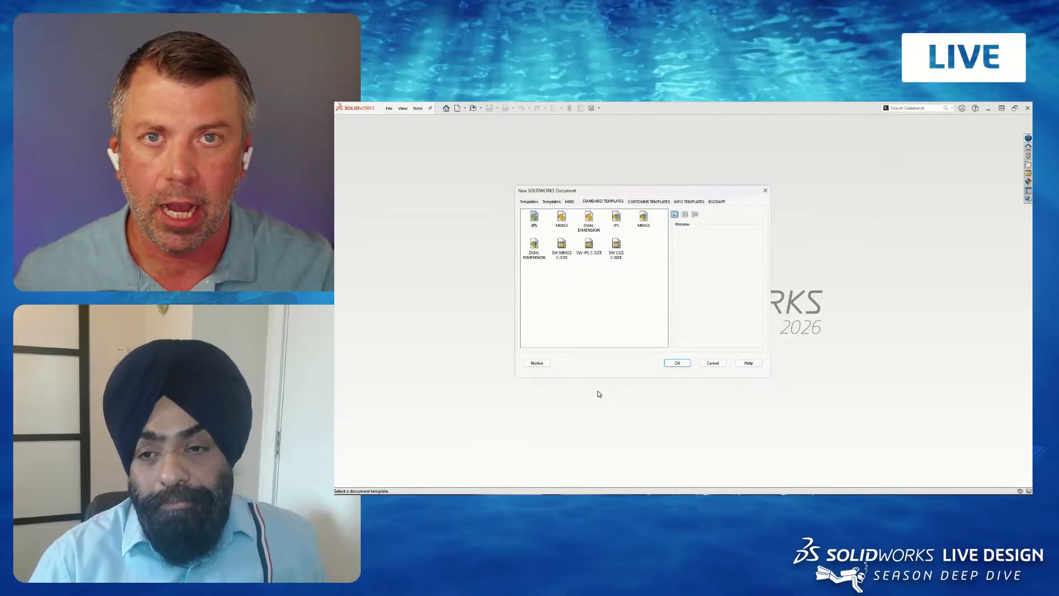
click(621, 317)
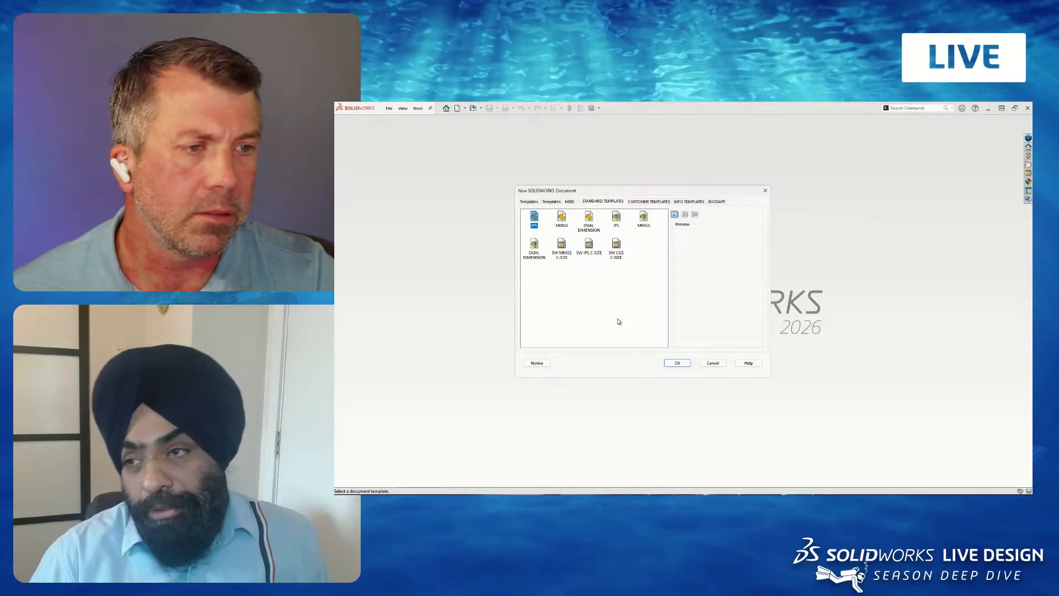
click(562, 218)
click(673, 363)
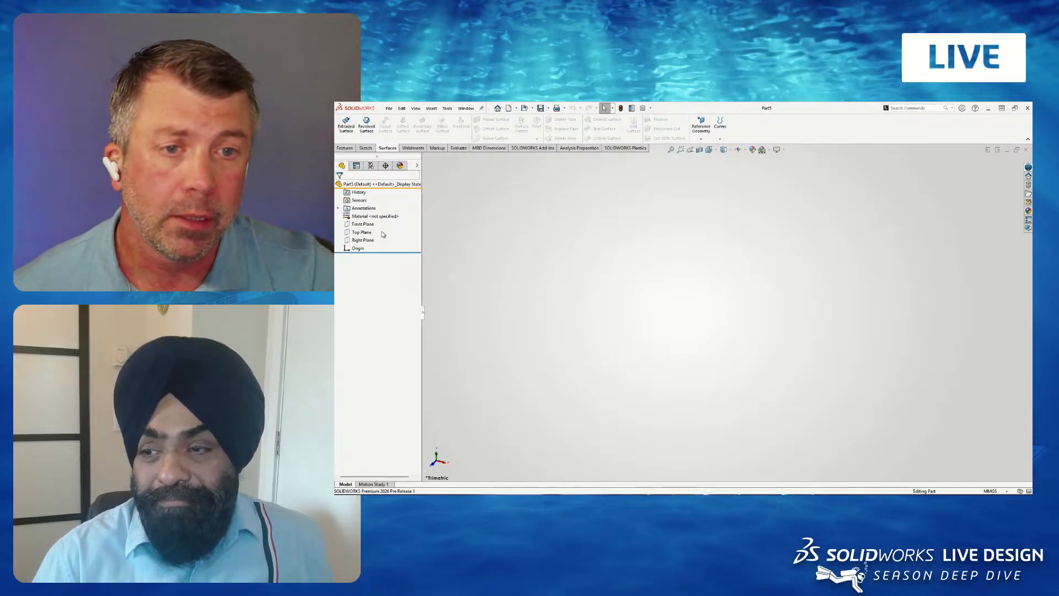
Open a sketch on the Front Plane and find and start the Equation Driven Curve command.
click(364, 225)
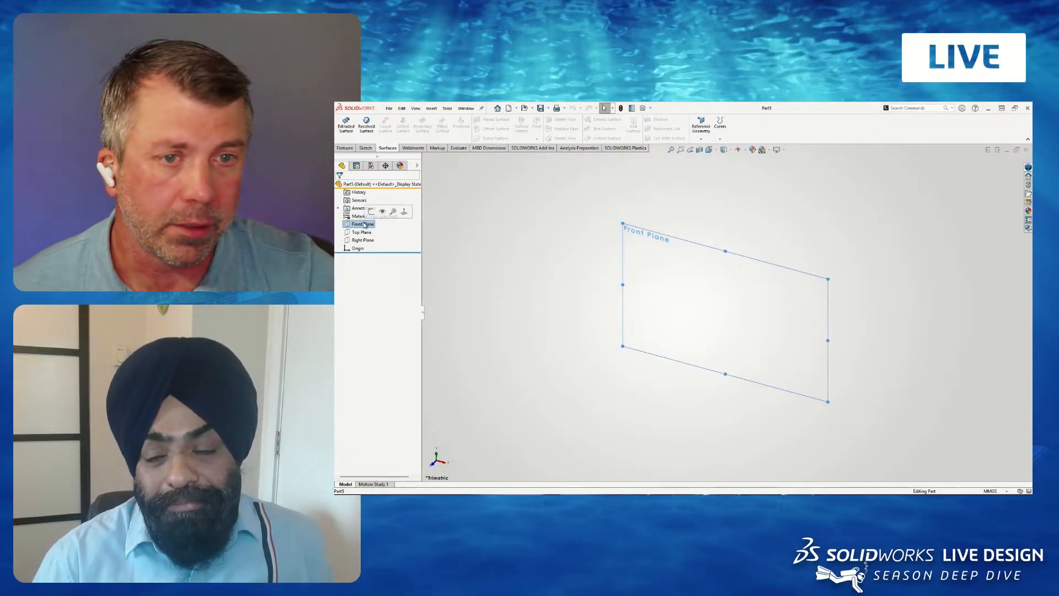
click(376, 210)
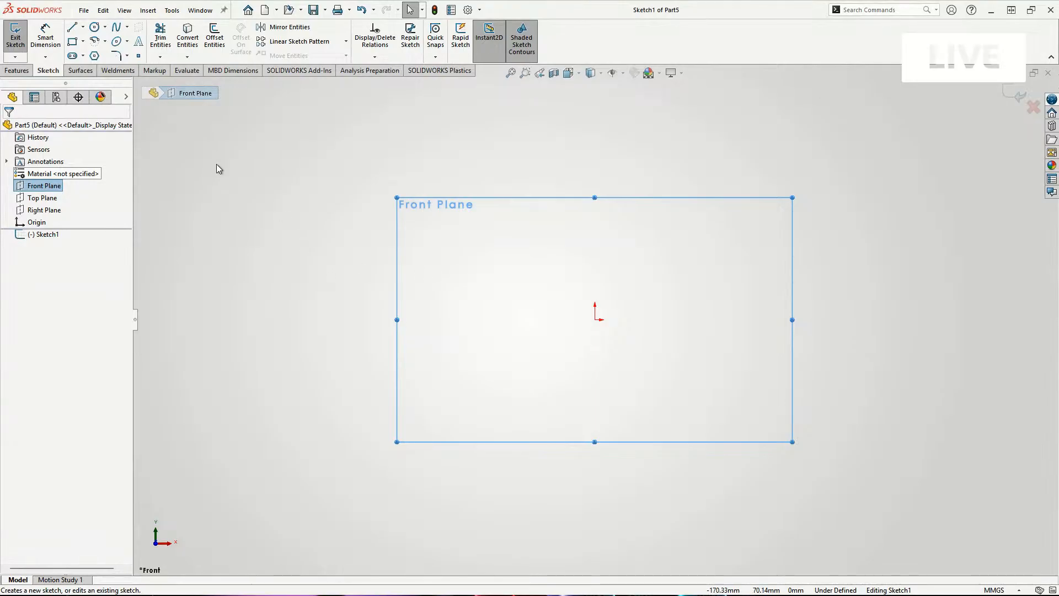
click(281, 159)
key(s)
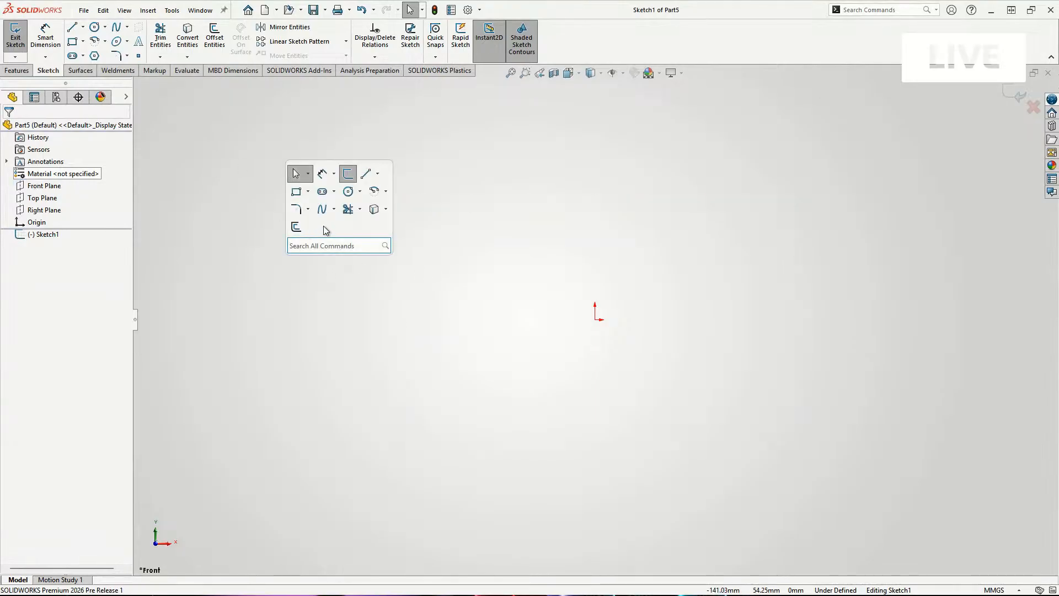
key(s)
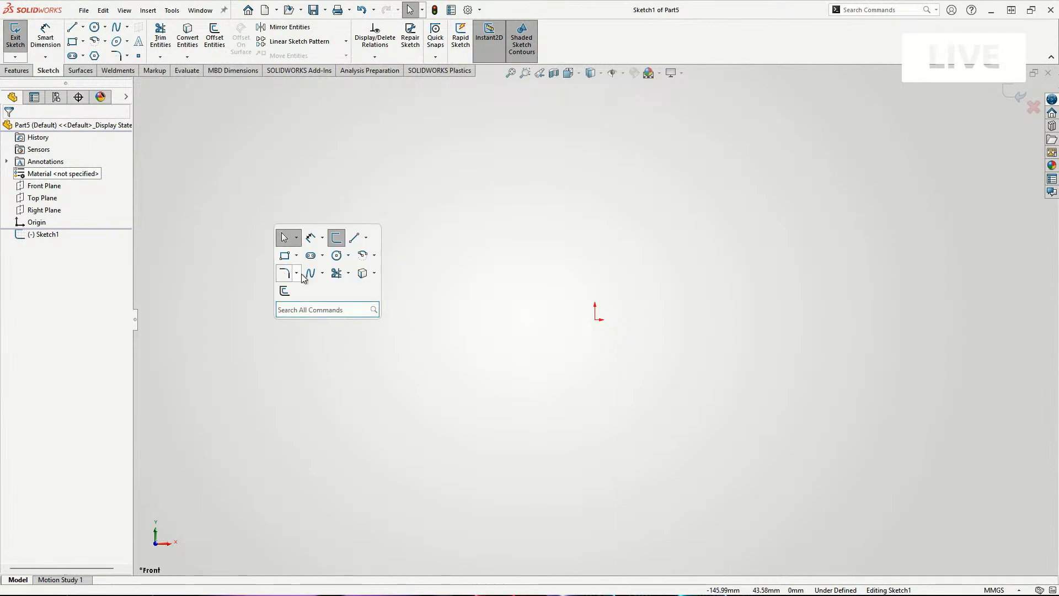
click(324, 310)
text(EQU)
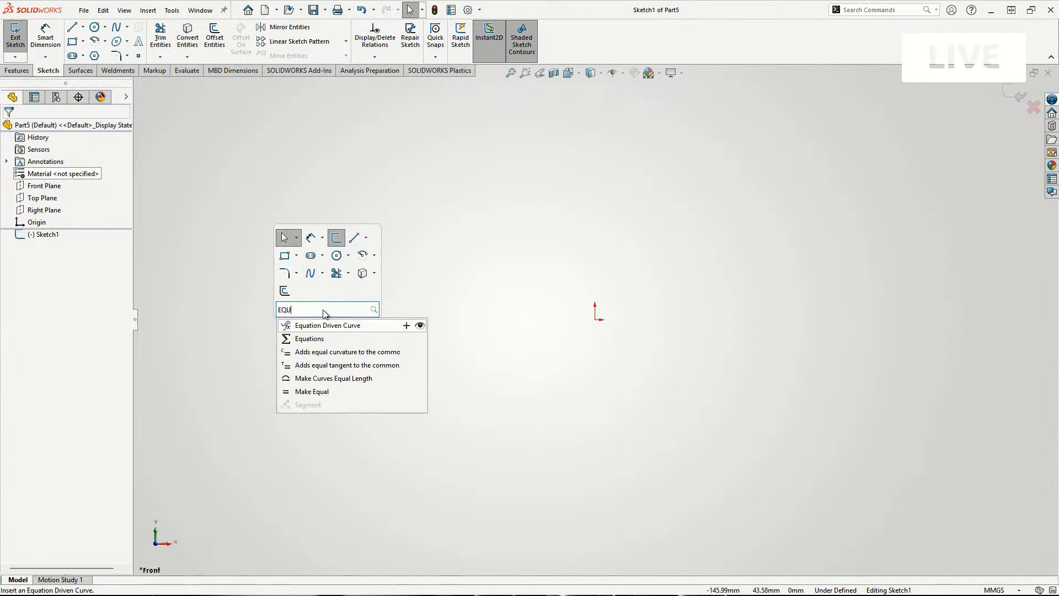
click(379, 327)
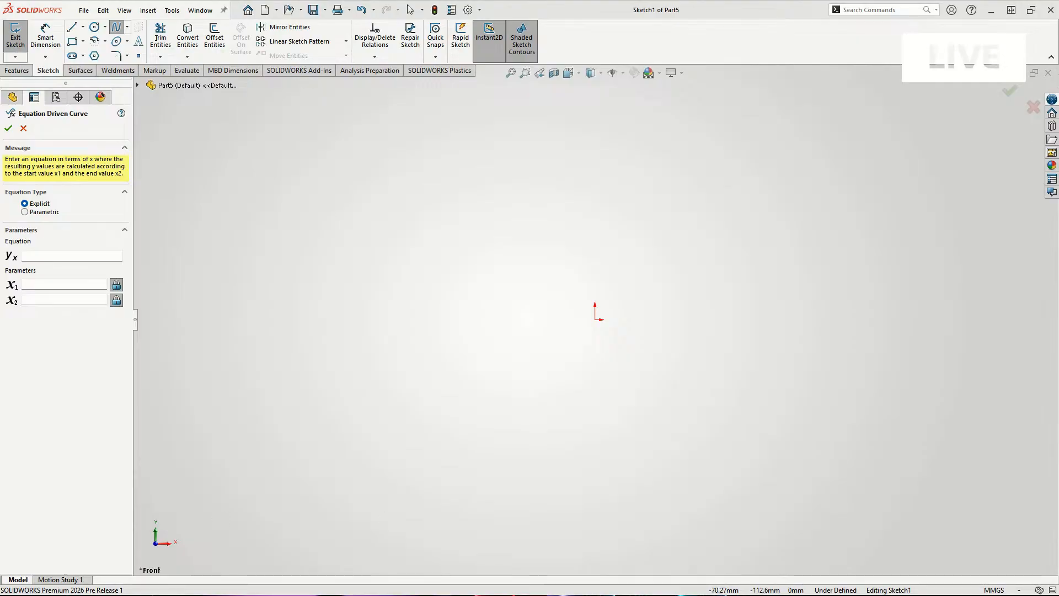
Look up the Gabriel's Horn equation in the 2D Curve.md notes and define the explicit curve as 1/x from 0 to 10.
mouse_move(504, 592)
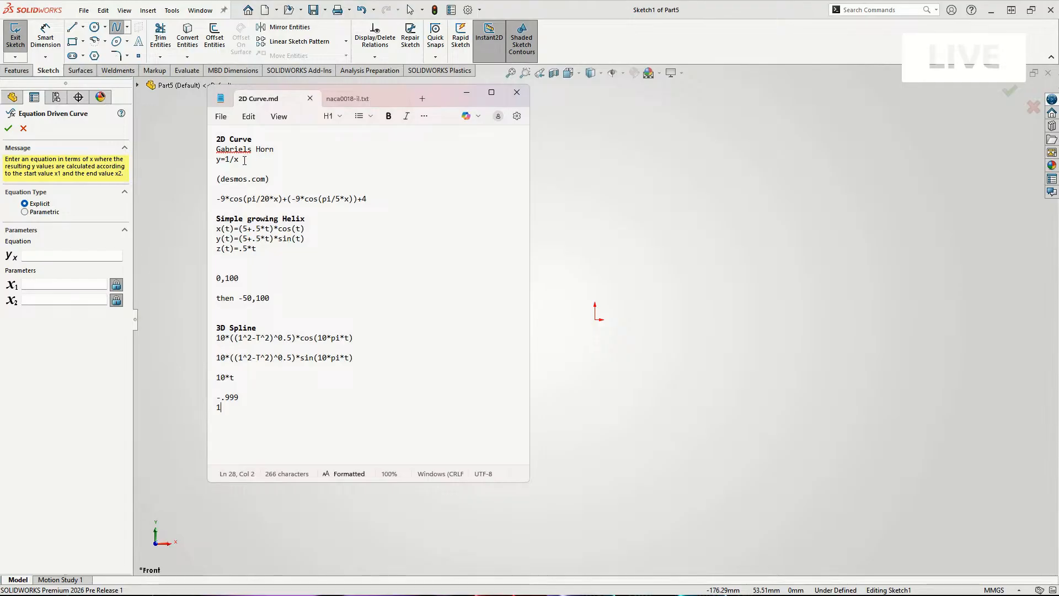
drag(240, 160, 216, 161)
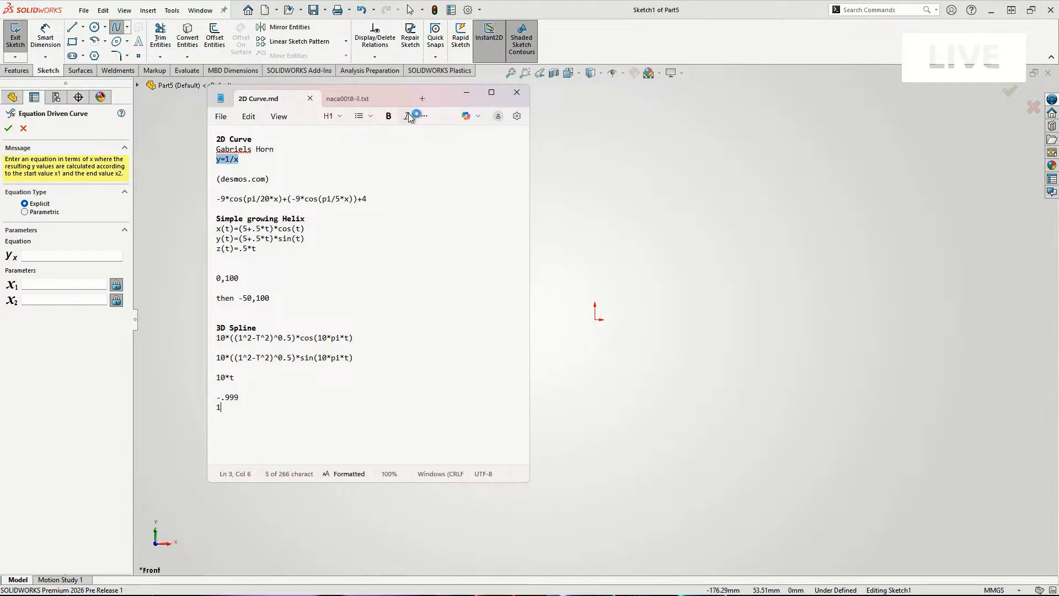
drag(442, 97, 1, 273)
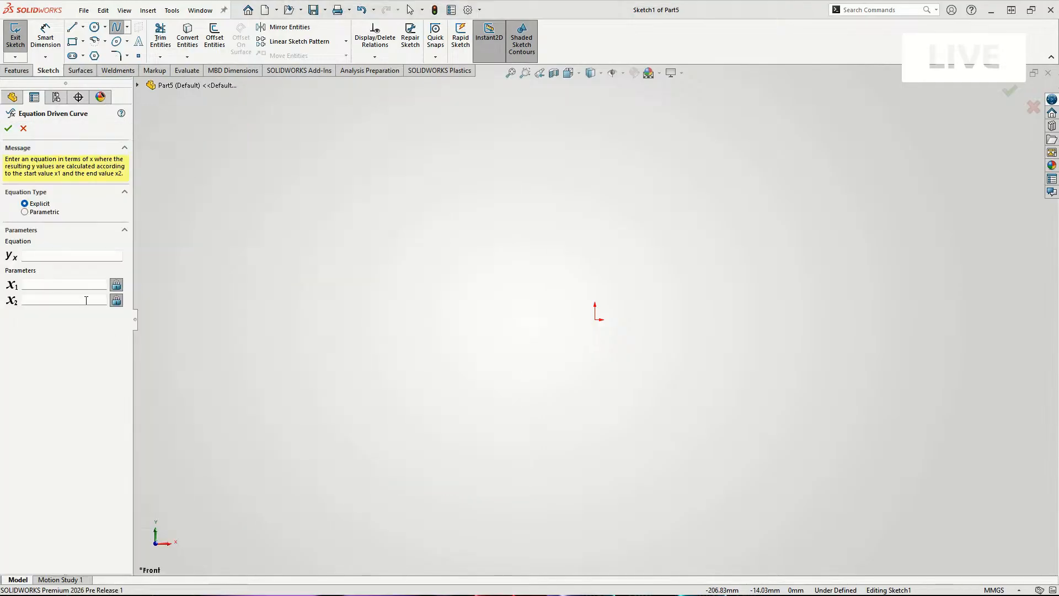
click(65, 255)
text(1/x)
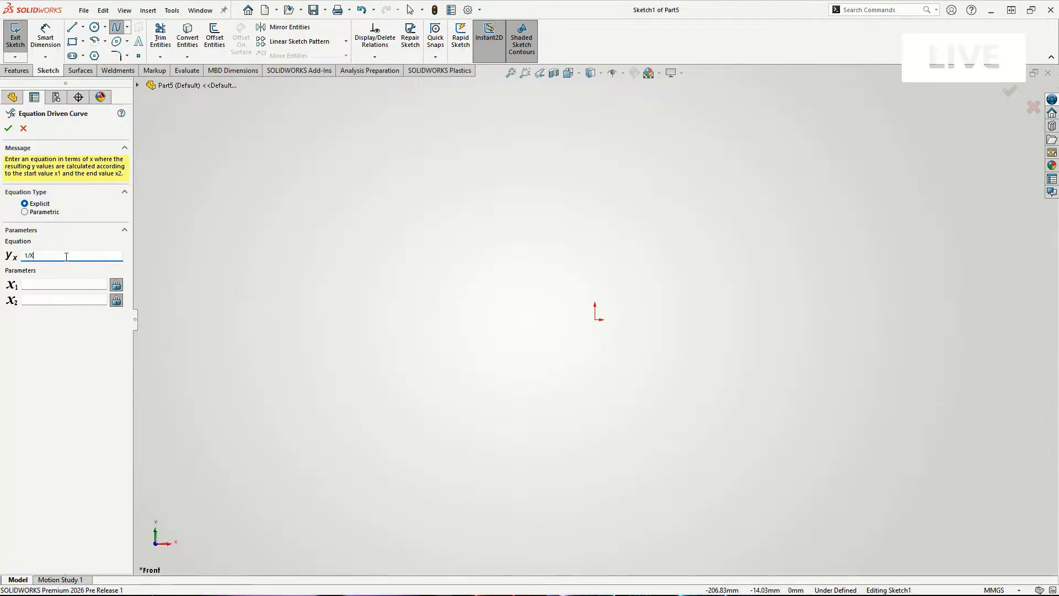
click(49, 287)
click(60, 298)
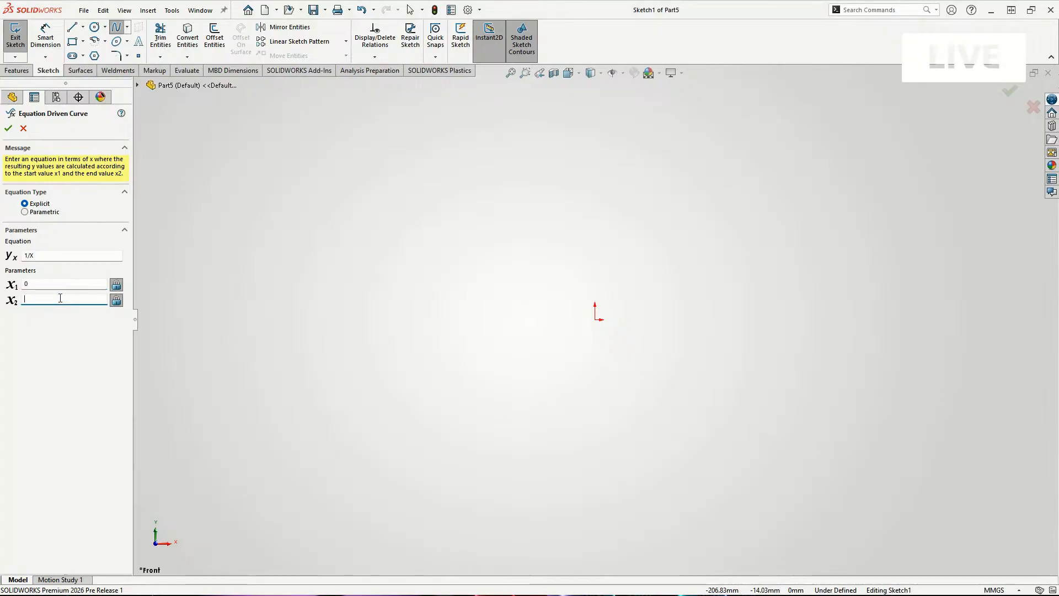
text(10)
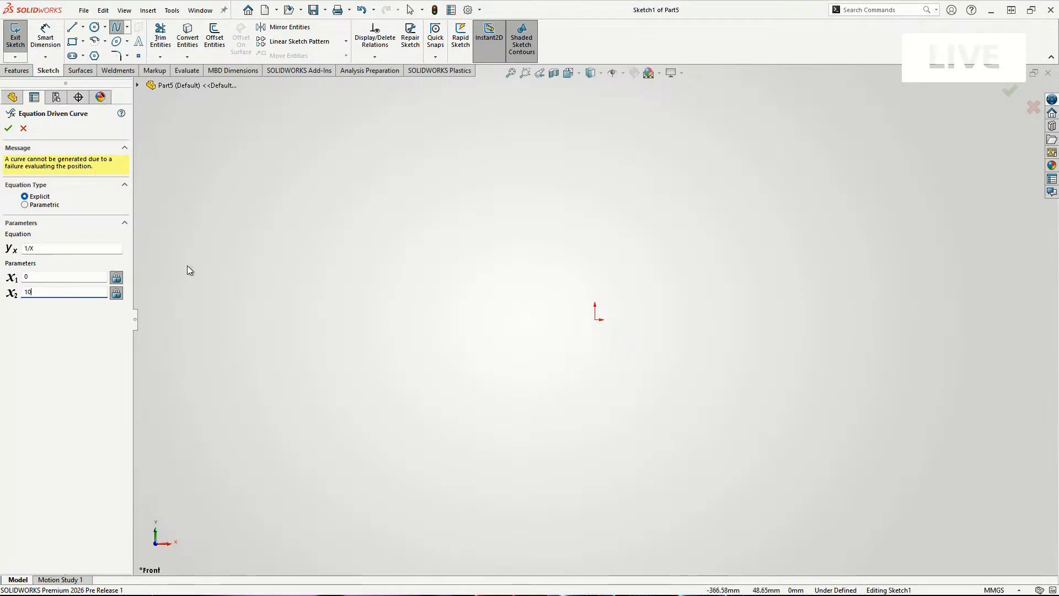
Set the equation curve's start value x1 to 1 and create the curve.
click(38, 276)
key(BackSpace)
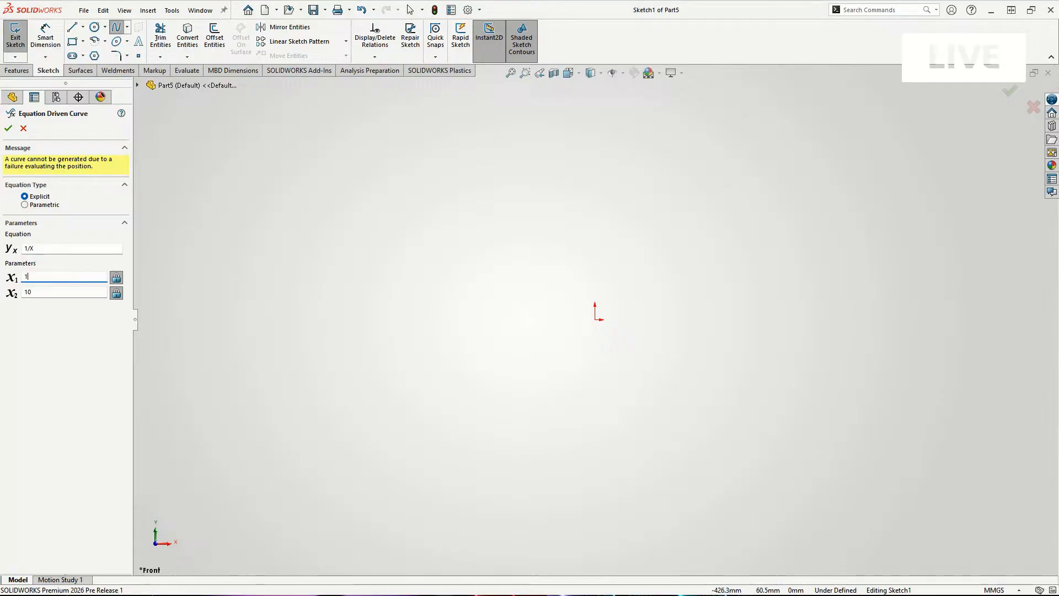
text(1)
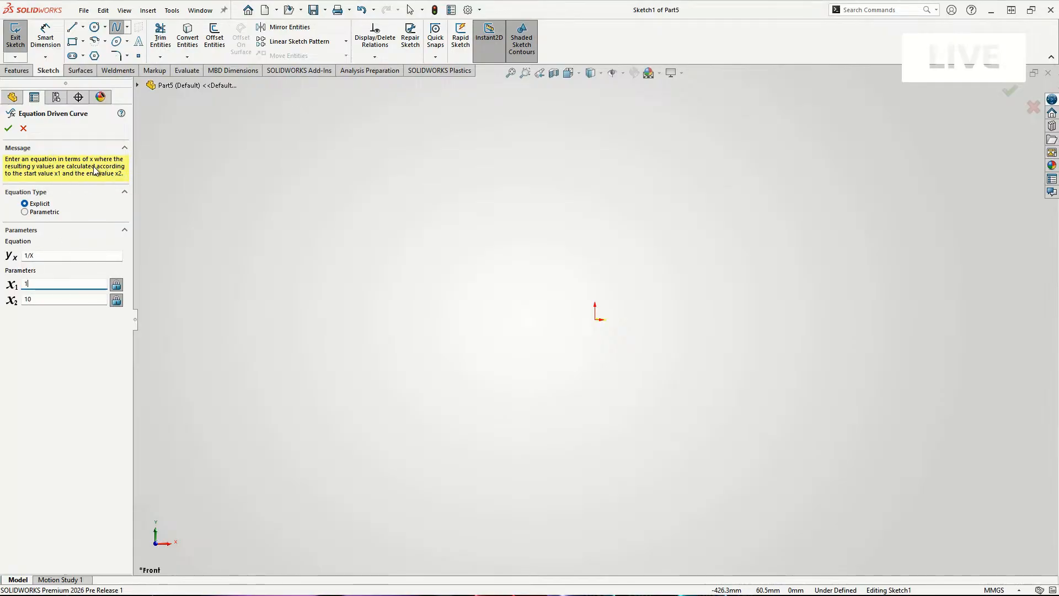
scroll(637, 346, down, 3)
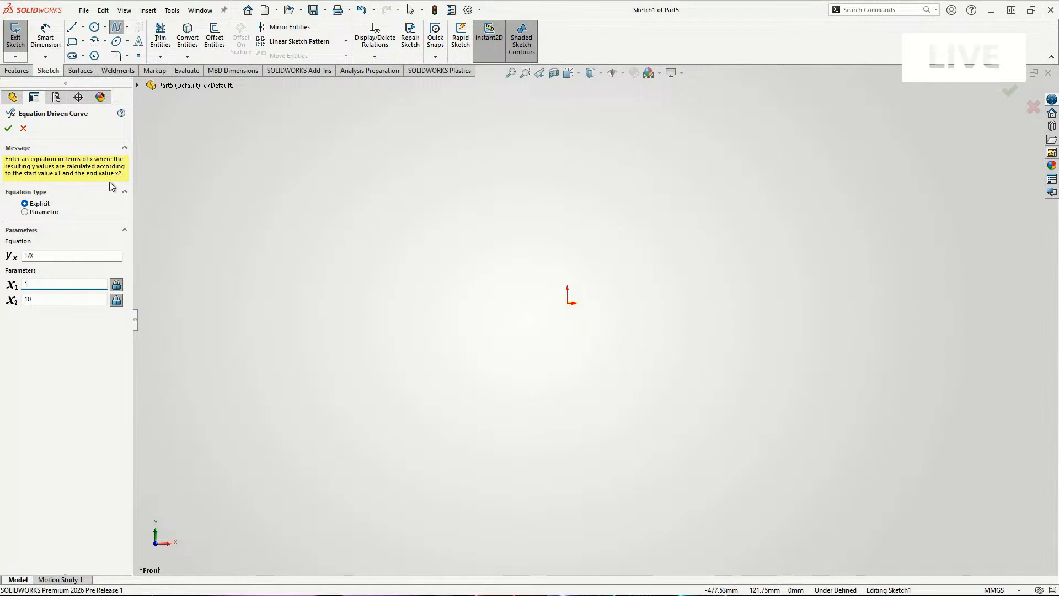
click(9, 128)
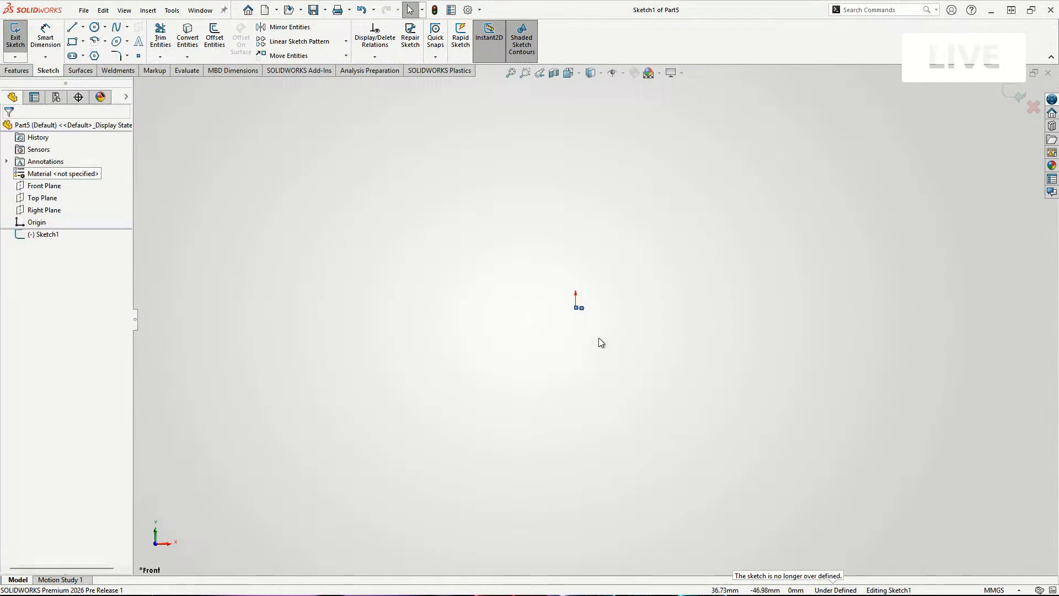
key(f)
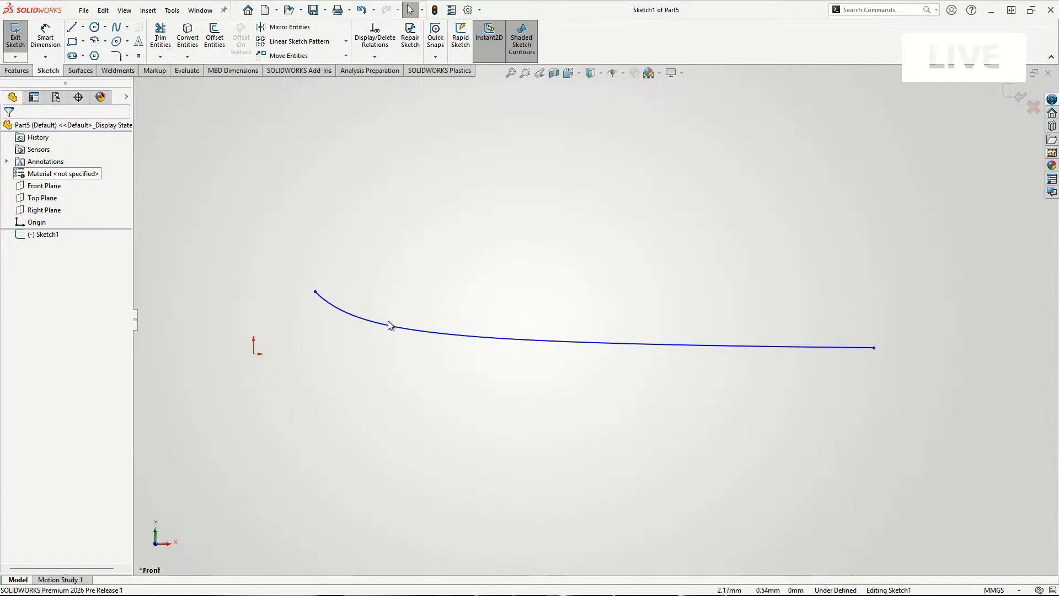
Sketch a horizontal centerline about 11.4 mm long below the equation curve and the origin.
key(s)
key(s)
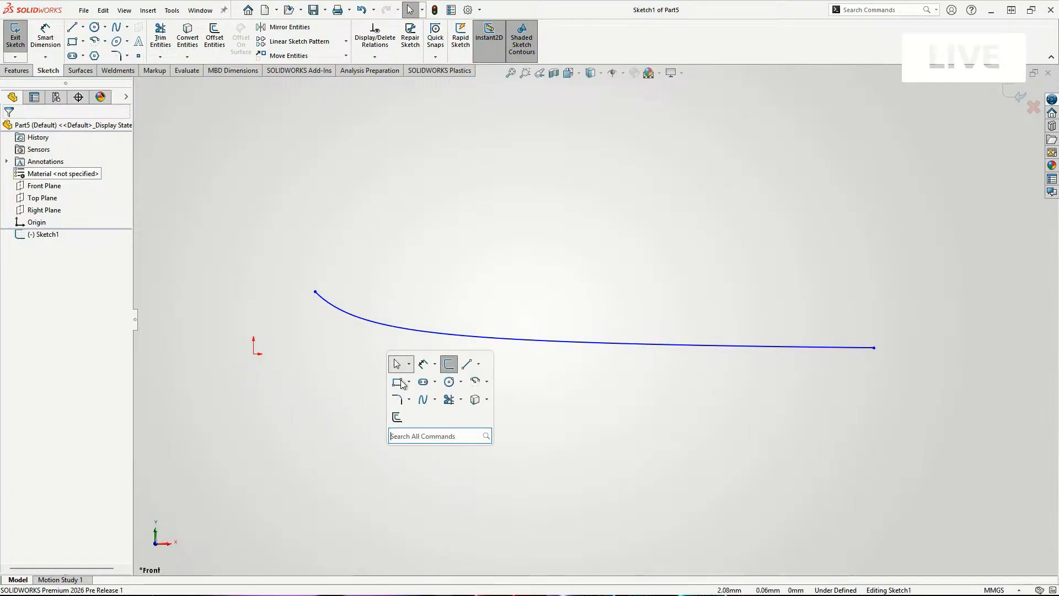
click(479, 364)
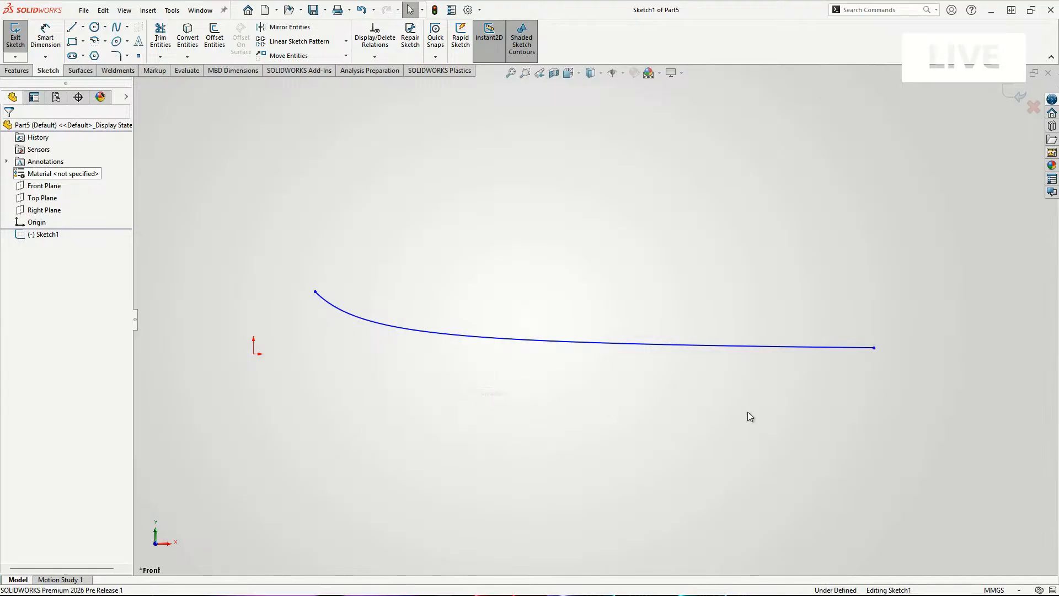
click(875, 381)
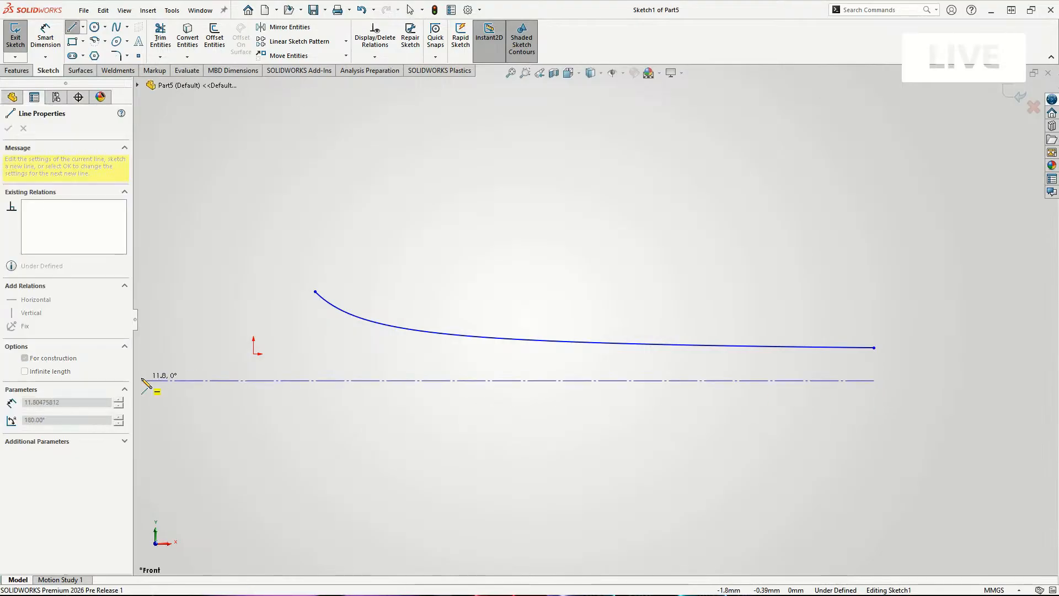
click(169, 380)
key(Escape)
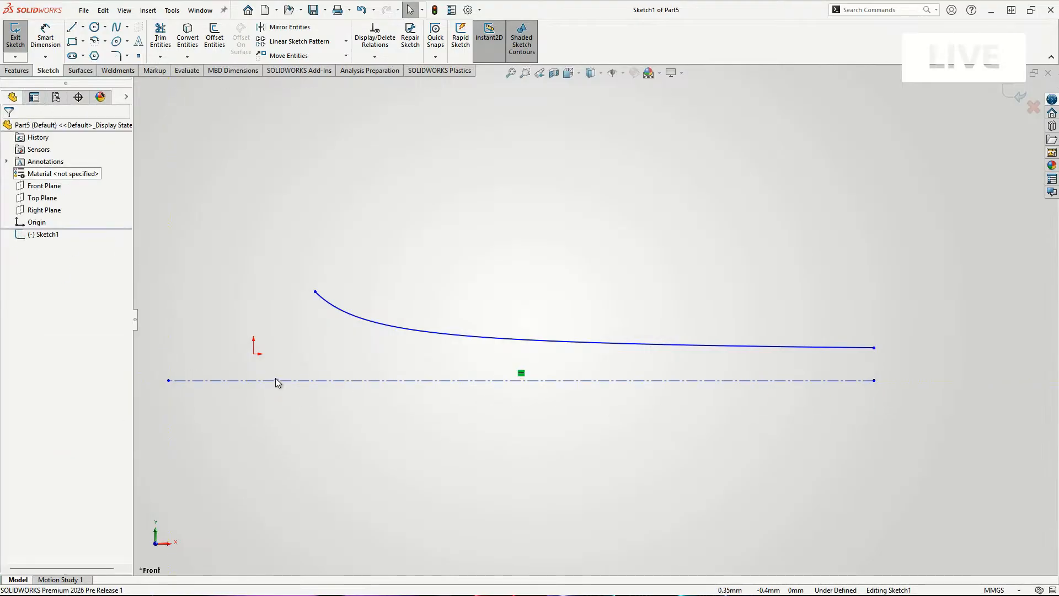
click(282, 380)
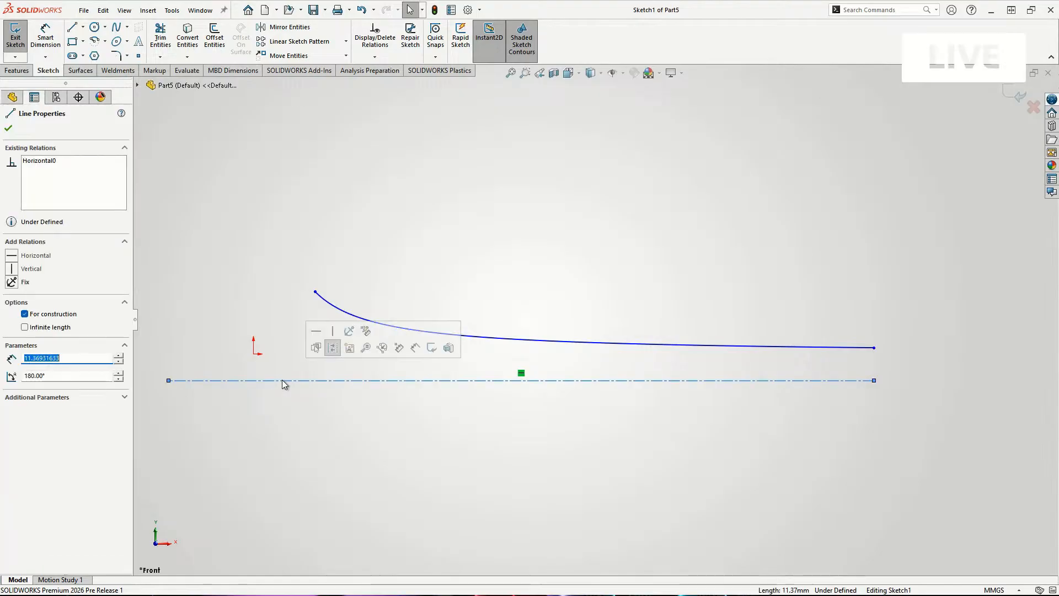
click(437, 242)
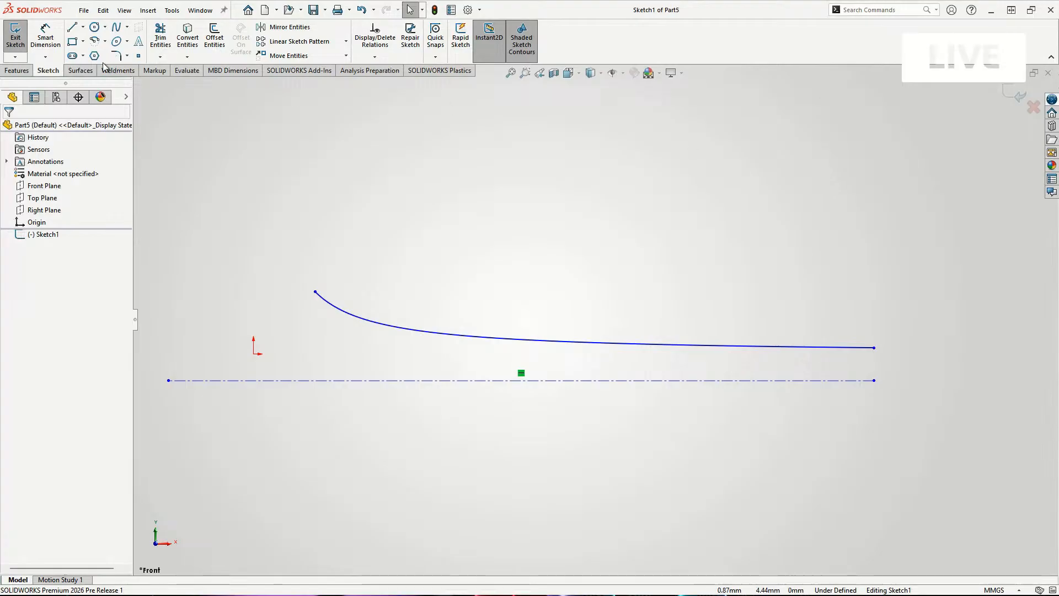
Revolve the curve 360 degrees about the centerline as a surface and list the part's surface bodies.
click(77, 71)
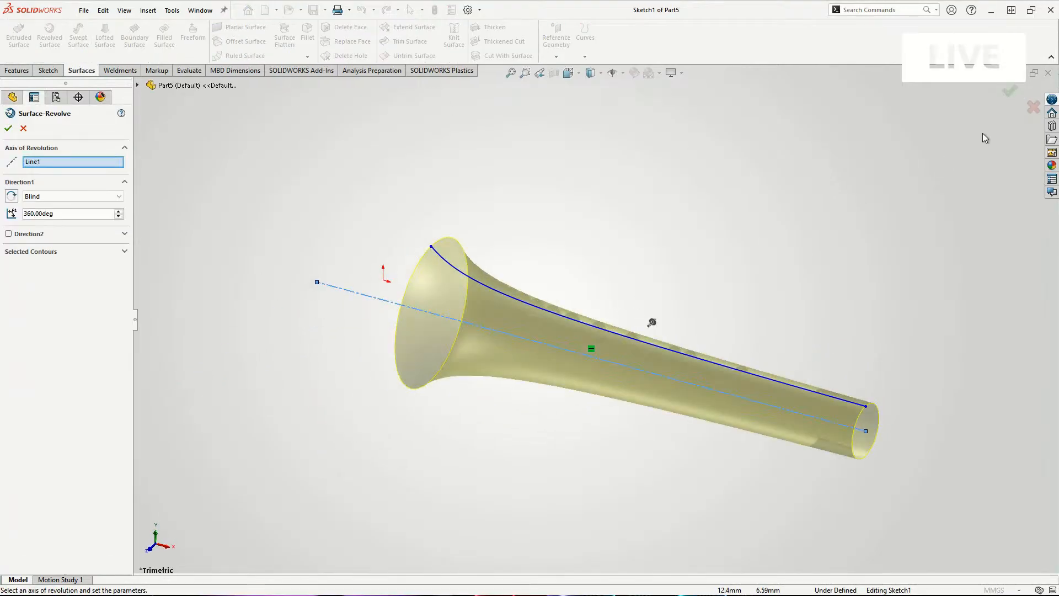
click(1010, 91)
mouse_move(648, 310)
middle_down()
mouse_move(731, 320)
mouse_move(776, 199)
mouse_move(672, 206)
mouse_move(548, 239)
mouse_move(503, 285)
middle_up()
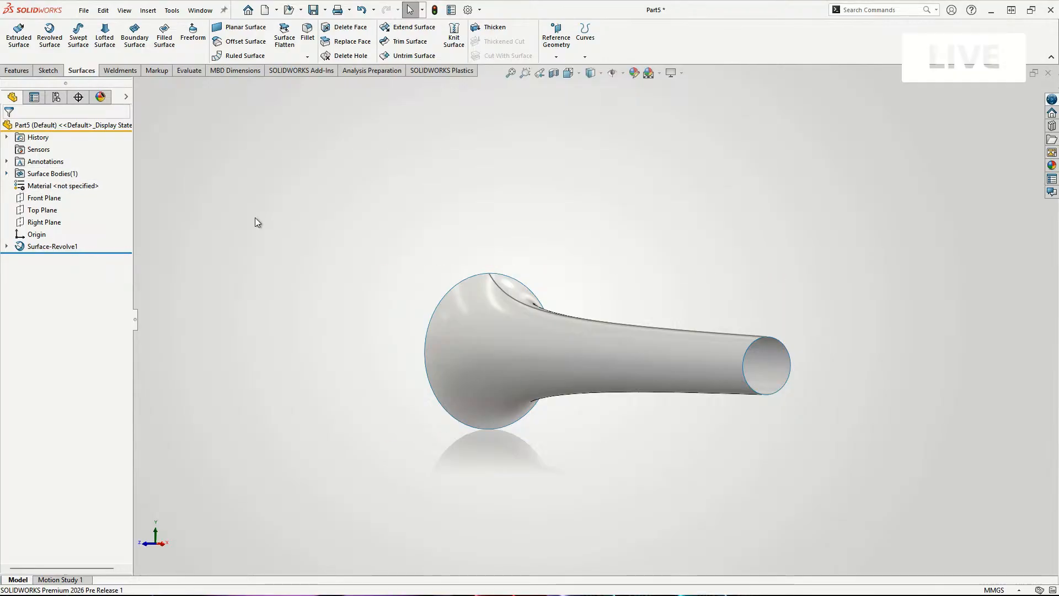
click(7, 174)
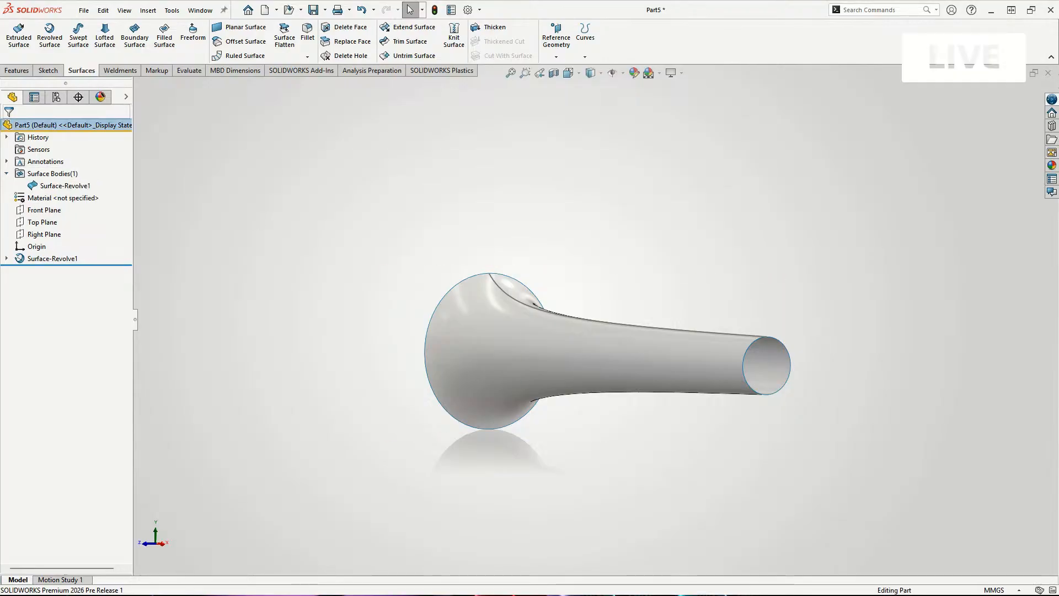
View the single unbroken helix formula in ChatGPT and the Desmos graphing calculator in the browser, and return to the part.
drag(0, 595, 284, 114)
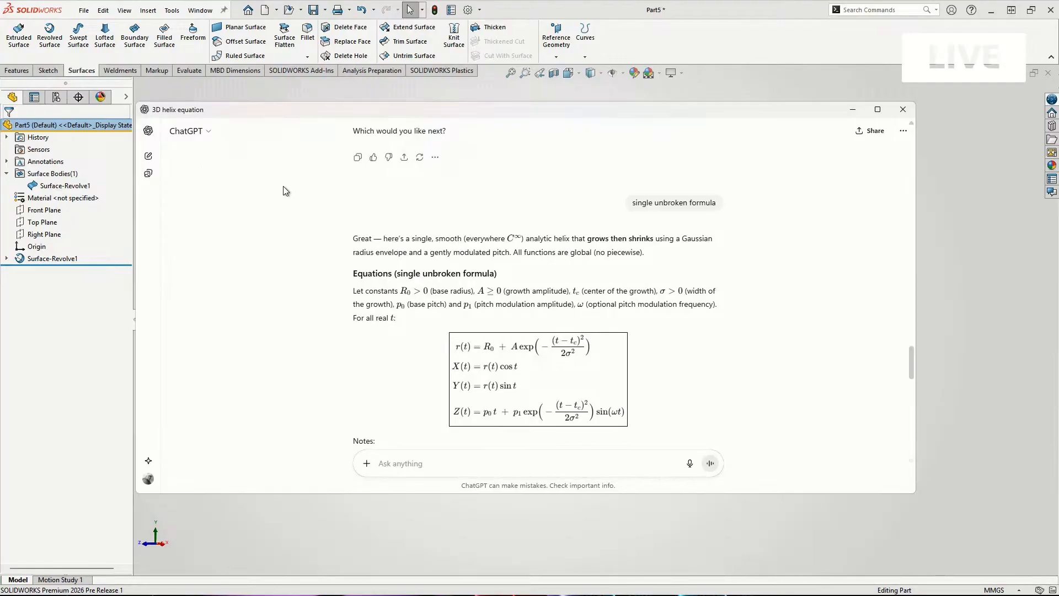
drag(430, 114, 0, 156)
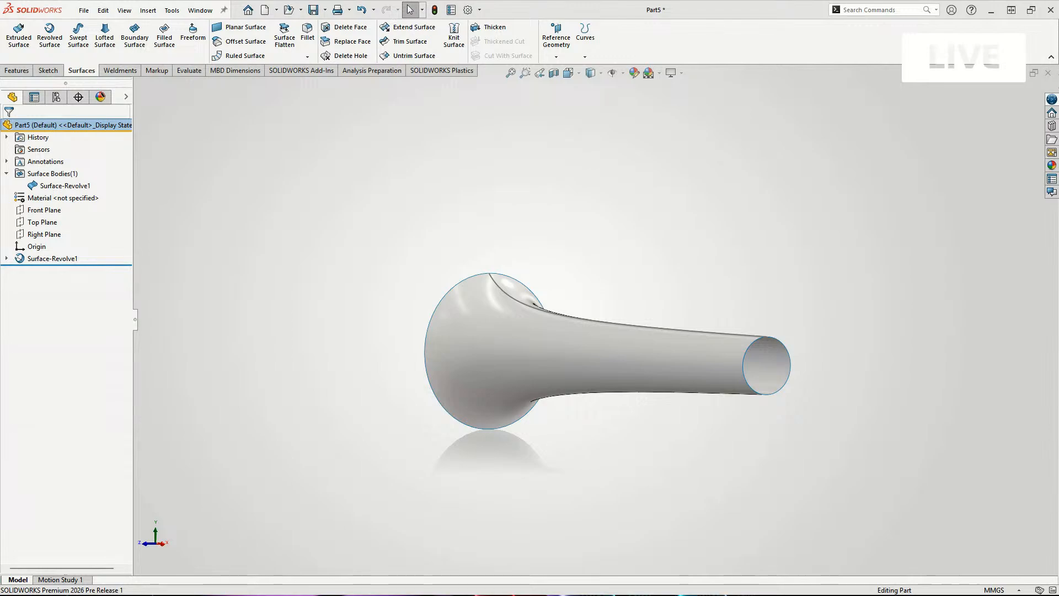
drag(0, 380, 154, 196)
double_click(604, 66)
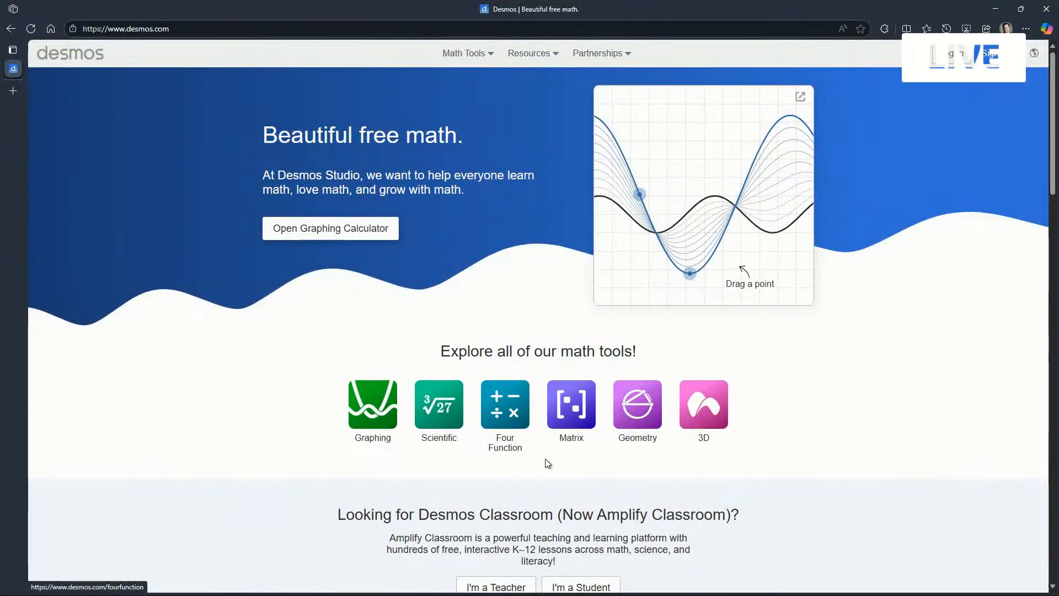
click(375, 417)
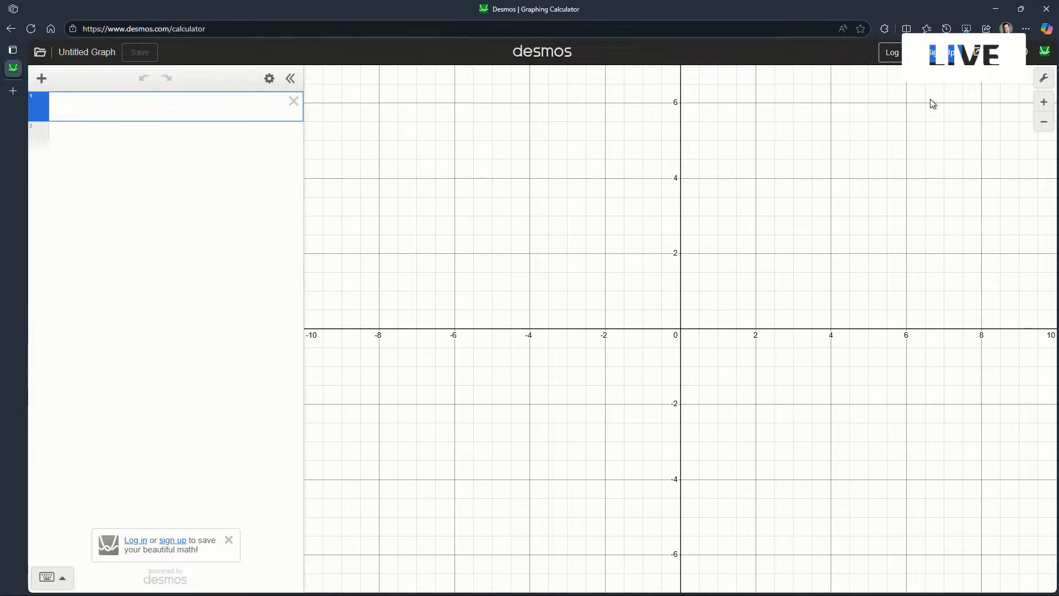
mouse_move(11, 69)
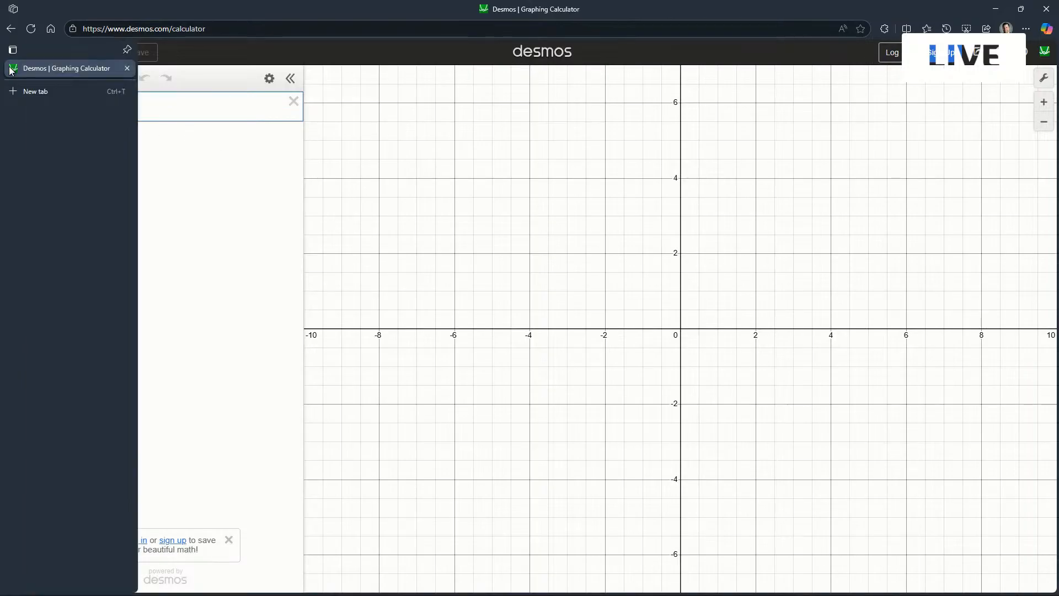
click(127, 68)
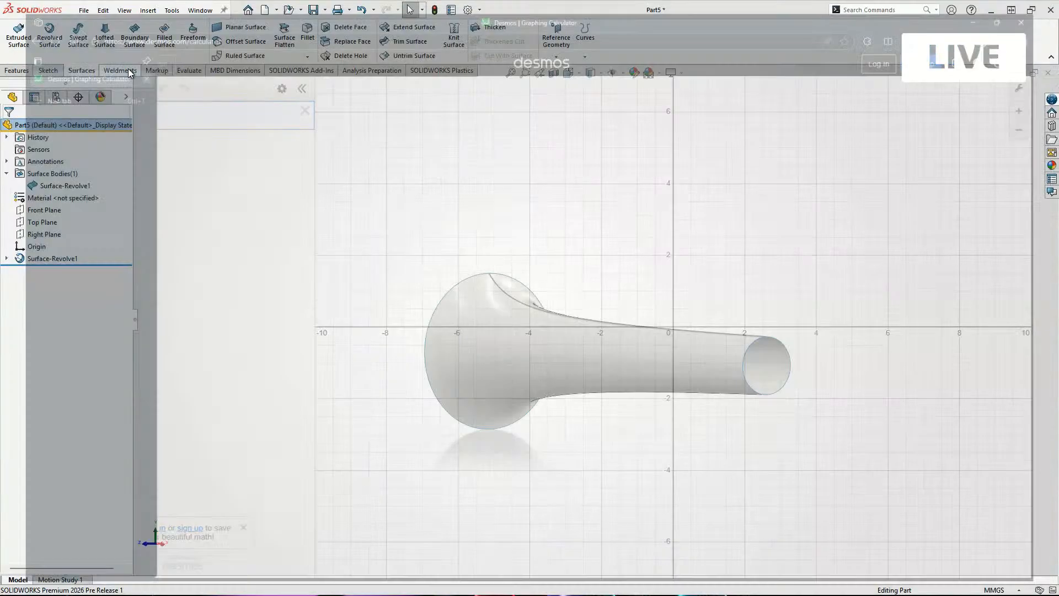
Open the sketch of the revolved horn surface for editing.
middle_drag(355, 369, 697, 383)
key(f)
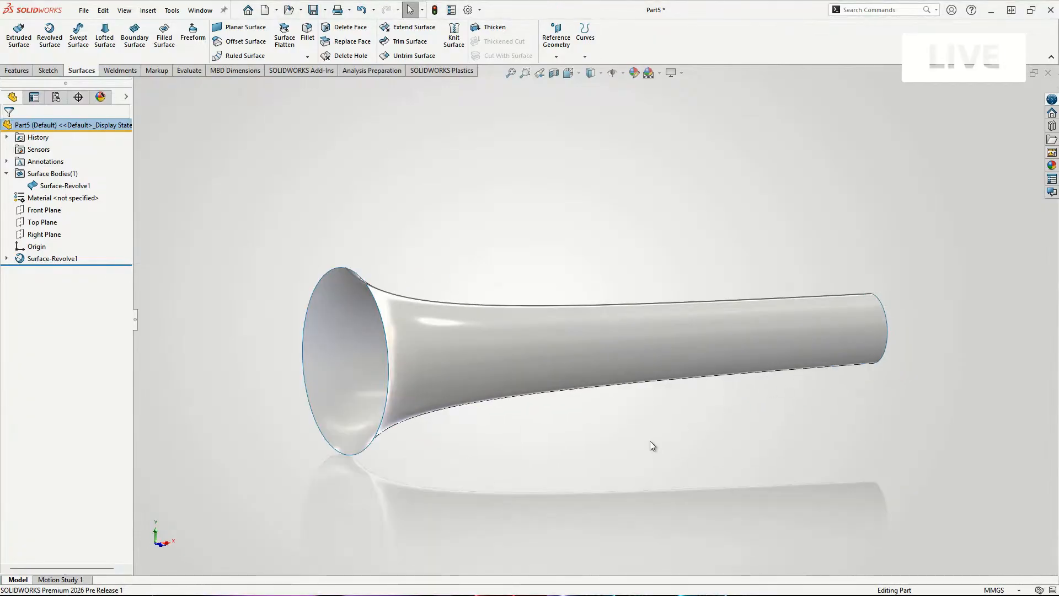
middle_drag(552, 513, 396, 359)
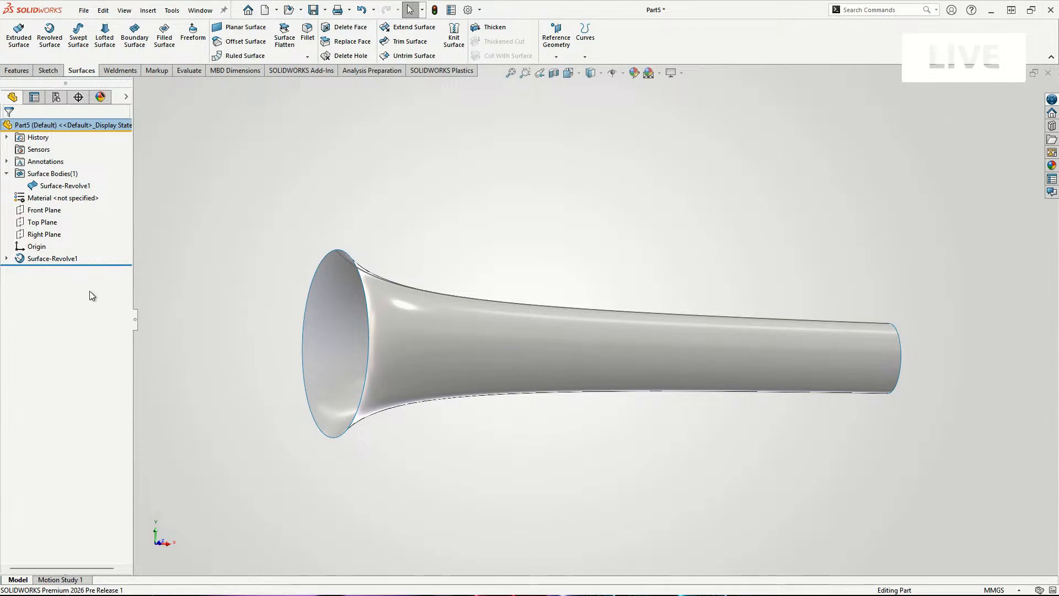
click(7, 258)
click(52, 270)
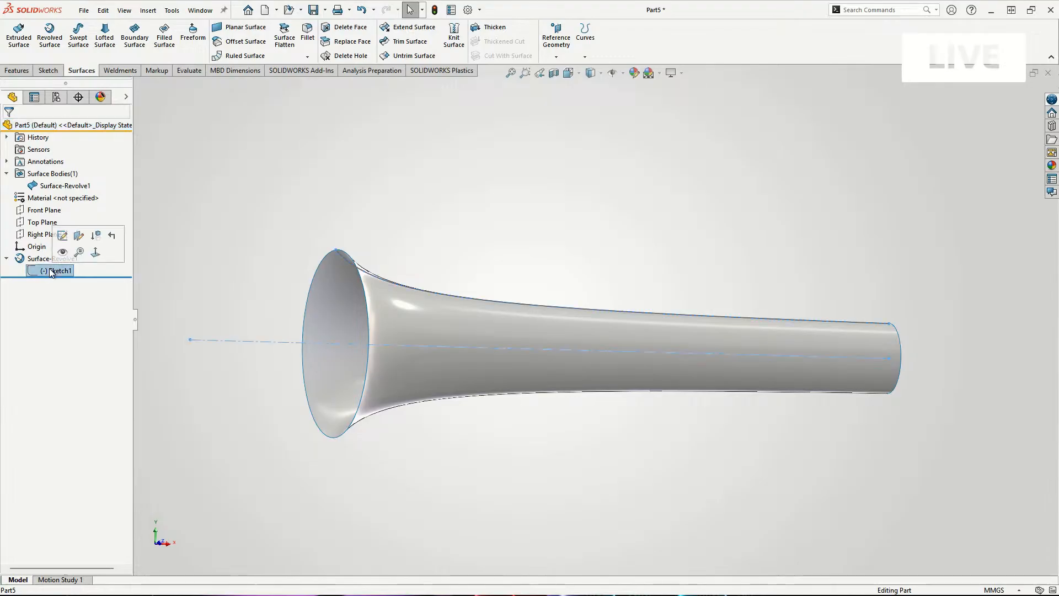
right_click(55, 268)
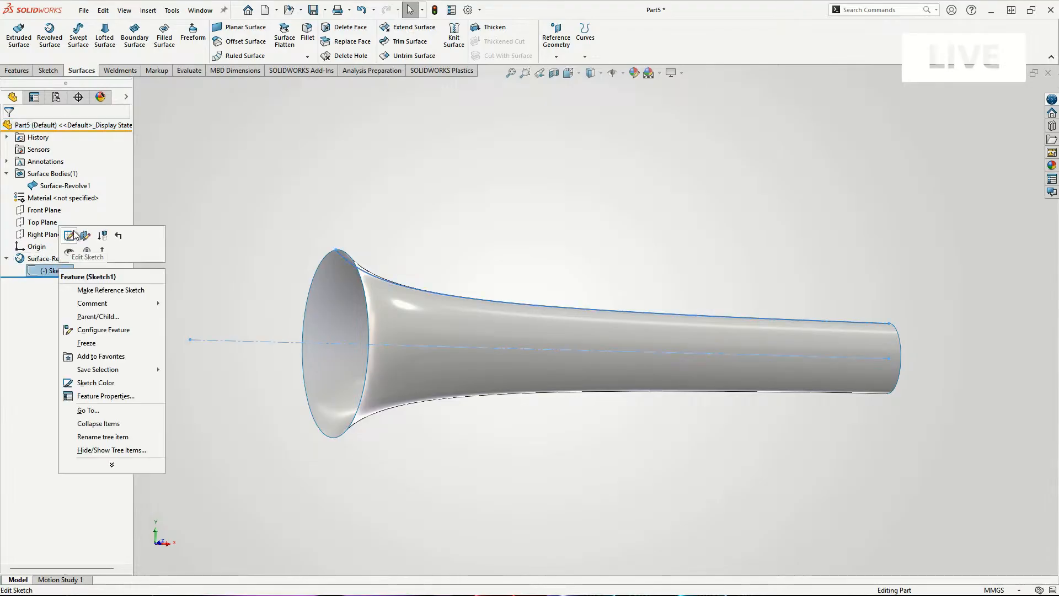
click(78, 235)
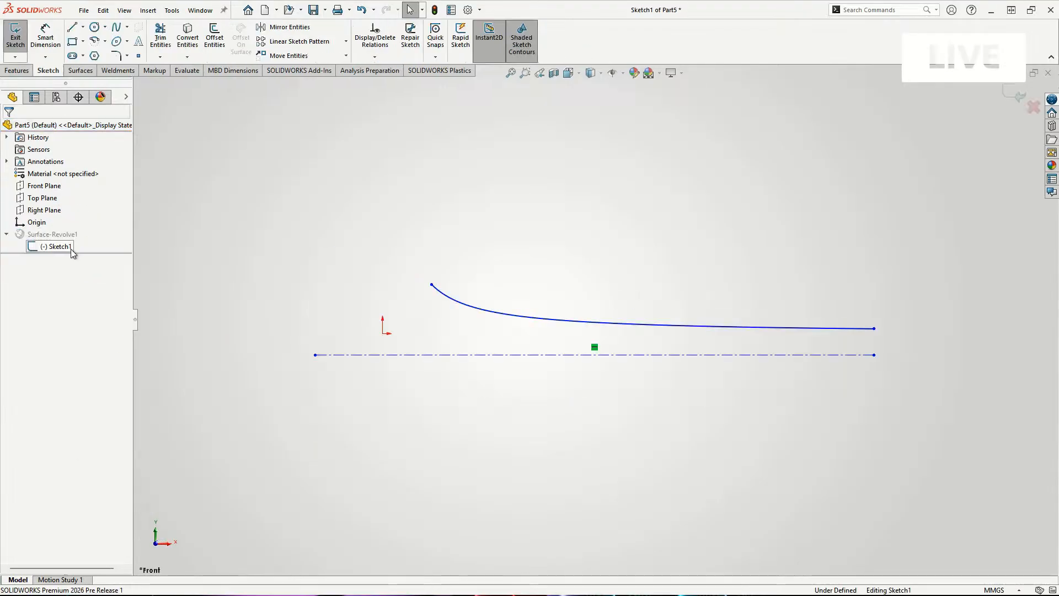
Try an end value x2 of 120 for the explicit 1/x equation curve.
click(485, 315)
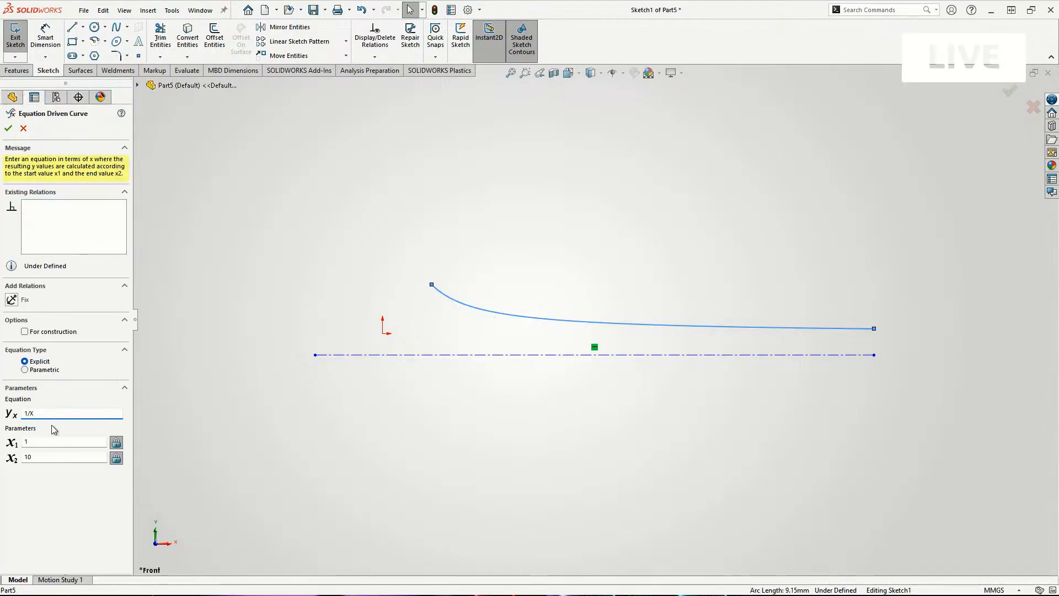
click(40, 458)
key(BackSpace)
text(20)
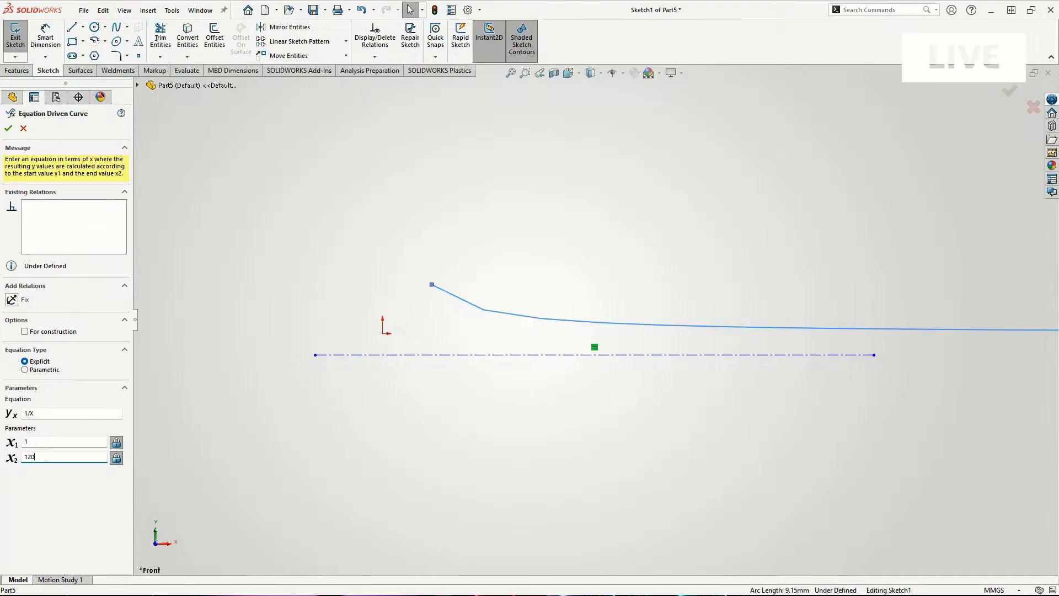
scroll(777, 356, up, 5)
scroll(833, 343, down, 1)
scroll(839, 342, up, 3)
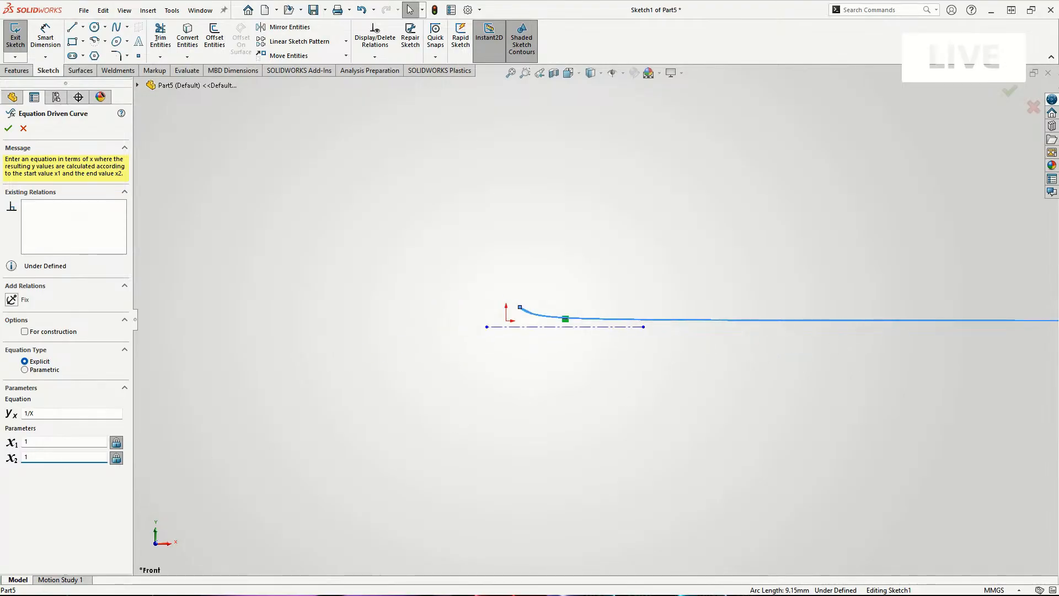
Try the equation 1/X^2 with an end value x2 of 10, discard the curve changes and exit the sketch.
key(BackSpace)
click(51, 414)
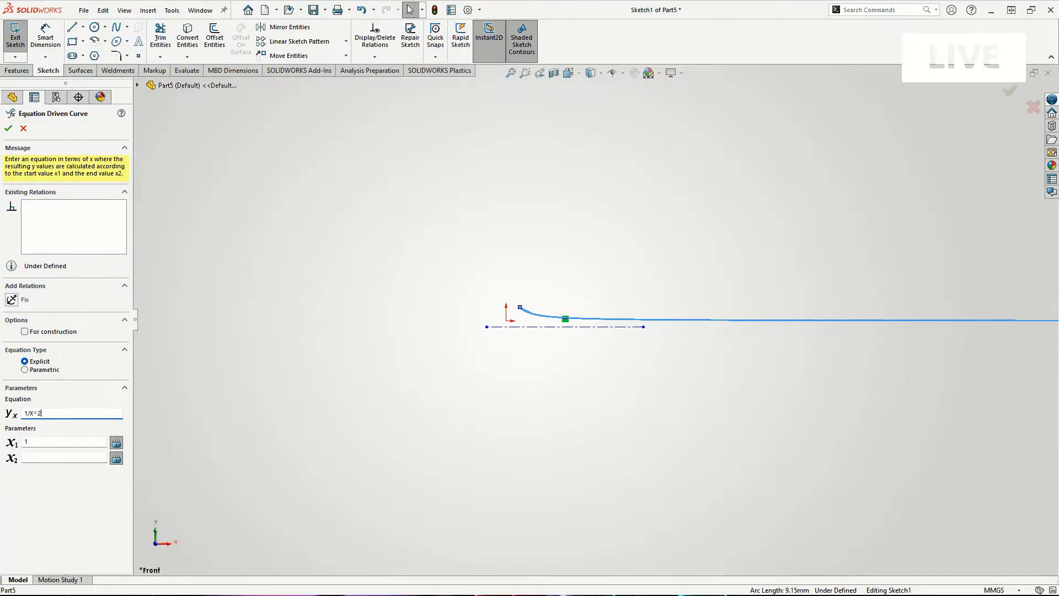
click(51, 462)
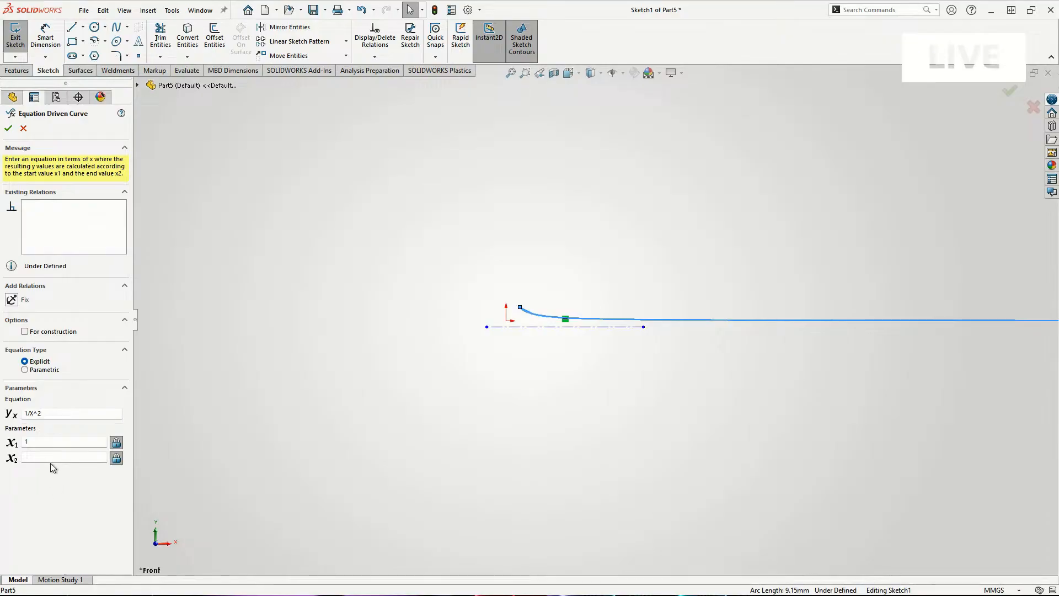
text(10)
scroll(772, 310, down, 4)
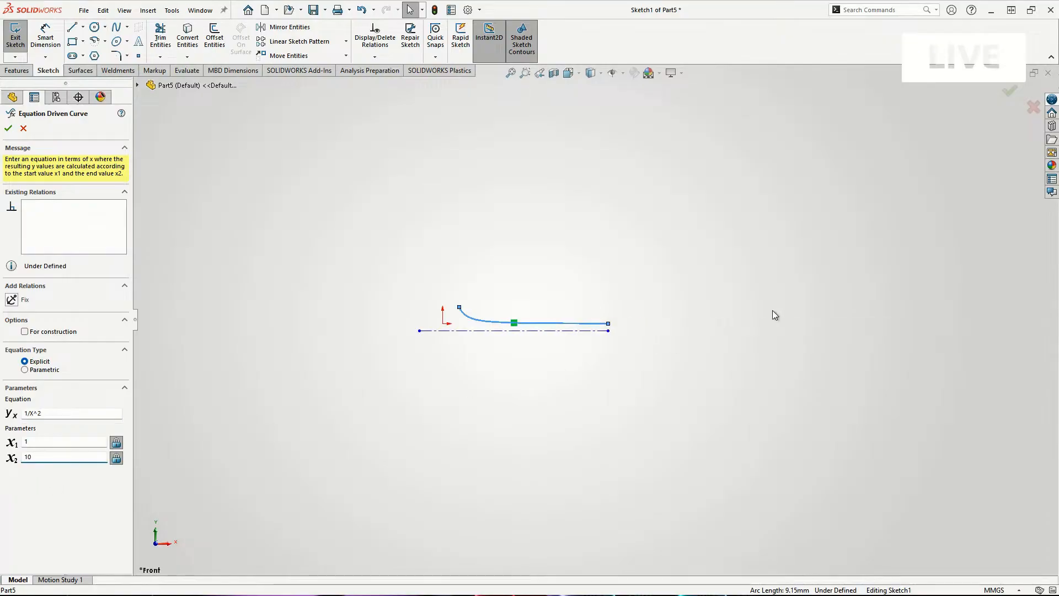
scroll(280, 310, down, 2)
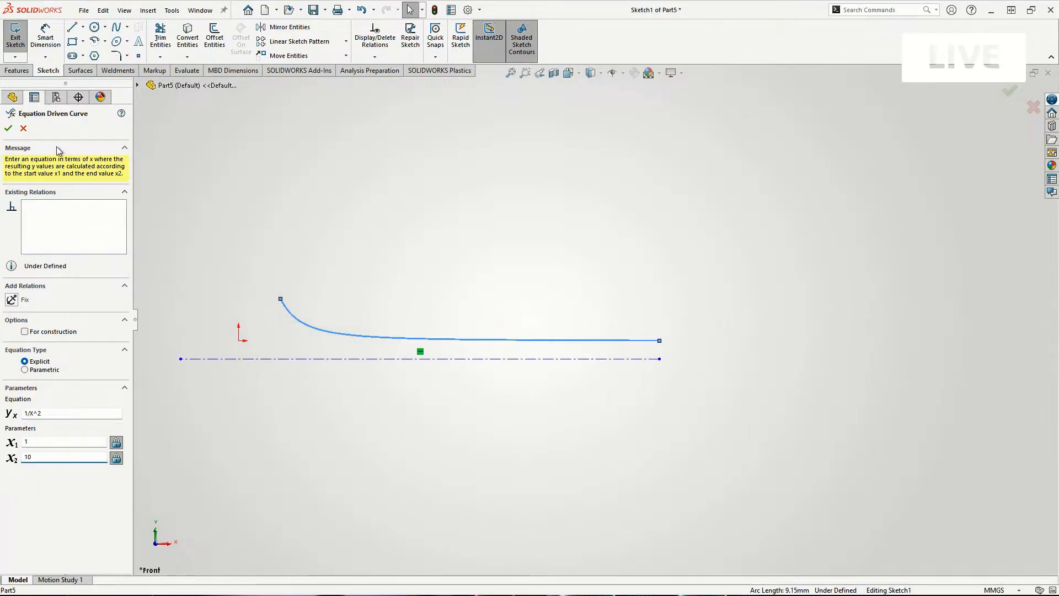
click(23, 130)
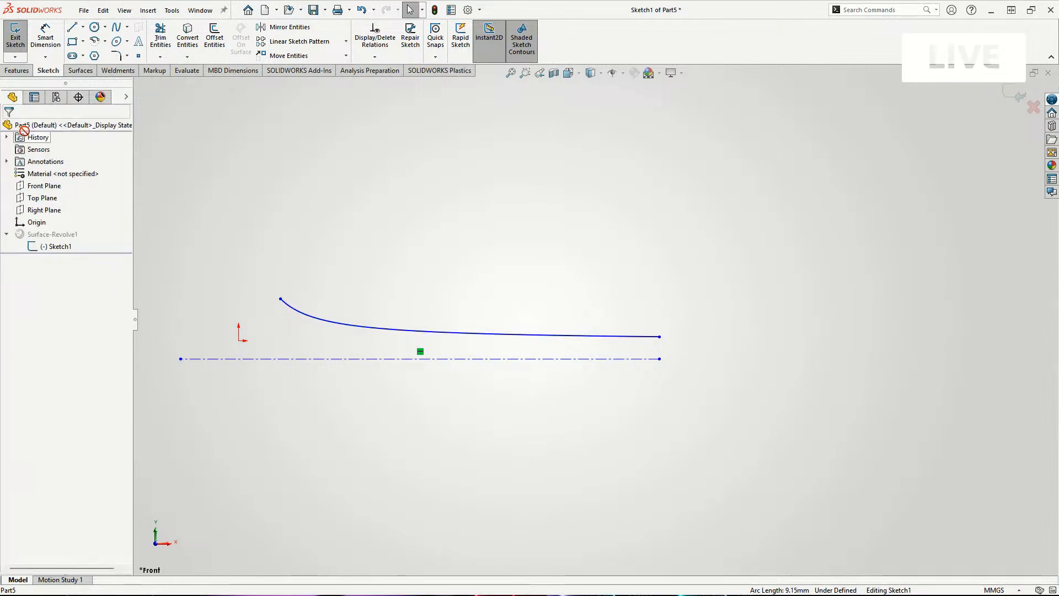
click(1015, 95)
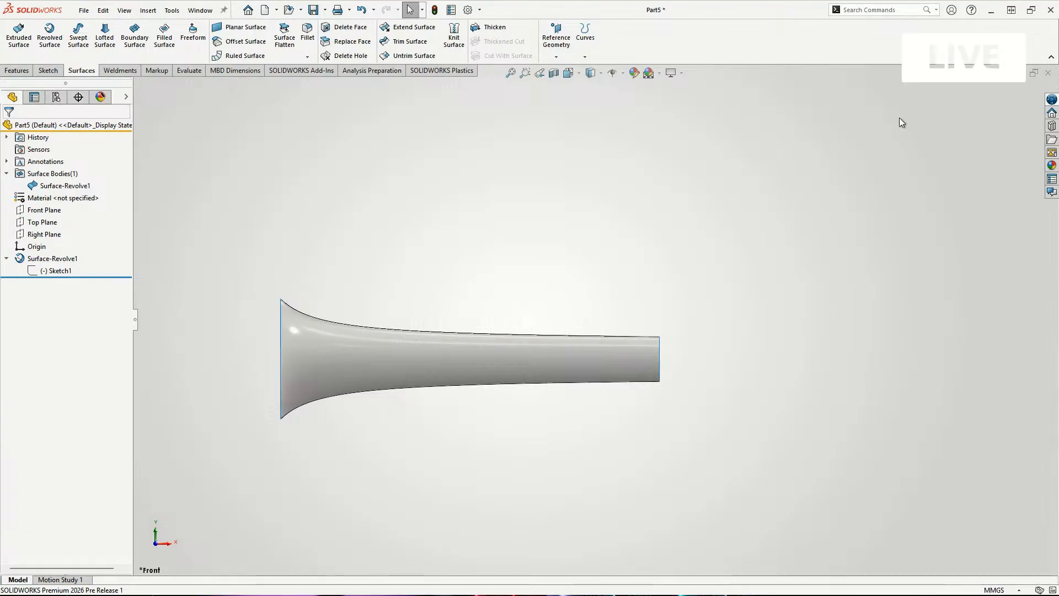
Keep the part open and delete the revolved surface and its sketch.
click(1048, 73)
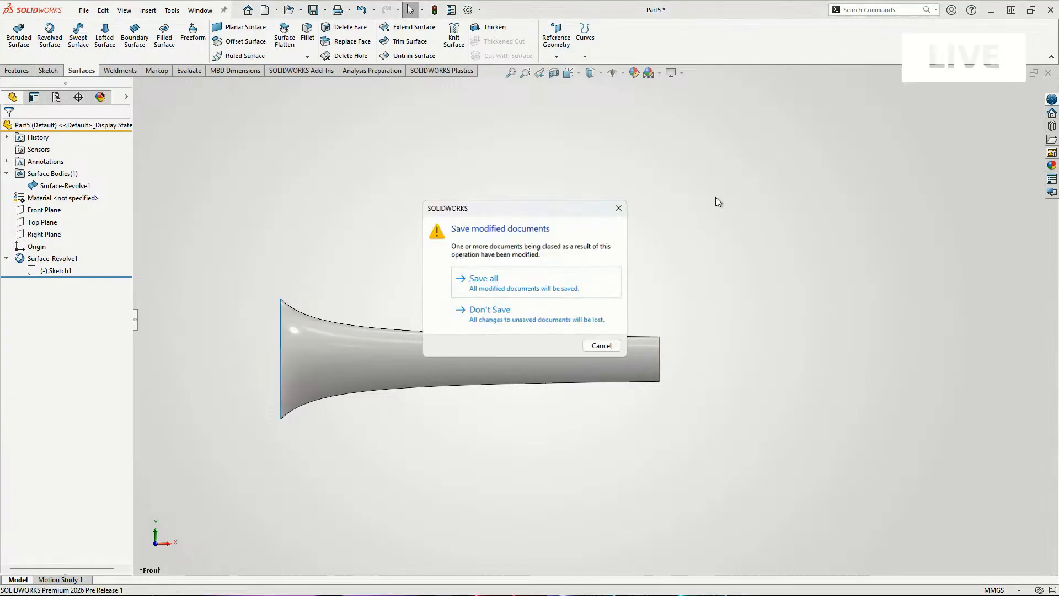
click(602, 346)
right_click(74, 259)
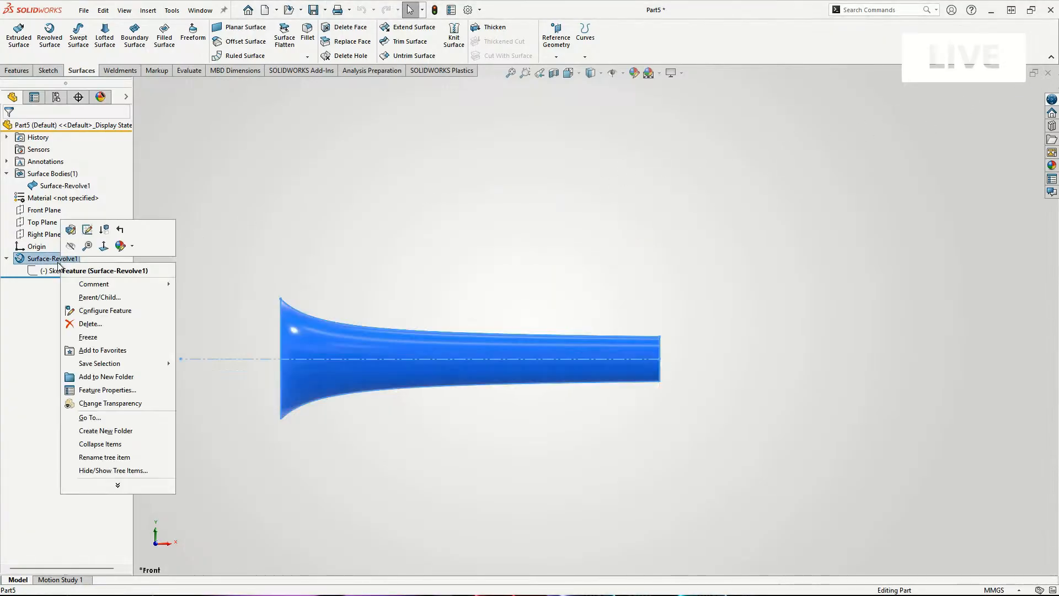
click(90, 324)
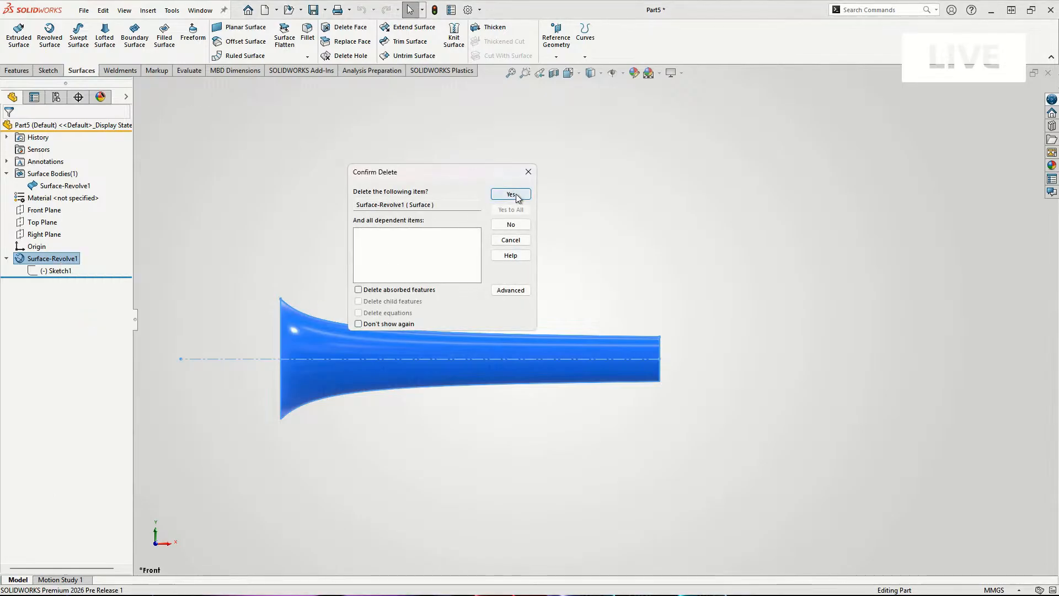
click(506, 196)
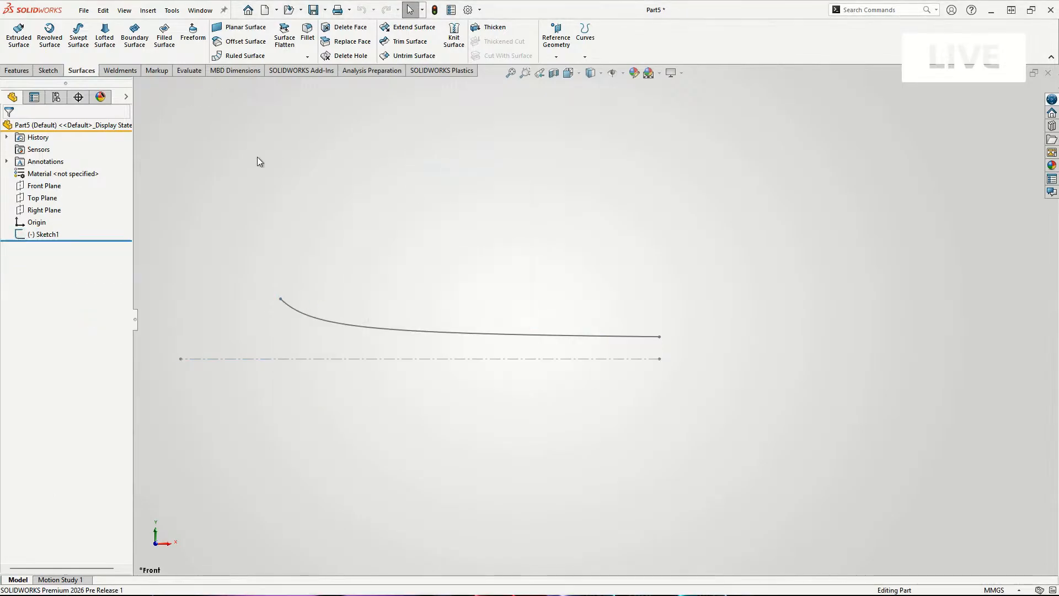
right_click(45, 235)
click(83, 301)
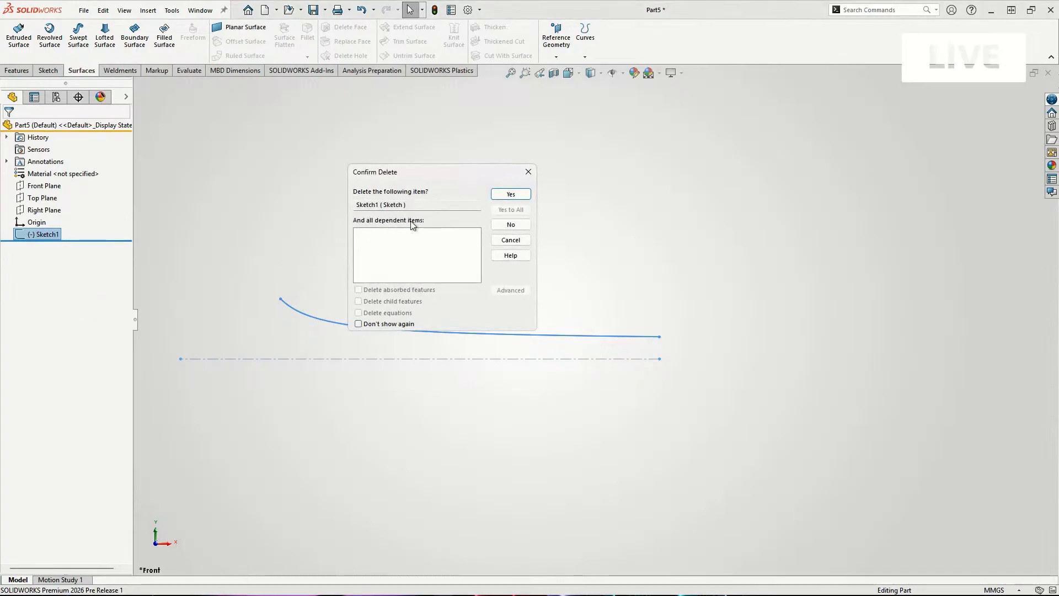
click(504, 195)
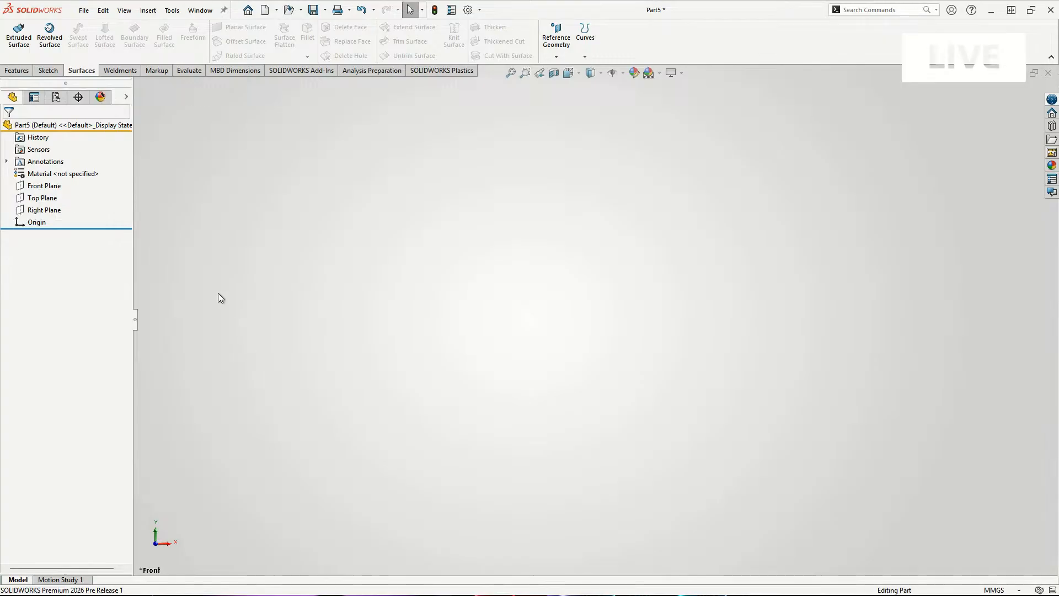
Start a 3D sketch and begin an Equation Driven Curve in it.
click(54, 76)
click(15, 57)
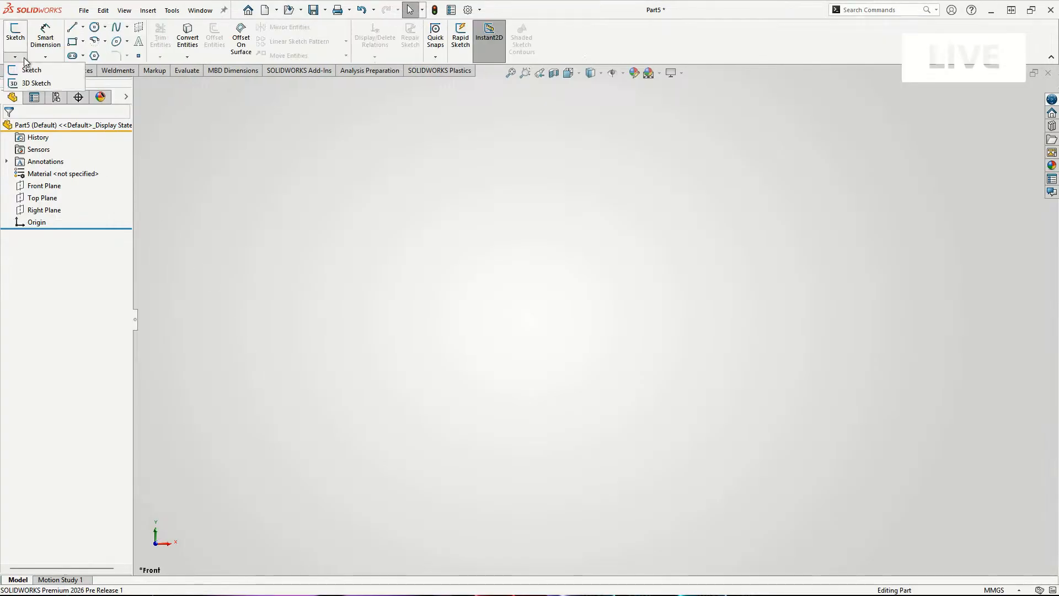
click(58, 82)
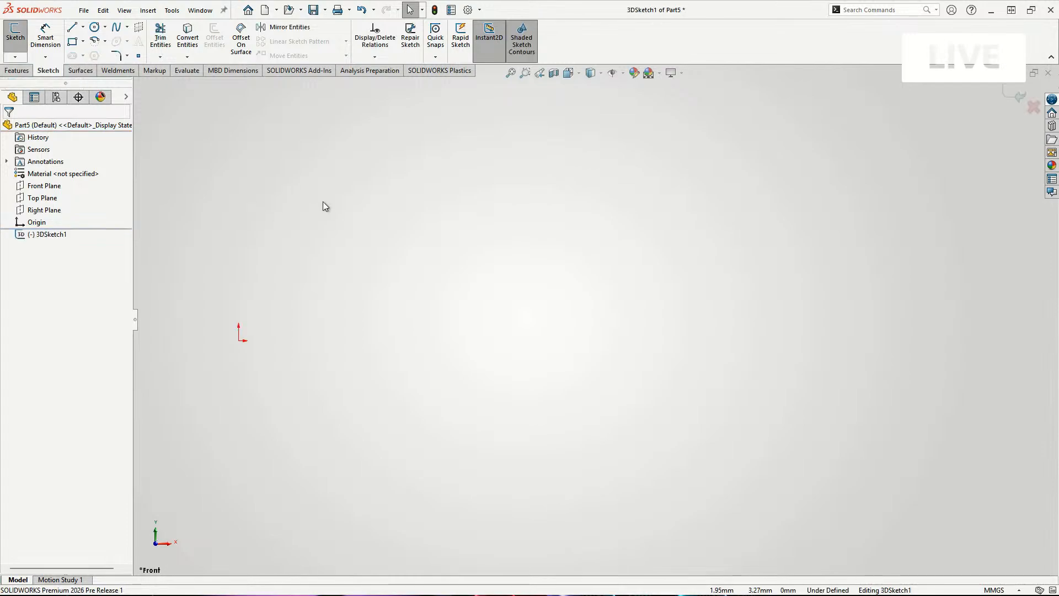
text(sEQ)
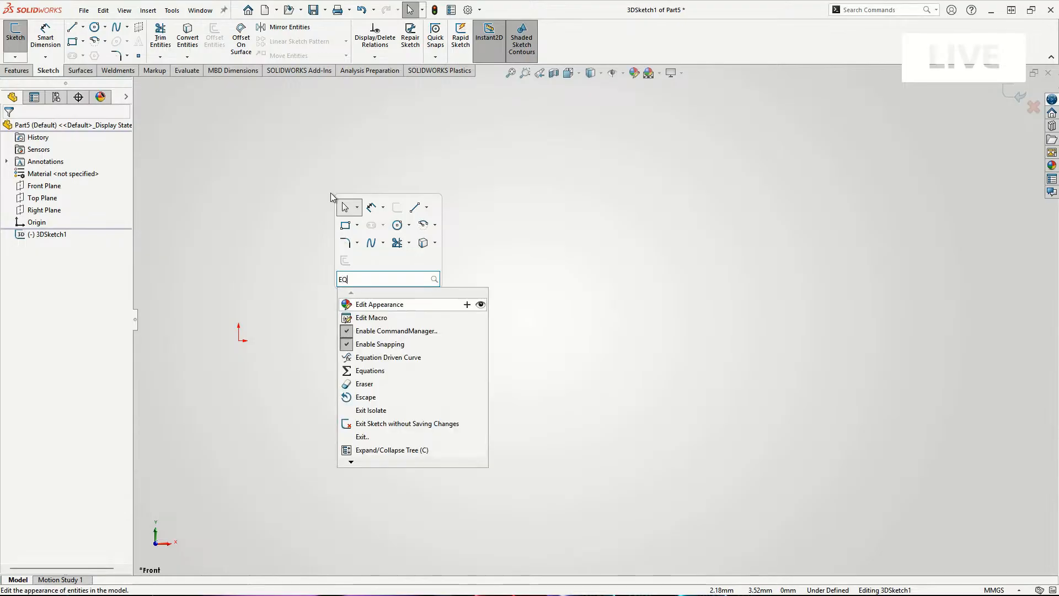
text(U)
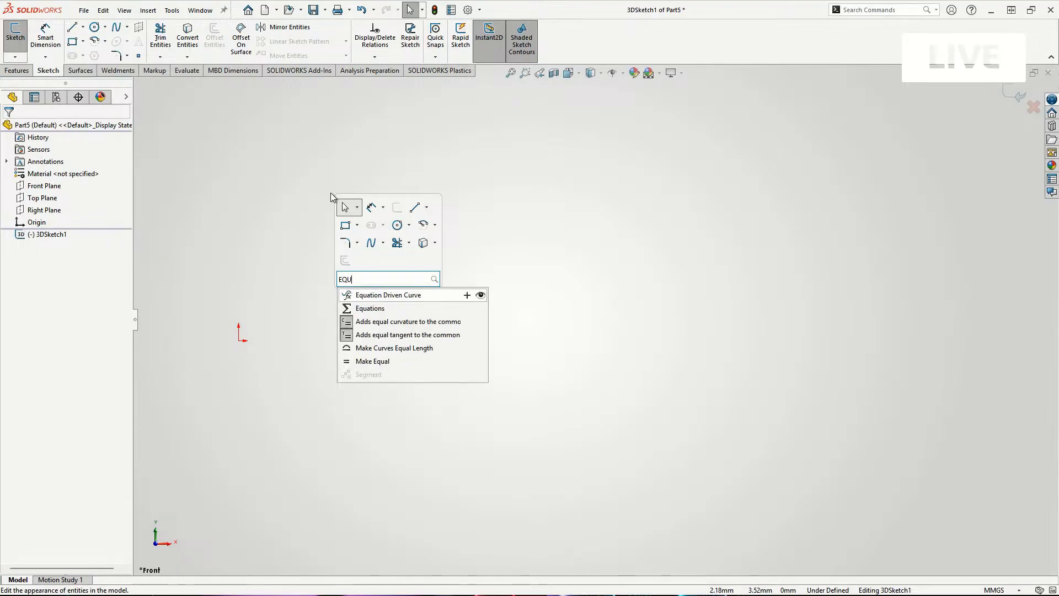
click(426, 300)
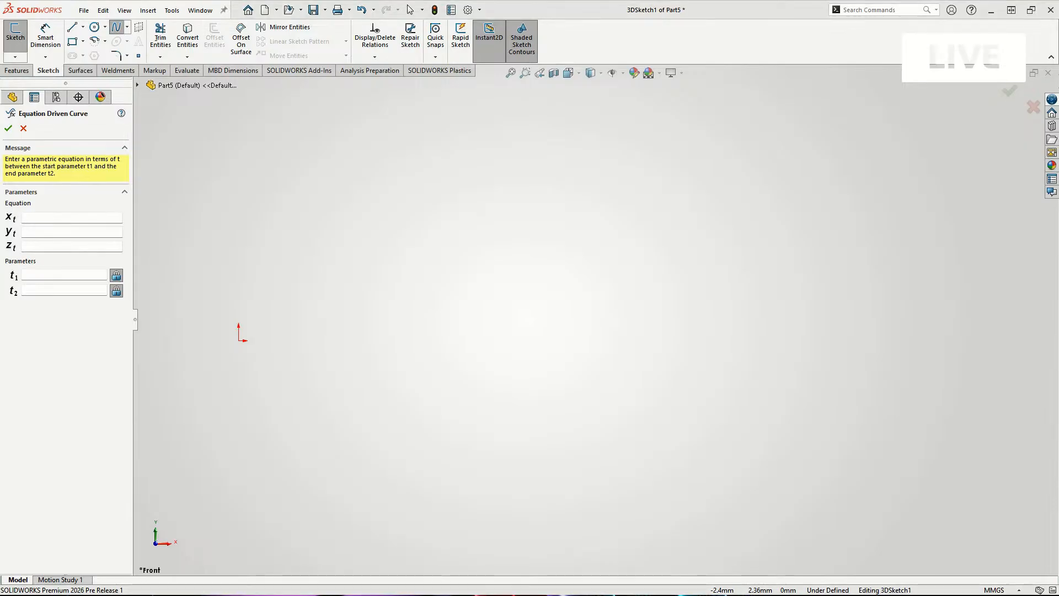
Copy the growing helix's x(t) expression (5+.5*t)*cos(t) from the 2D Curve.md notes into the curve's x equation.
drag(0, 243, 398, 132)
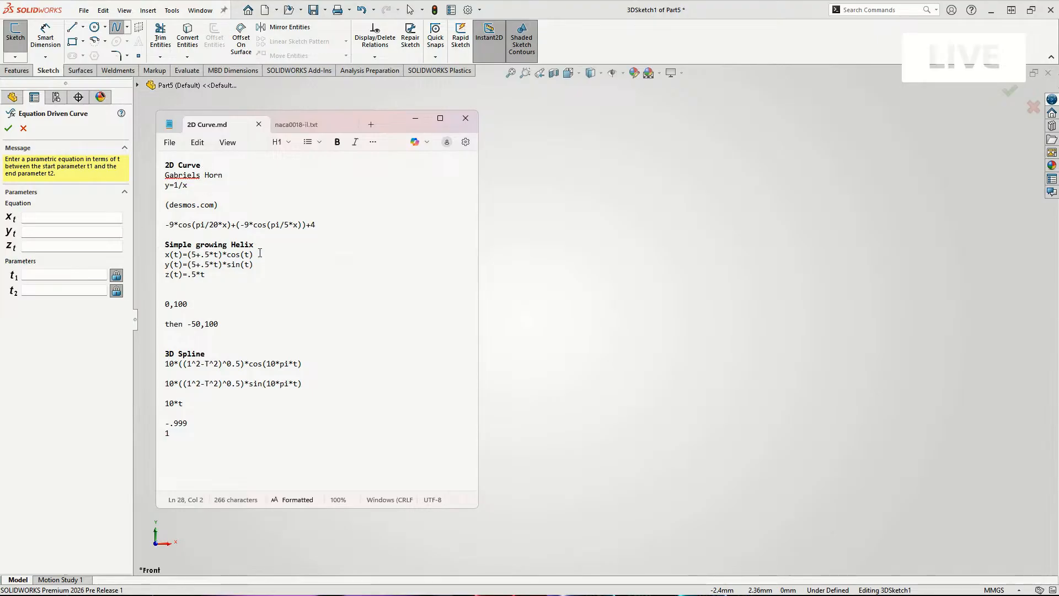
drag(260, 254, 191, 257)
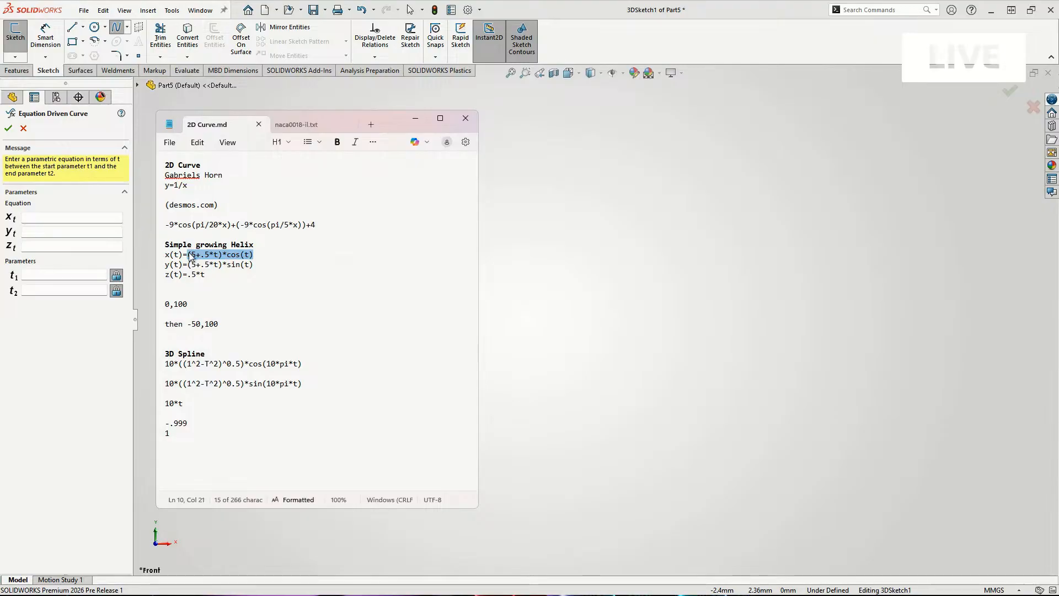
key(ctrl+c)
click(52, 218)
key(ctrl+v)
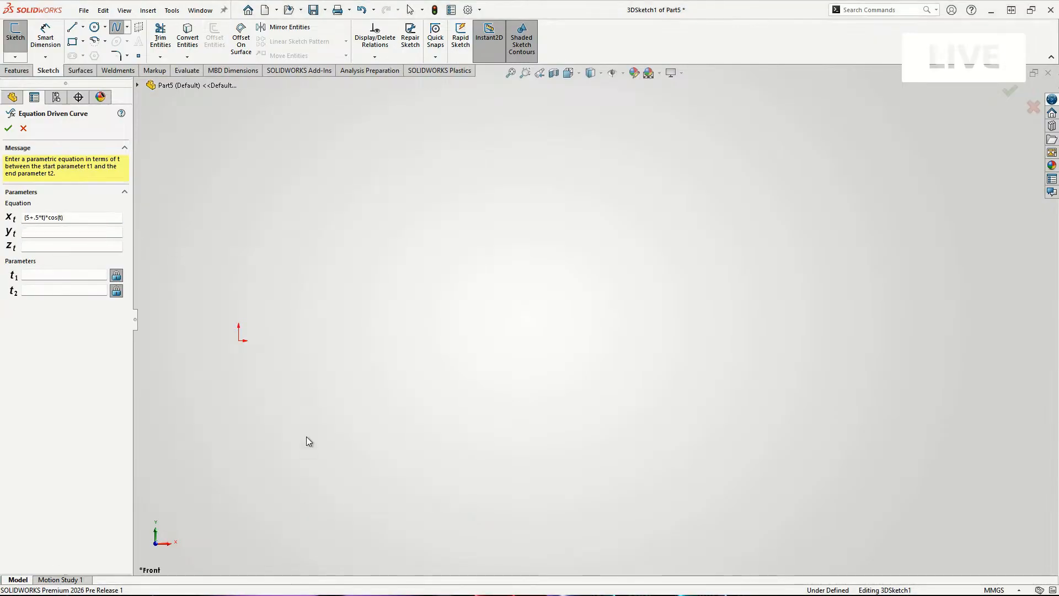
Copy (5+.5*t)*sin(t) and .5*t from the 2D Curve.md notes into the curve's y and z equations.
key(alt+Tab)
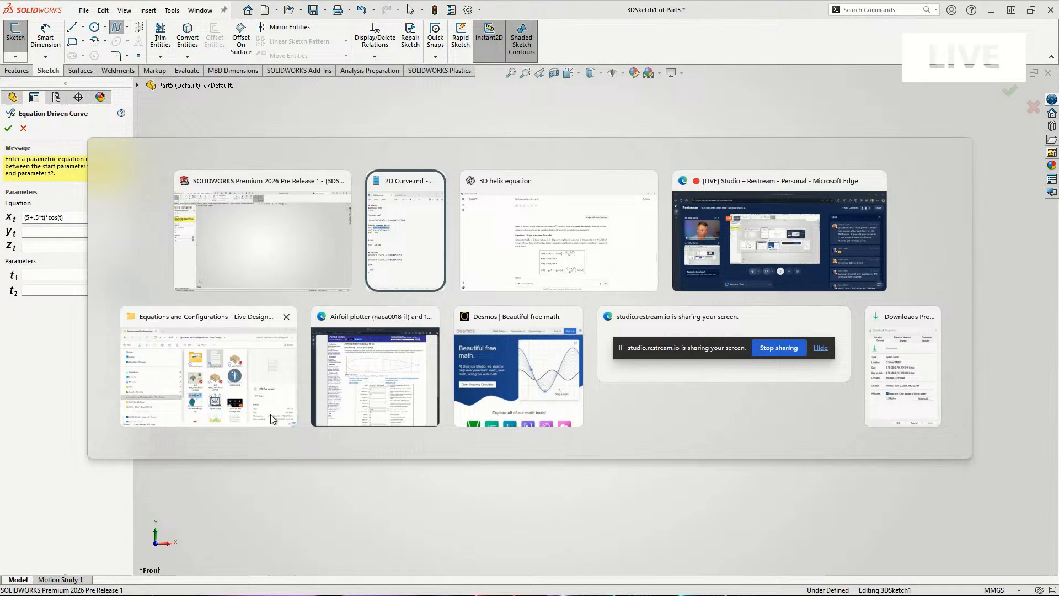
click(385, 228)
drag(258, 268, 188, 266)
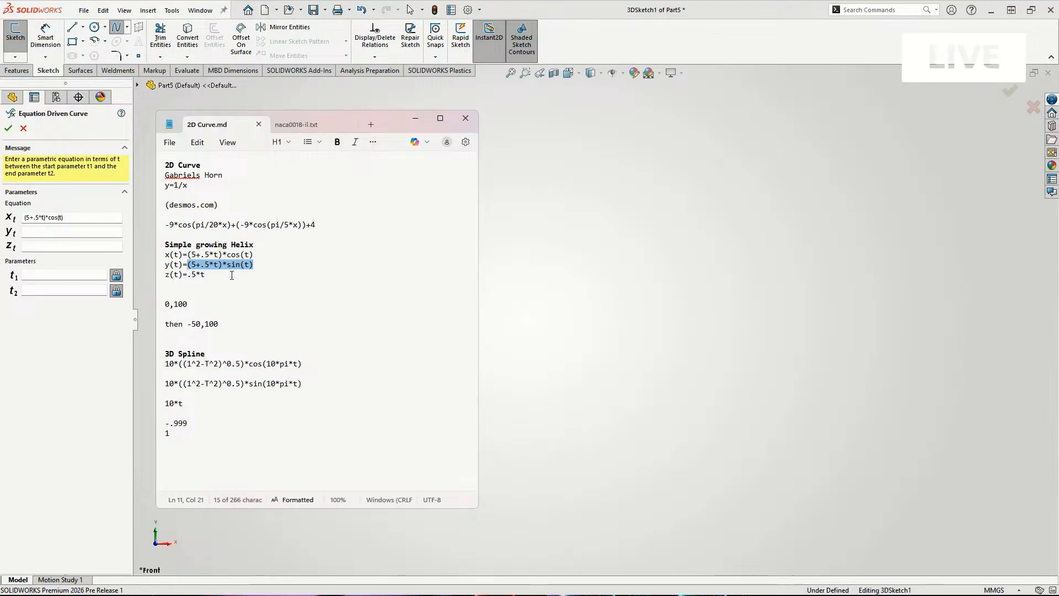
click(207, 281)
drag(213, 277, 189, 277)
key(ctrl+c)
click(72, 232)
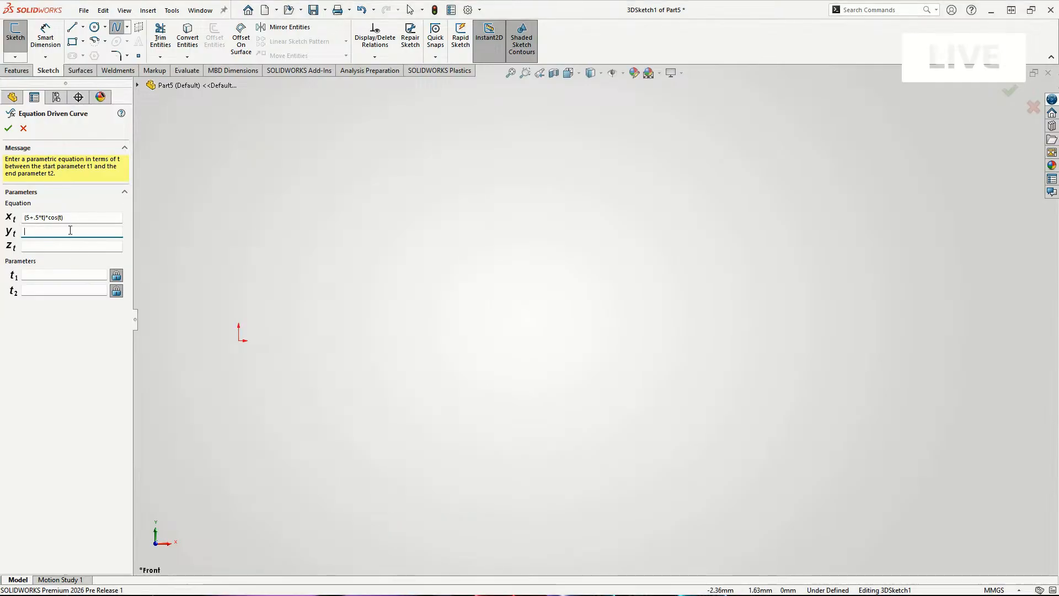
key(super+v)
click(106, 385)
click(57, 248)
key(super+v)
click(88, 341)
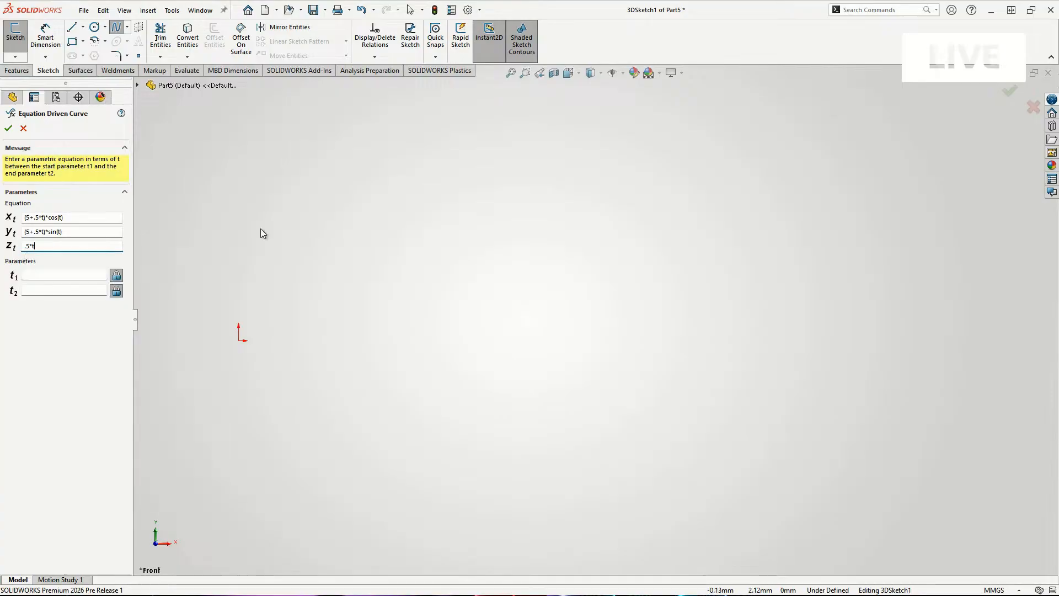
Set the curve's start parameter t1 to 0 and end parameter t2 to 50, and inspect the helix preview.
click(61, 286)
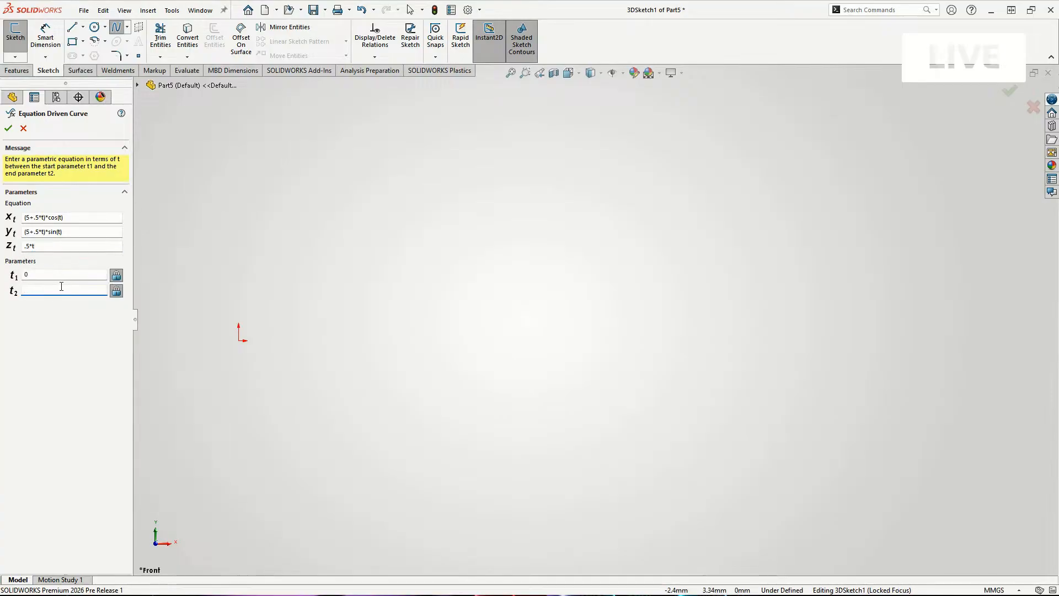
text(50)
scroll(390, 286, up, 10)
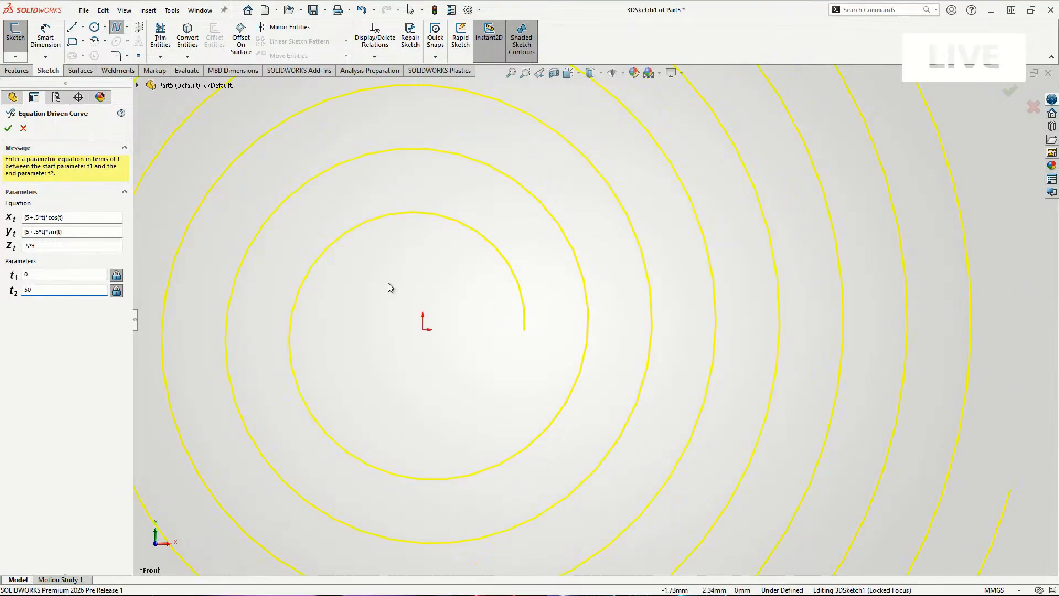
middle_drag(521, 308, 471, 345)
scroll(484, 336, up, 1)
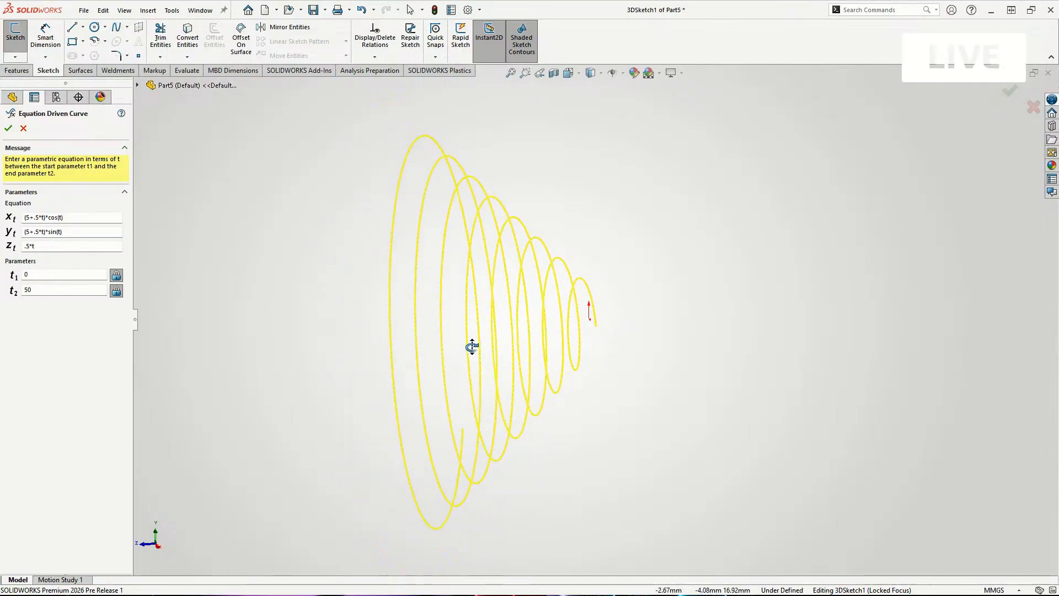
scroll(471, 346, down, 1)
Change the constant in the x equation to 10, giving (10+.5*t)*cos(t), and accept the curve.
click(31, 245)
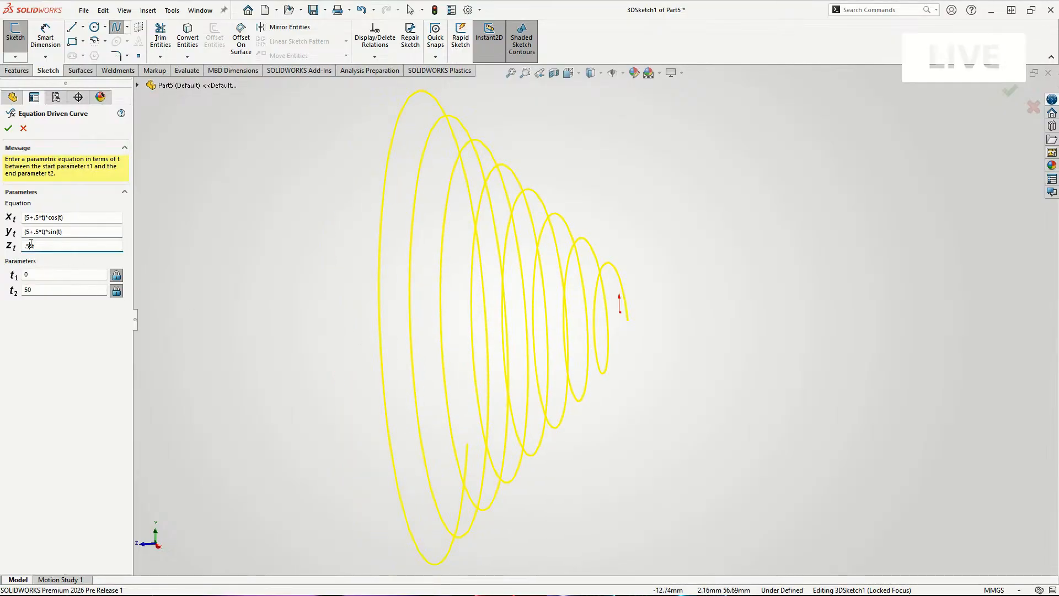
click(28, 218)
key(BackSpace)
text(10)
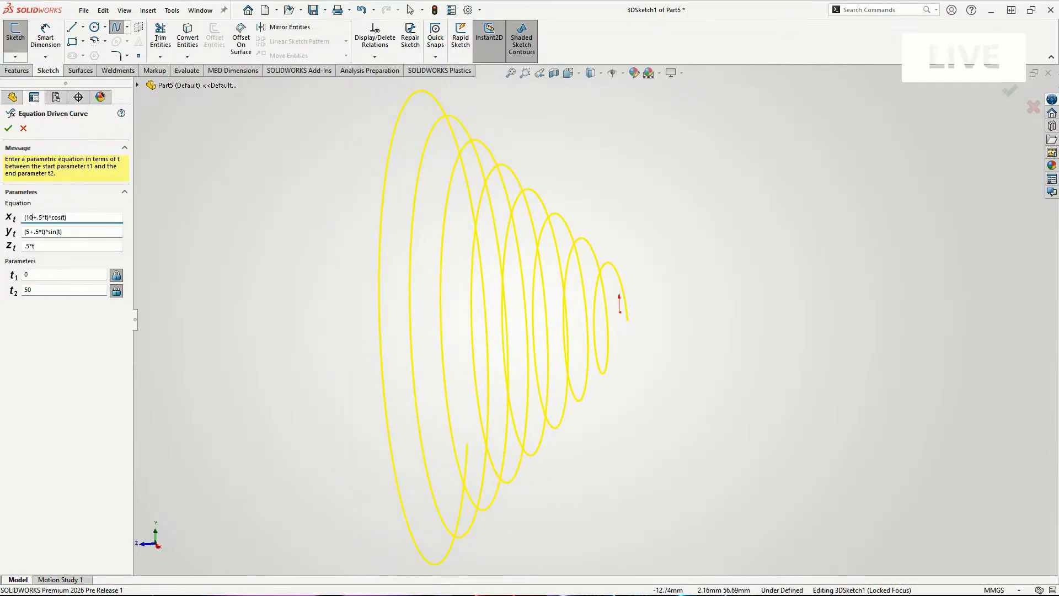
mouse_move(384, 253)
middle_down()
mouse_move(368, 247)
mouse_move(369, 256)
middle_up()
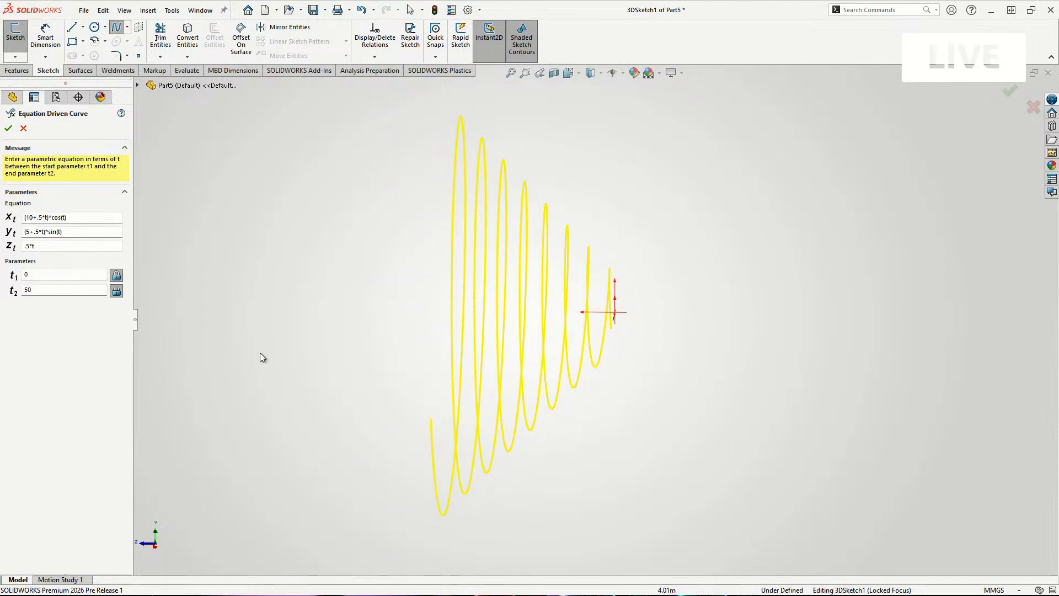
middle_drag(364, 357, 527, 334)
key(Return)
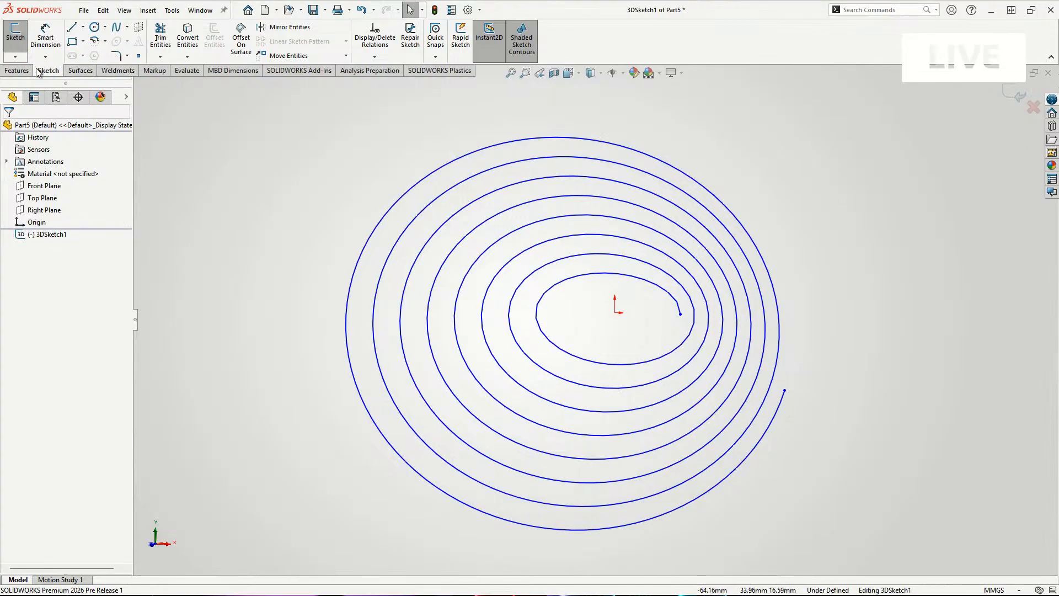
Start a Swept Boss/Base along the 3D helix sketch with a circular profile.
click(16, 70)
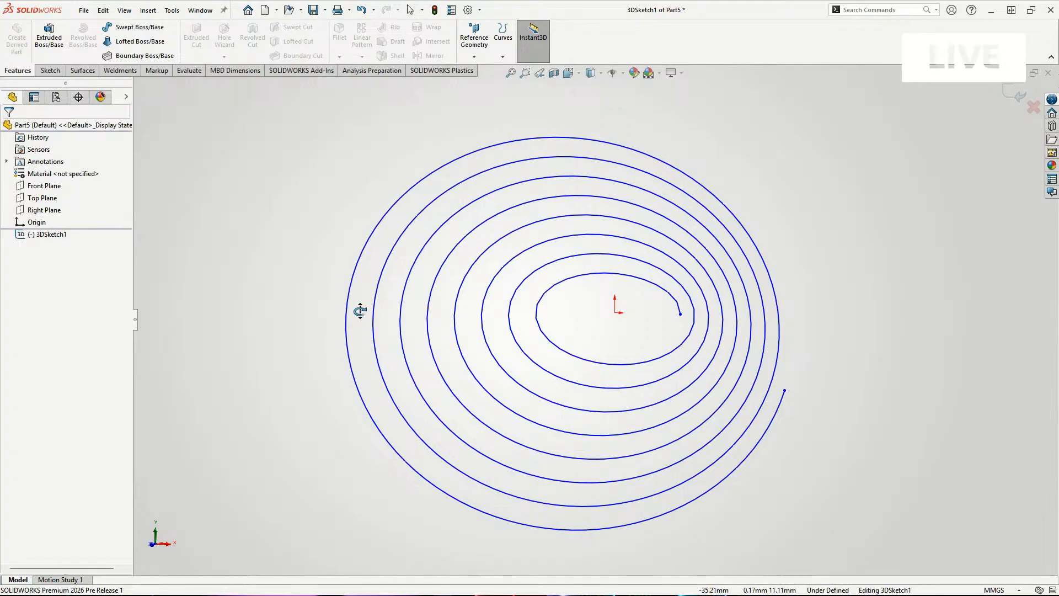
middle_drag(359, 310, 264, 313)
click(410, 9)
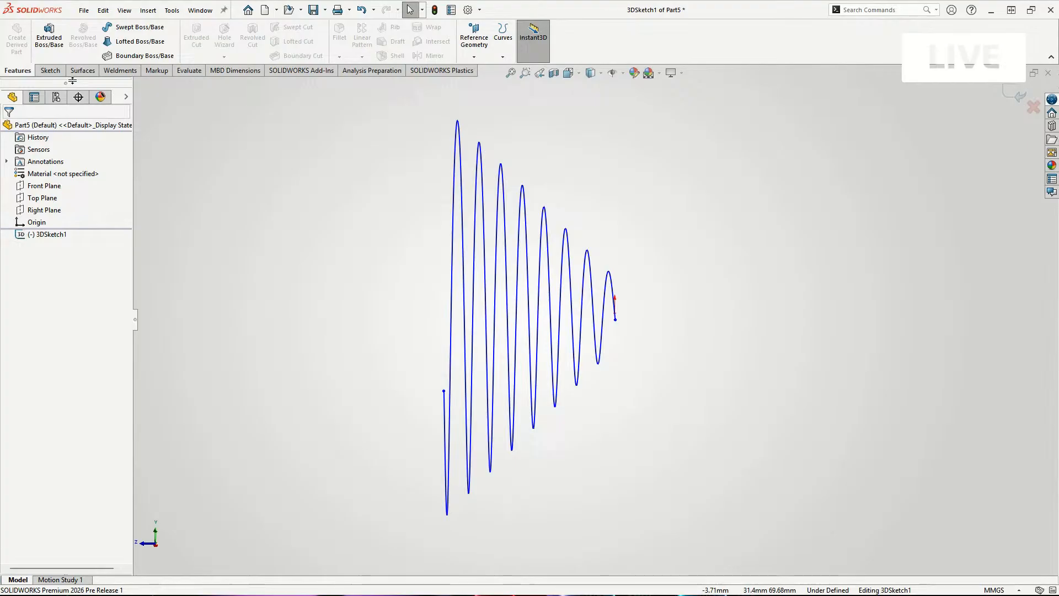
click(138, 27)
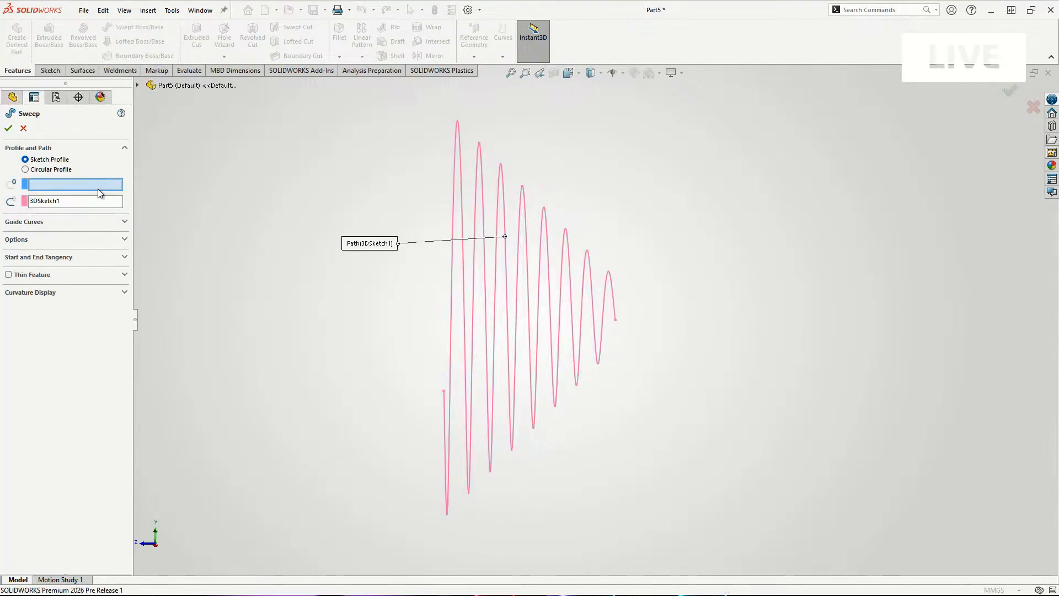
click(44, 171)
click(49, 170)
Set the circular profile's diameter to 2 mm, accept the sweep and inspect the resulting coil.
double_click(49, 202)
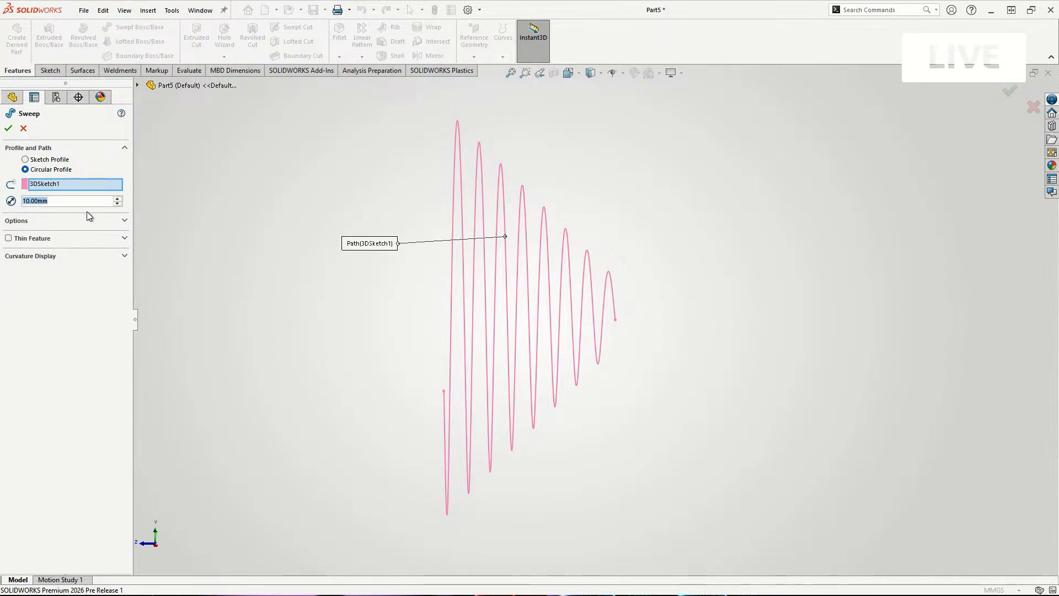
text(2)
key(Return)
middle_drag(319, 306, 139, 181)
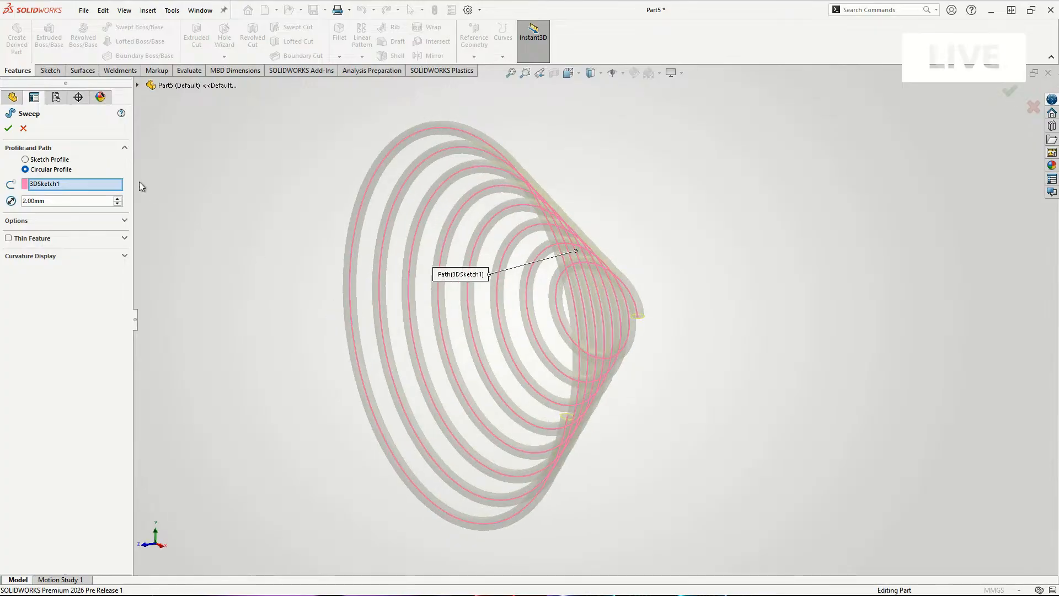
click(8, 128)
mouse_move(238, 253)
middle_down()
mouse_move(284, 298)
mouse_move(172, 284)
mouse_move(376, 287)
mouse_move(389, 319)
middle_up()
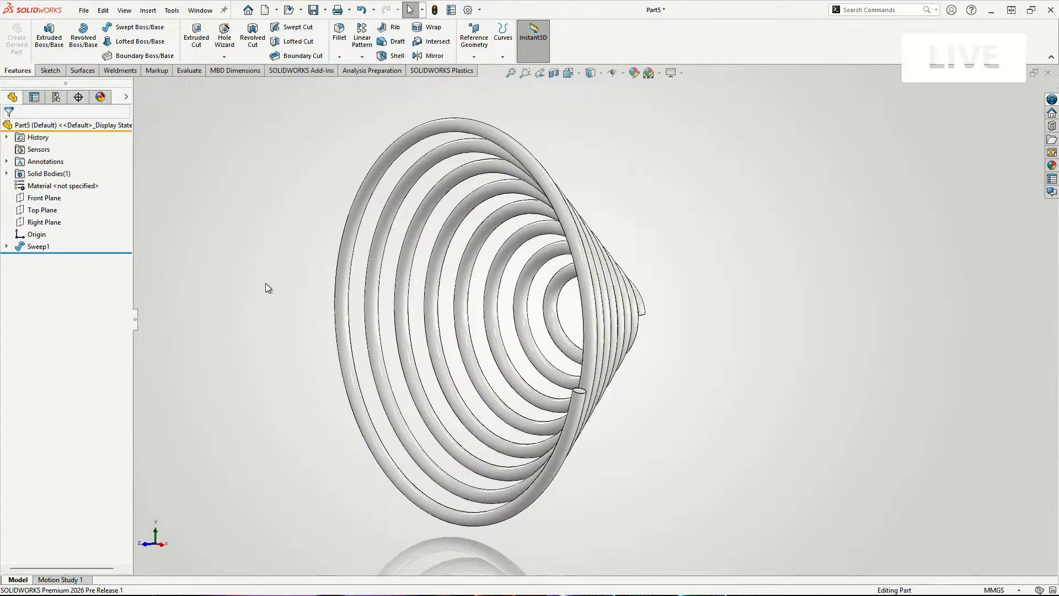
middle_drag(267, 289, 237, 295)
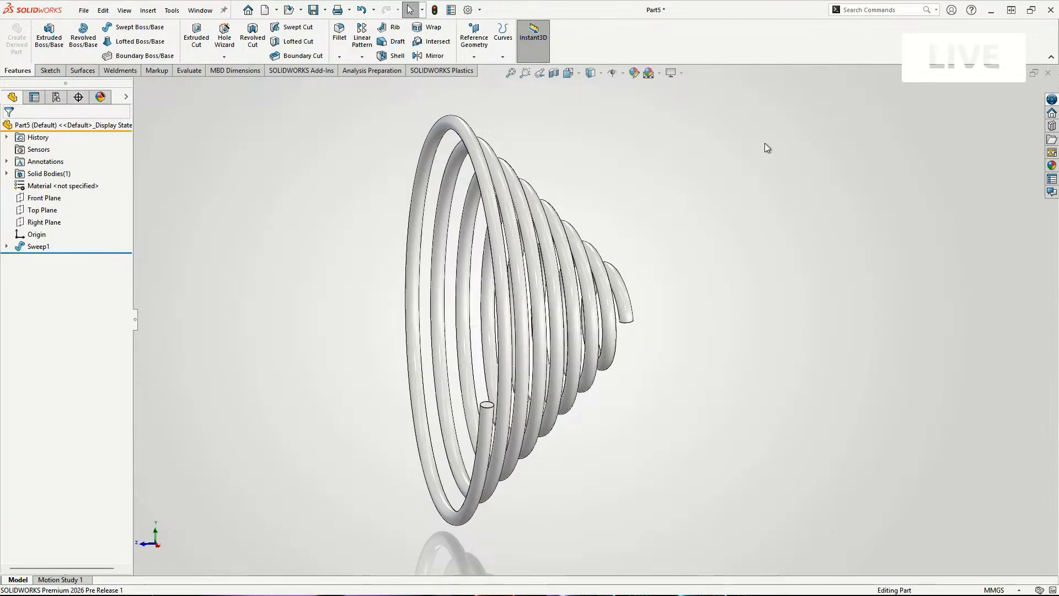
Close the helix part without saving and open the recent part 2x2 Table_Complete.SLDPRT.
click(1051, 73)
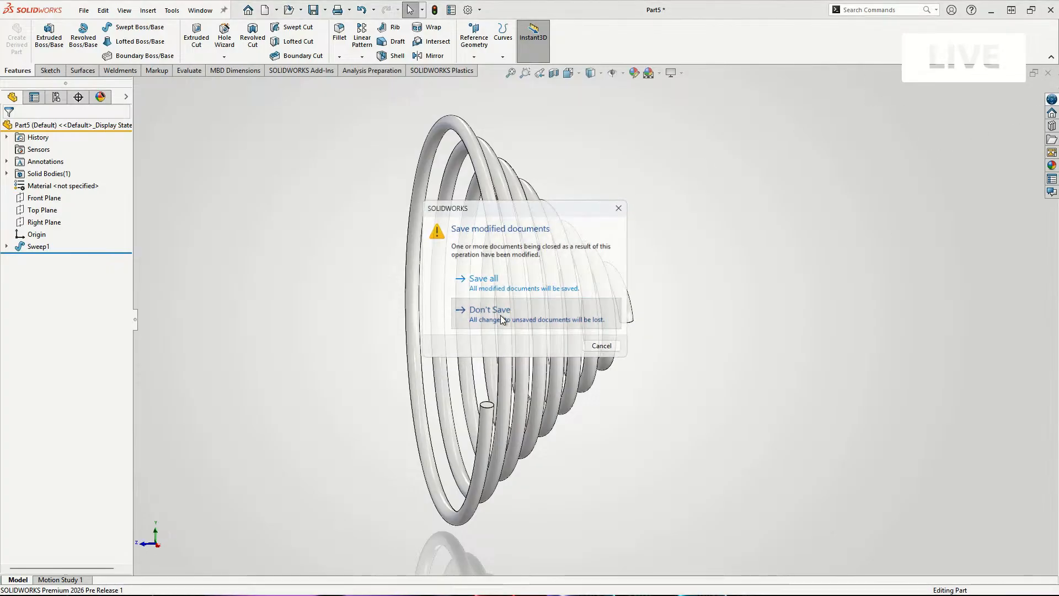
click(502, 318)
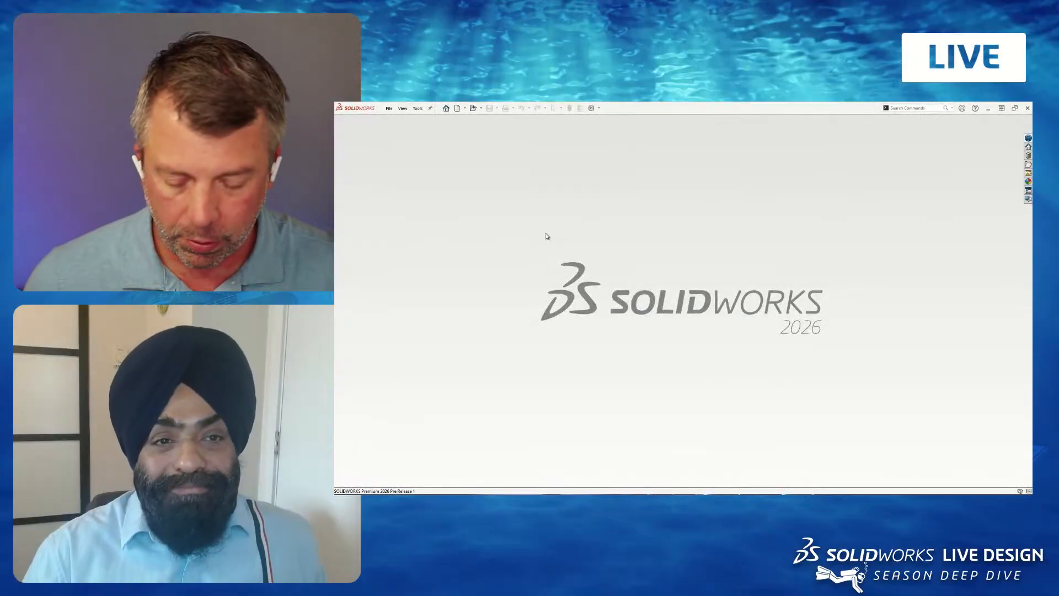
key(r)
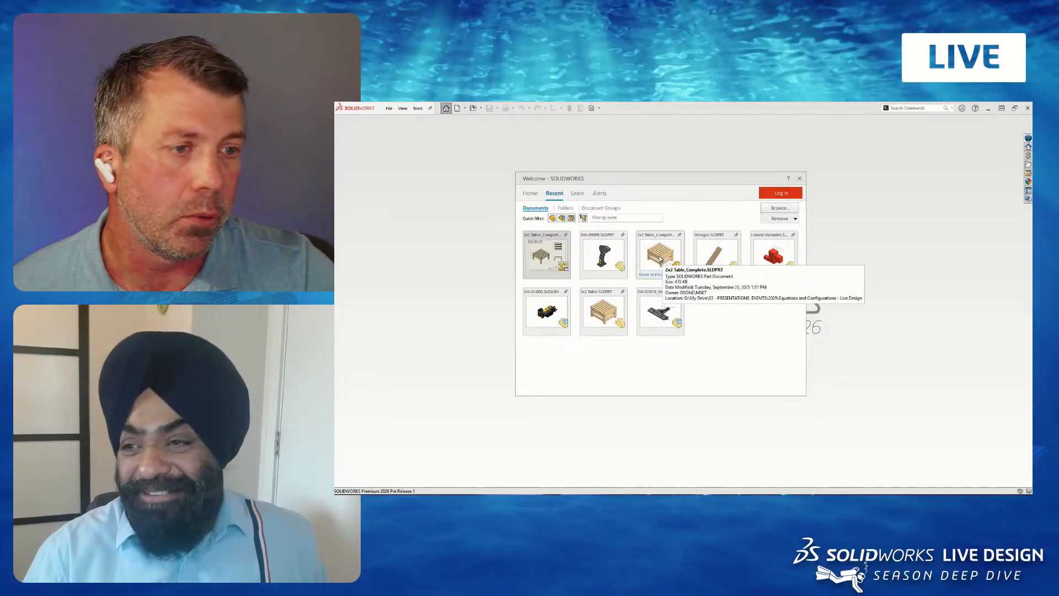
click(661, 258)
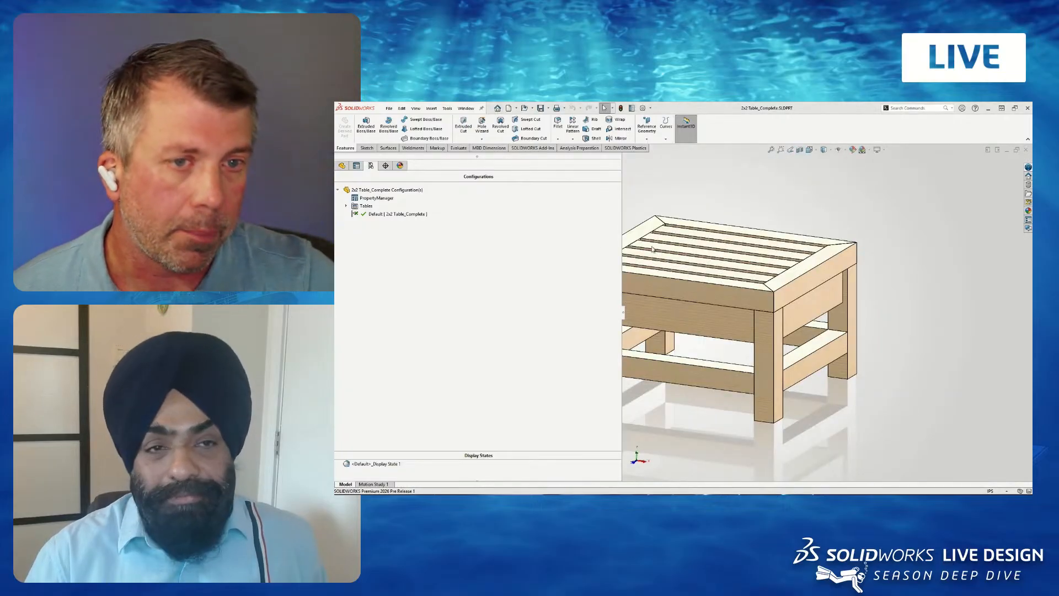
Display the table's feature tree and narrow its pane to give the model more room.
click(342, 166)
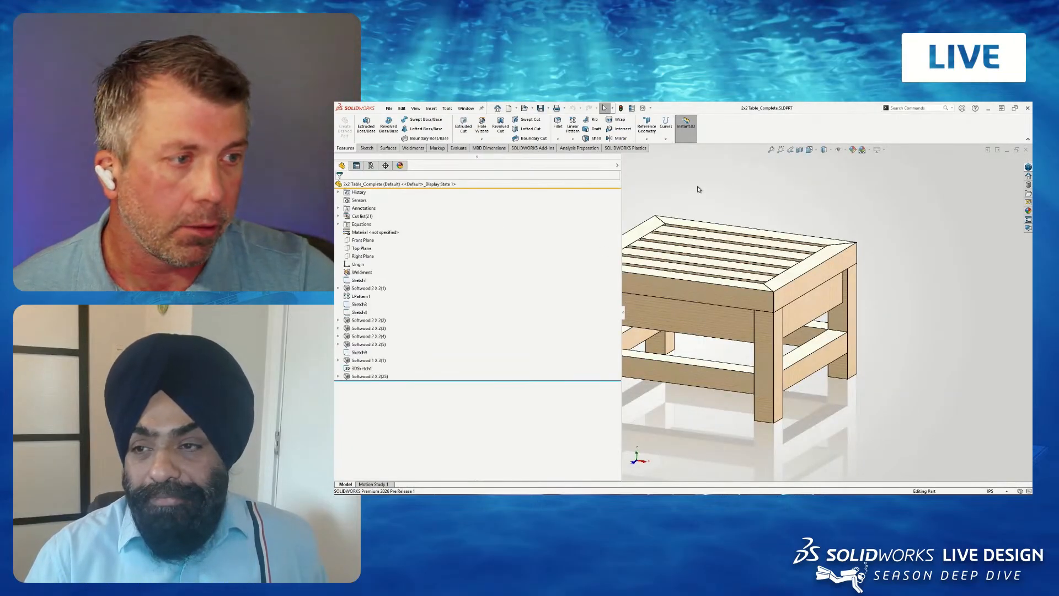
scroll(698, 187, up, 1)
drag(625, 310, 446, 310)
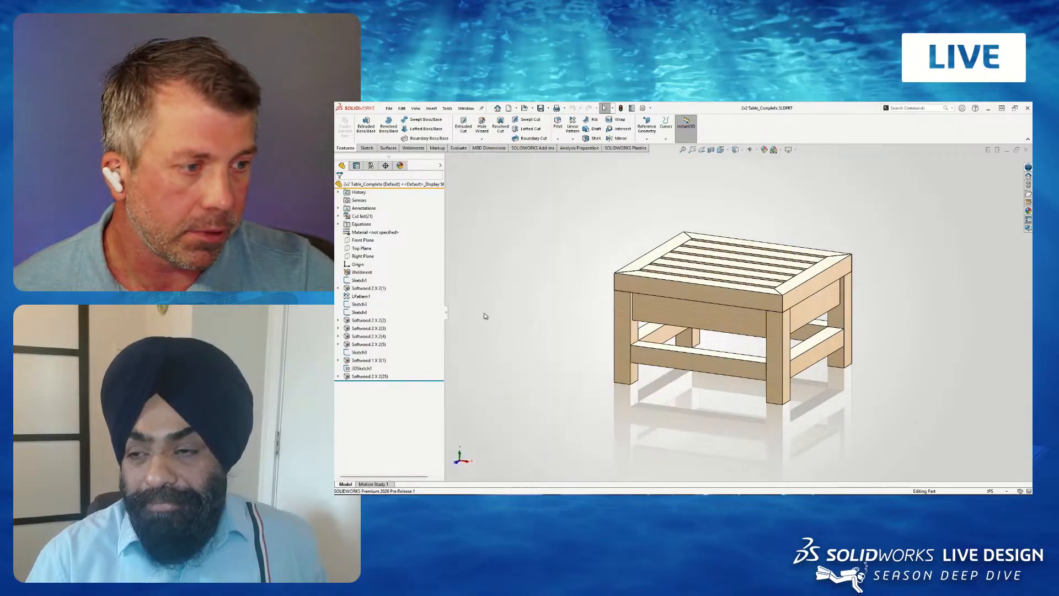
scroll(727, 309, down, 2)
middle_drag(727, 309, 567, 334)
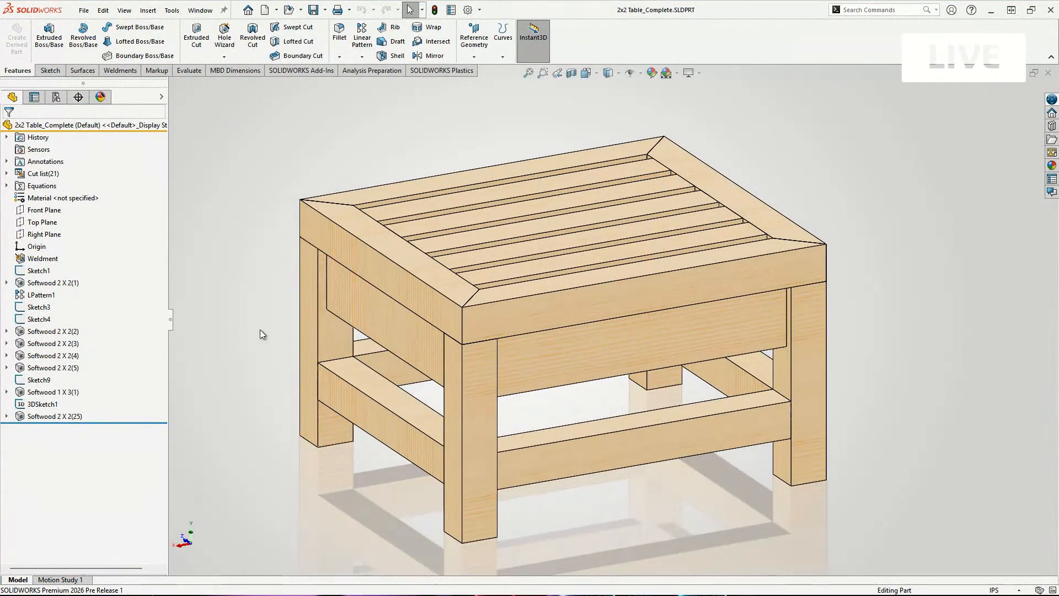
Examine the dimensions of the table's top frame members from several angles.
click(373, 272)
scroll(595, 350, up, 3)
middle_drag(595, 350, 588, 524)
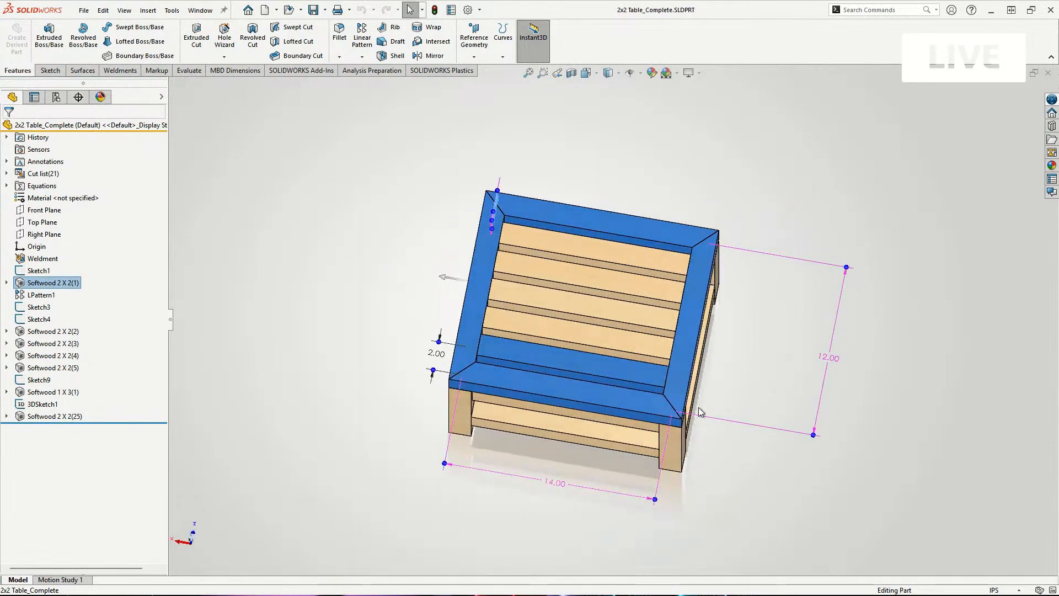
middle_drag(572, 416, 652, 375)
click(369, 158)
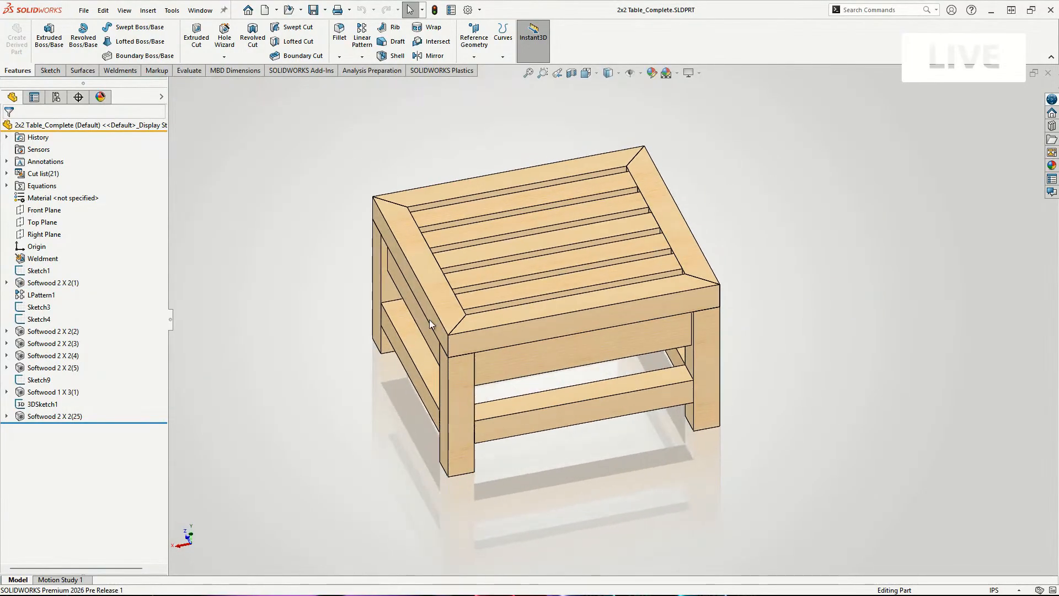
Open the tabletop slats' linear pattern for editing, review its up-to-reference settings and accept it.
click(41, 294)
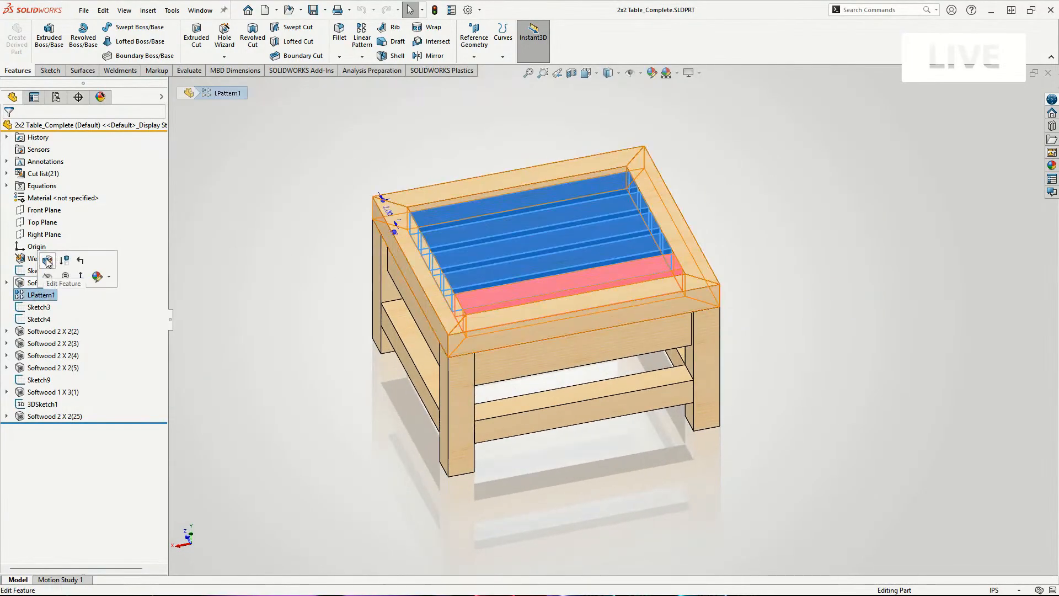
click(223, 307)
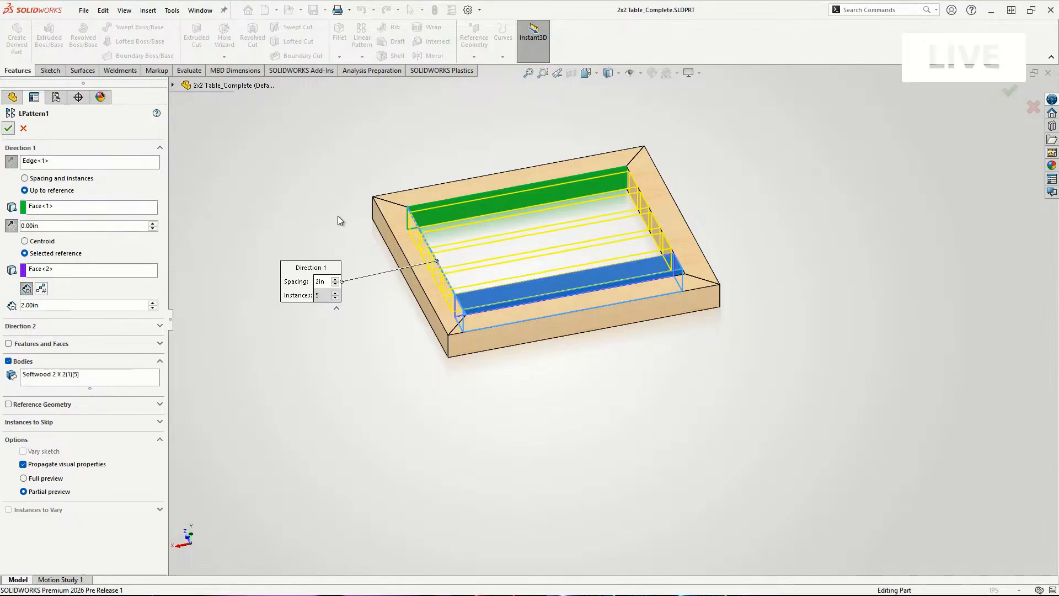
key(Return)
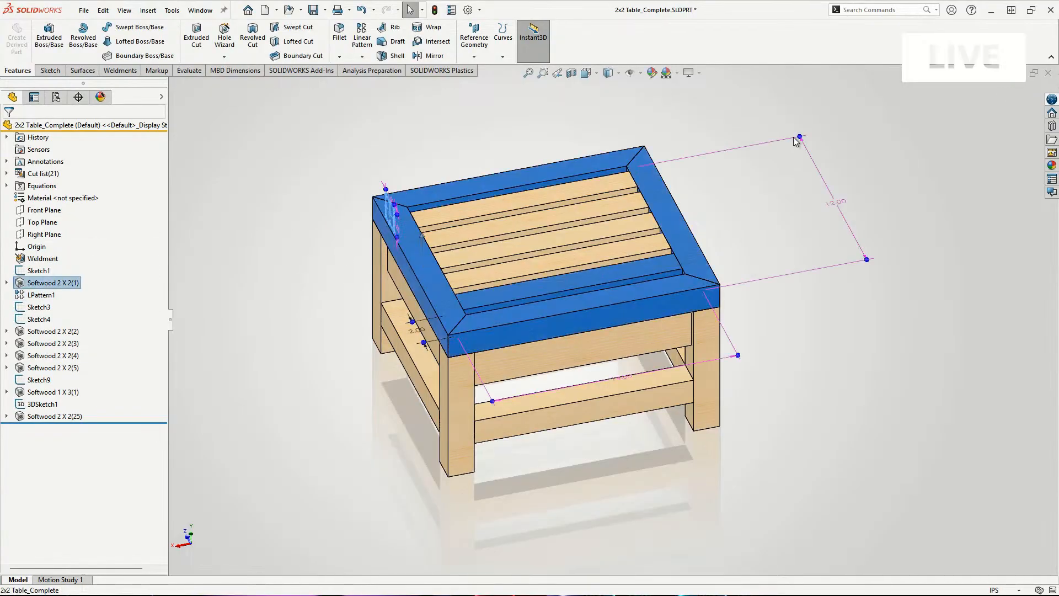
Try to resize the table's top frame directly on the model from its 12 in depth dimension, and deselect the frame.
click(799, 137)
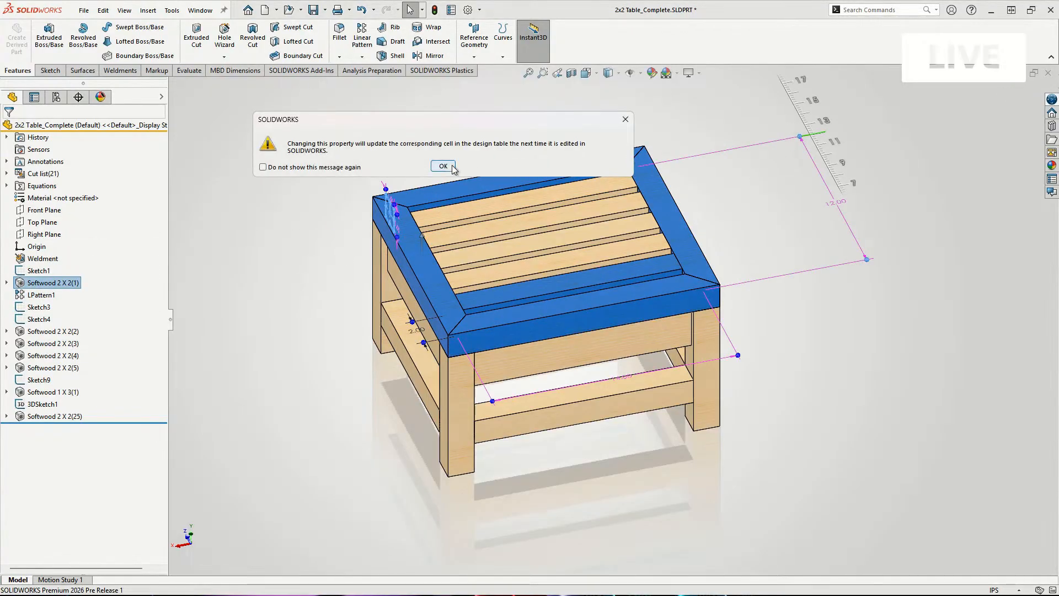
click(443, 166)
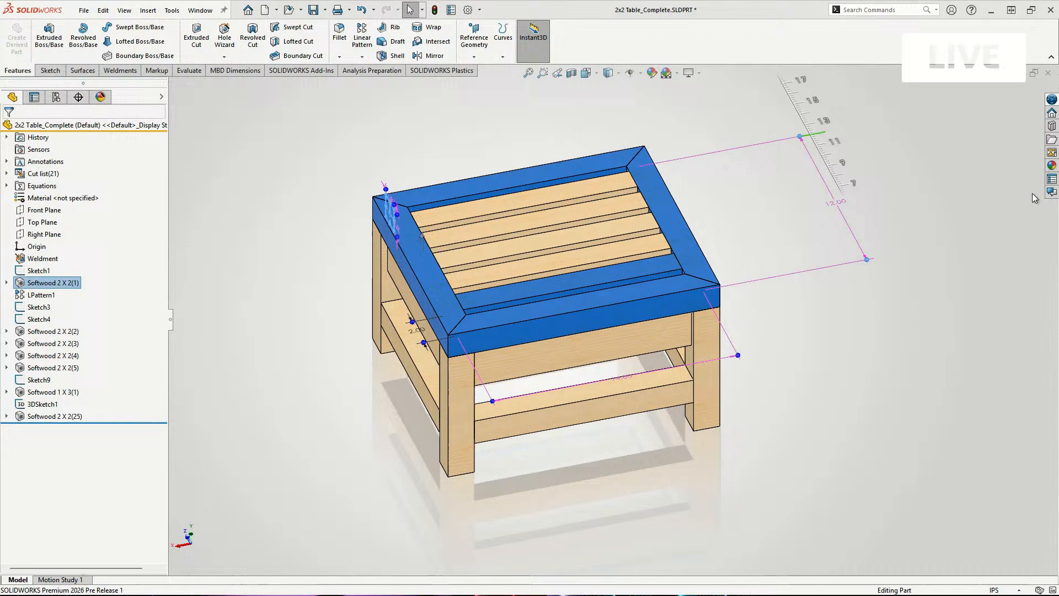
click(853, 222)
scroll(838, 227, up, 4)
scroll(701, 270, down, 2)
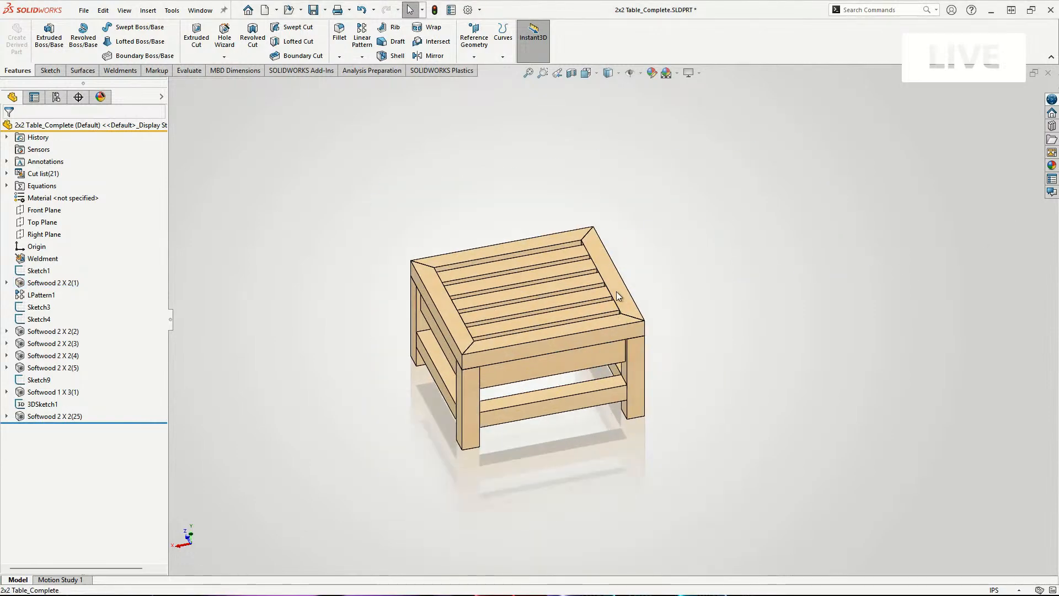
Resize the table's top frame directly on the model to a depth of about 12.6 in, accepting the design table warnings.
click(617, 295)
click(698, 221)
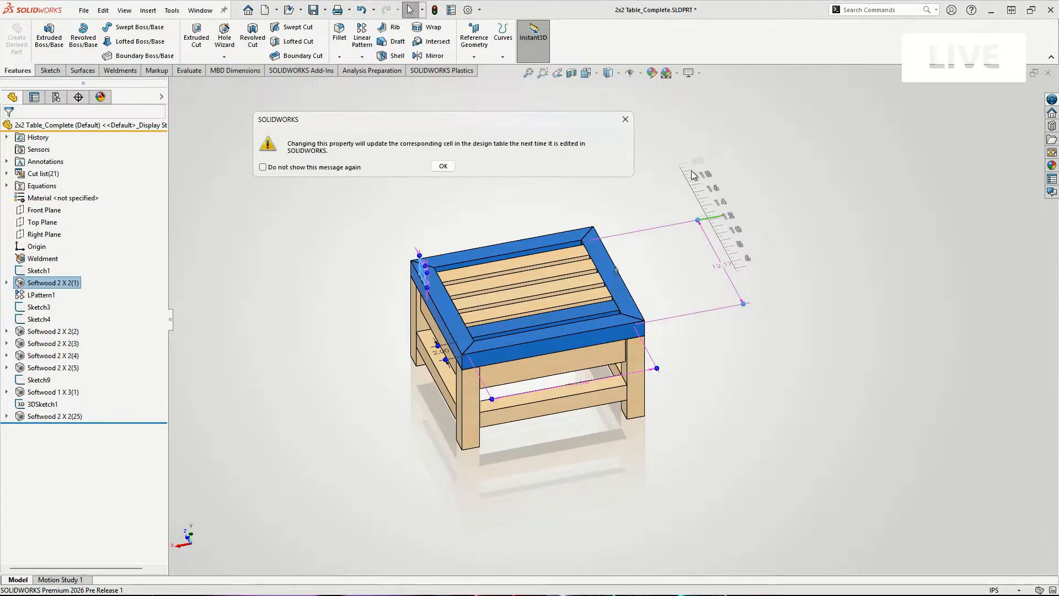
click(443, 166)
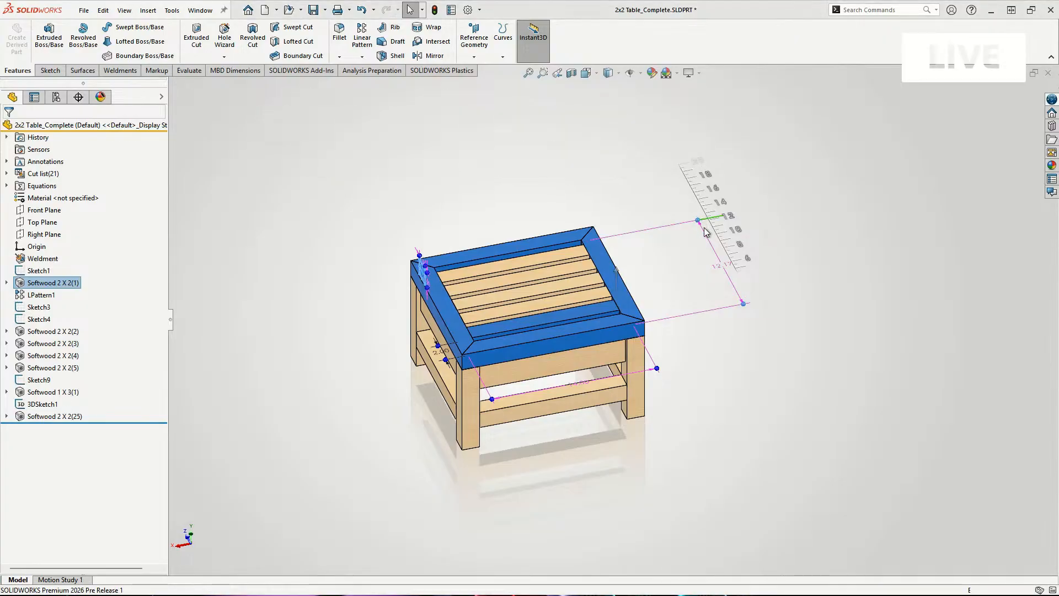
drag(700, 221, 698, 218)
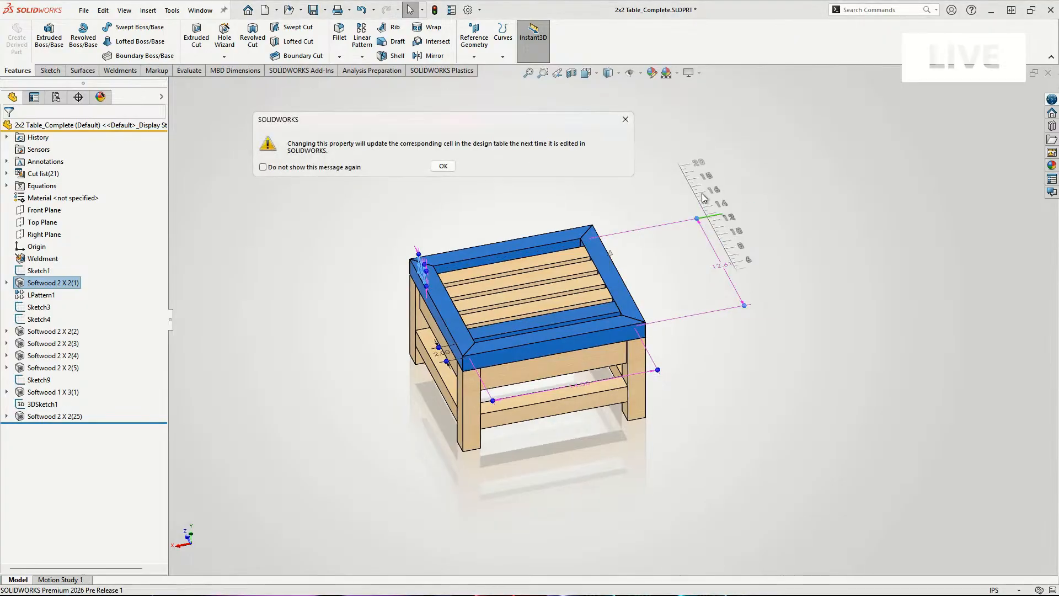
click(444, 166)
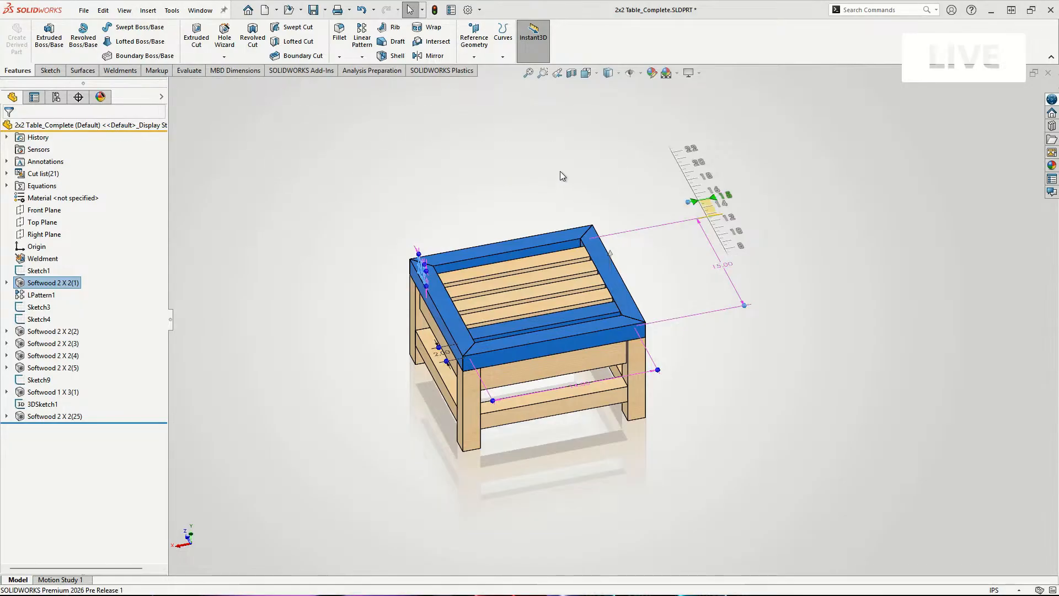
Stretch the top frame's depth to 15 in, check the slat spacing from above, and undo that stretch.
click(541, 172)
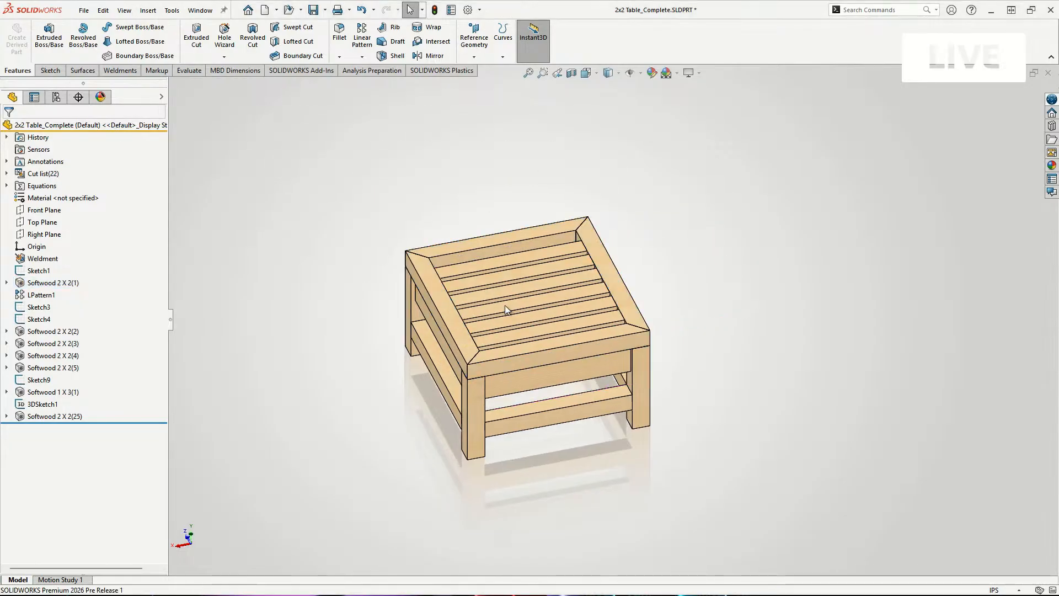
middle_drag(505, 305, 489, 432)
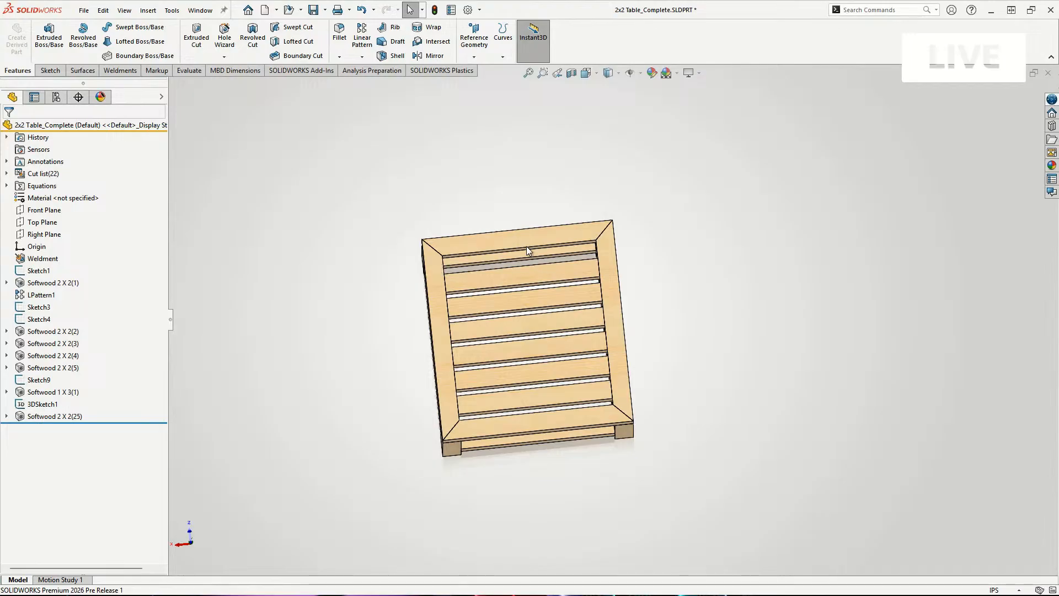
key(ctrl+z)
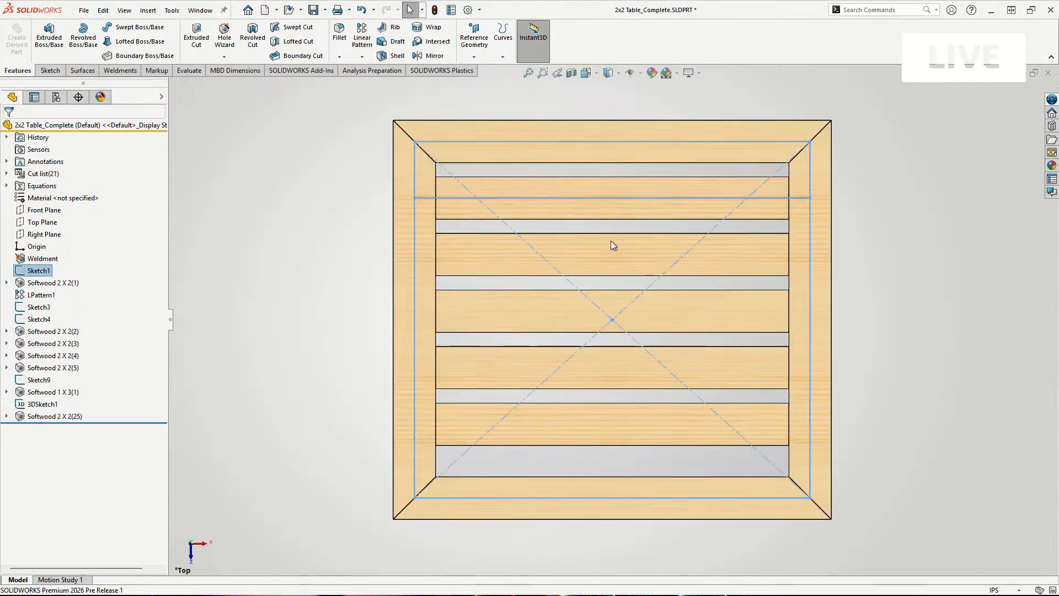
click(322, 265)
middle_drag(531, 369, 565, 252)
key(f)
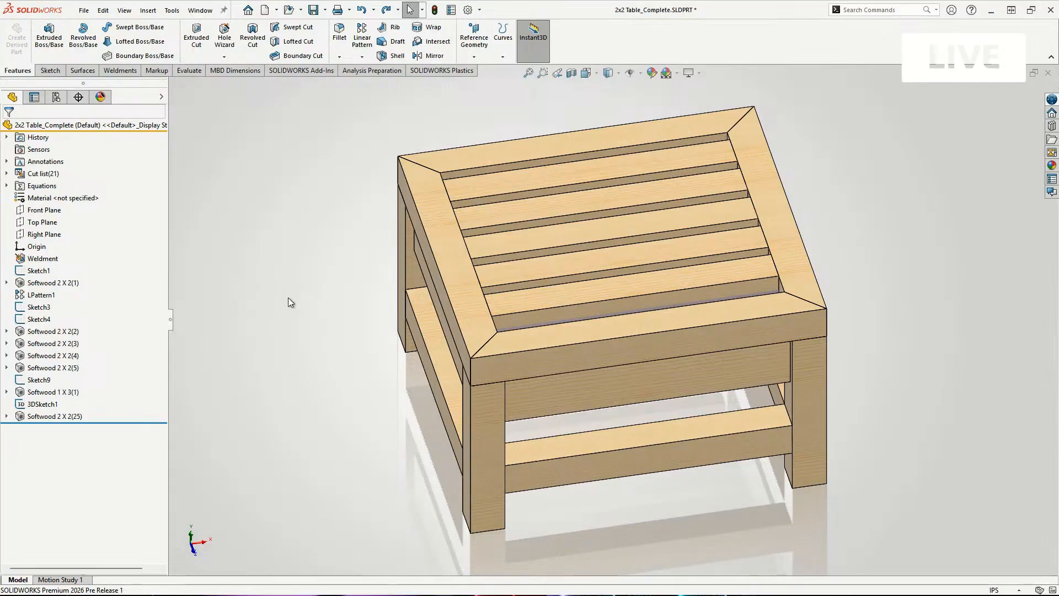
Display the part's configurations with their tables and look up where an Excel design table can be inserted.
click(56, 97)
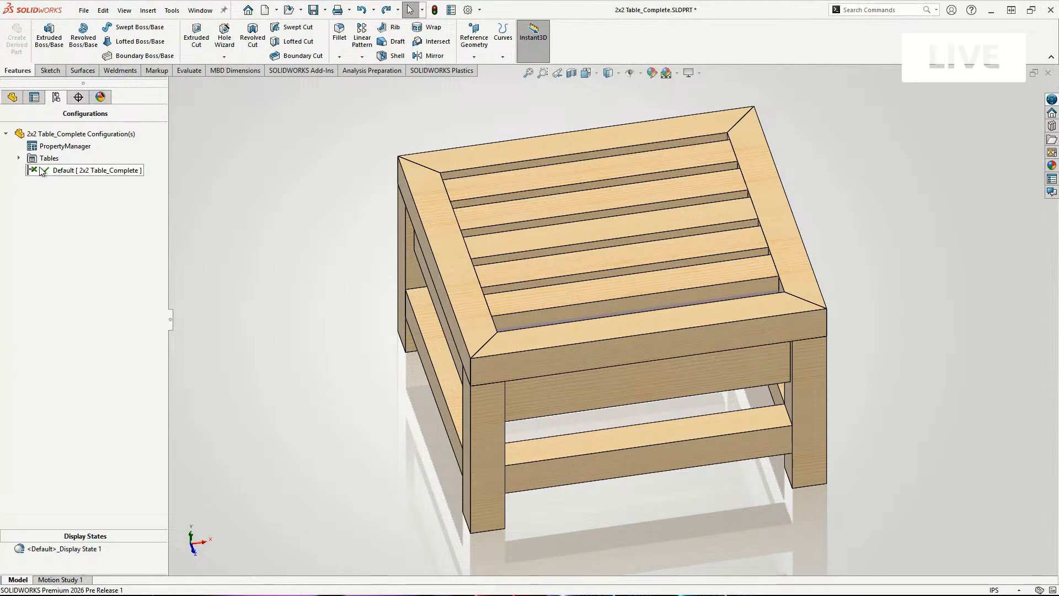
click(18, 157)
click(144, 11)
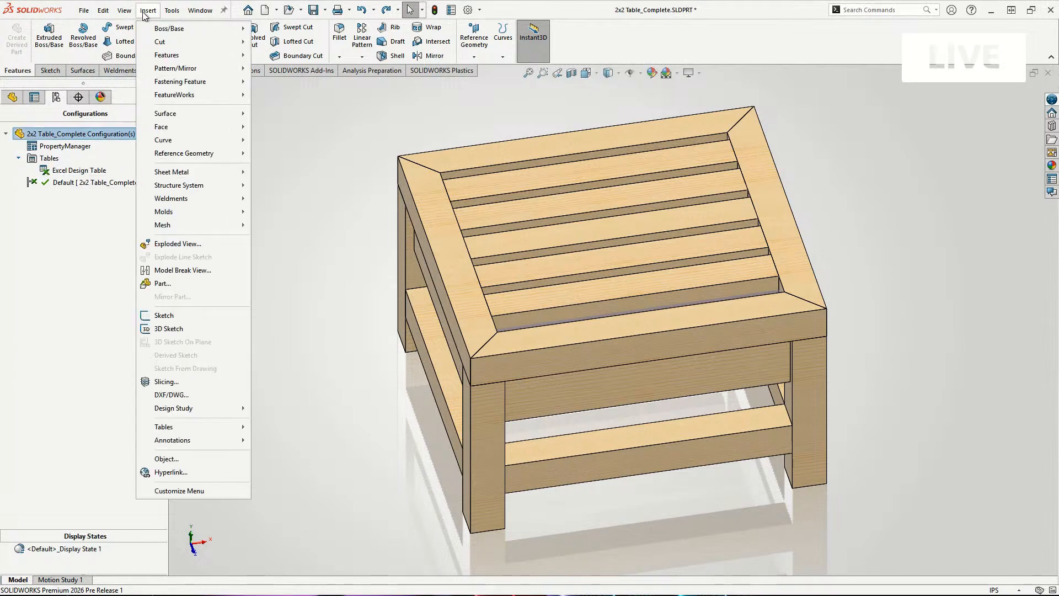
mouse_move(173, 140)
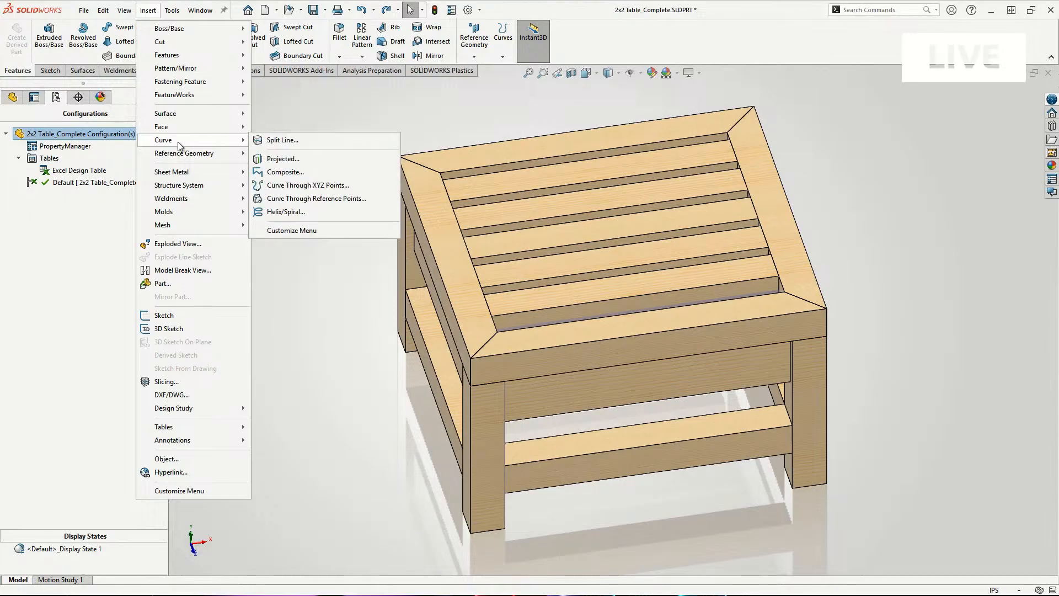
mouse_move(200, 431)
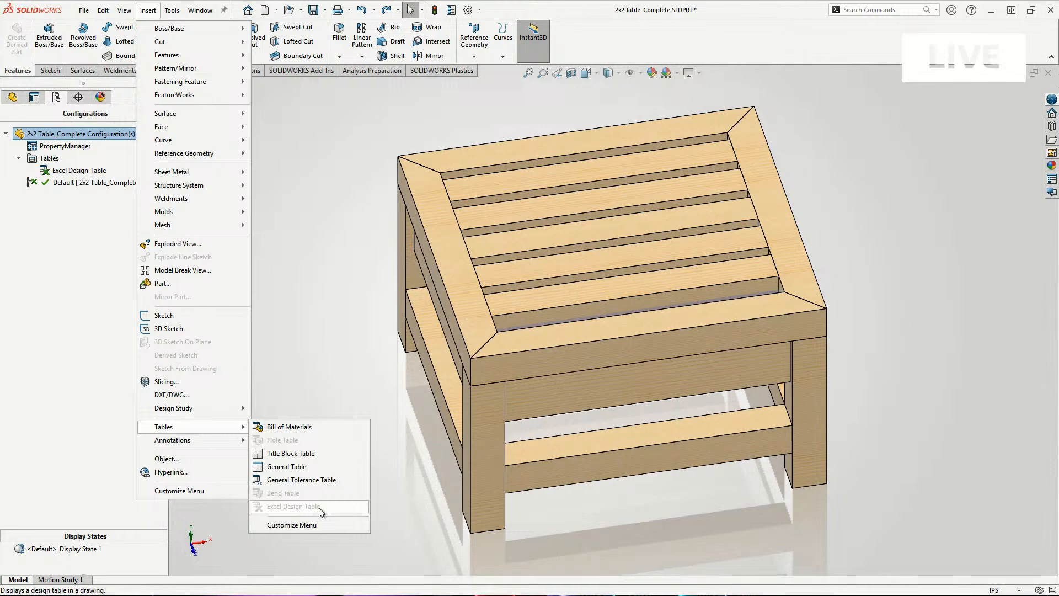
click(306, 370)
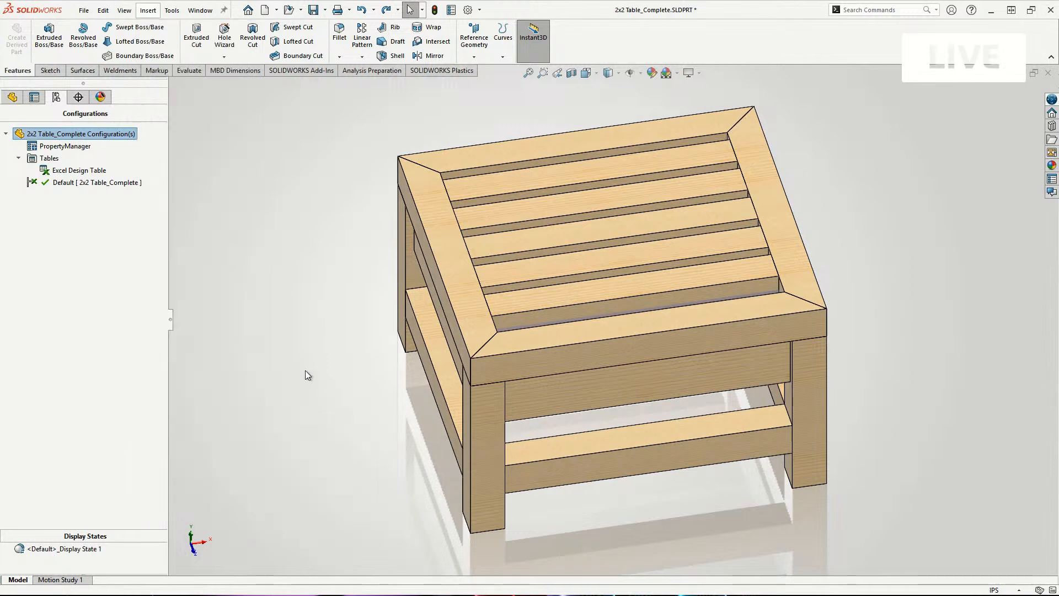
Open the existing Excel design table for editing, without selecting any extra rows or columns to add.
click(90, 171)
right_click(89, 171)
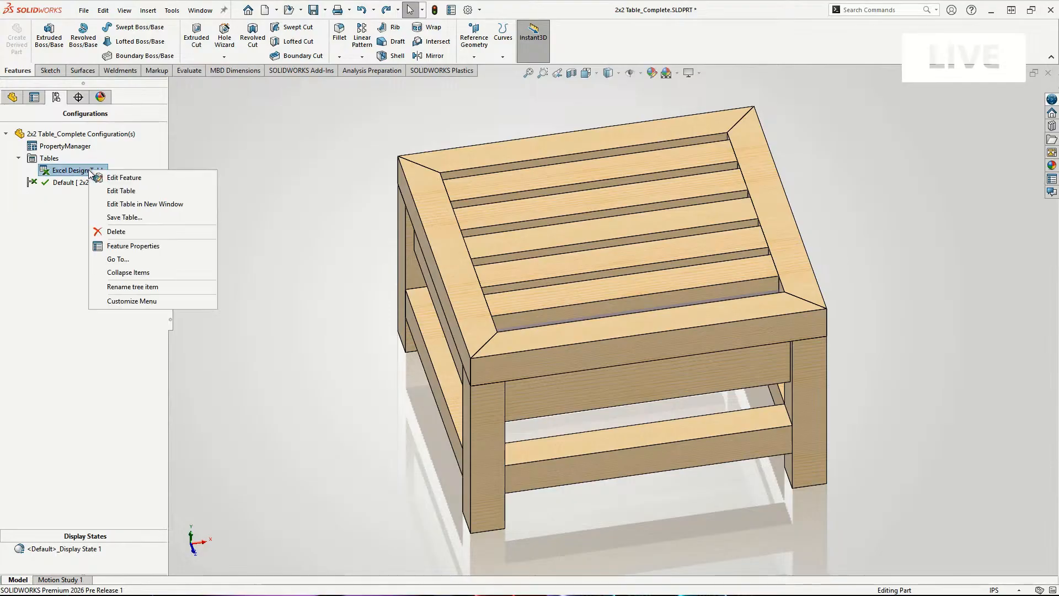
click(140, 191)
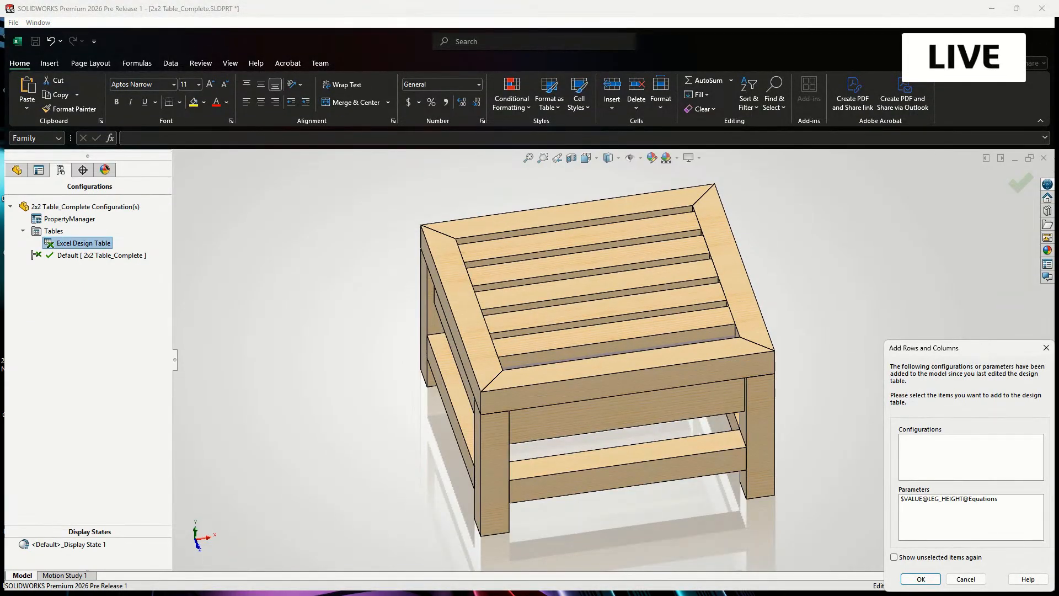
drag(986, 352, 717, 267)
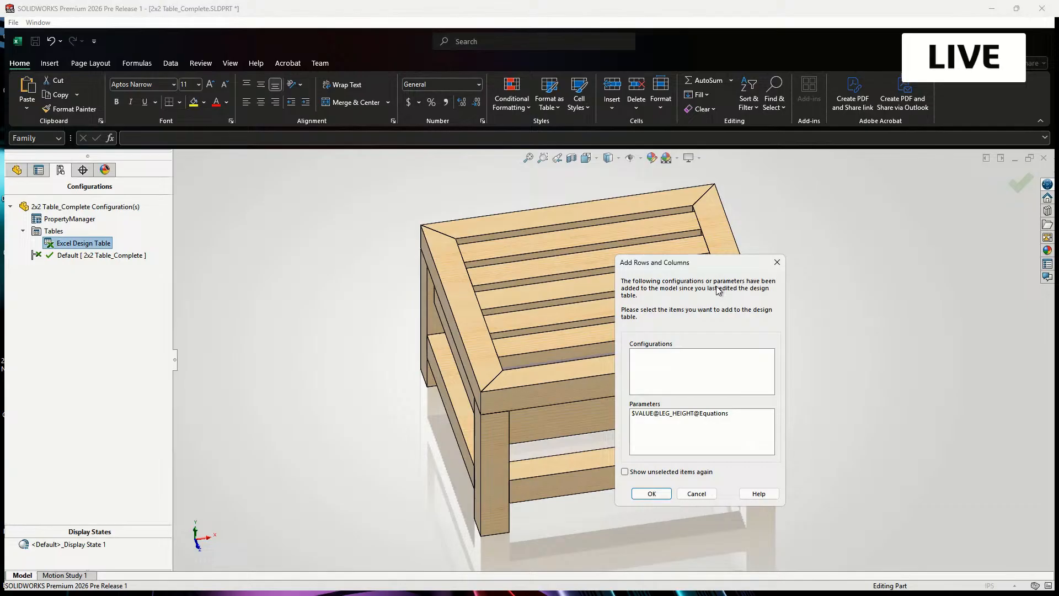
click(661, 493)
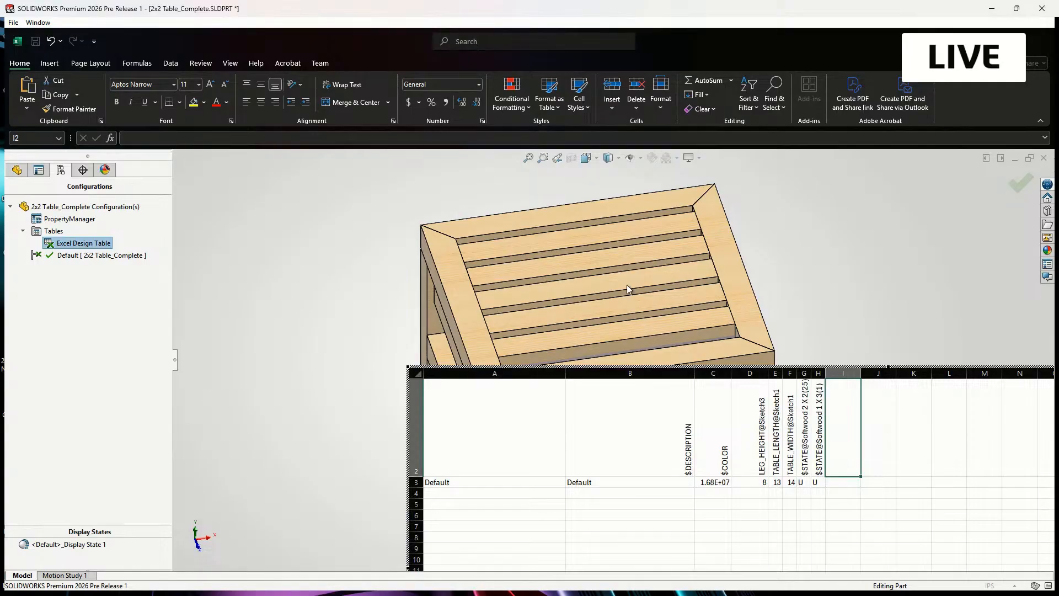
Review the design table's leg height, table length, table width and feature state columns, and close the table.
scroll(697, 505, down, 2)
scroll(542, 496, up, 2)
click(363, 260)
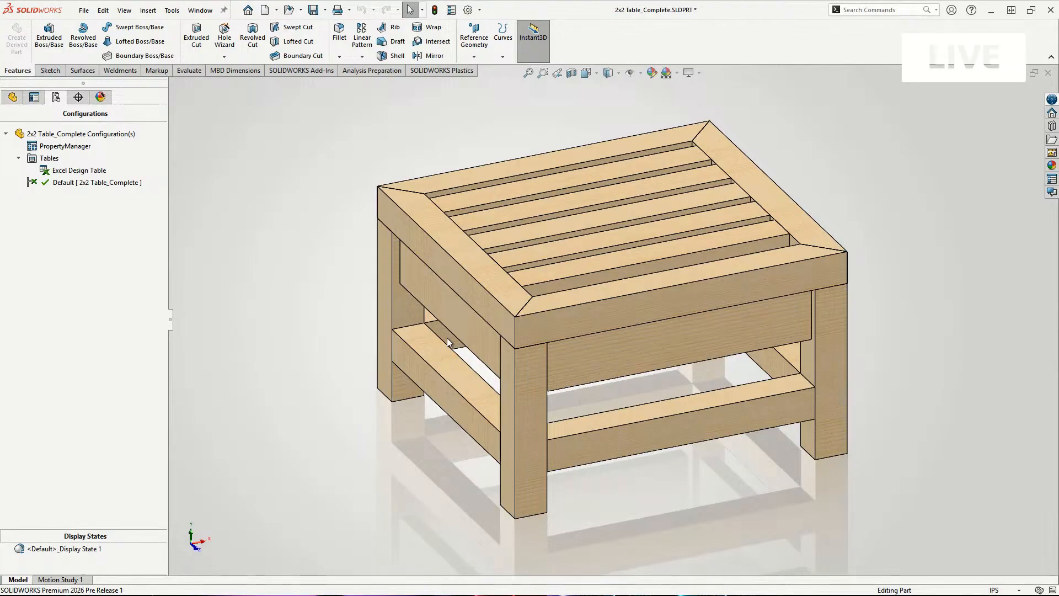
click(454, 325)
click(342, 264)
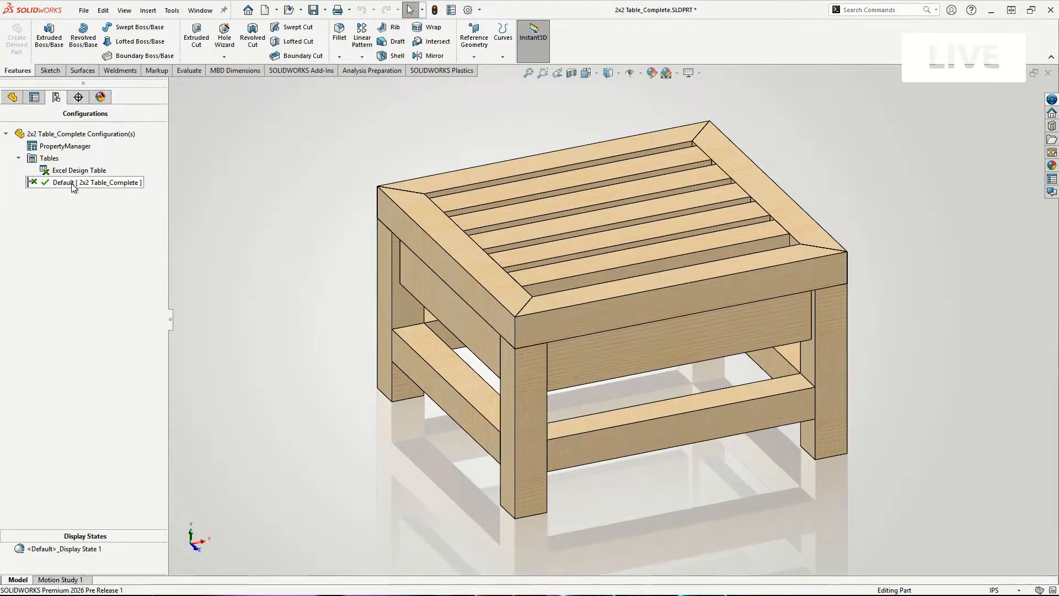
click(74, 151)
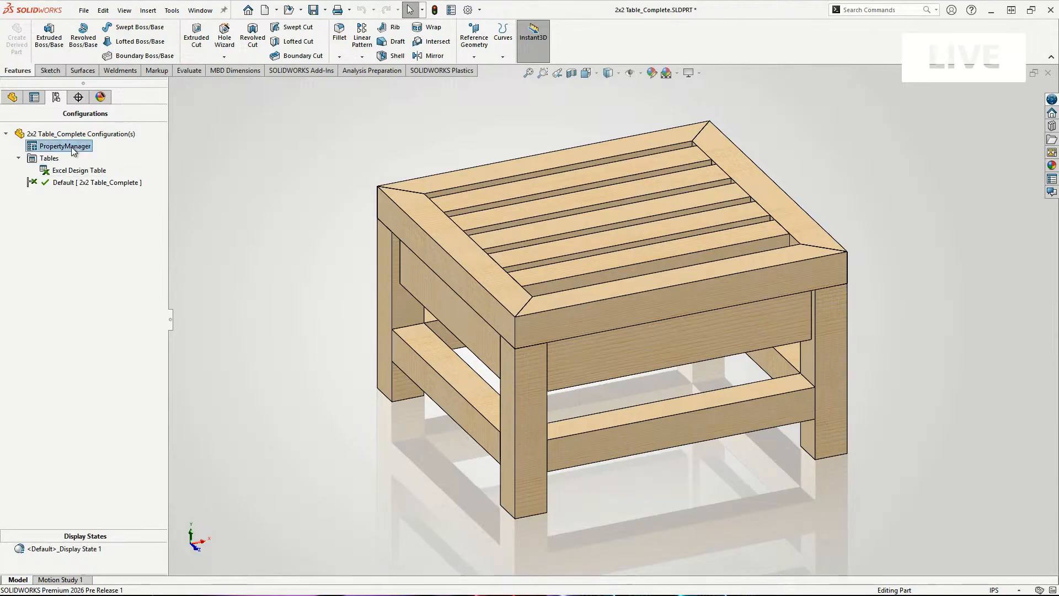
right_click(74, 136)
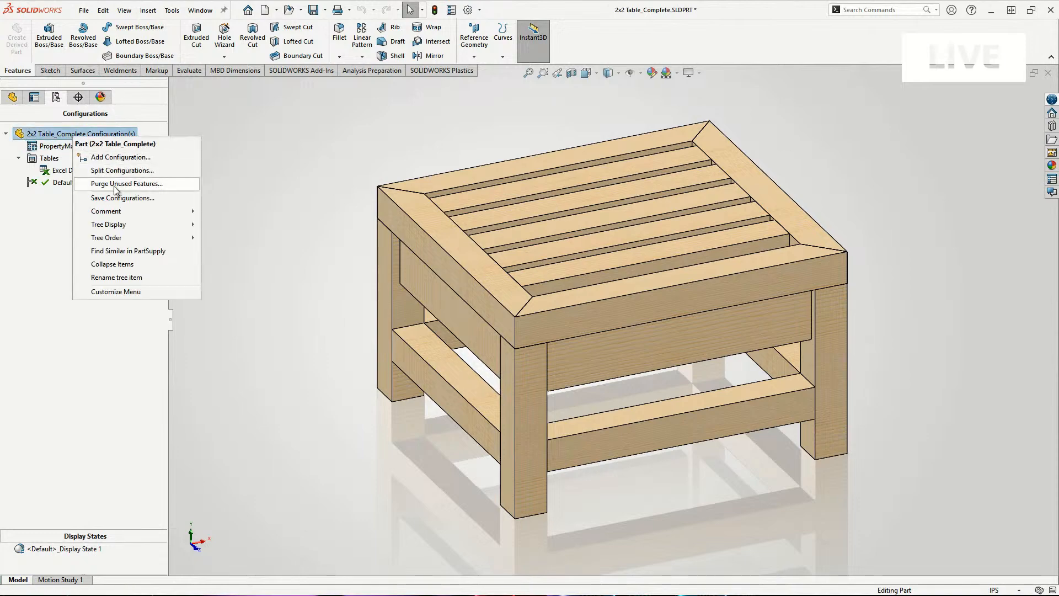
click(68, 213)
click(75, 147)
key(Delete)
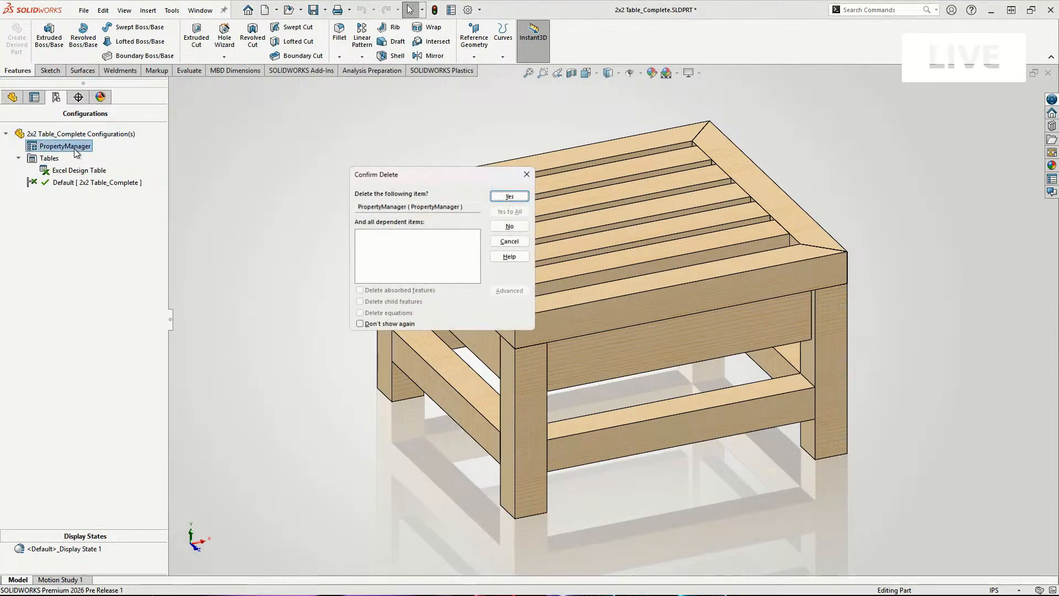
click(511, 225)
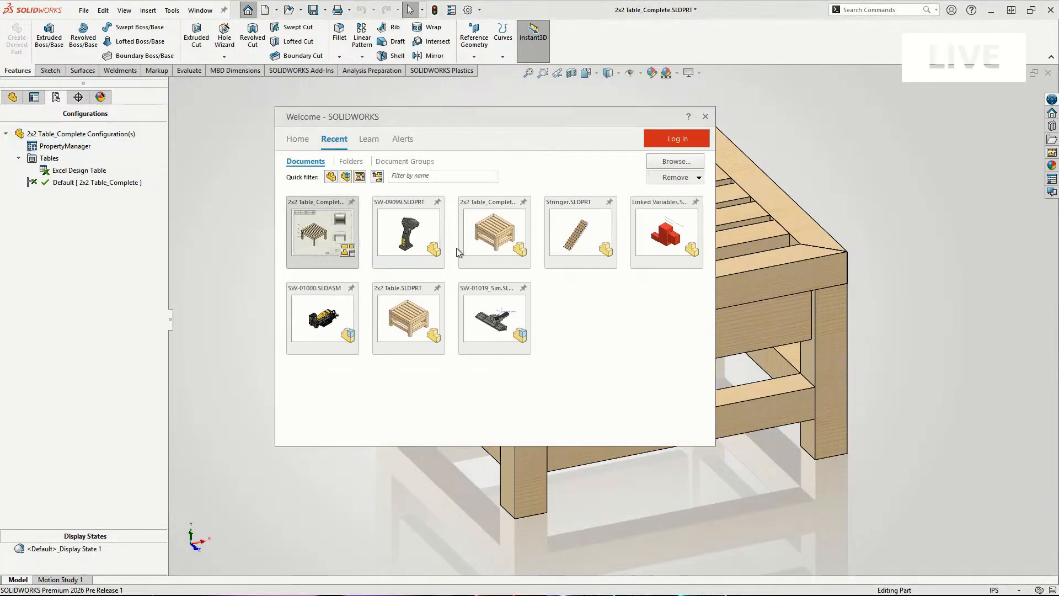
Open the recent part 2x2 Table.SLDPRT and start the Configuration Publisher from its configurations, agreeing to auto-create a design table.
click(404, 315)
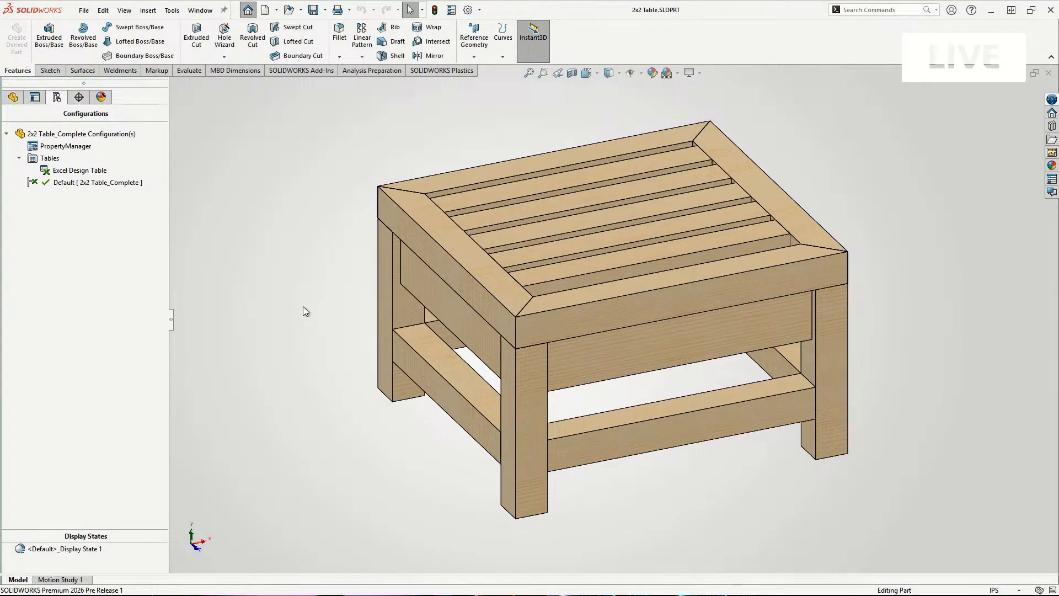
click(56, 97)
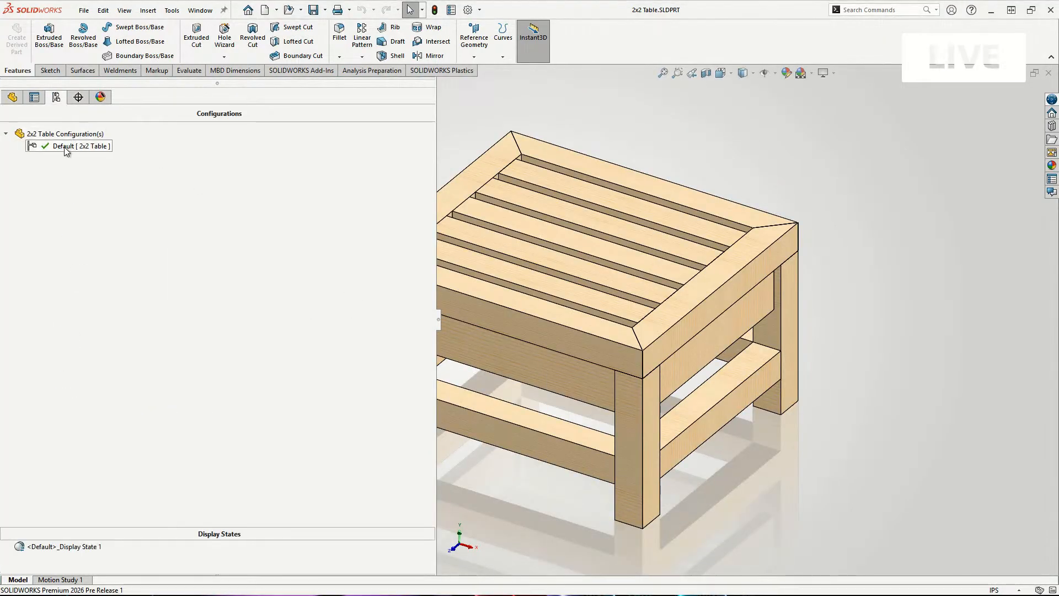
right_click(76, 134)
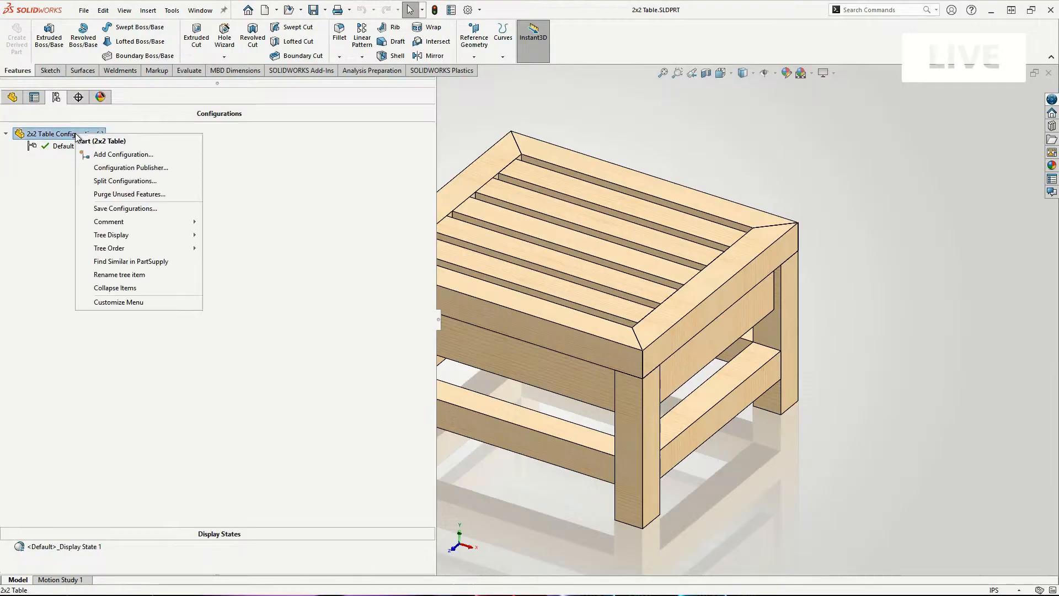
click(173, 168)
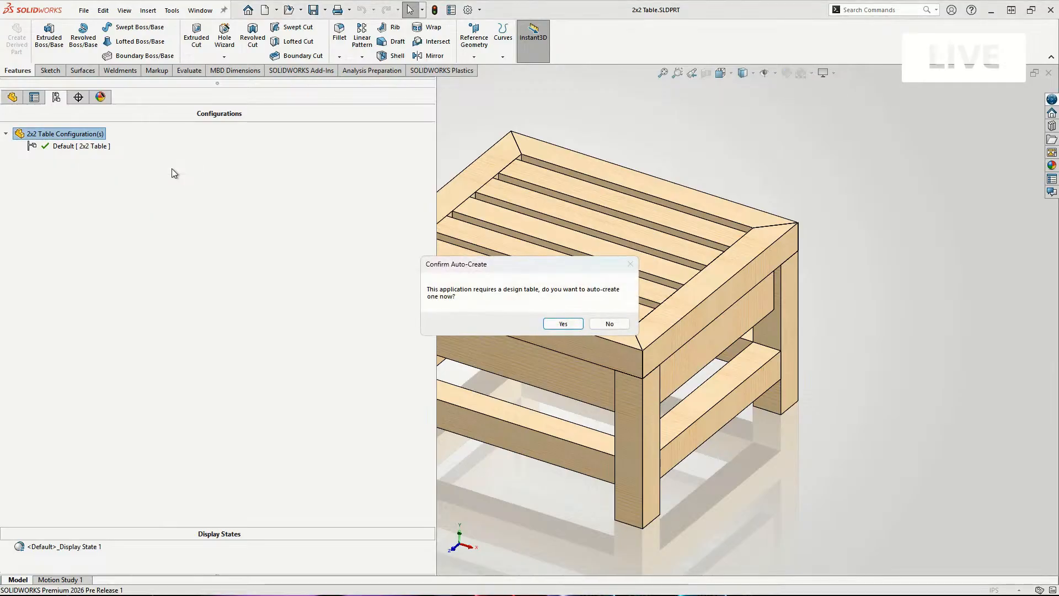
click(561, 323)
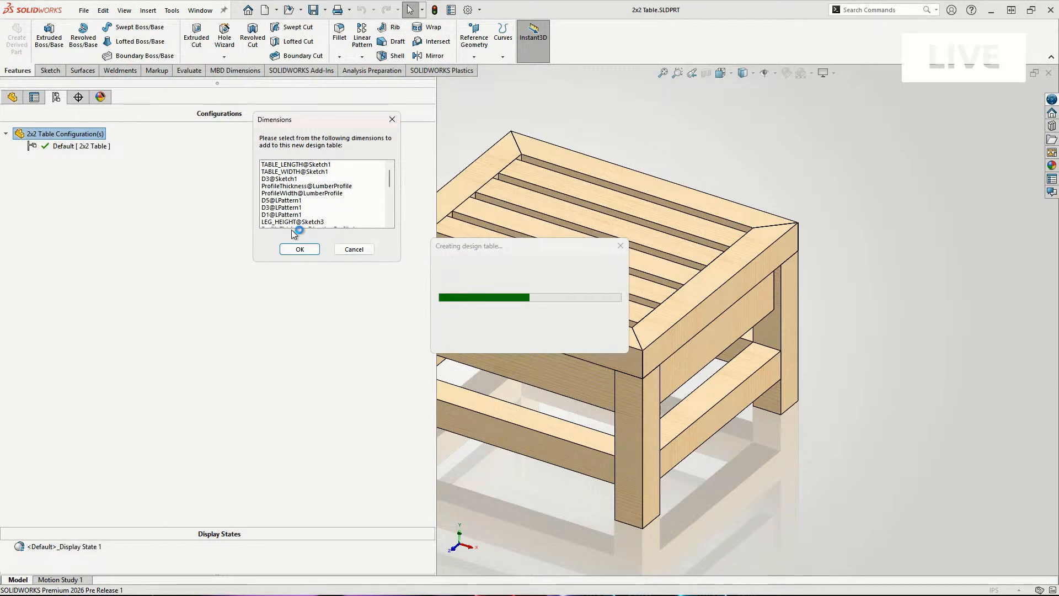
Select the LEG_HEIGHT@Sketch3 dimension for the new design table and create the table.
click(302, 188)
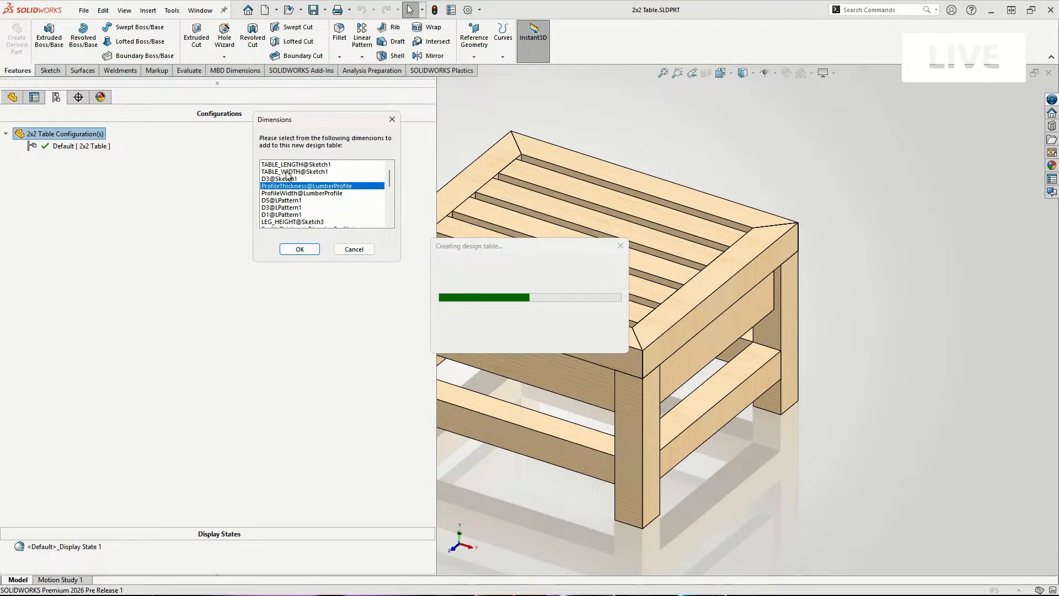
scroll(287, 176, down, 1)
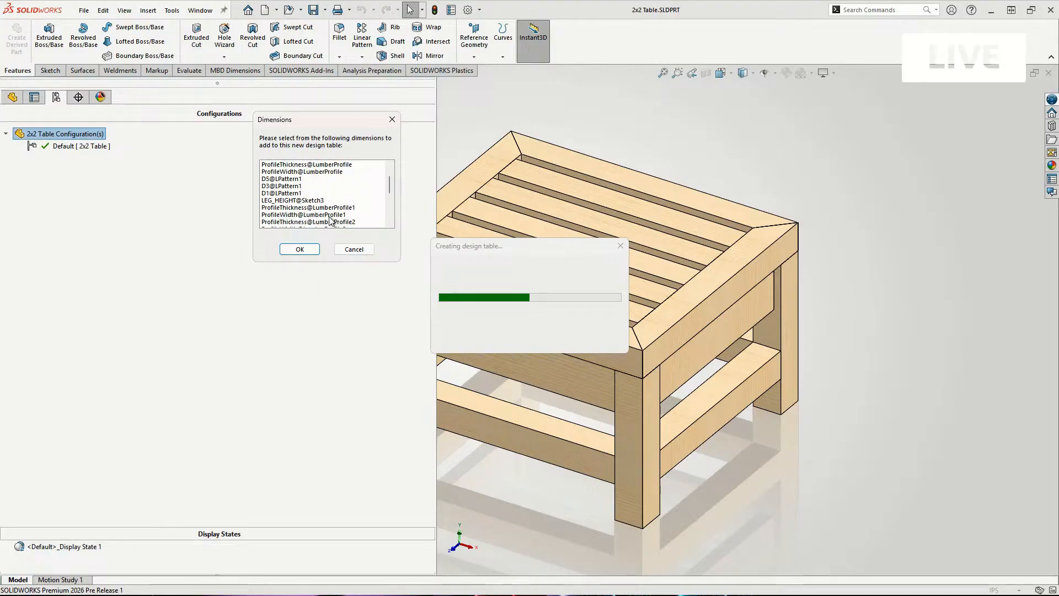
click(307, 202)
scroll(351, 220, down, 3)
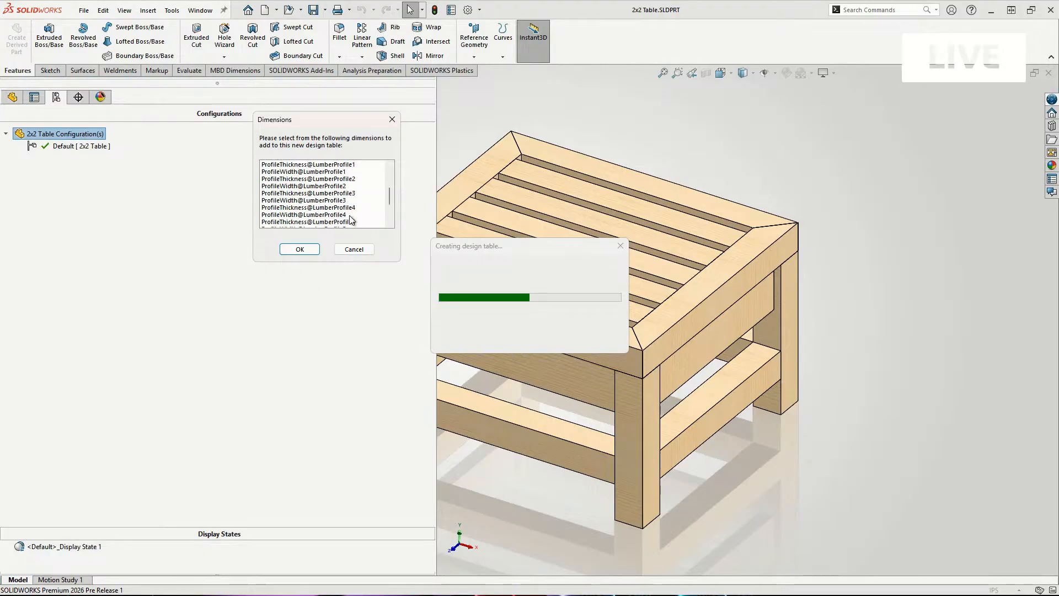
scroll(351, 220, down, 1)
scroll(307, 209, up, 6)
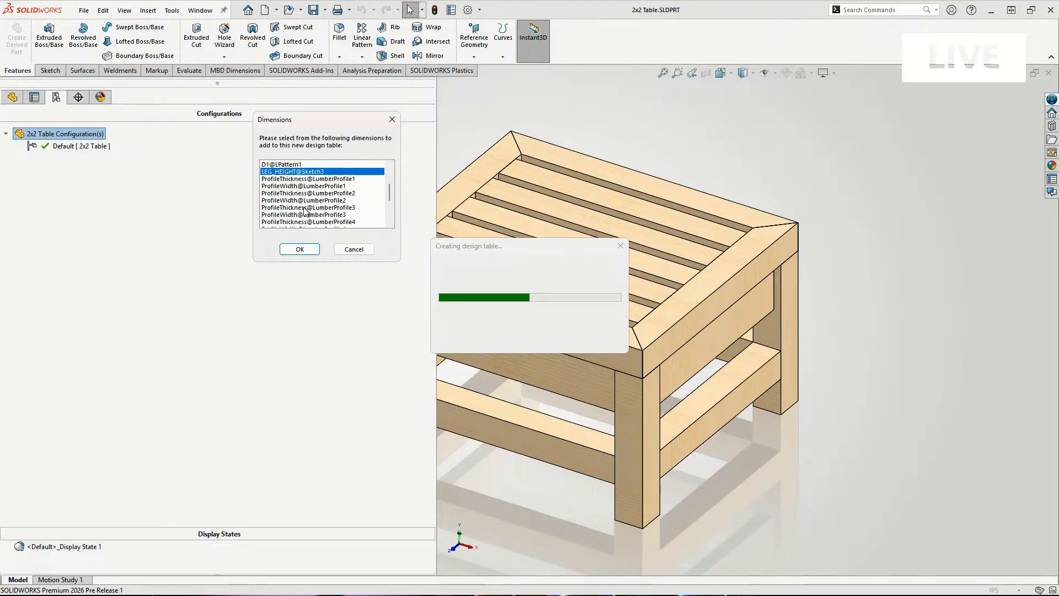
scroll(330, 208, down, 4)
scroll(330, 208, down, 2)
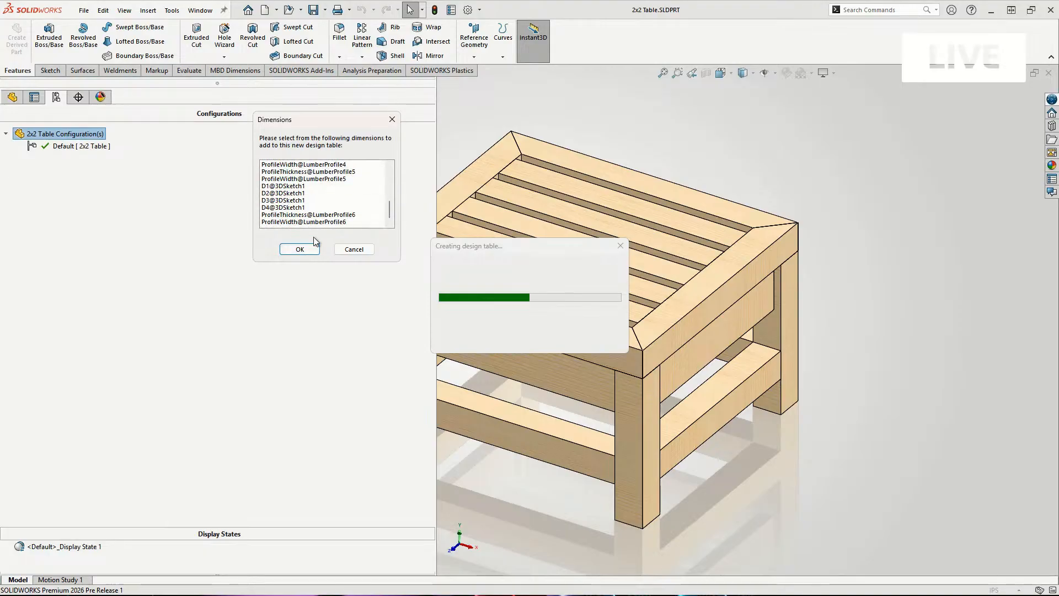
click(301, 249)
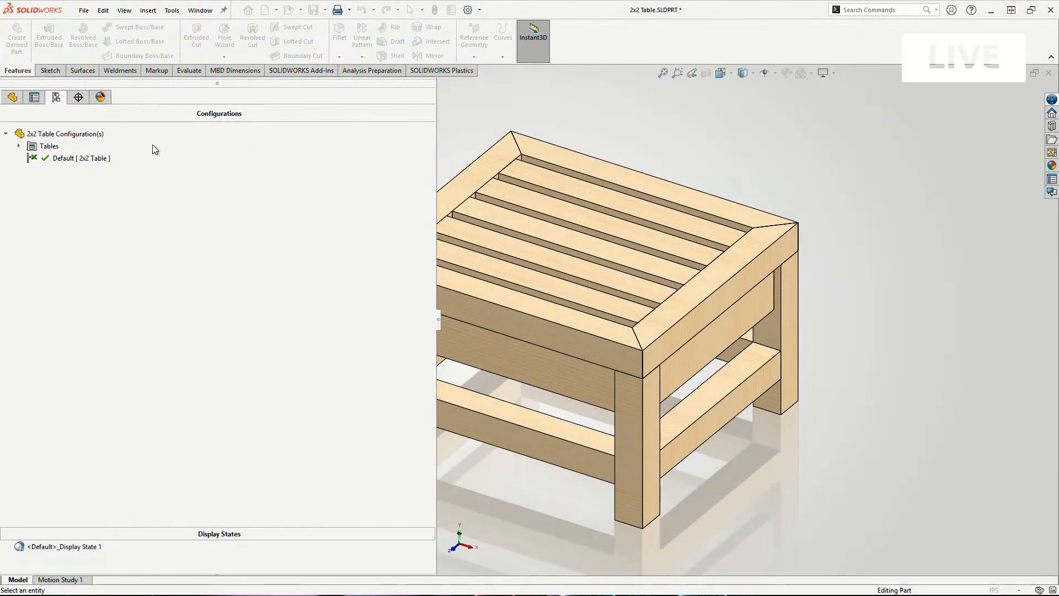
Try to bring the Configuration Publisher window of the 2x2 Table part to the front.
key(alt+Tab)
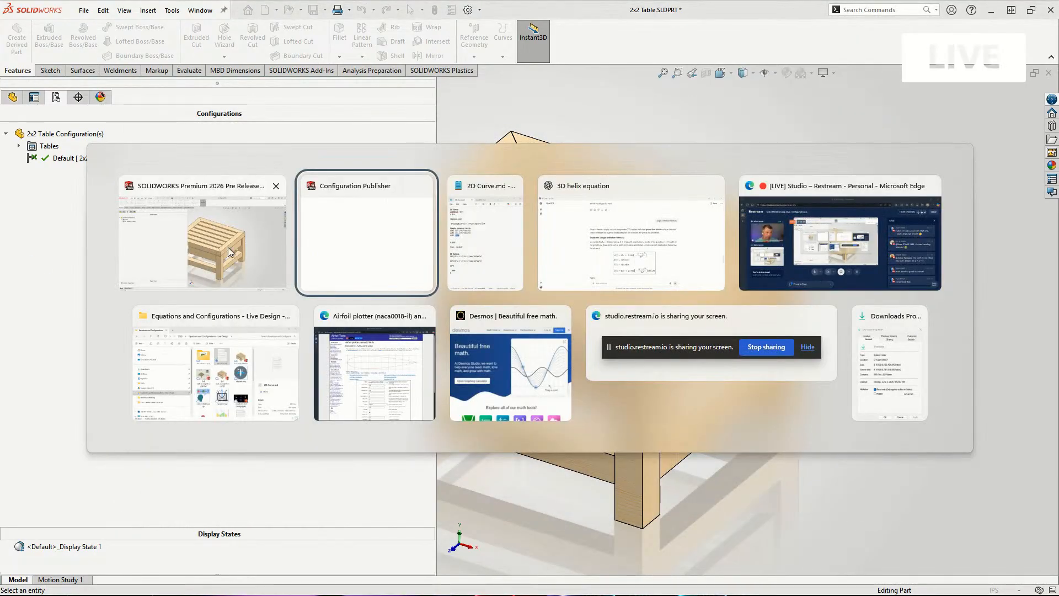
click(283, 269)
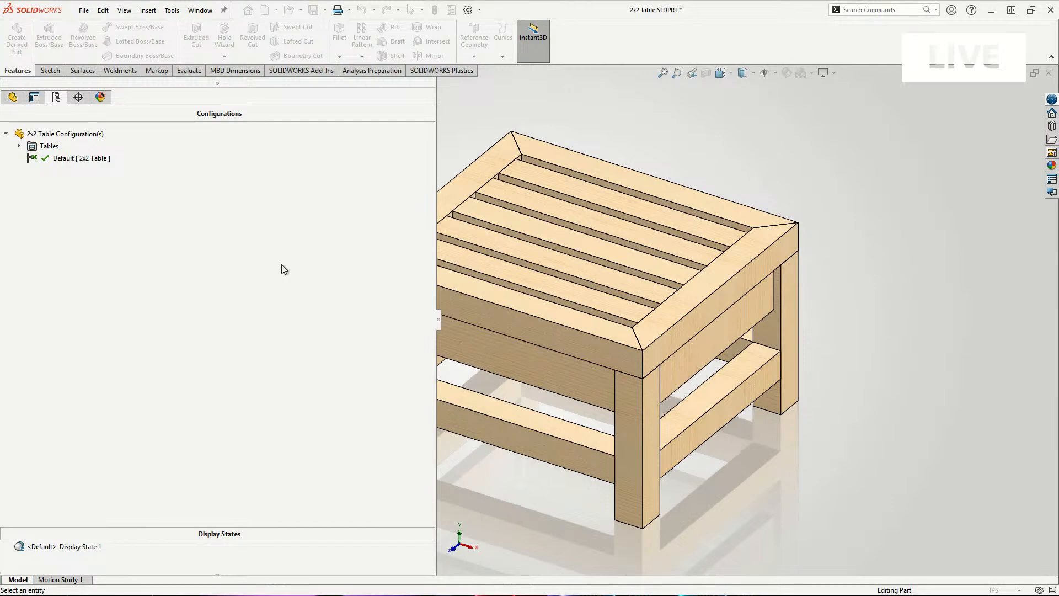
key(alt+Tab)
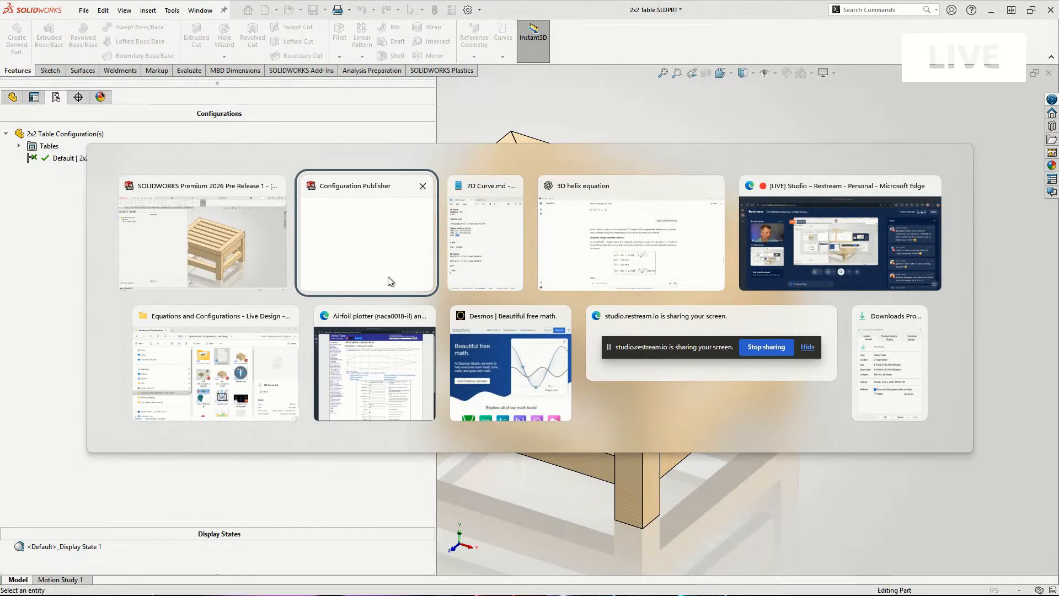
click(253, 249)
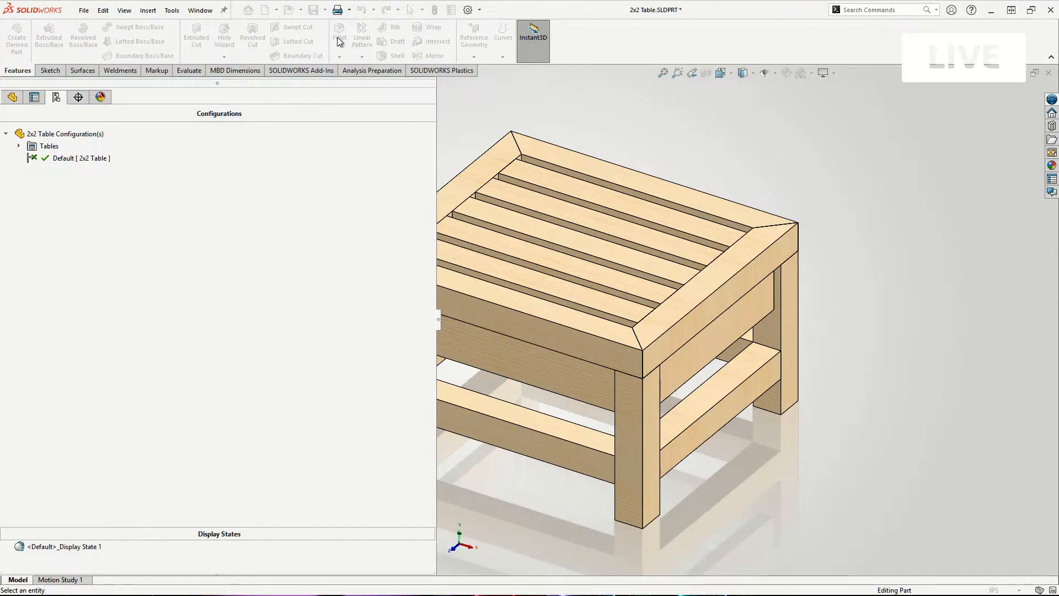
click(199, 10)
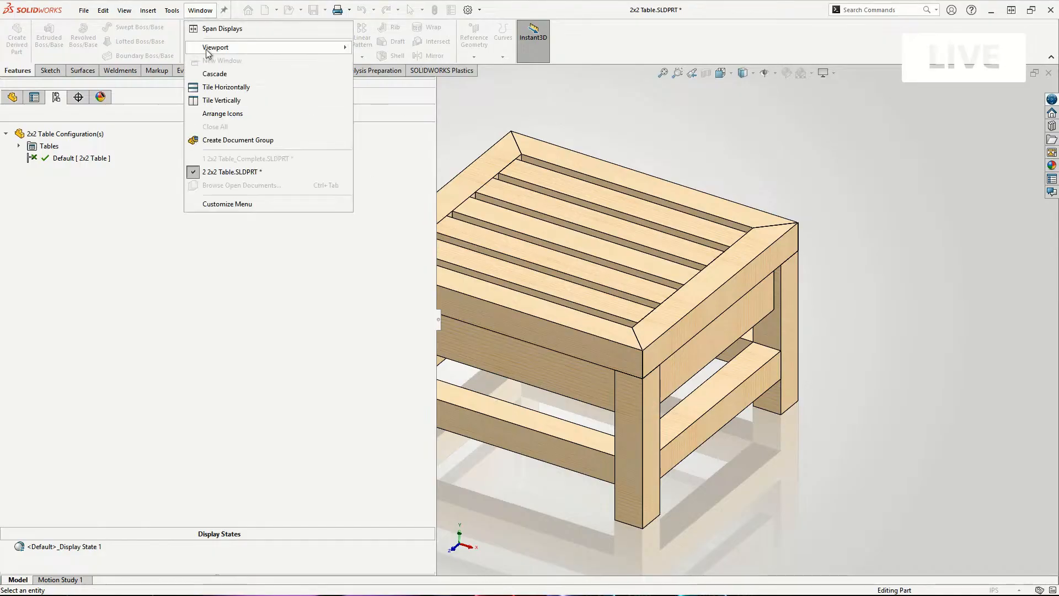
click(726, 134)
Show the feature tree in a narrower pane, and close the Configuration Publisher and the 2D Curve.md notes.
click(13, 97)
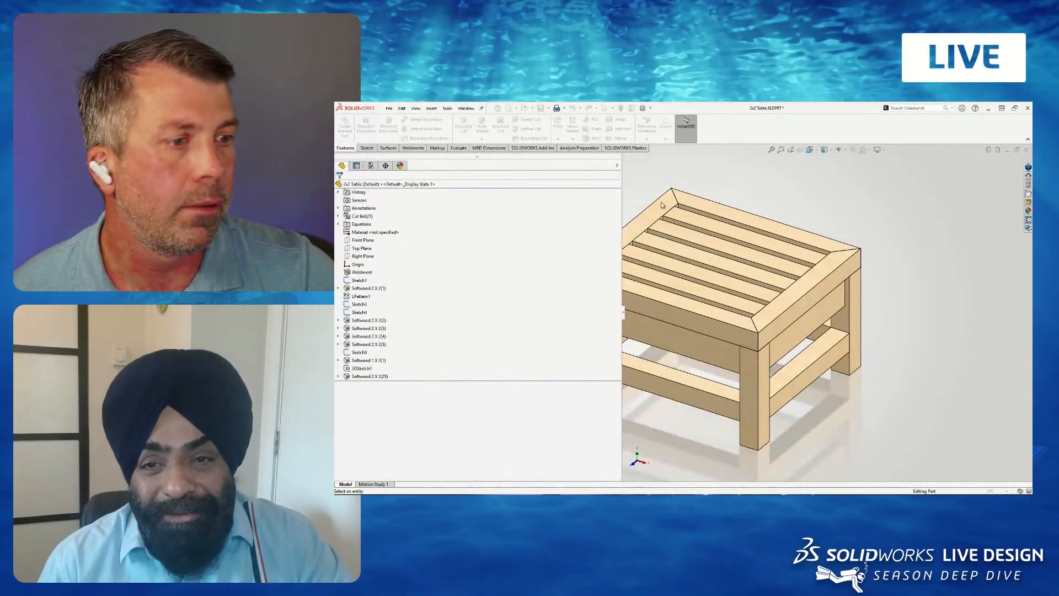
drag(622, 227, 450, 245)
key(alt+Tab)
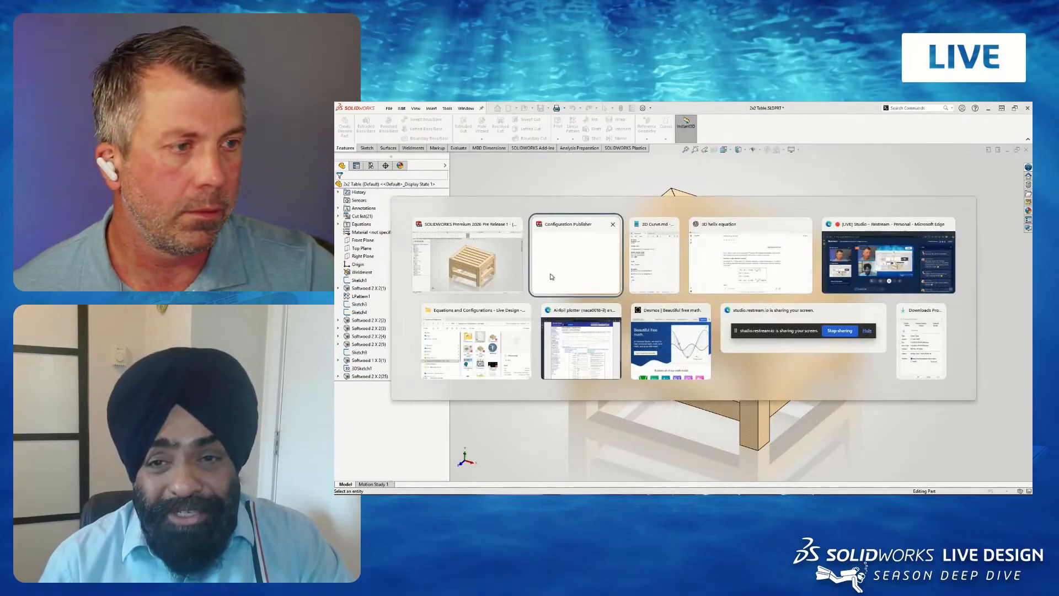
key(alt+Tab)
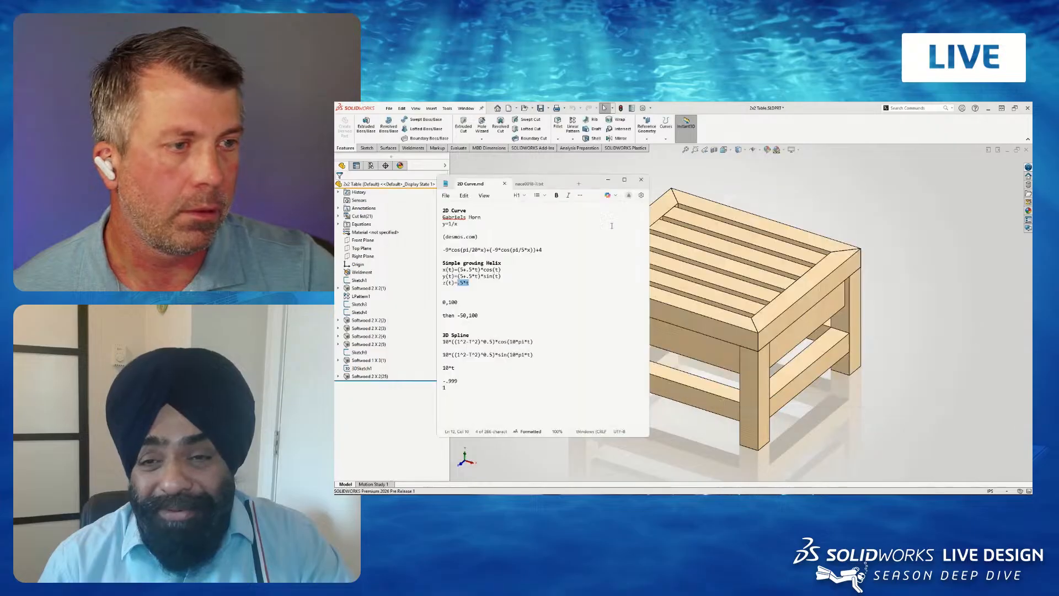
click(642, 180)
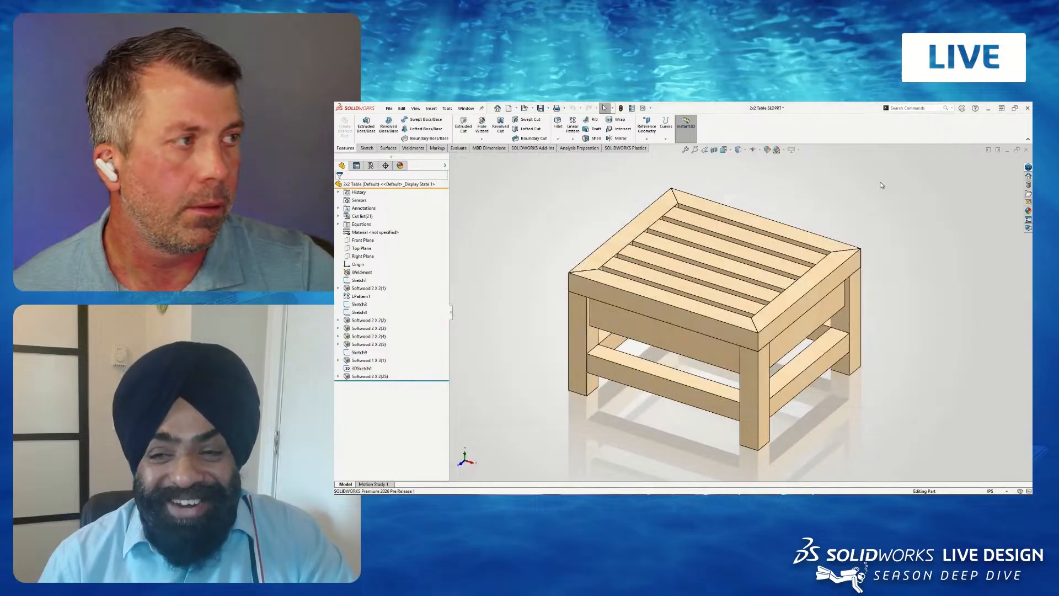
Switch to the part 2x2 Table_Complete.SLDPRT and open its configuration PropertyManager for editing.
click(466, 108)
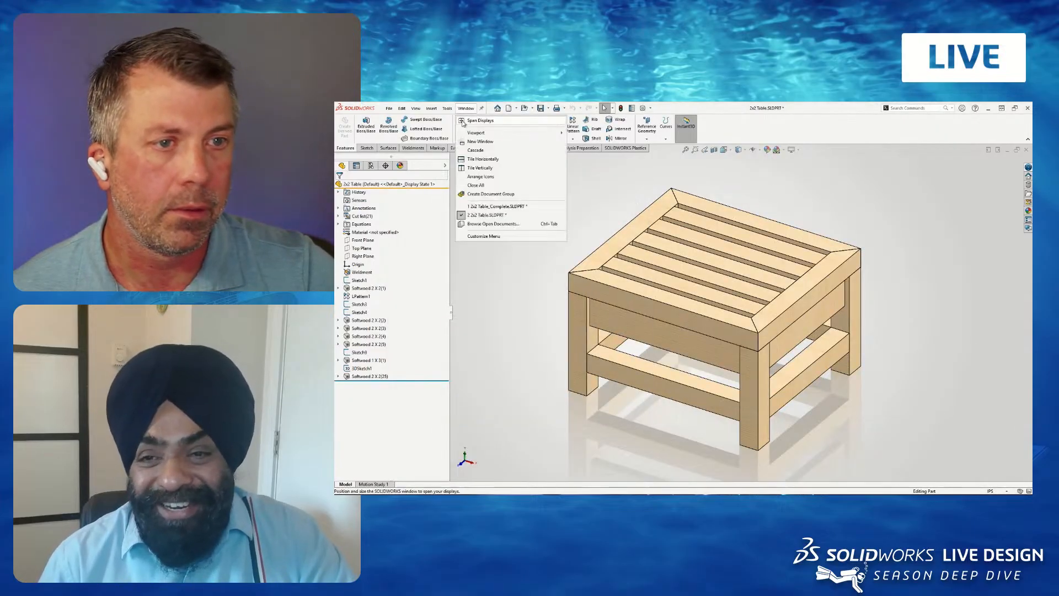
click(492, 207)
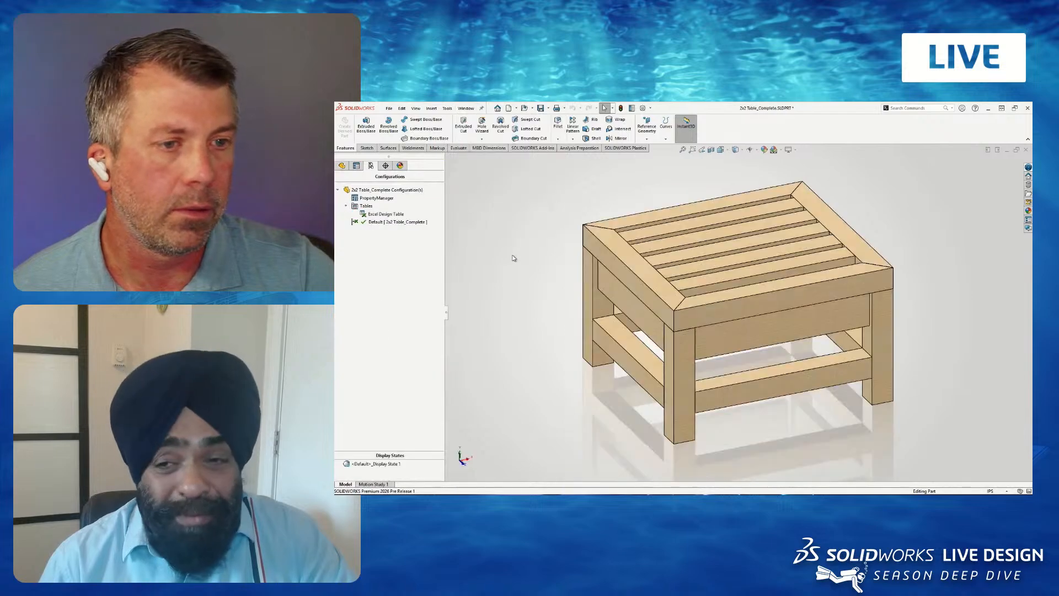
click(383, 199)
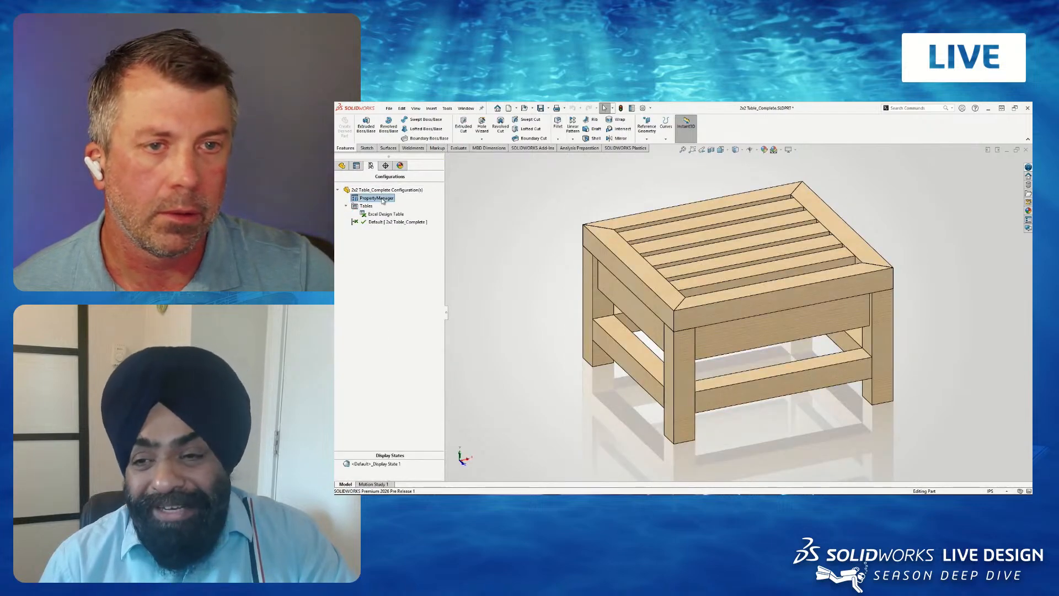
right_click(383, 200)
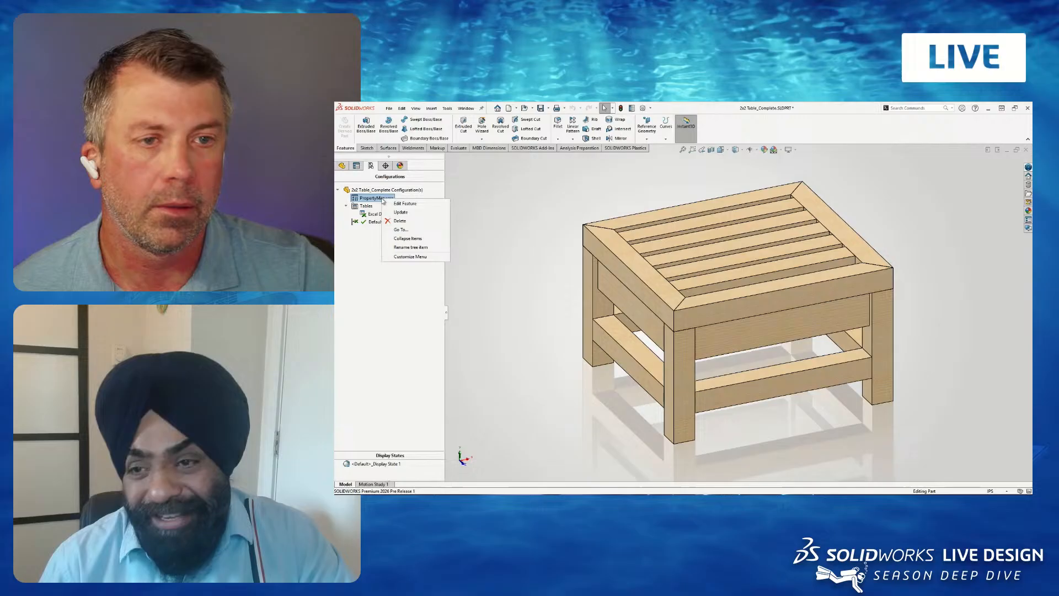
click(413, 205)
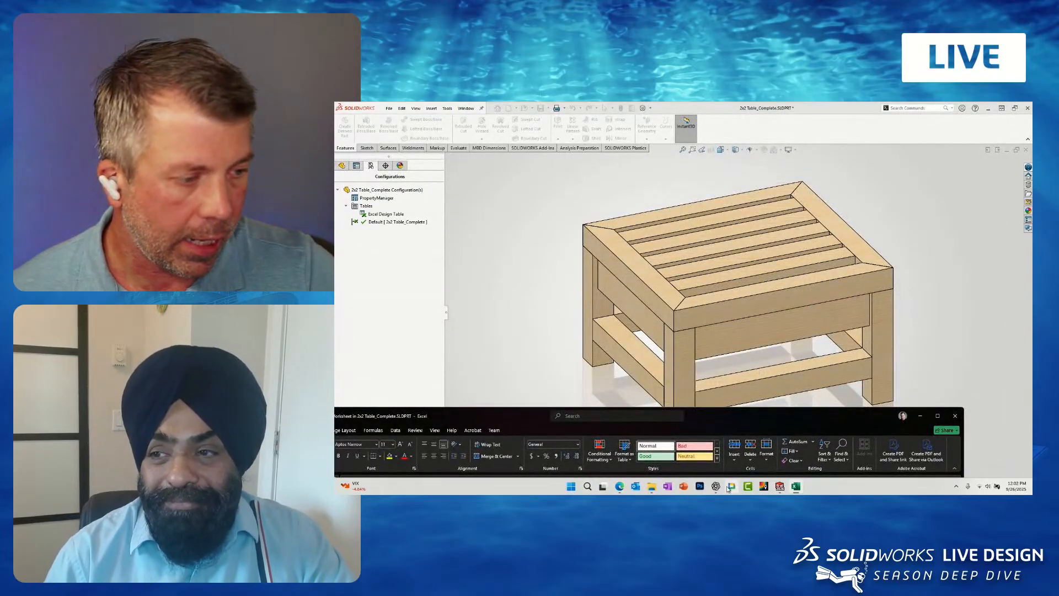
Try to display the Configuration Publisher of the completed table part from among the program's open windows.
mouse_move(782, 488)
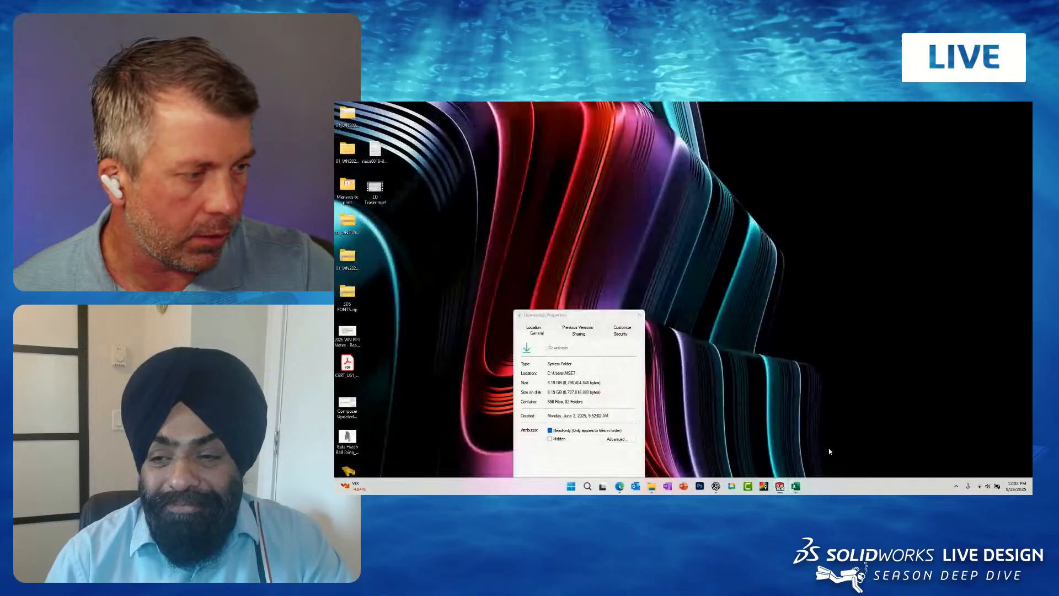
click(828, 448)
click(639, 313)
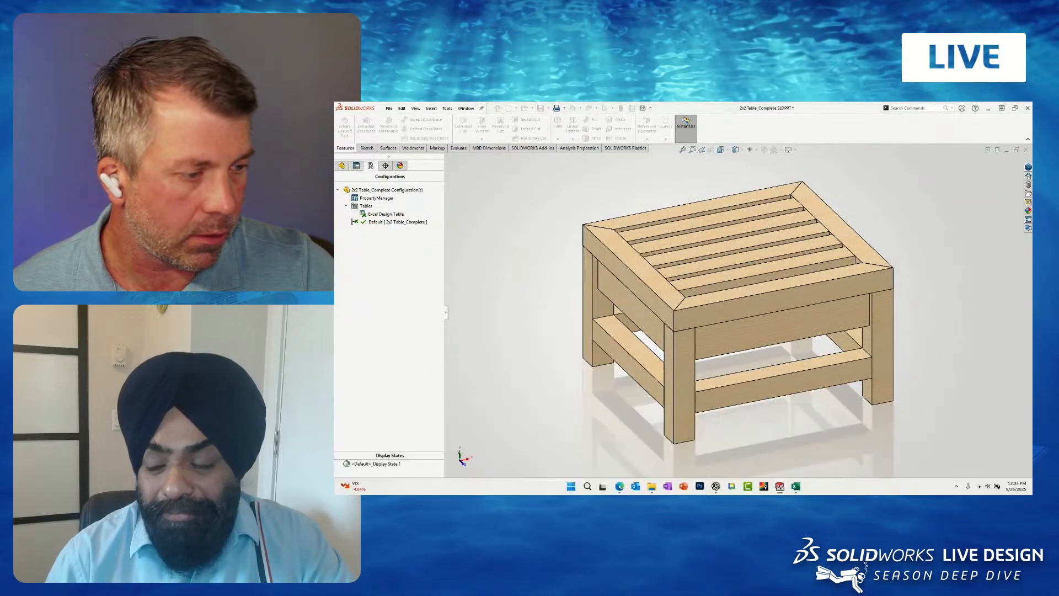
mouse_move(780, 487)
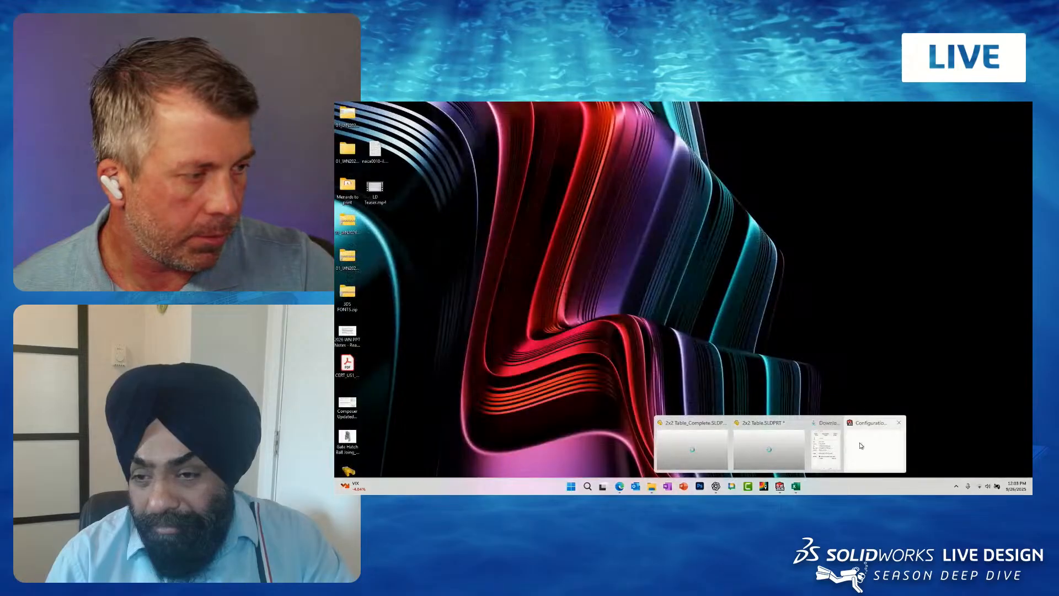
click(865, 442)
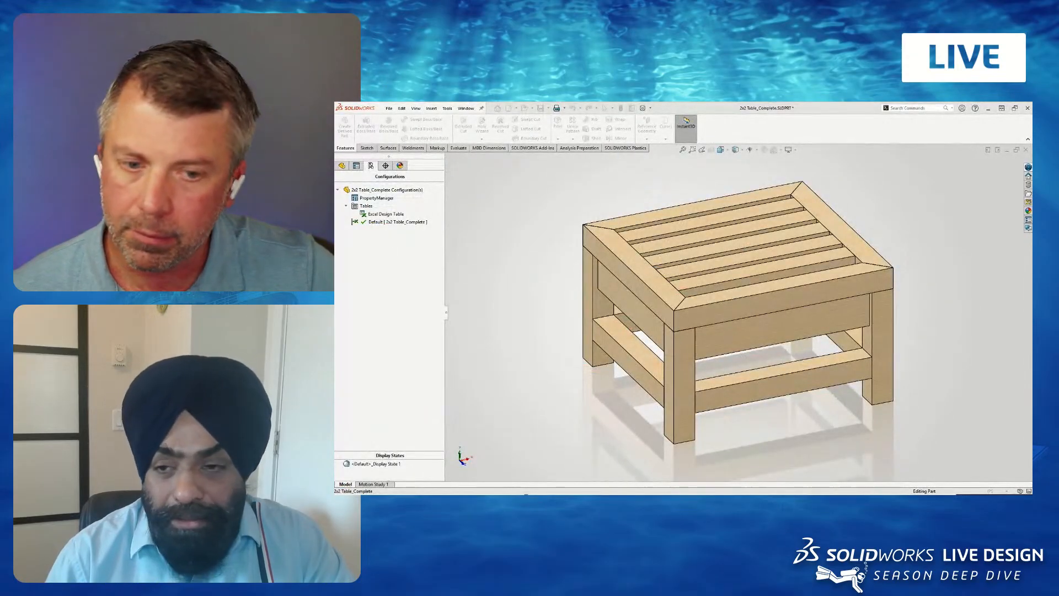
Move the completed part's Excel design table worksheet fully into view and minimise it.
key(alt+Tab)
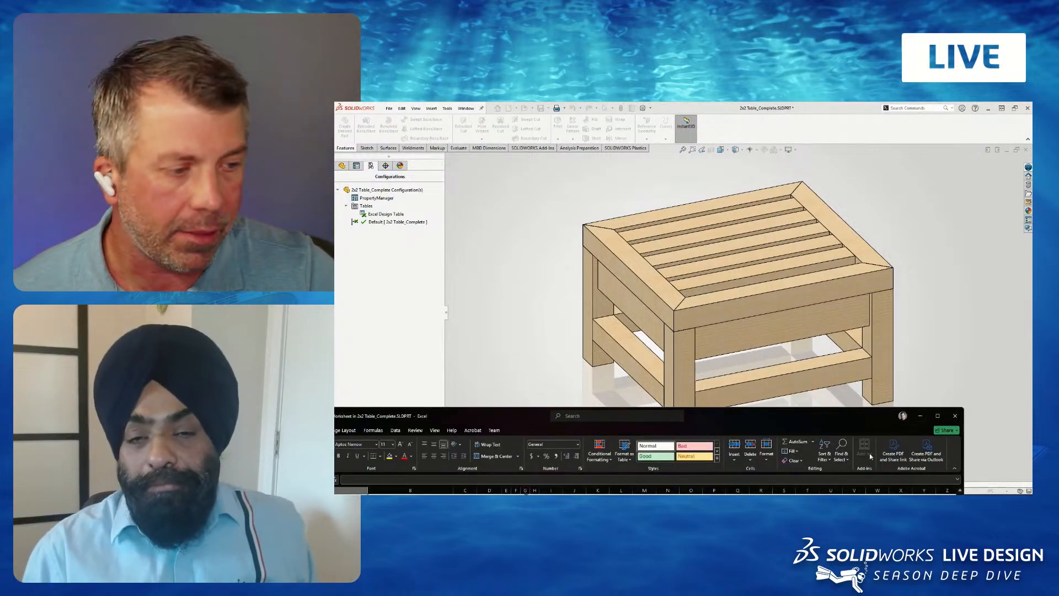
drag(789, 409, 813, 152)
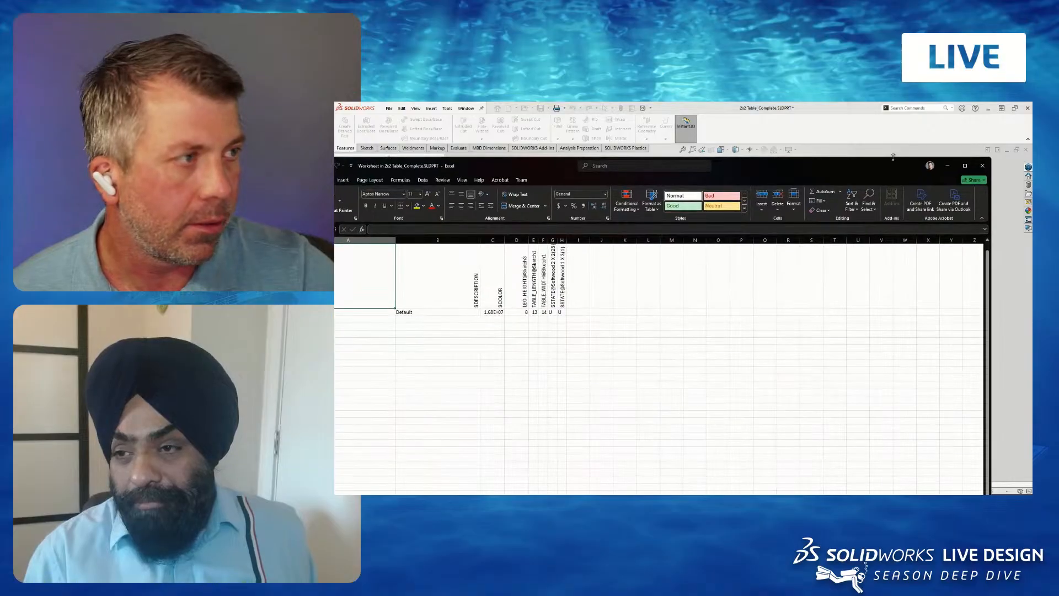
click(946, 164)
Try again to switch to the blank Configuration Publisher window.
key(alt+Tab)
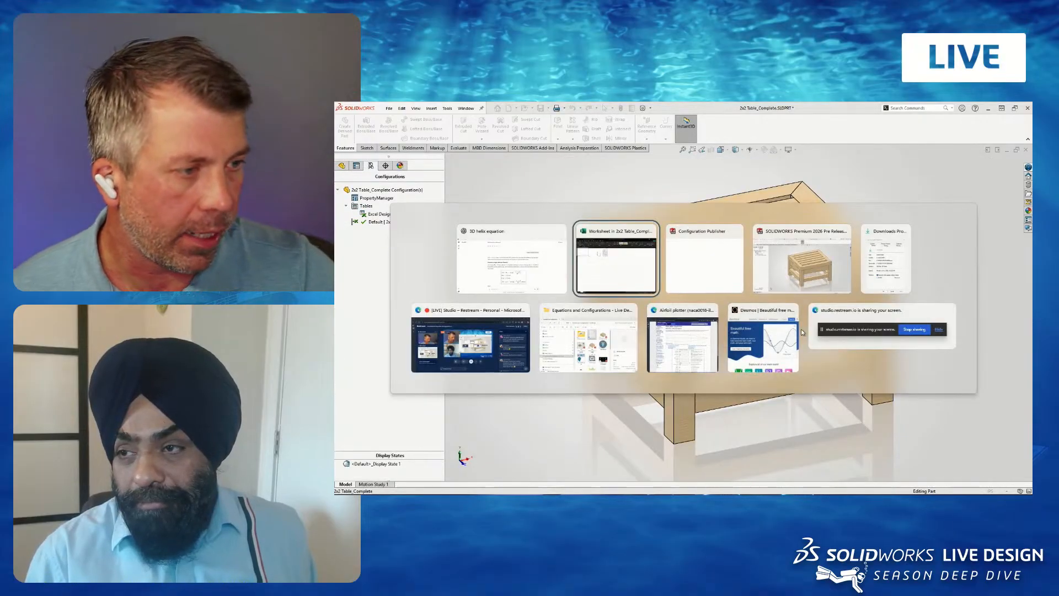
click(717, 267)
key(alt+Tab)
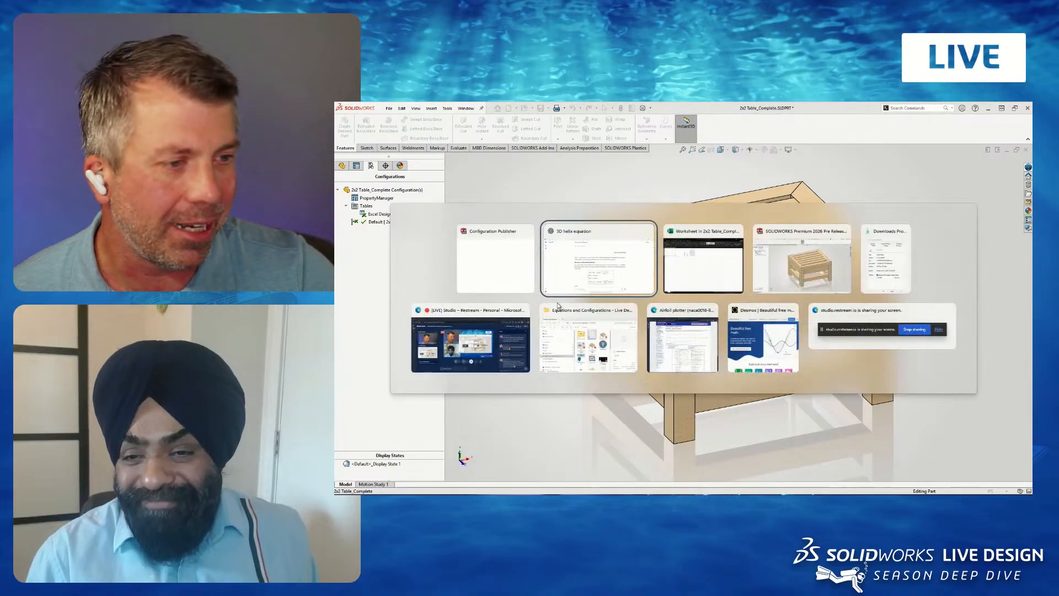
click(505, 268)
key(alt+Tab)
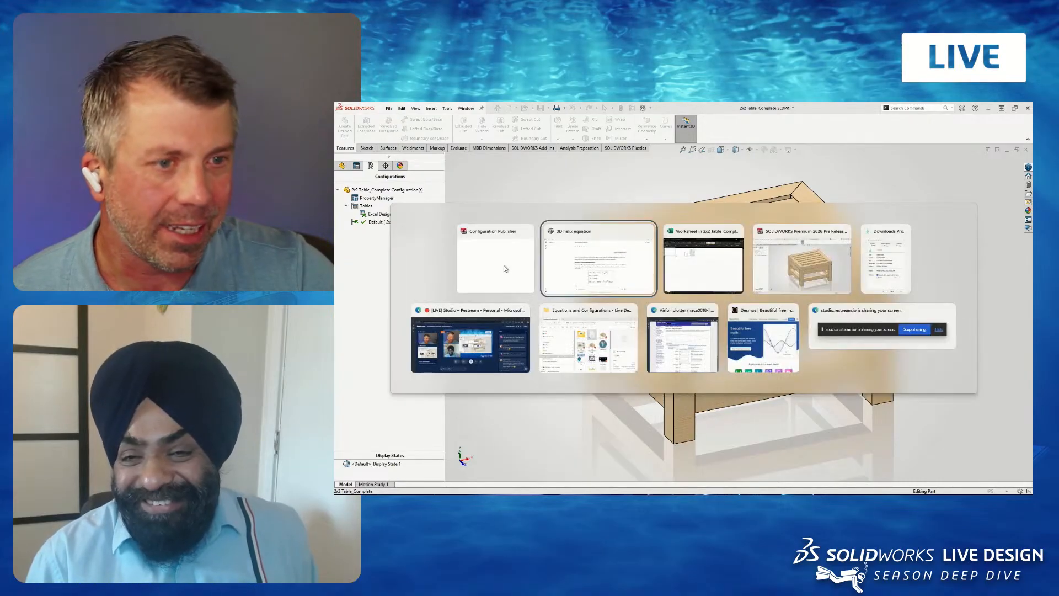
click(488, 246)
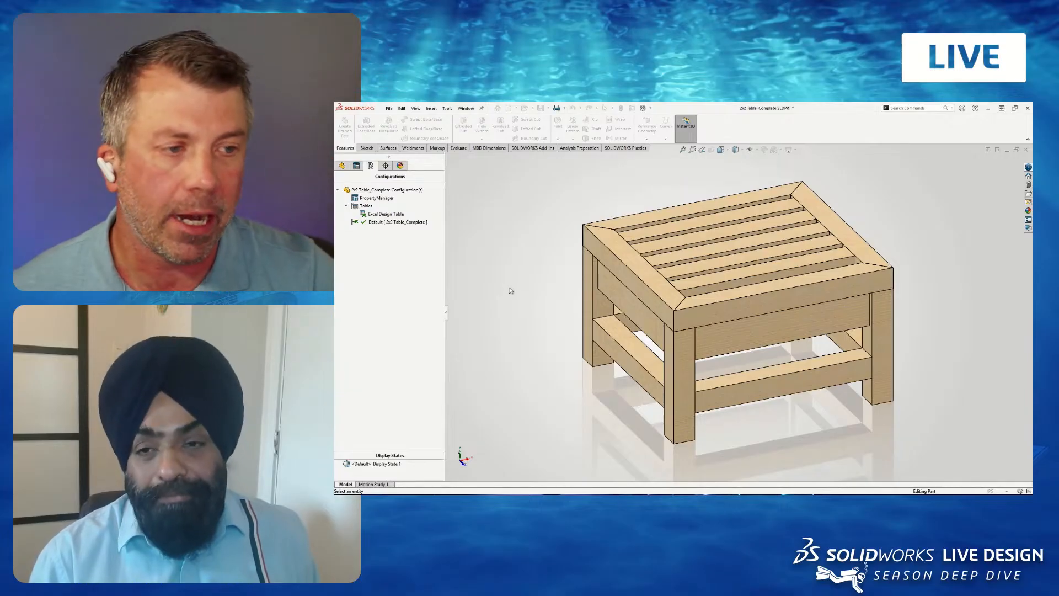
click(391, 113)
click(512, 204)
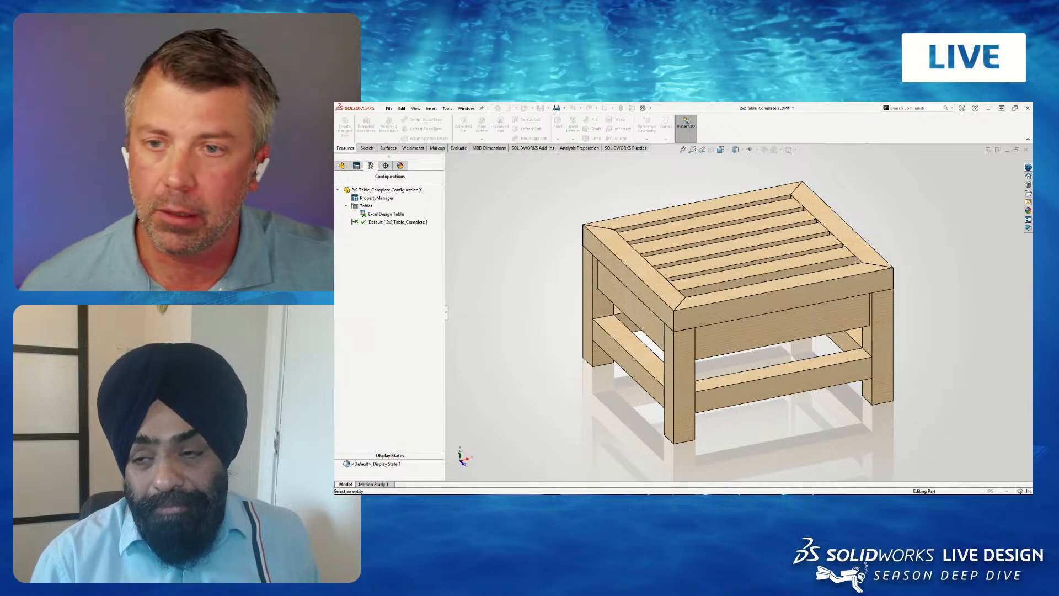
Close the blank Configuration Publisher window to return to the part.
key(alt+Tab)
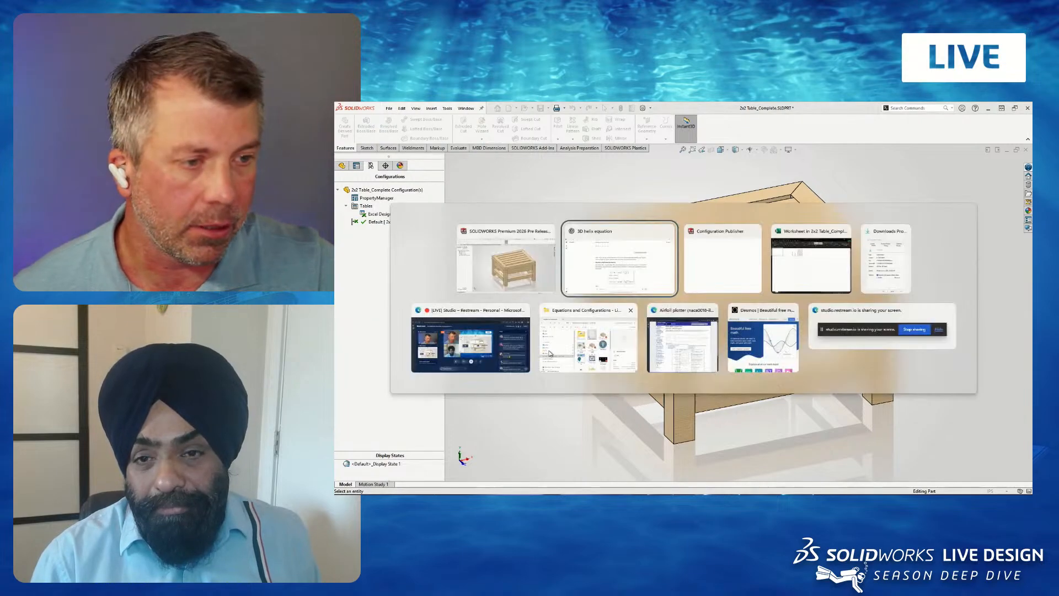
click(756, 234)
key(alt+Tab)
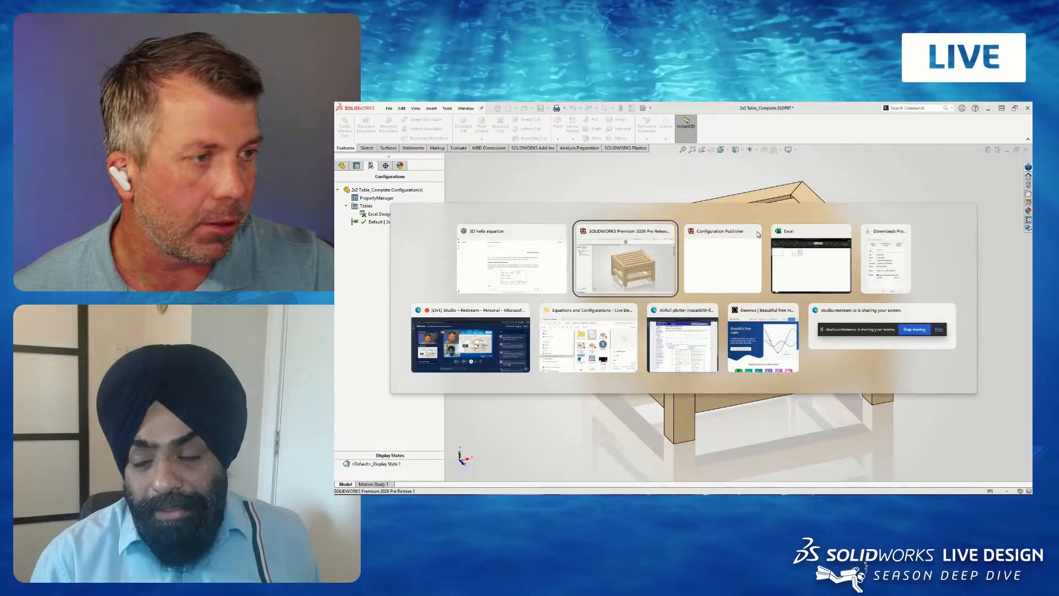
click(757, 233)
Show the MBD Dimensions tools and reopen the completed part's configuration PropertyManager for editing.
click(488, 149)
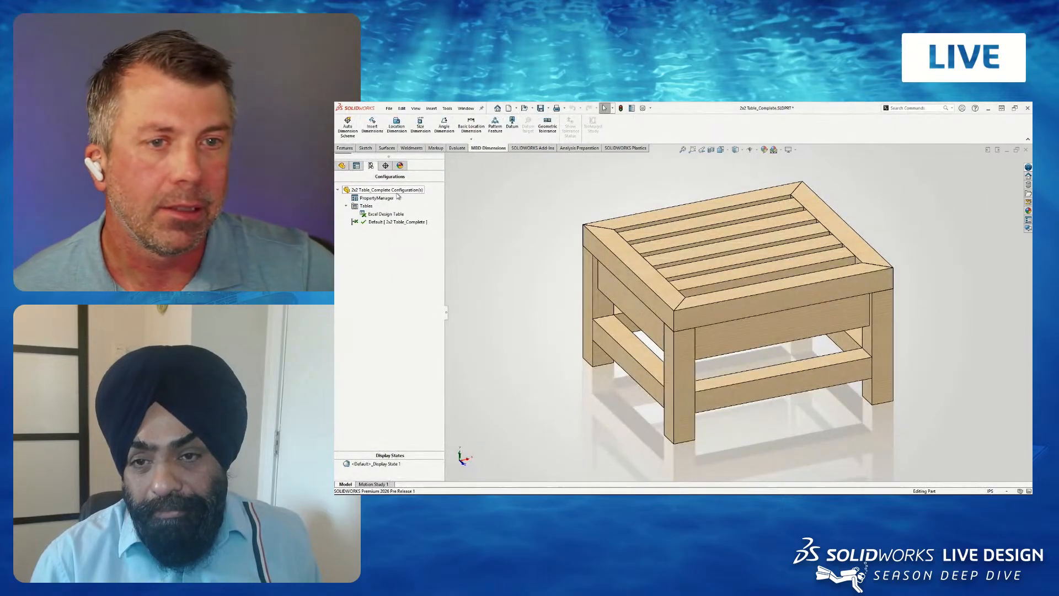
right_click(379, 198)
click(418, 210)
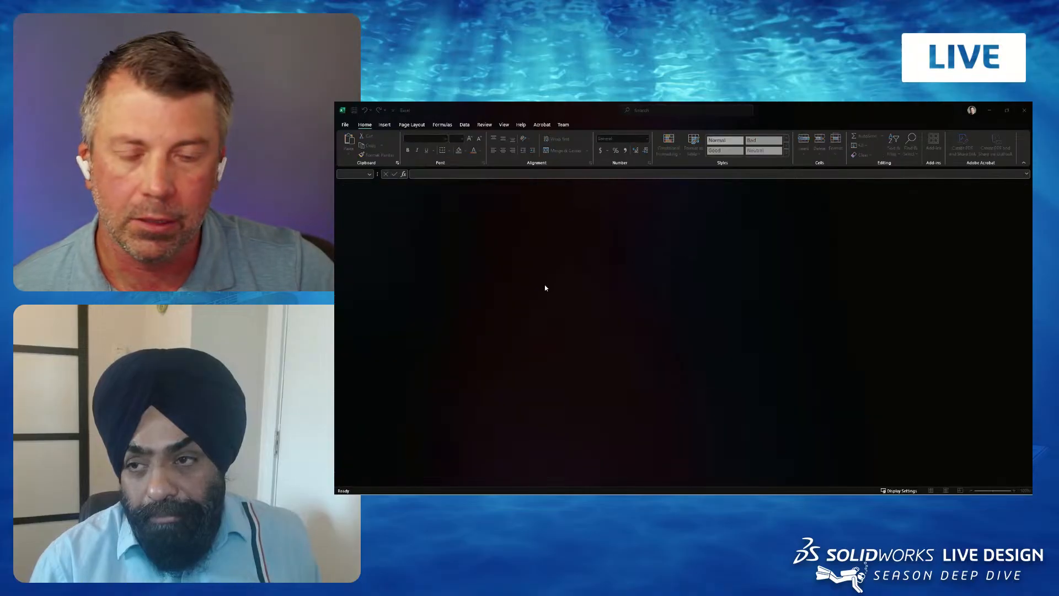
Return to the completed part, try again to edit its configuration PropertyManager, and close the Excel design table worksheet.
key(alt+Tab)
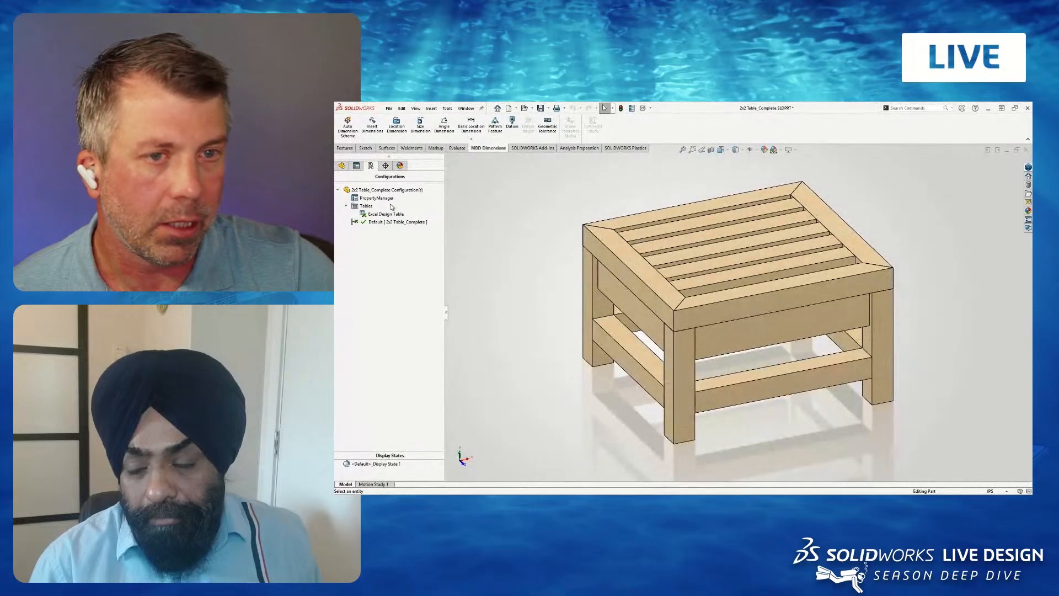
right_click(387, 198)
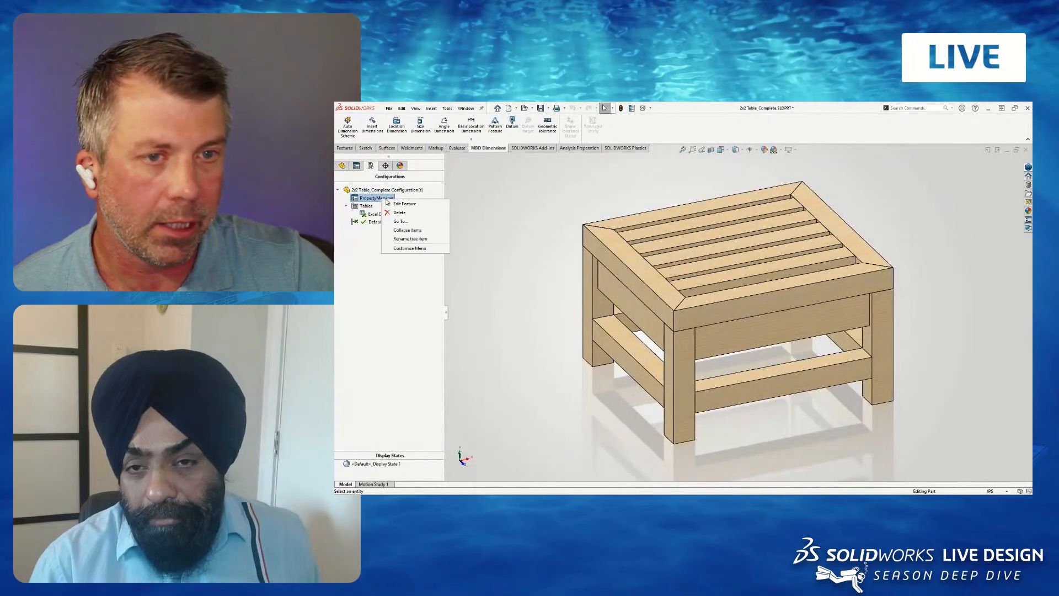
click(422, 206)
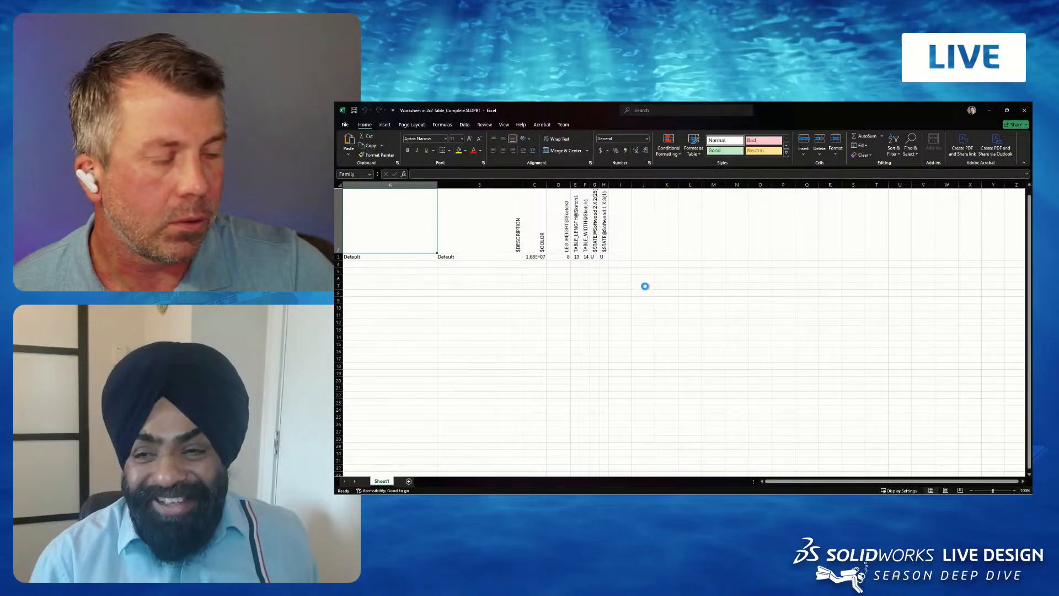
click(1025, 110)
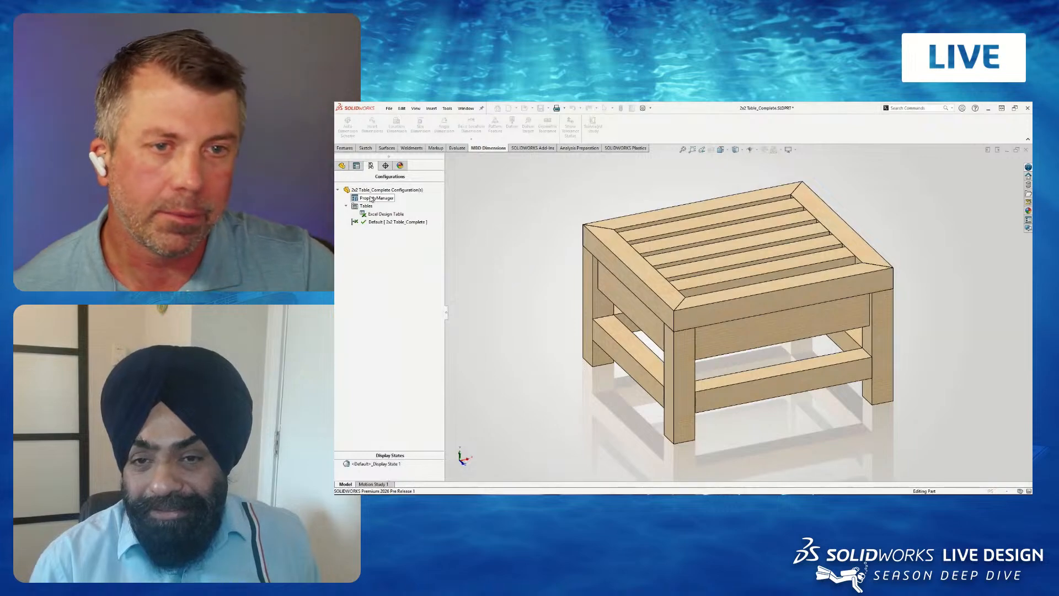
Close the blank Configuration Publisher window to free the part for further commands.
click(390, 110)
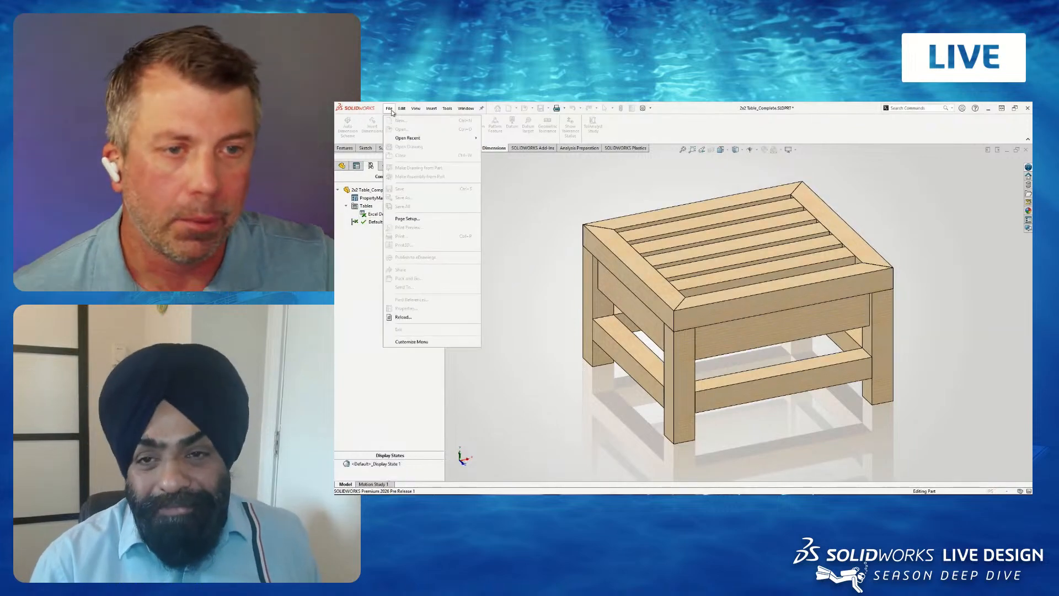
click(505, 205)
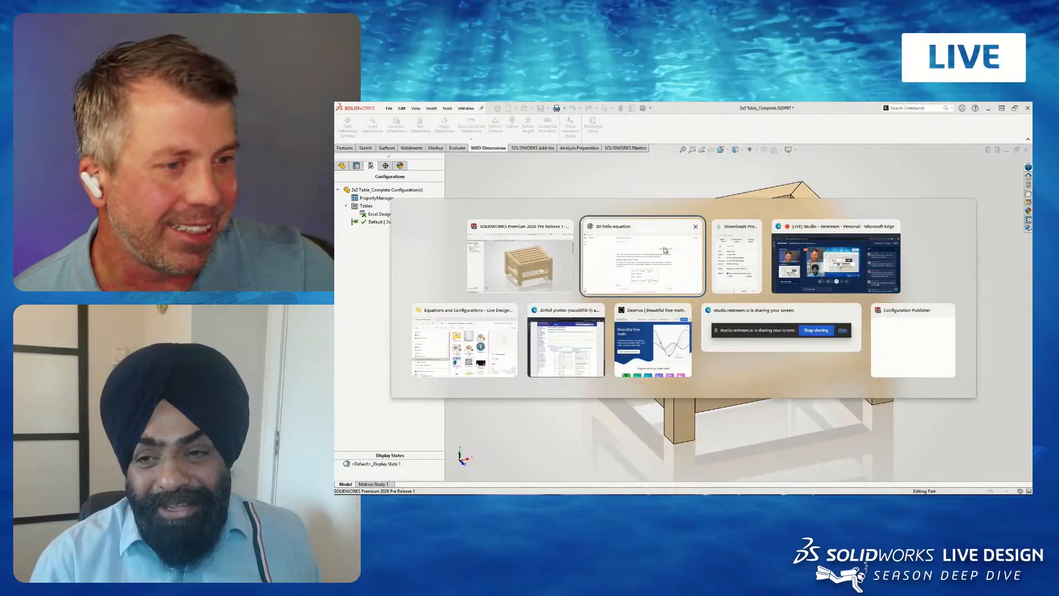
click(948, 310)
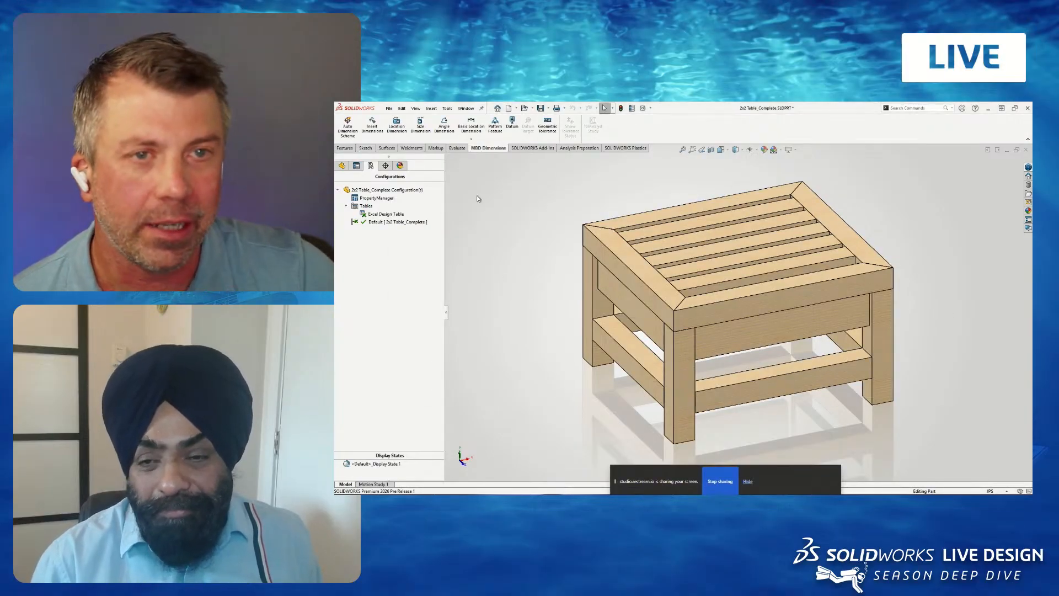
Make a new assembly from the completed table part and place the 2x2 Table_Complete component in it.
click(388, 109)
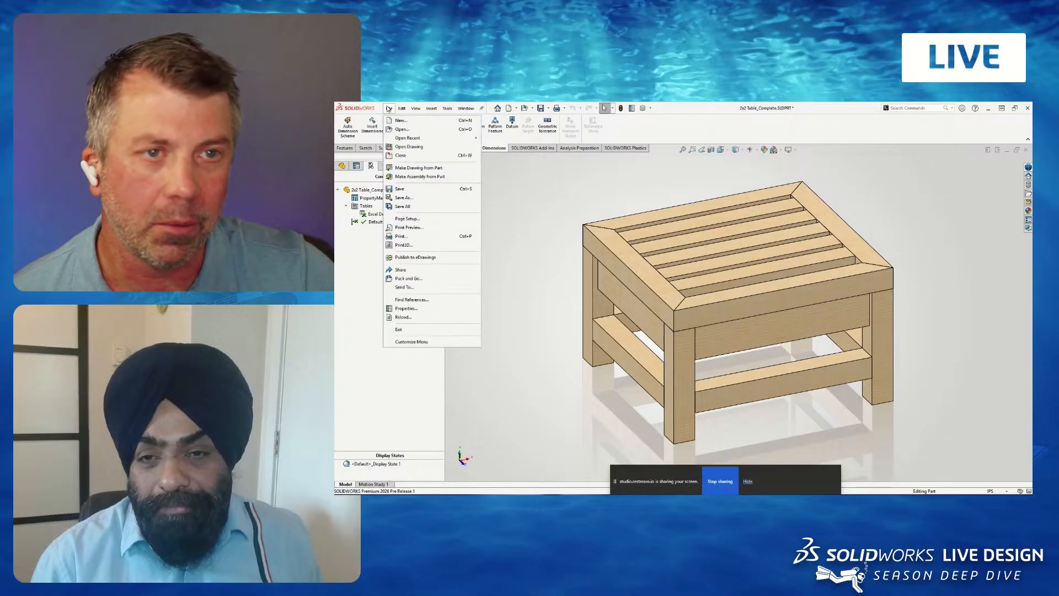
click(422, 178)
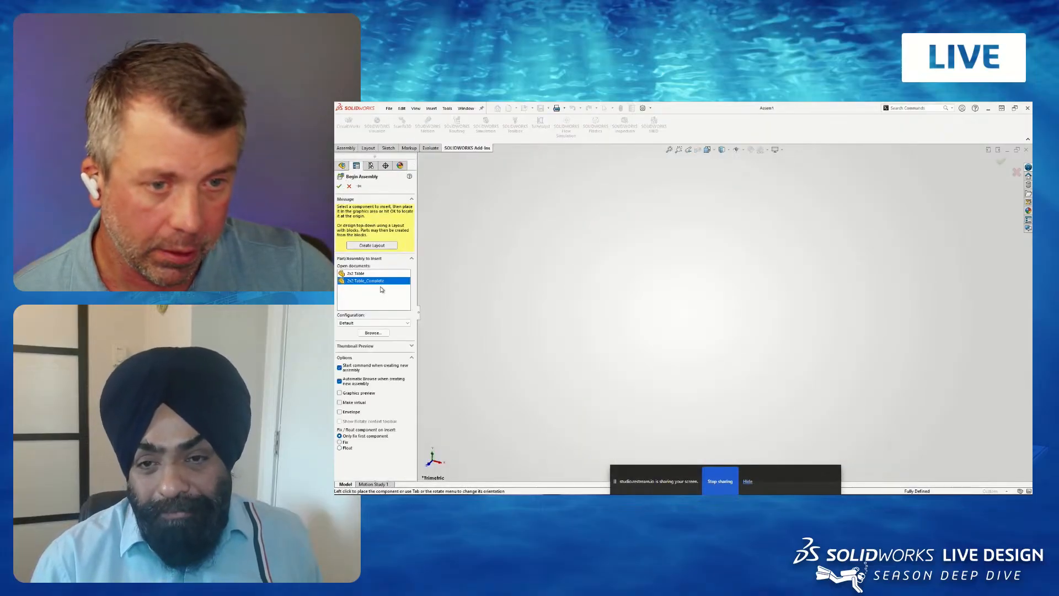
click(651, 273)
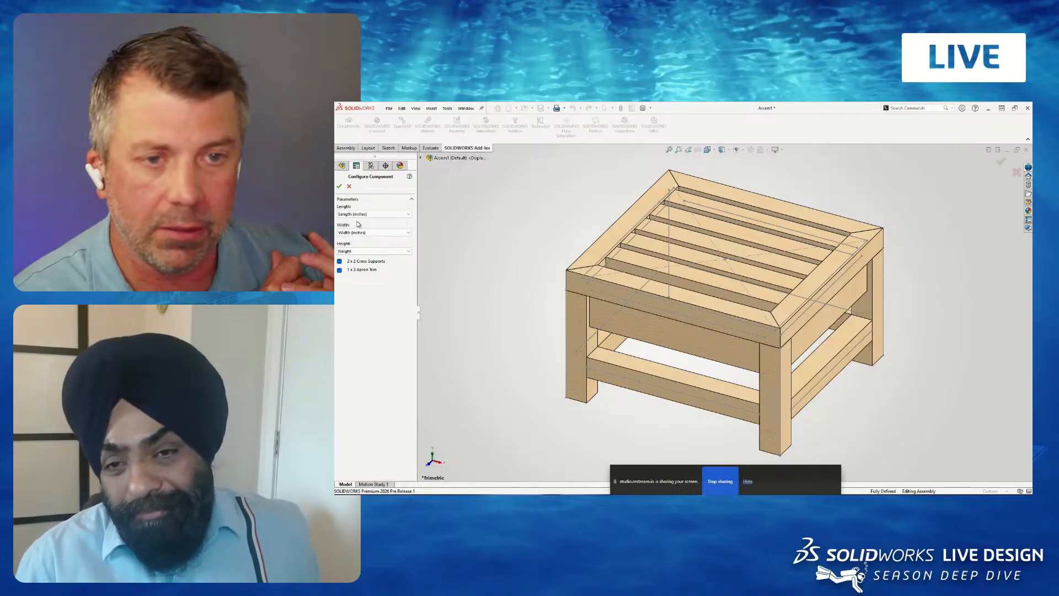
Configure the inserted table with length 18, width 22 and height 10, leaving out the 1 x 3 apron trim.
click(387, 214)
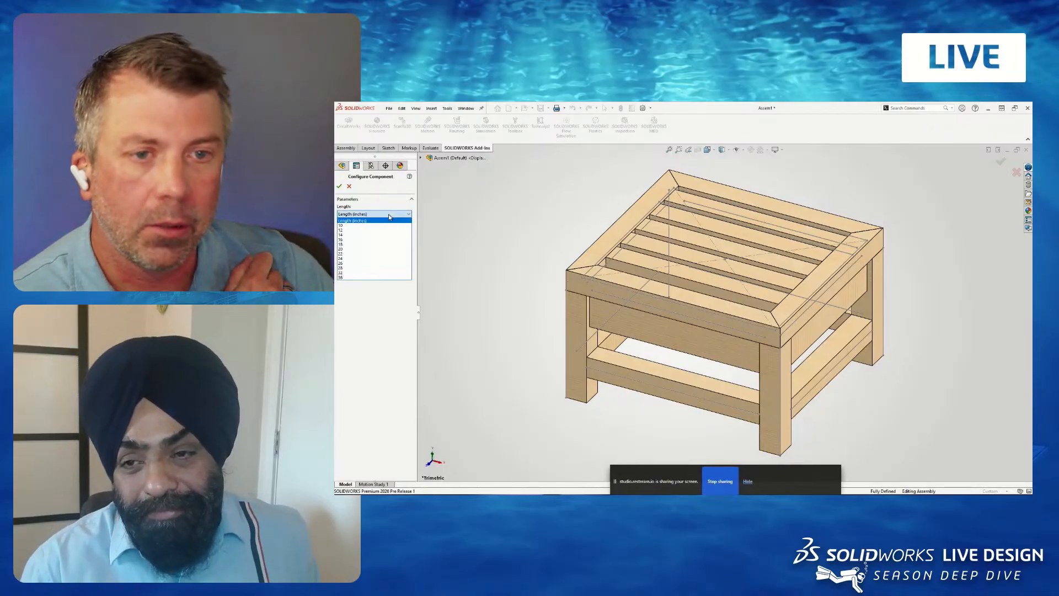
click(370, 245)
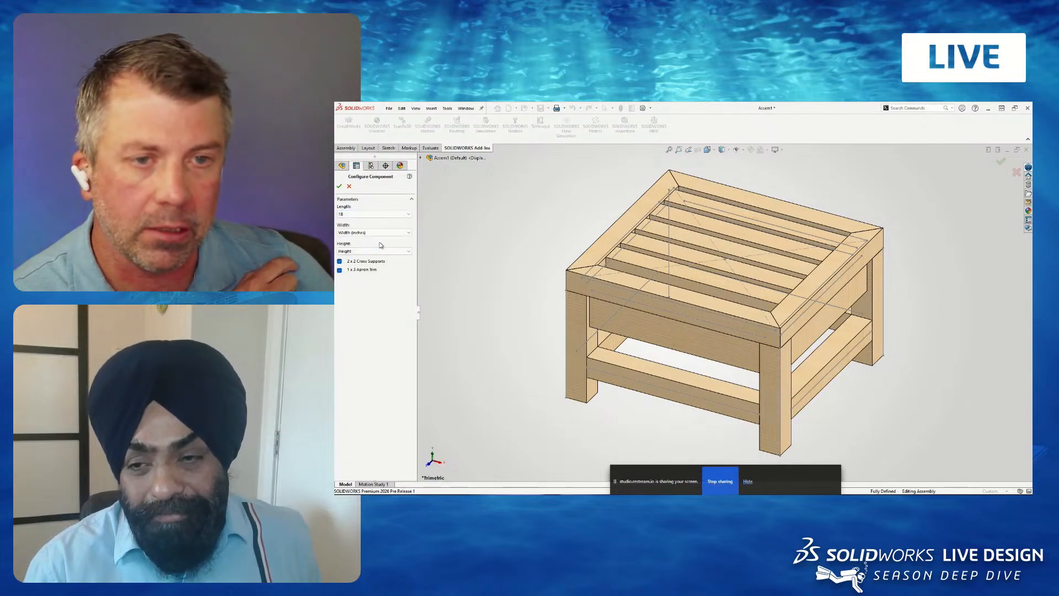
click(390, 233)
click(378, 287)
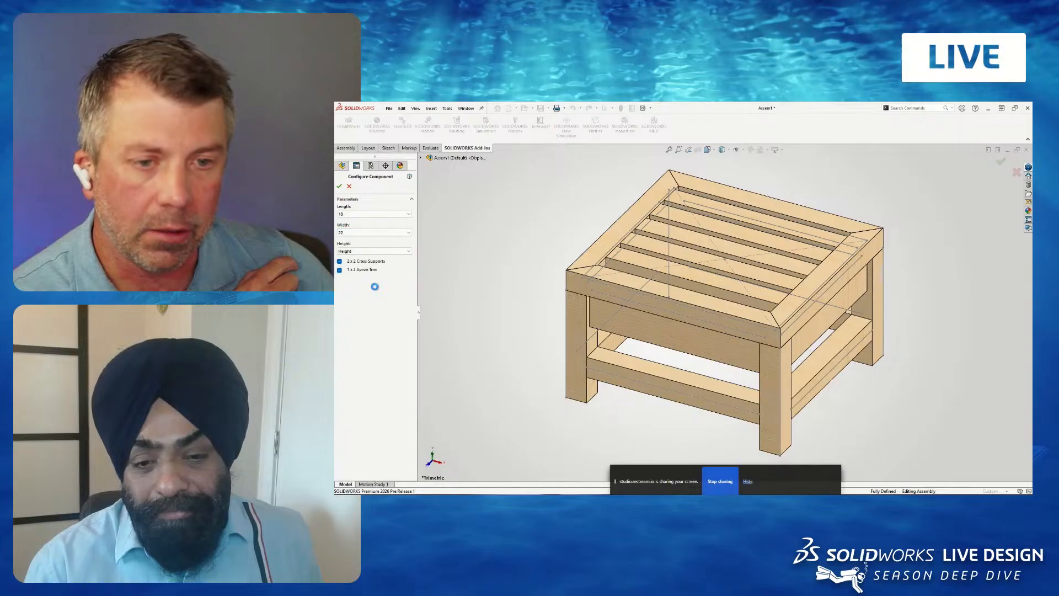
click(379, 251)
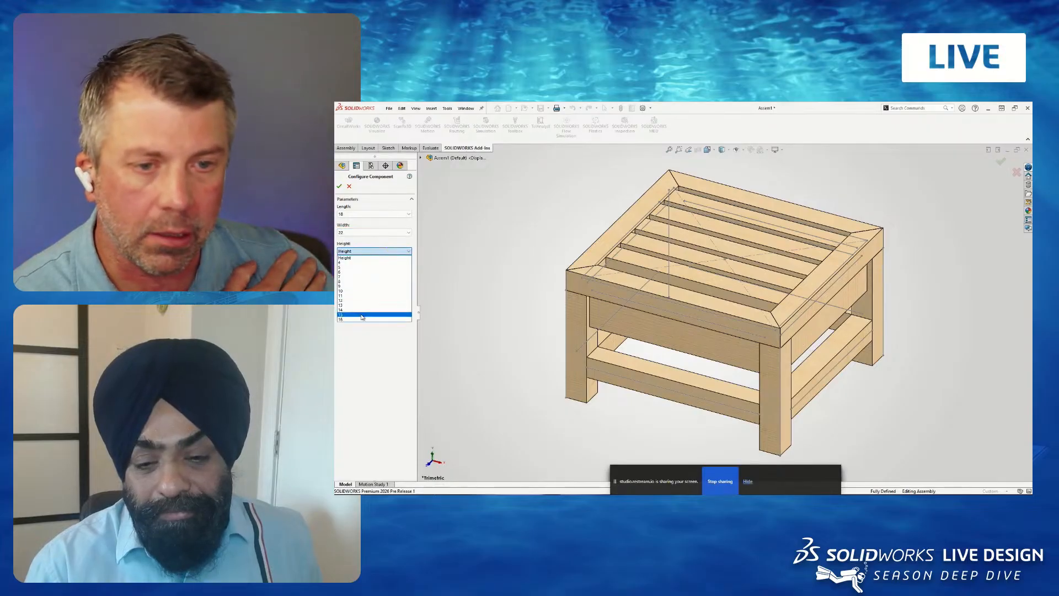
click(366, 291)
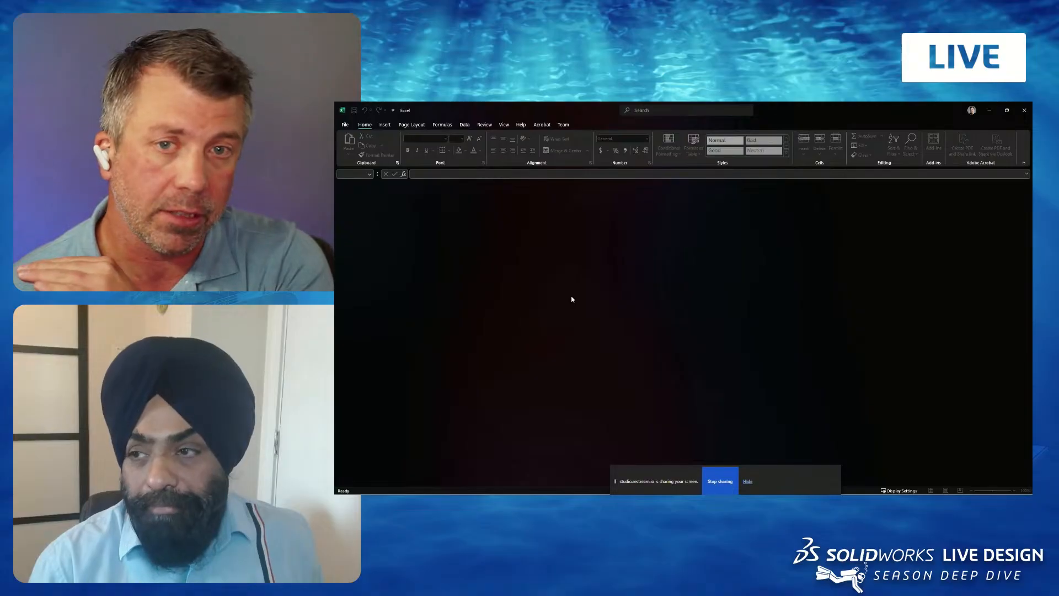
Switch from Excel back to the SOLIDWORKS assembly, hide the table's sketch lines and inspect the resized table.
key(alt+Tab)
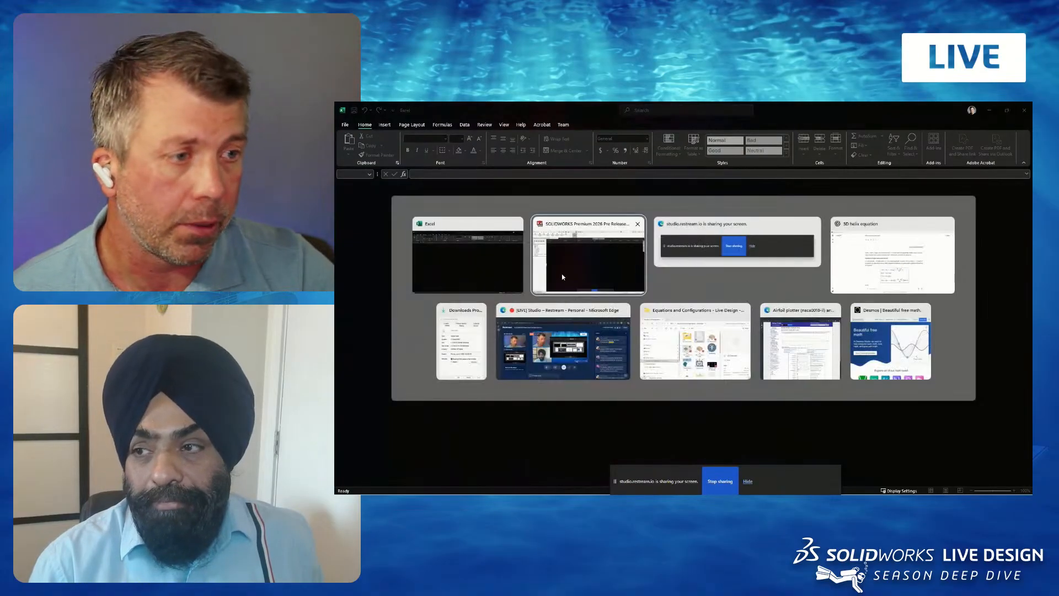
scroll(661, 290, up, 5)
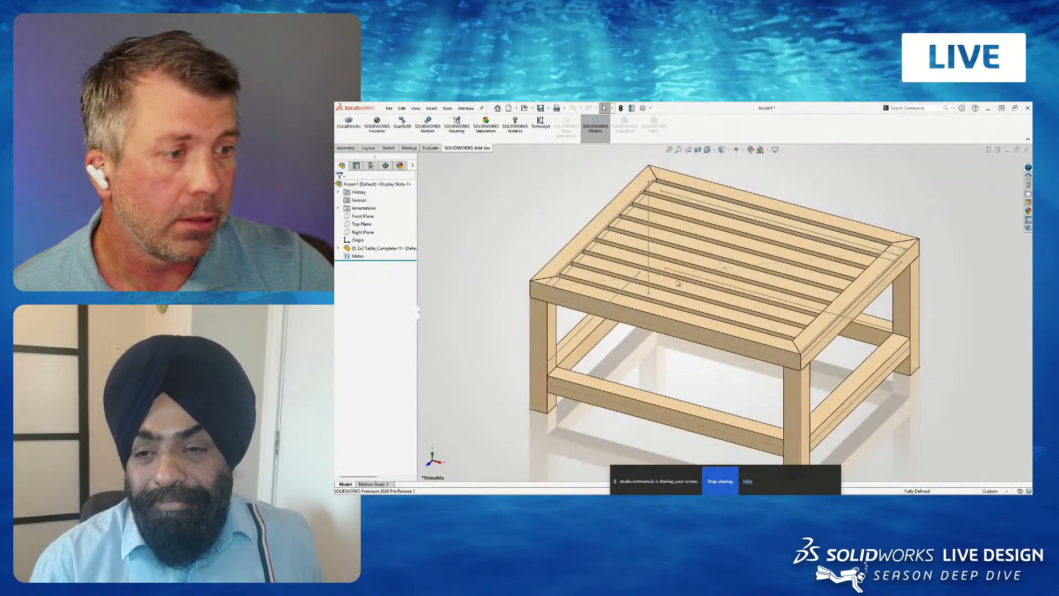
middle_drag(661, 290, 719, 232)
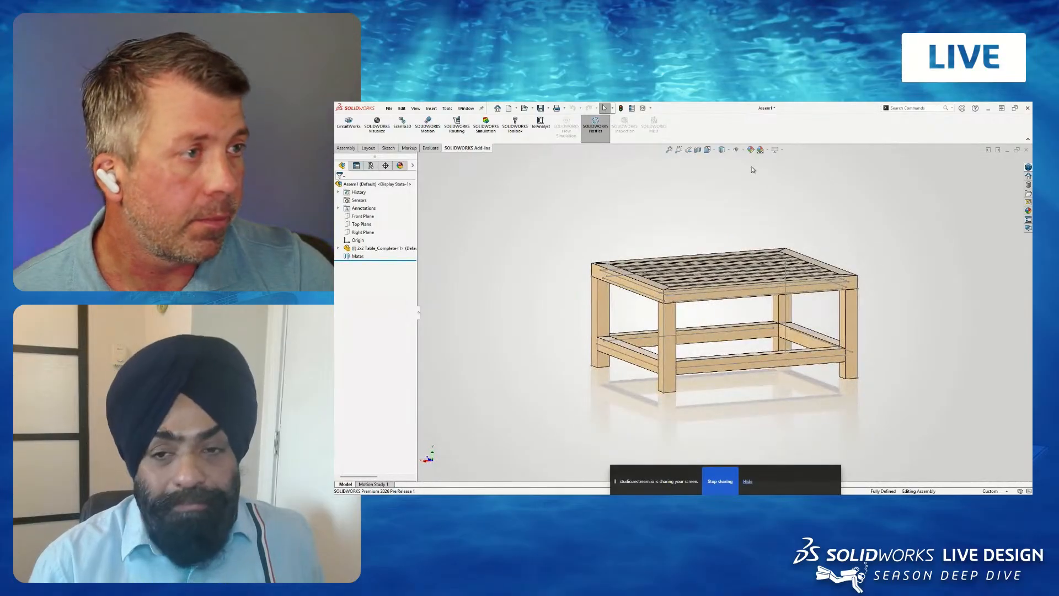
click(737, 150)
scroll(770, 310, down, 2)
middle_drag(723, 324, 652, 333)
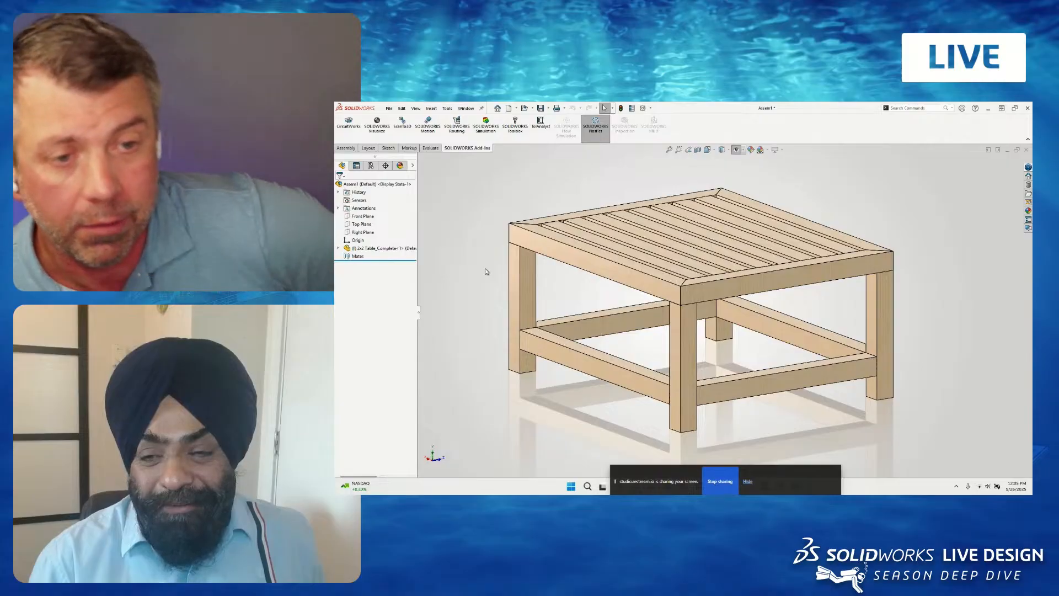